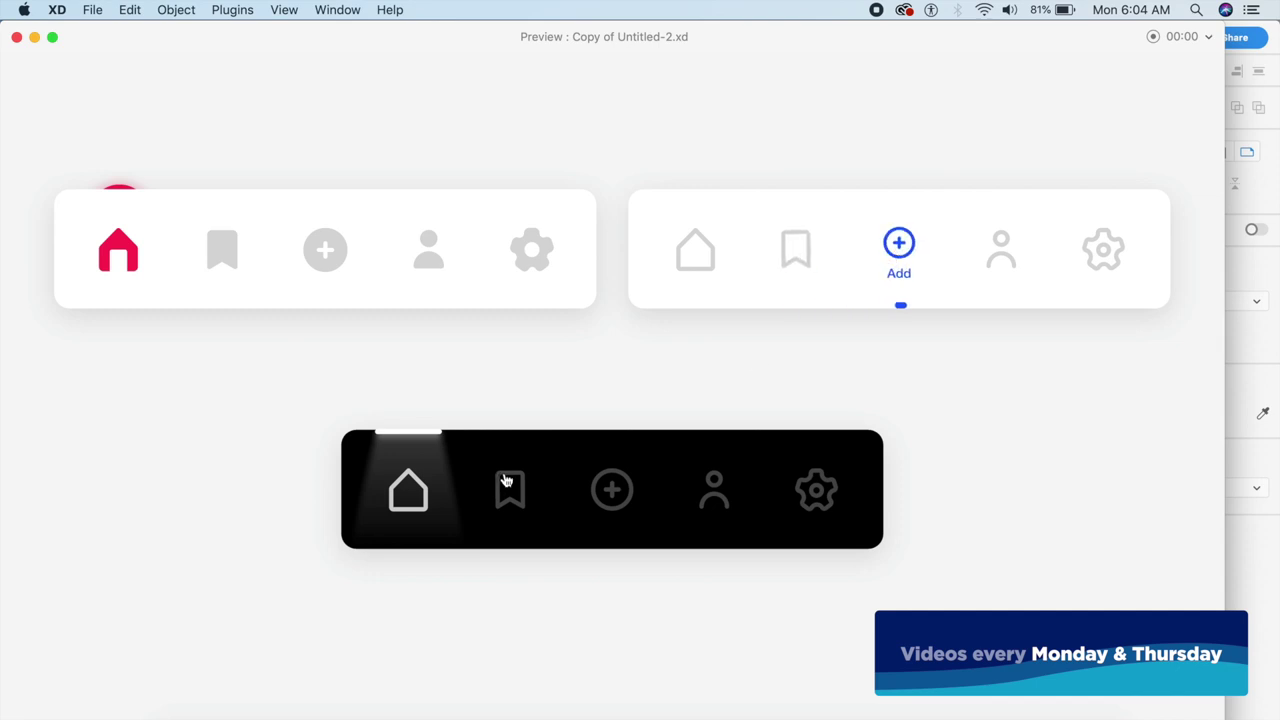
Preview the three tab bar animations by switching between their home, bookmark and add tabs.
click(515, 505)
click(600, 495)
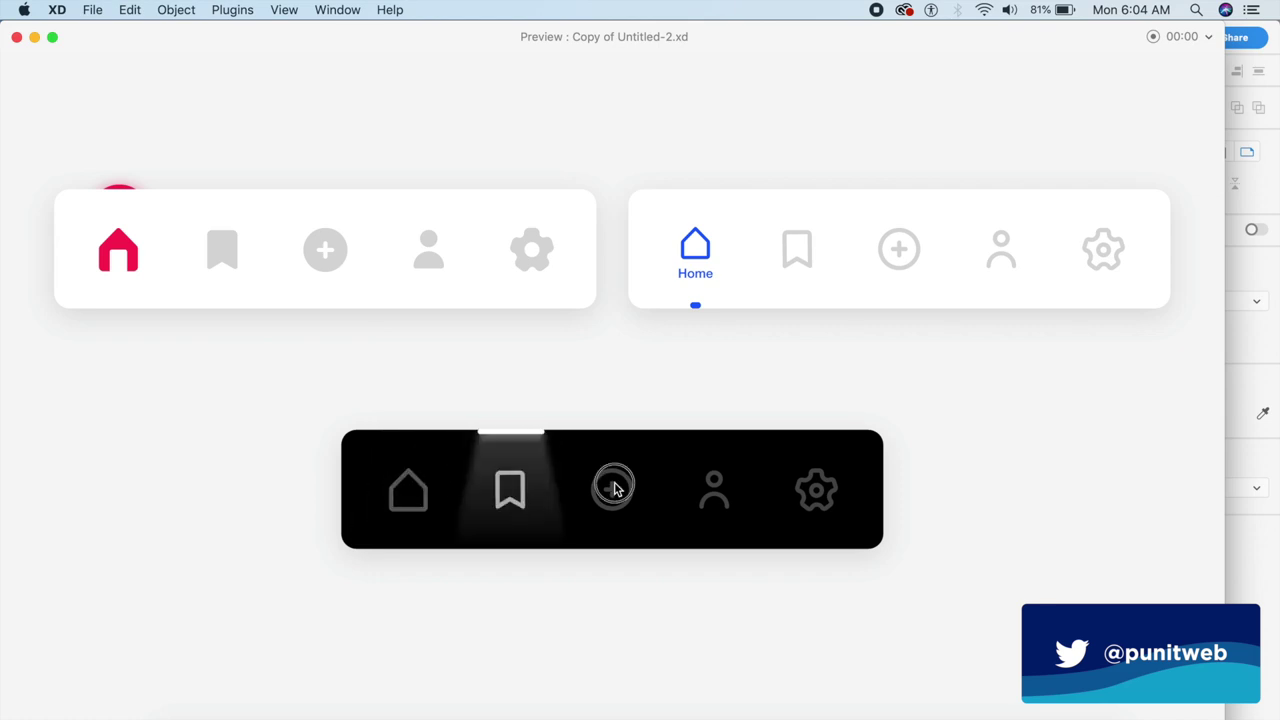
click(16, 37)
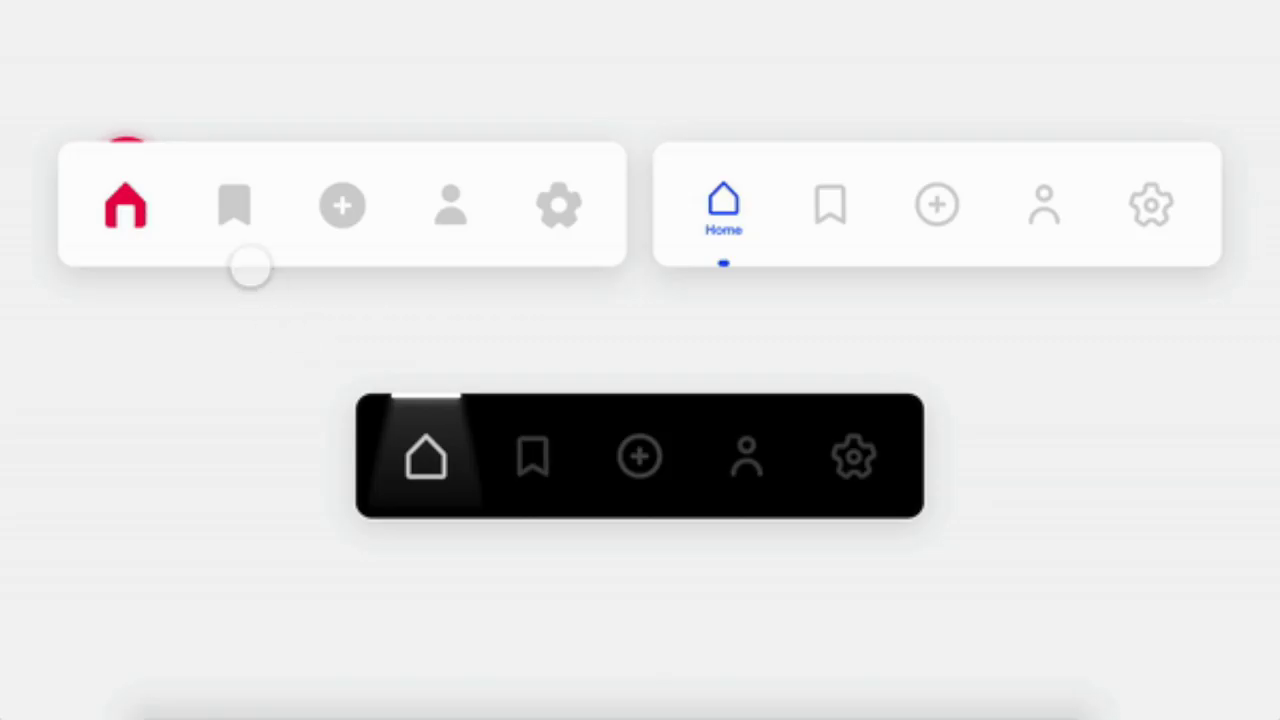
click(243, 230)
click(344, 212)
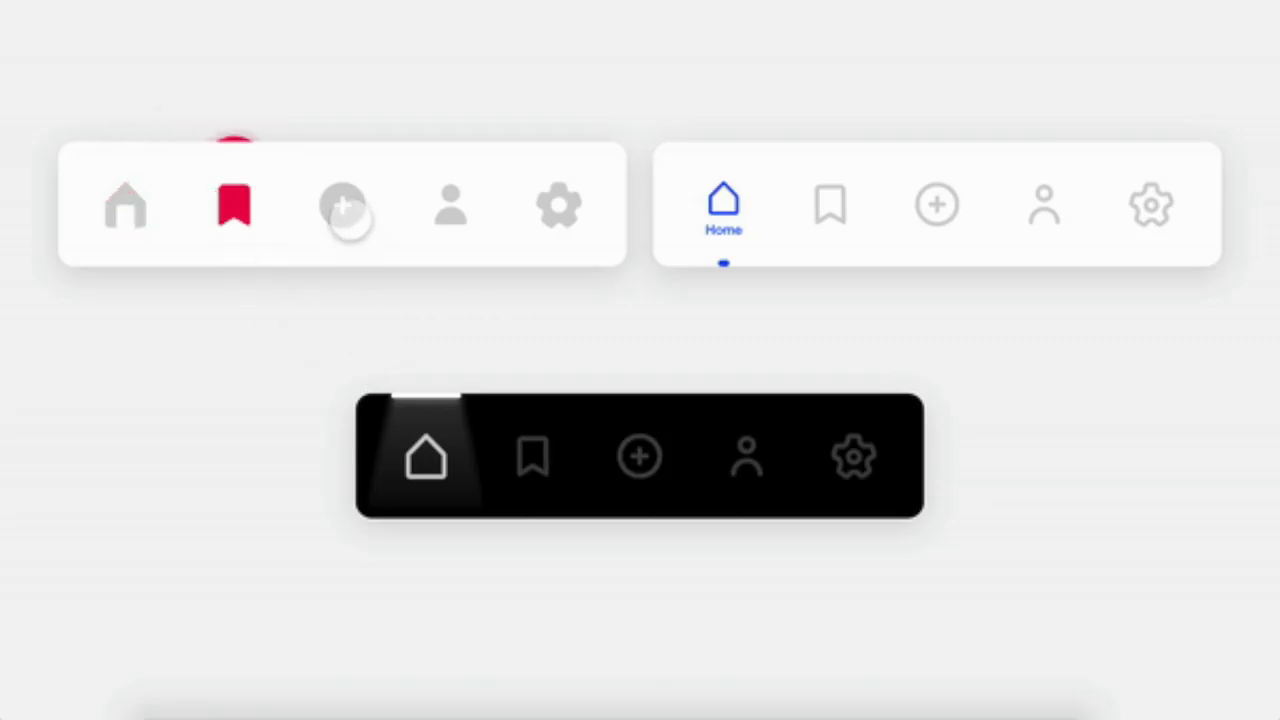
click(840, 220)
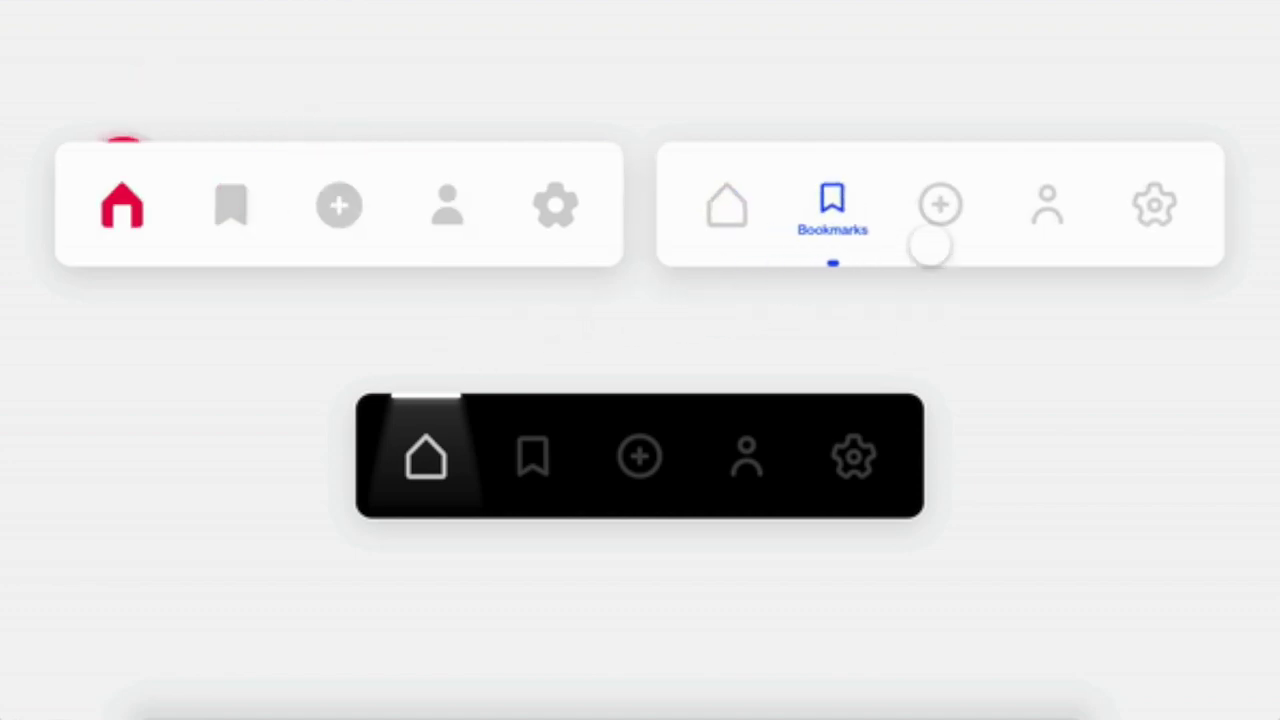
click(940, 204)
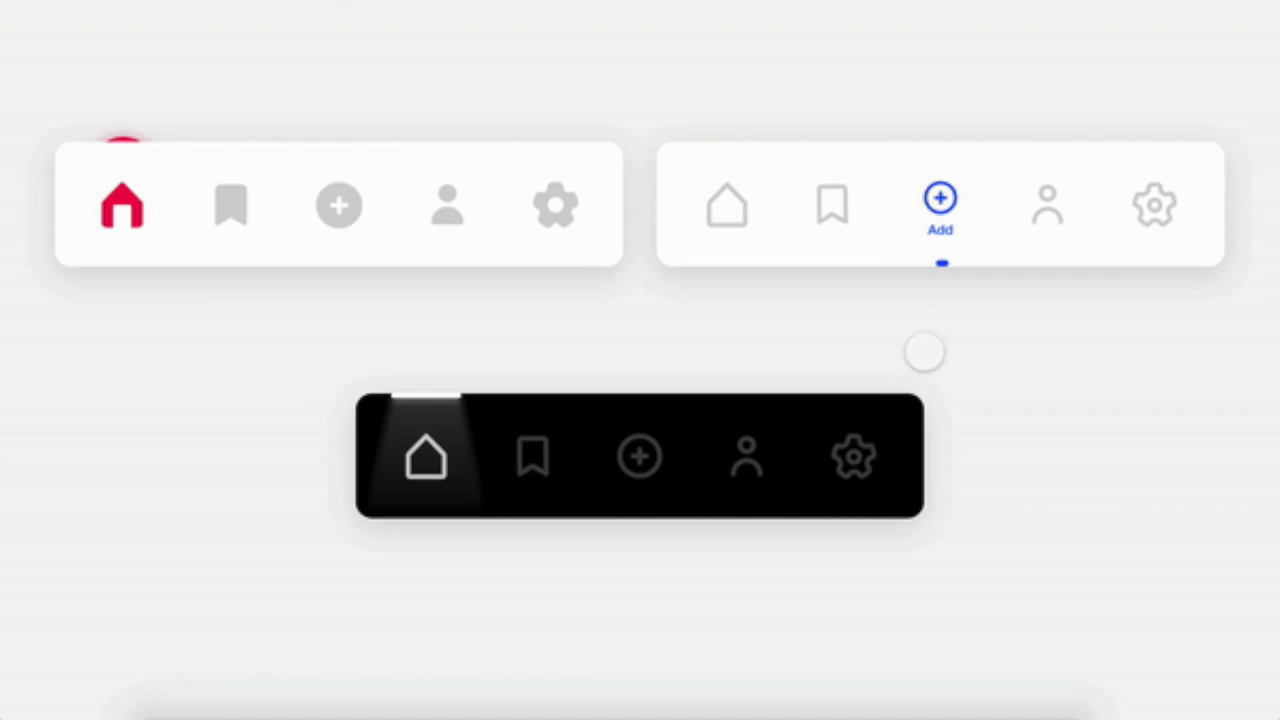
click(525, 494)
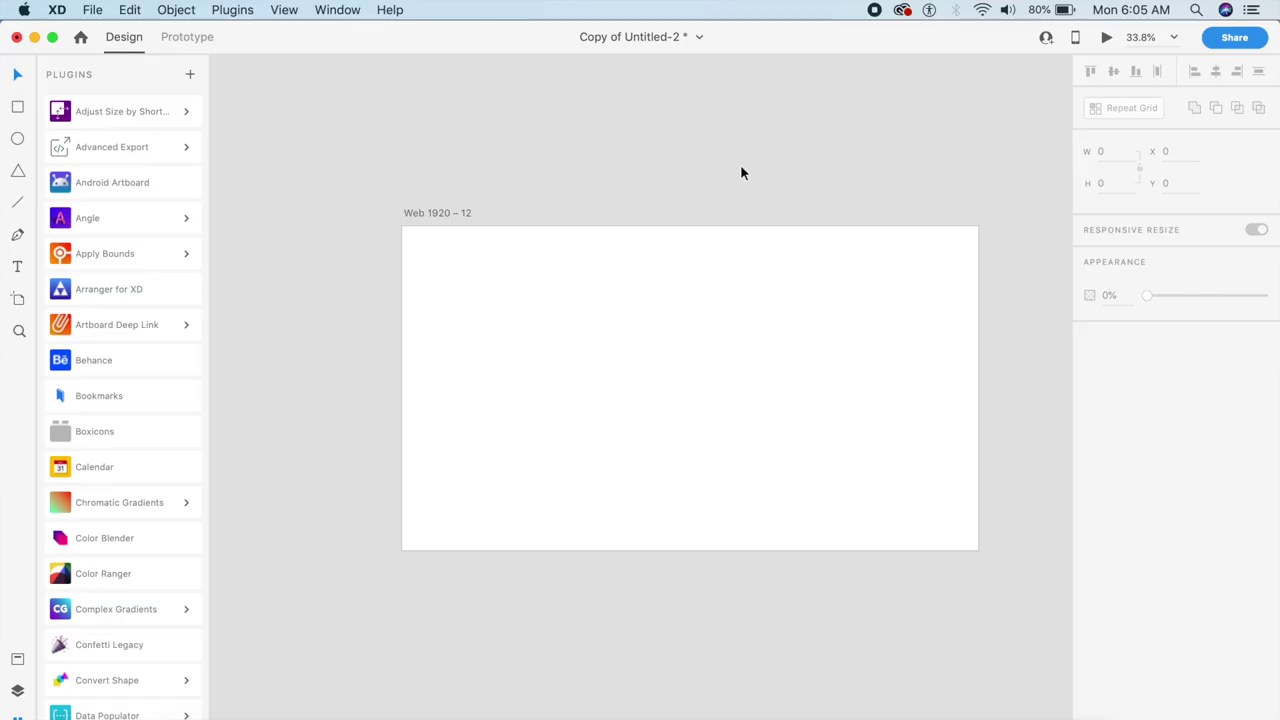
Shrink the Web 1920 – 12 artboard to about 797 × 448.
click(437, 213)
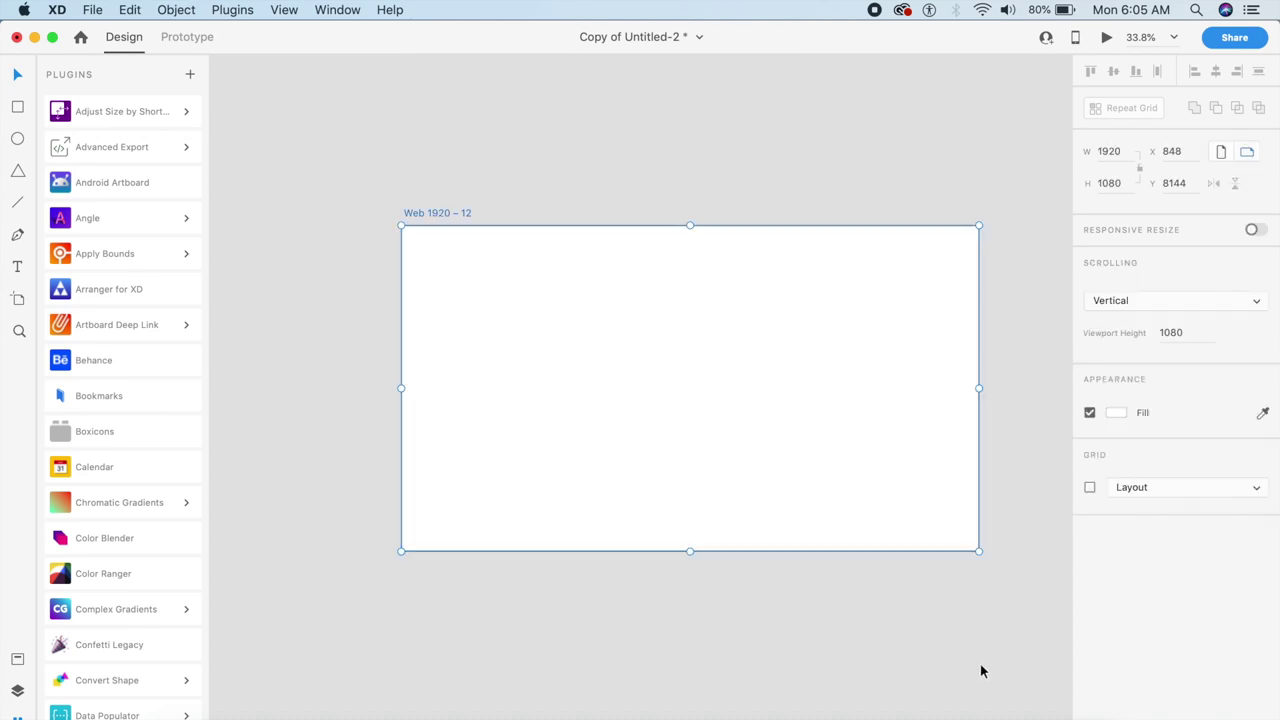
drag(977, 549, 707, 361)
click(567, 455)
scroll(569, 451, up, 5)
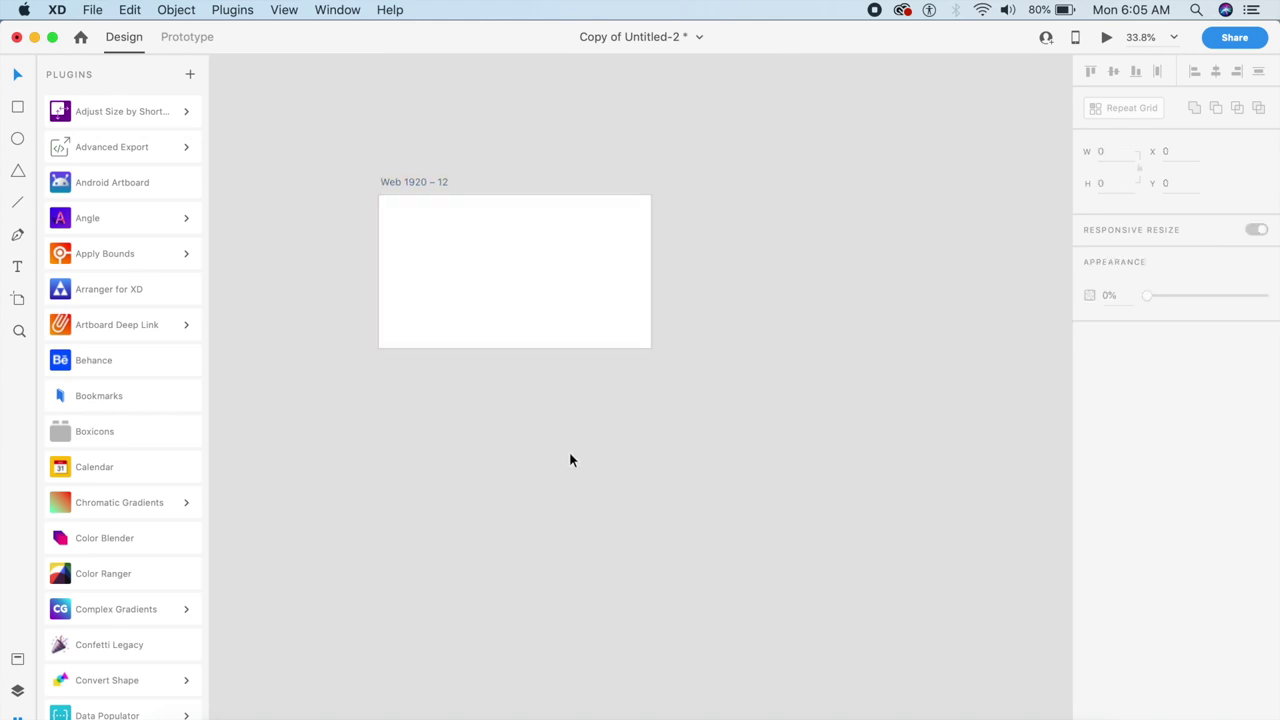
scroll(569, 451, up, 5)
scroll(569, 460, left, 3)
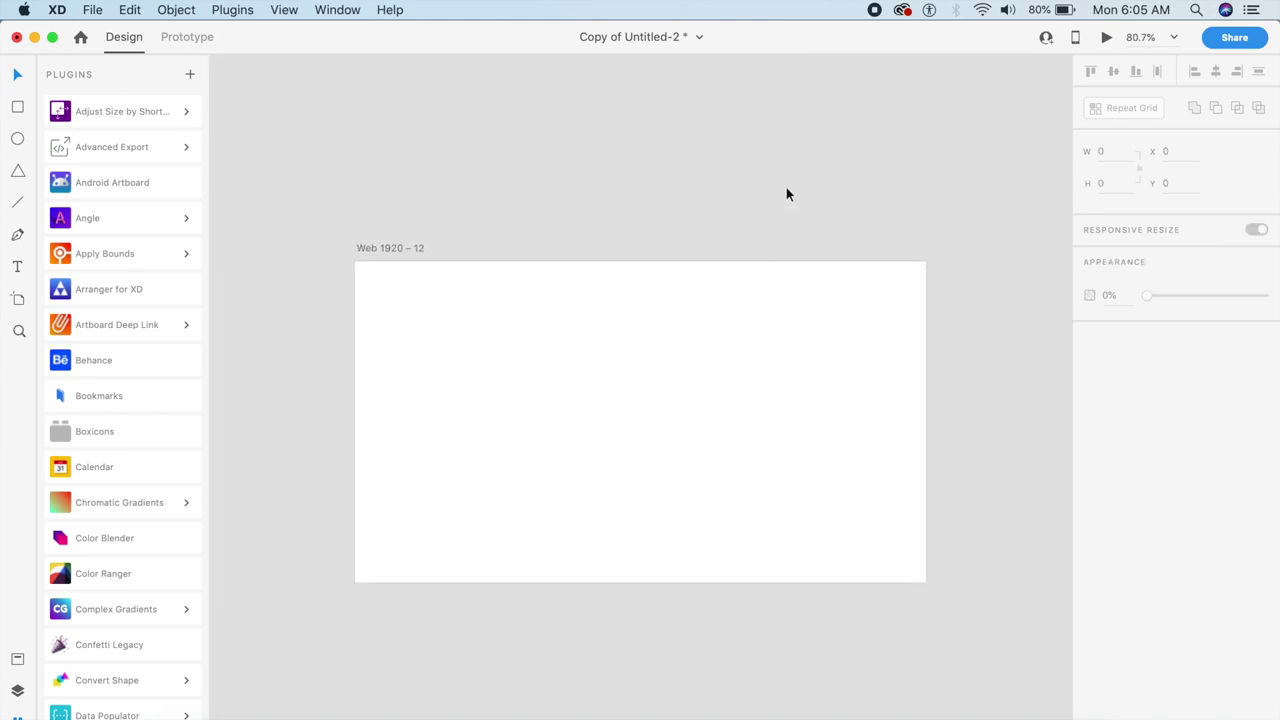
Set the artboard's fill colour to #F4F5F5.
click(749, 357)
scroll(749, 357, down, 2)
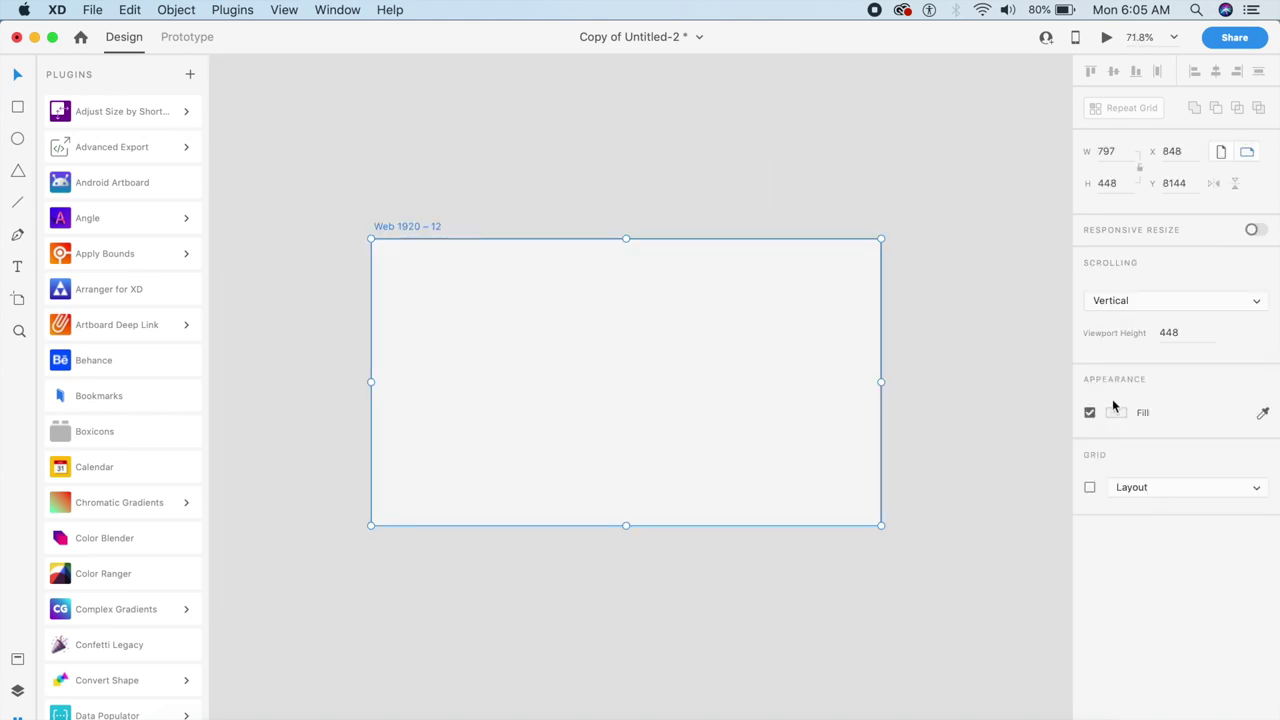
click(1114, 413)
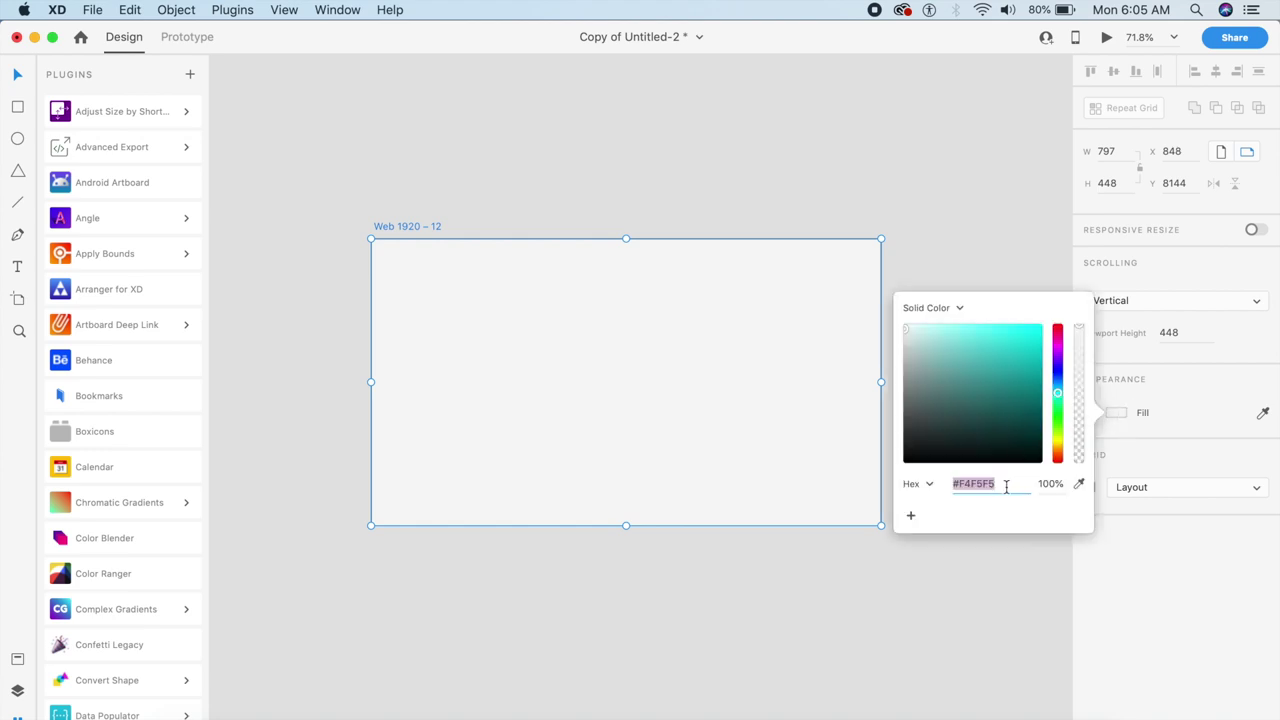
click(921, 208)
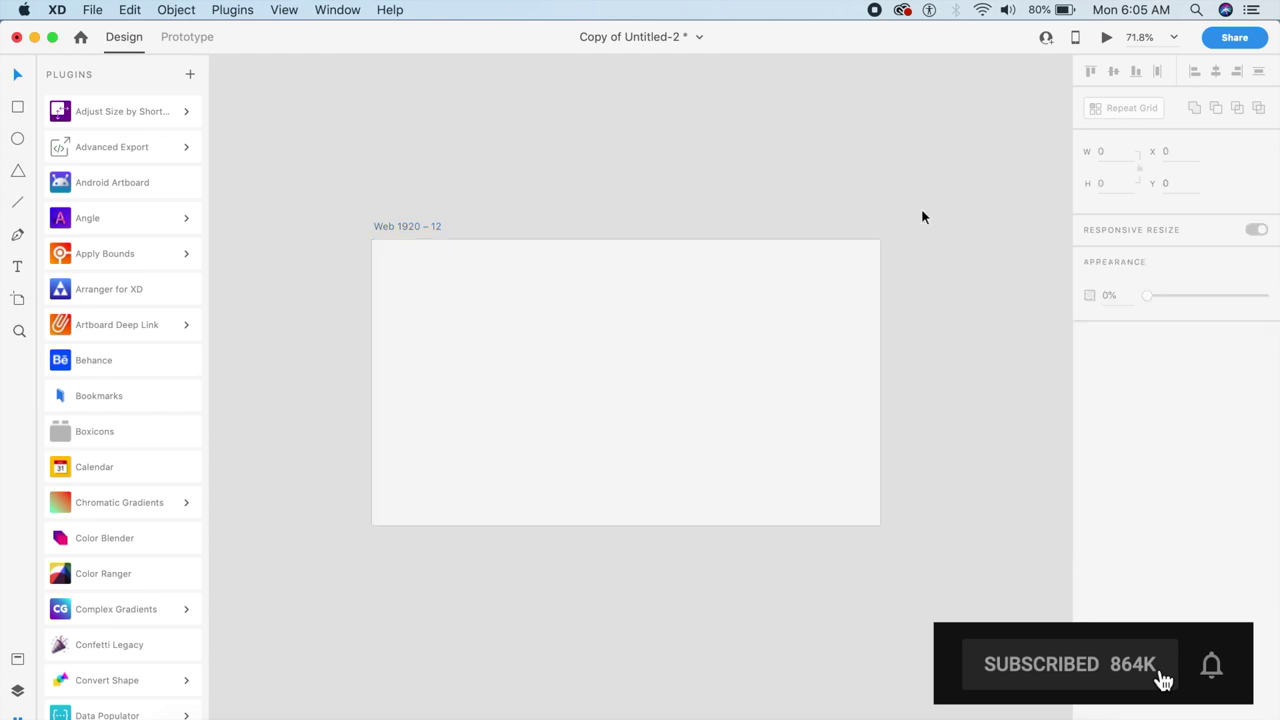
Draw a wide rectangle about 689 wide on the artboard and set its height to 120.
click(571, 371)
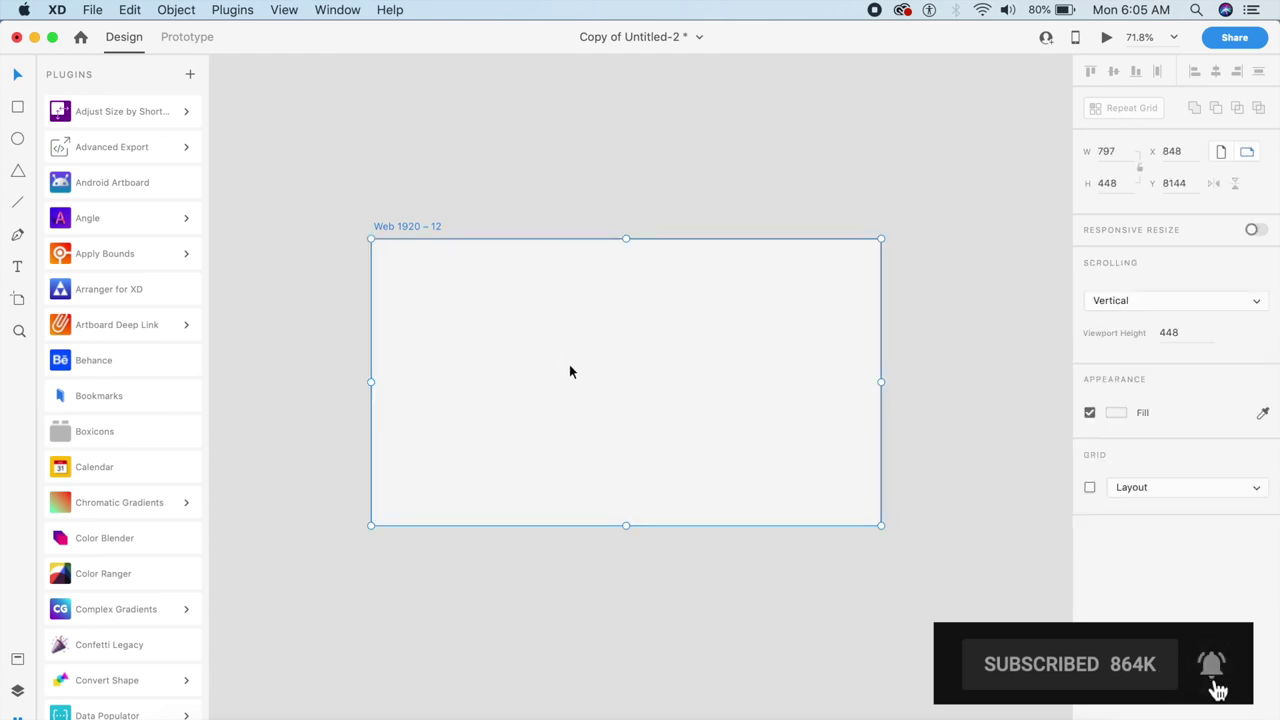
key(r)
mouse_move(410, 356)
mouse_down()
mouse_move(634, 423)
mouse_move(847, 432)
mouse_up()
key(Escape)
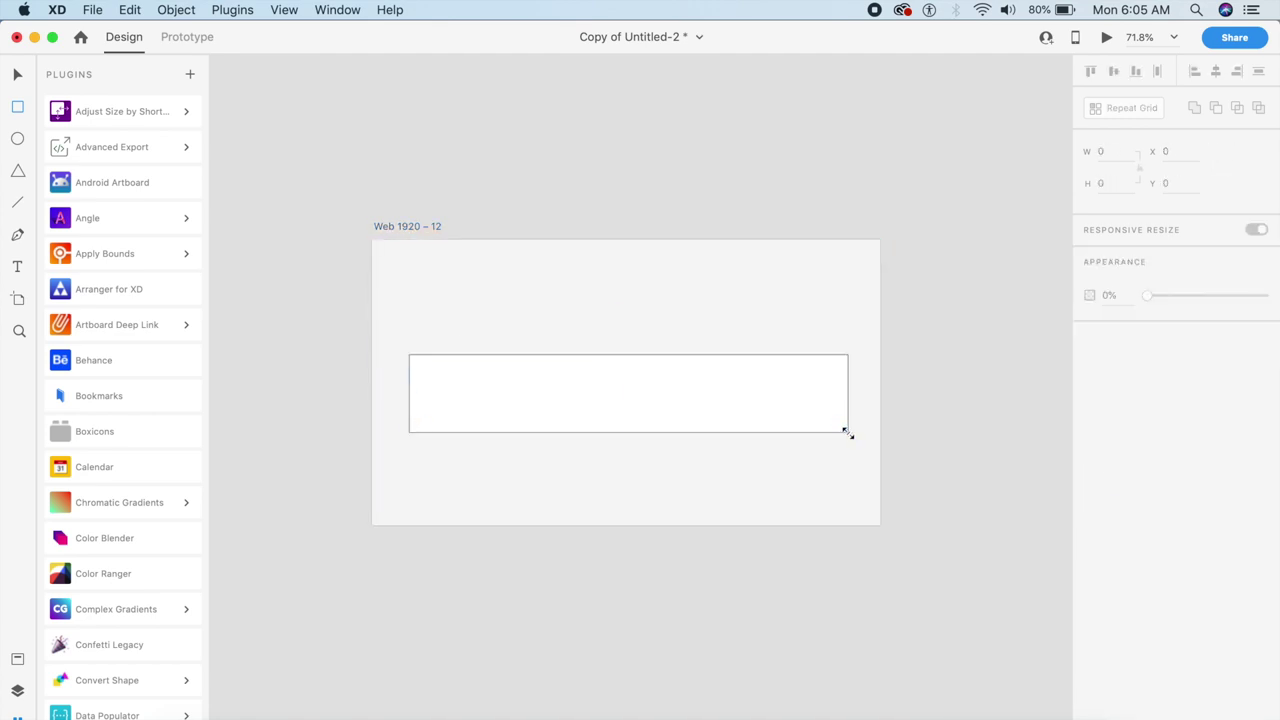
click(782, 414)
click(1128, 187)
text(120)
key(Return)
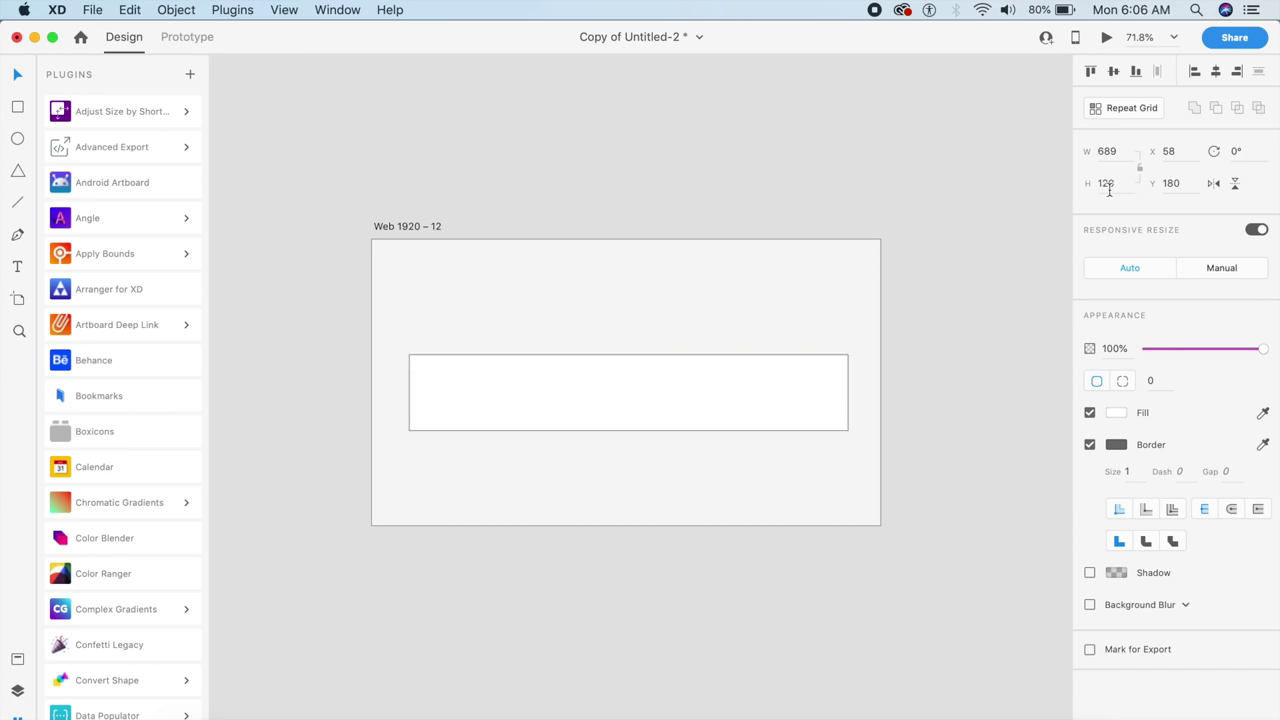
Centre the rectangle horizontally and vertically on the artboard.
click(743, 334)
click(728, 380)
drag(728, 380, 727, 376)
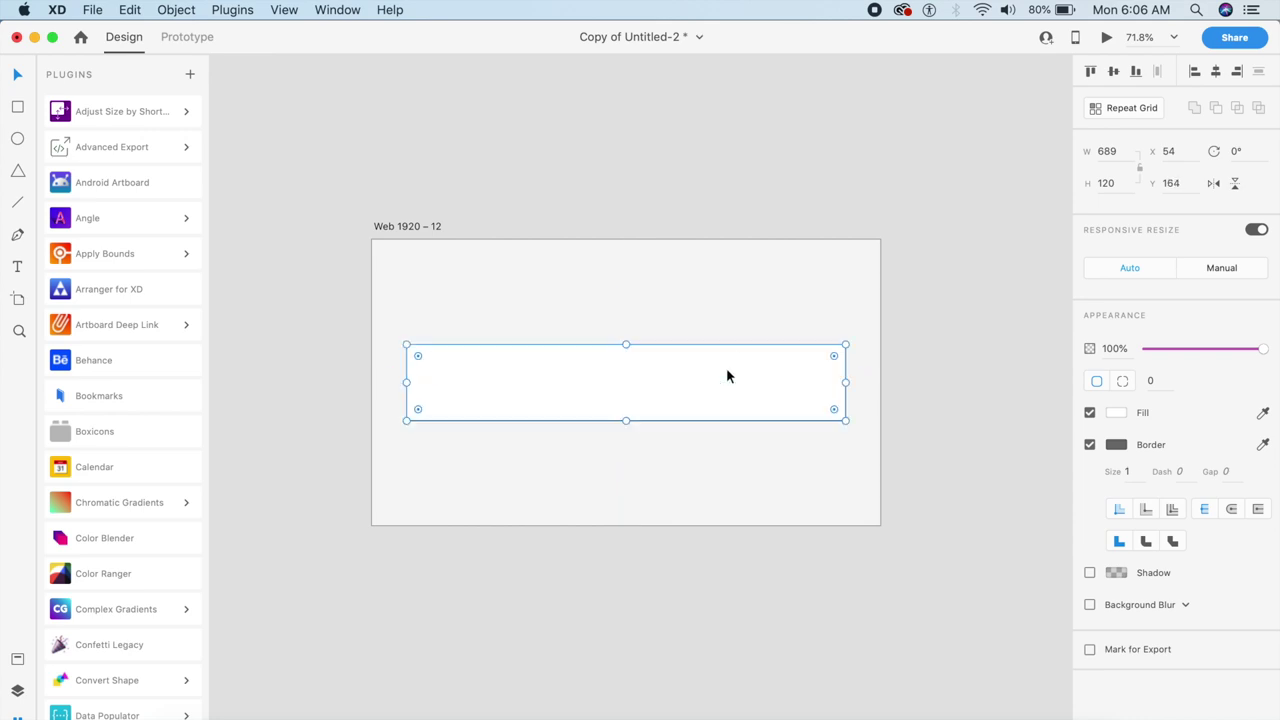
click(627, 204)
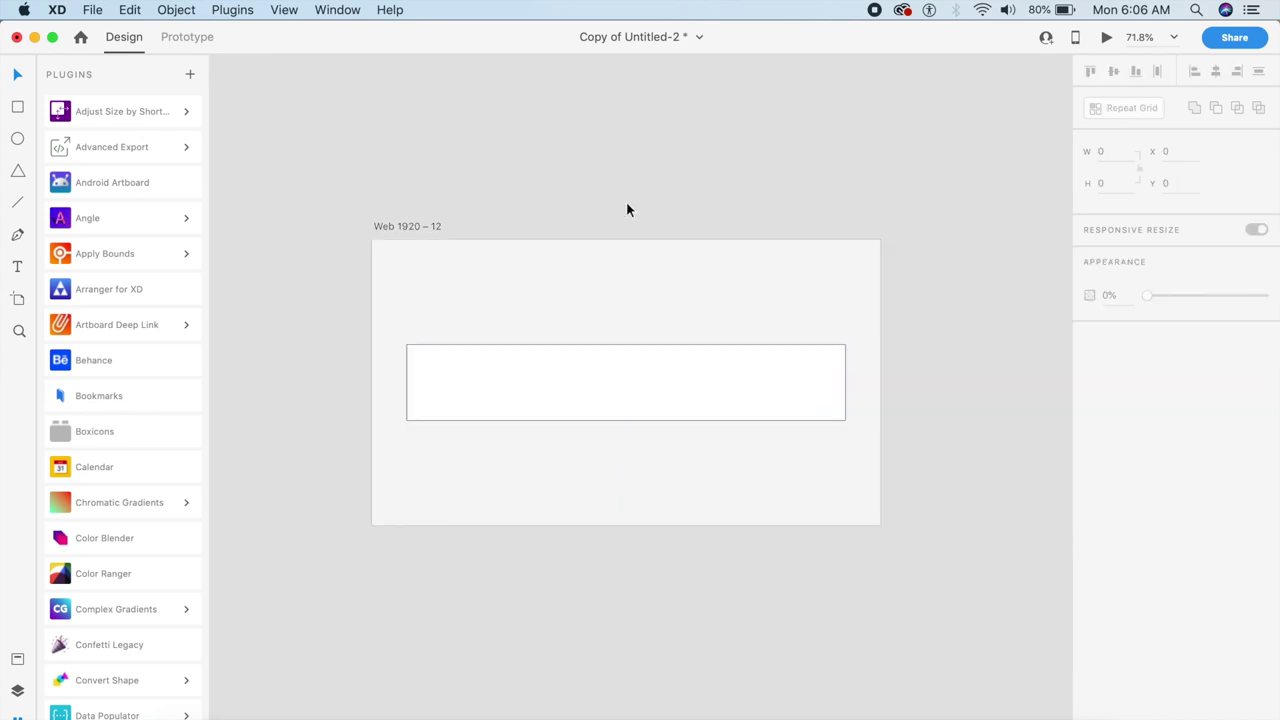
Round the rectangle's corners to a radius of 20 and remove its border.
click(583, 418)
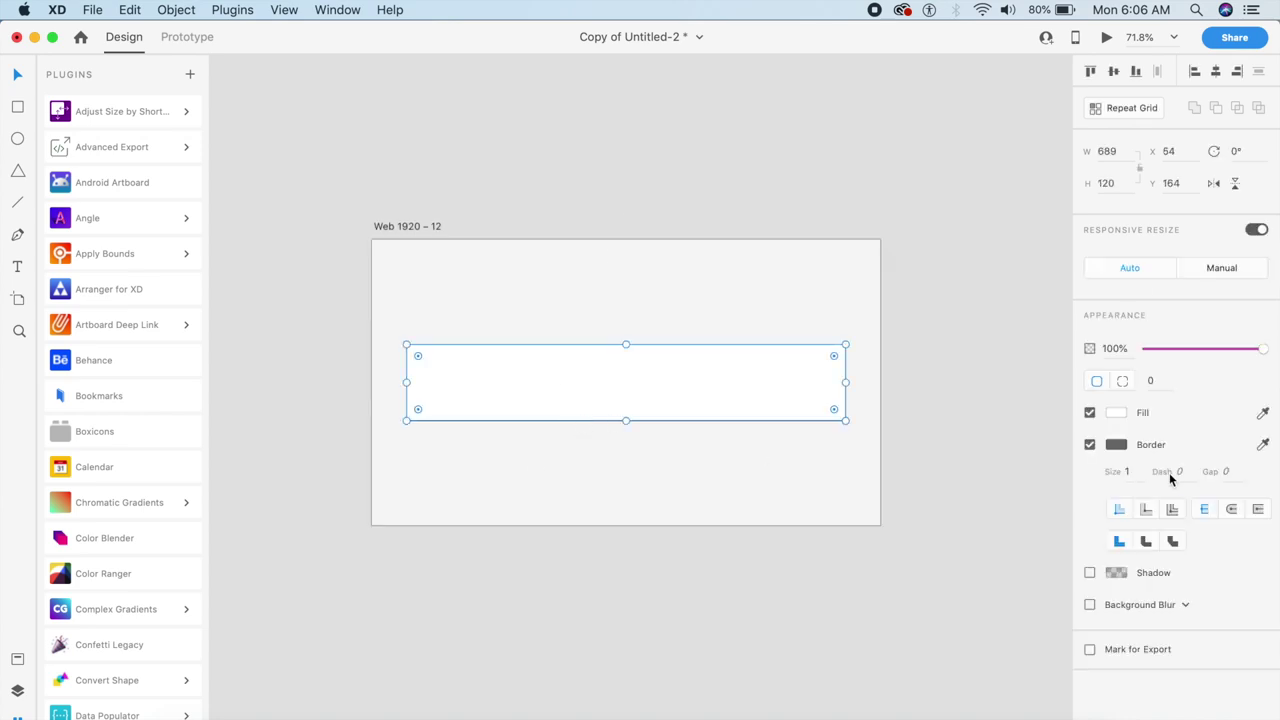
click(1155, 380)
text(50)
key(Return)
text(0)
key(Return)
click(1090, 445)
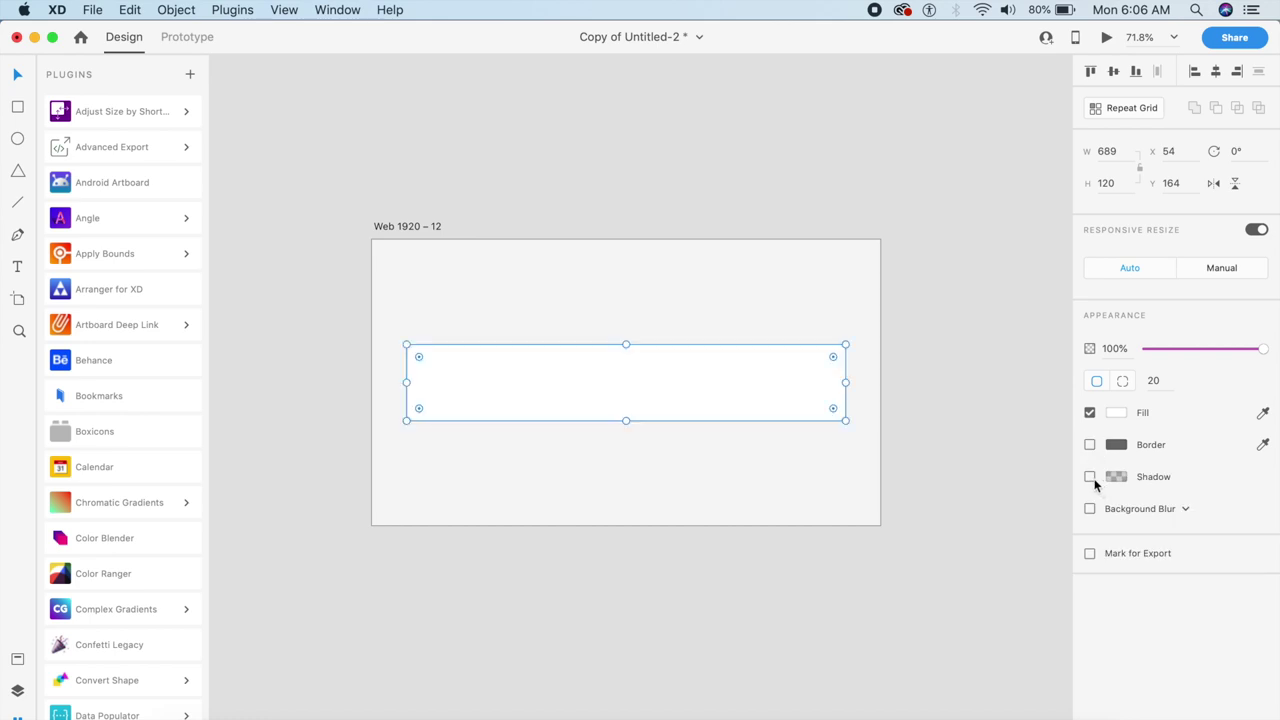
Add a drop shadow to the rectangle with Y offset 12, blur 42 and black at 10% opacity.
click(1090, 477)
click(1164, 503)
text(12)
click(1208, 503)
text(42)
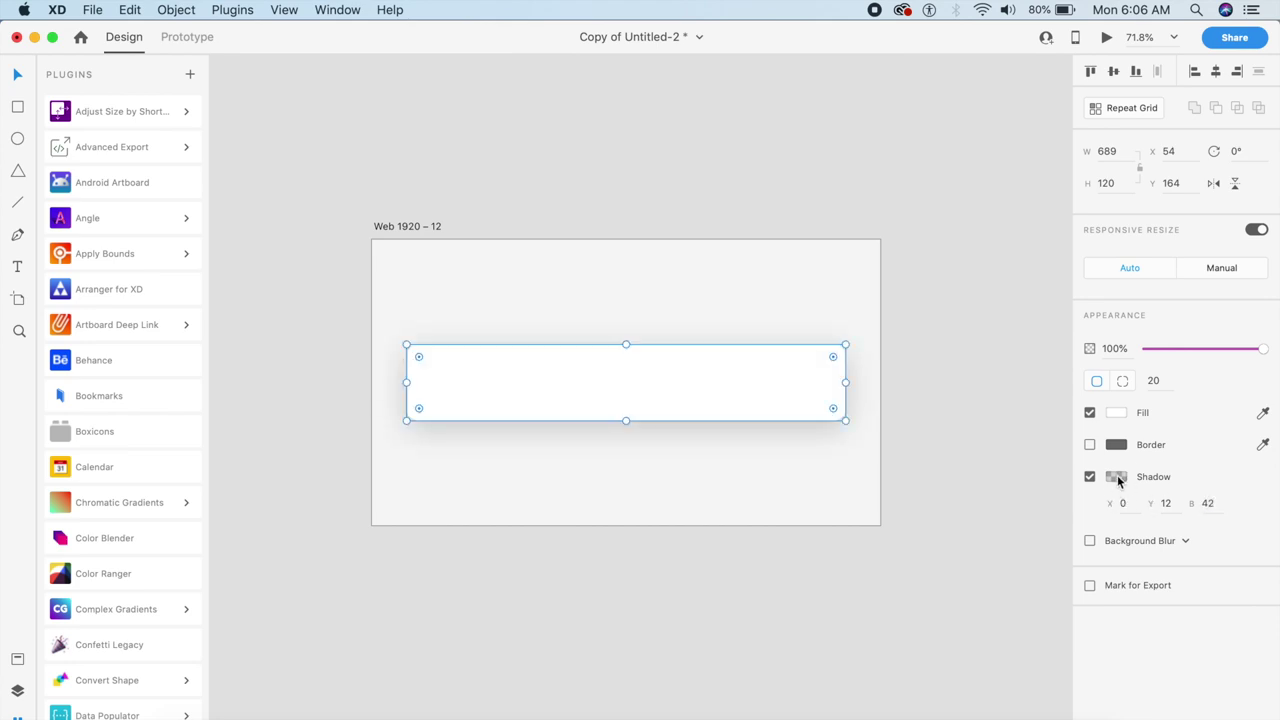
click(1116, 477)
click(1047, 537)
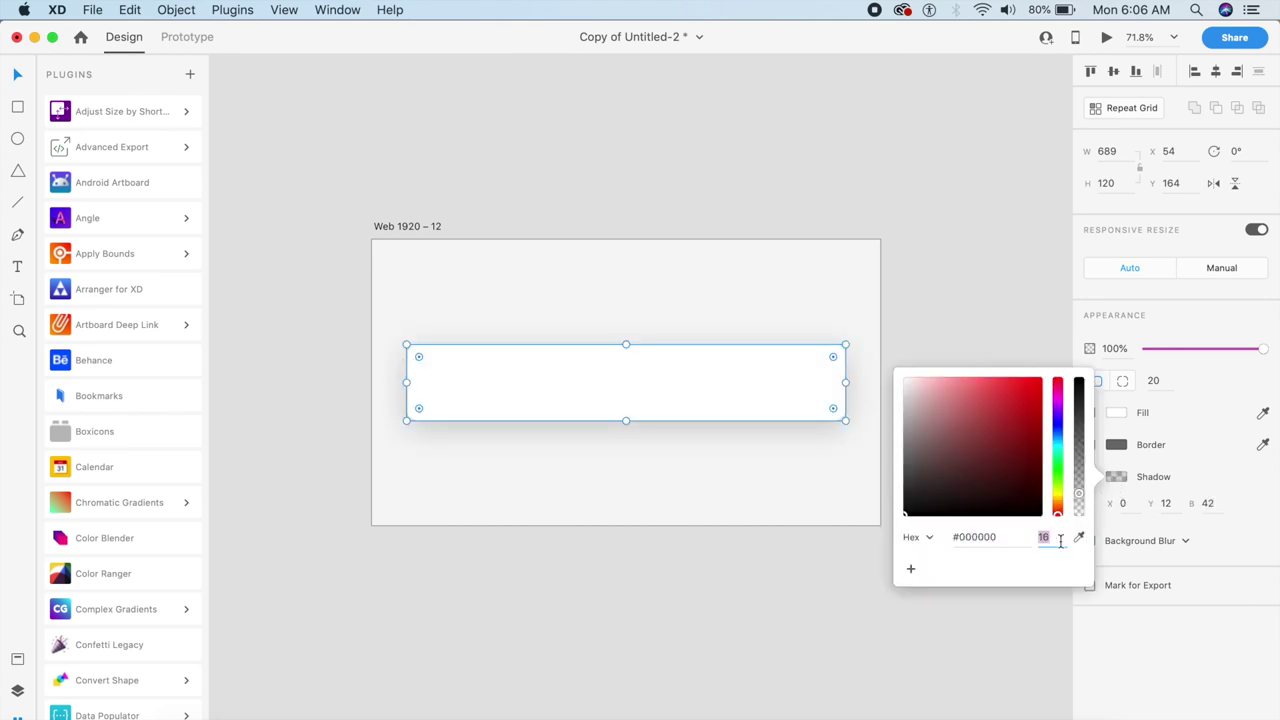
text(10)
key(Return)
click(873, 134)
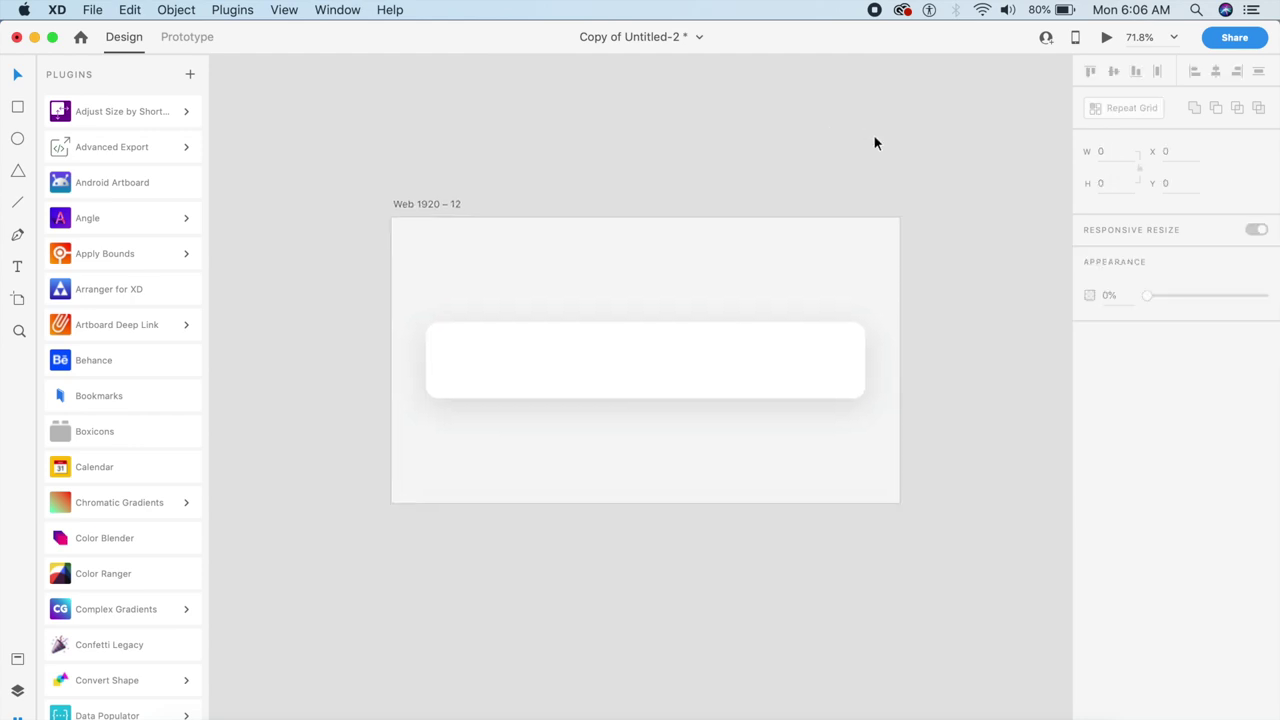
click(770, 346)
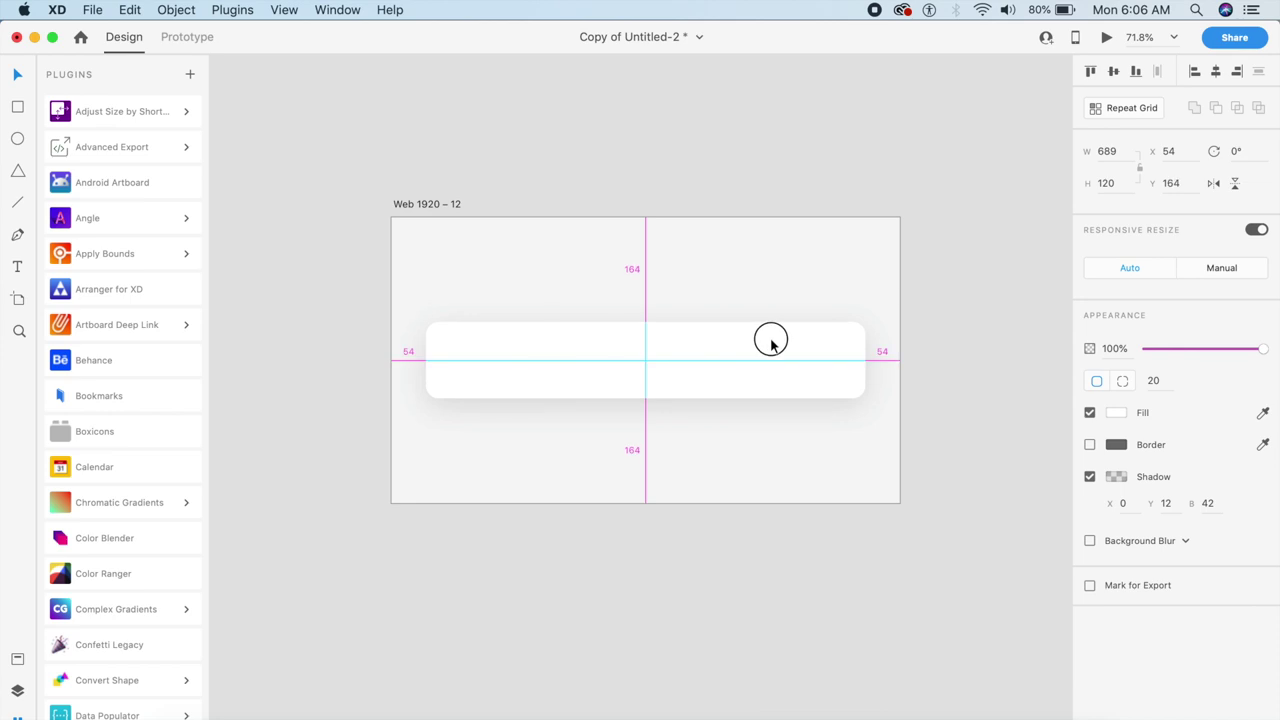
click(825, 269)
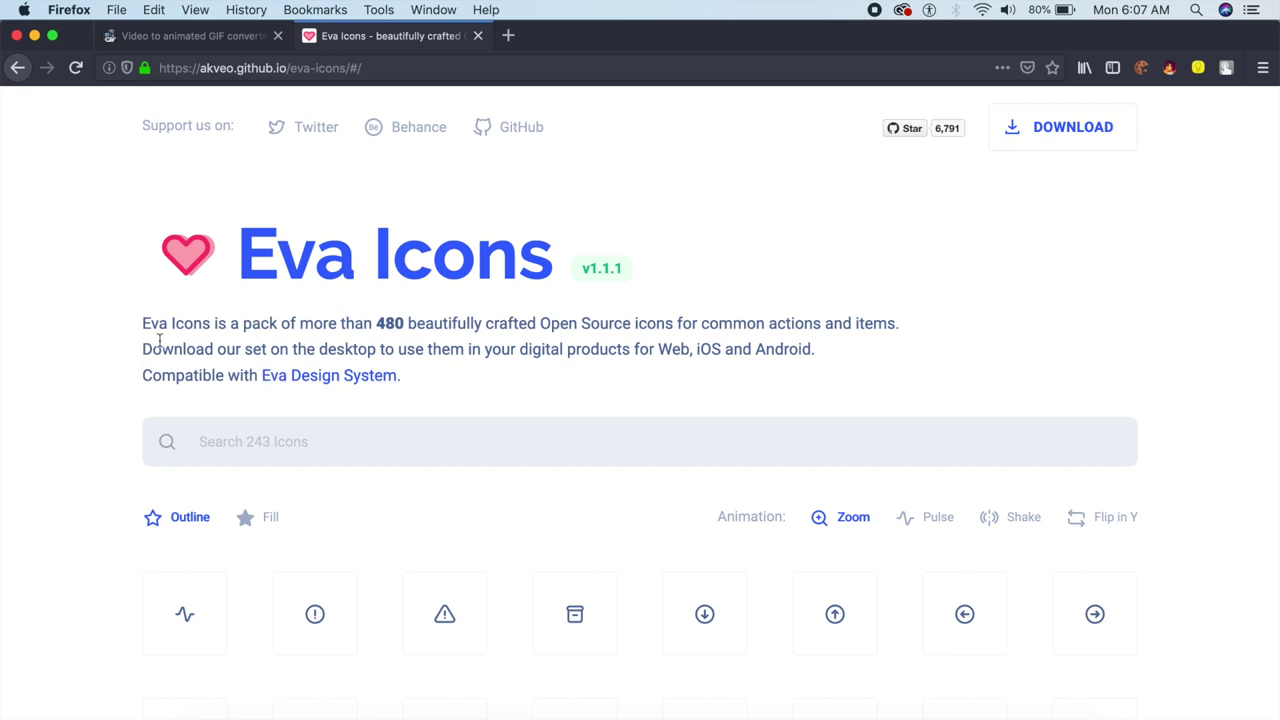
Compare the Fill and Outline icon styles on the Eva Icons website in Firefox.
scroll(468, 258, down, 2)
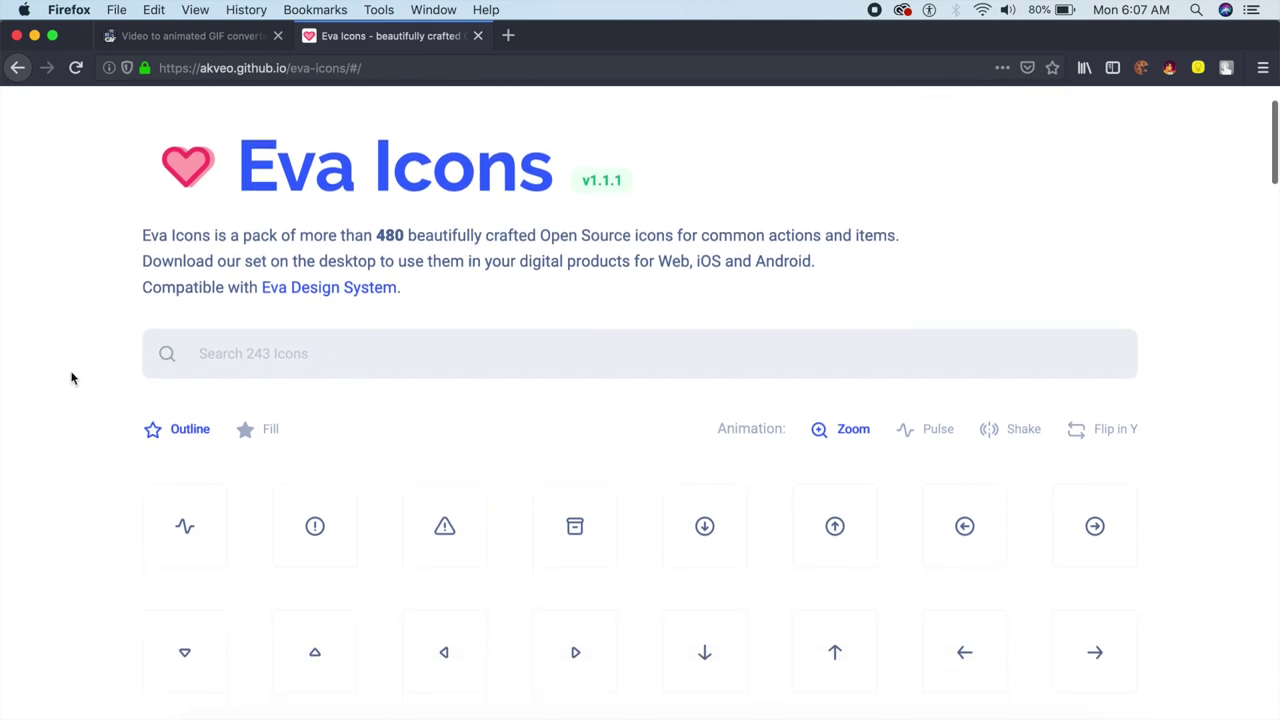
click(257, 429)
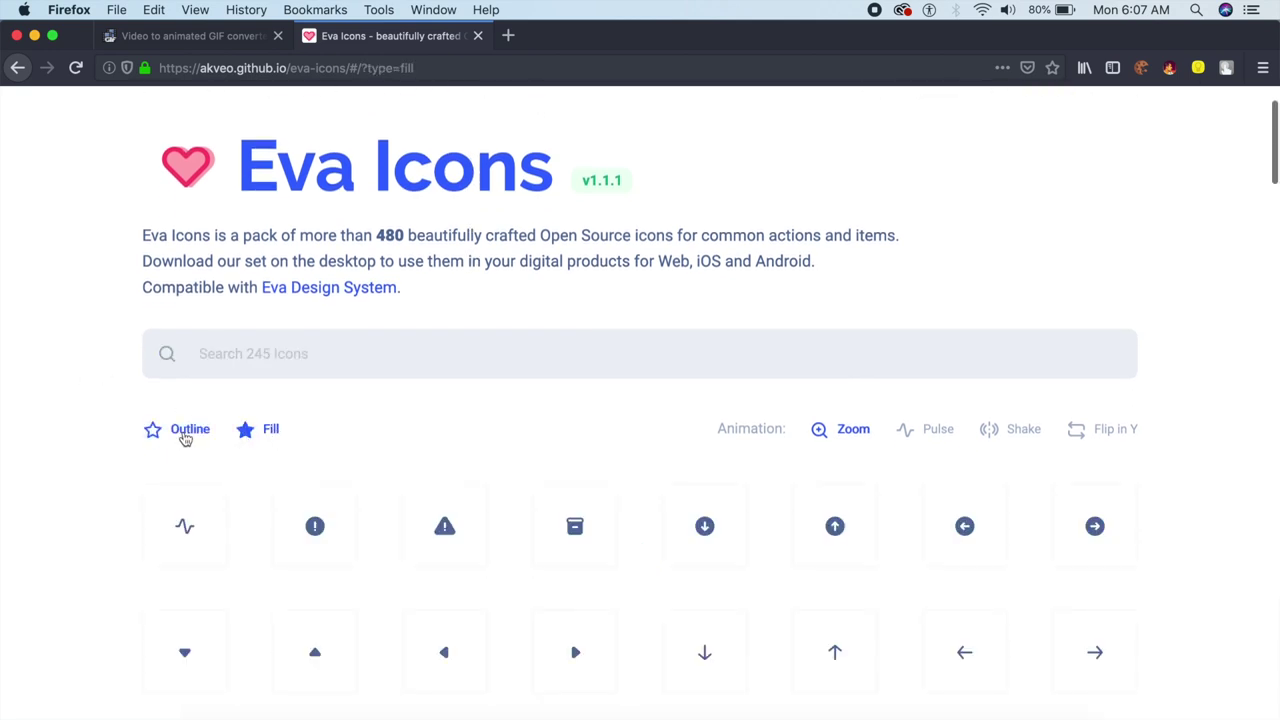
click(186, 432)
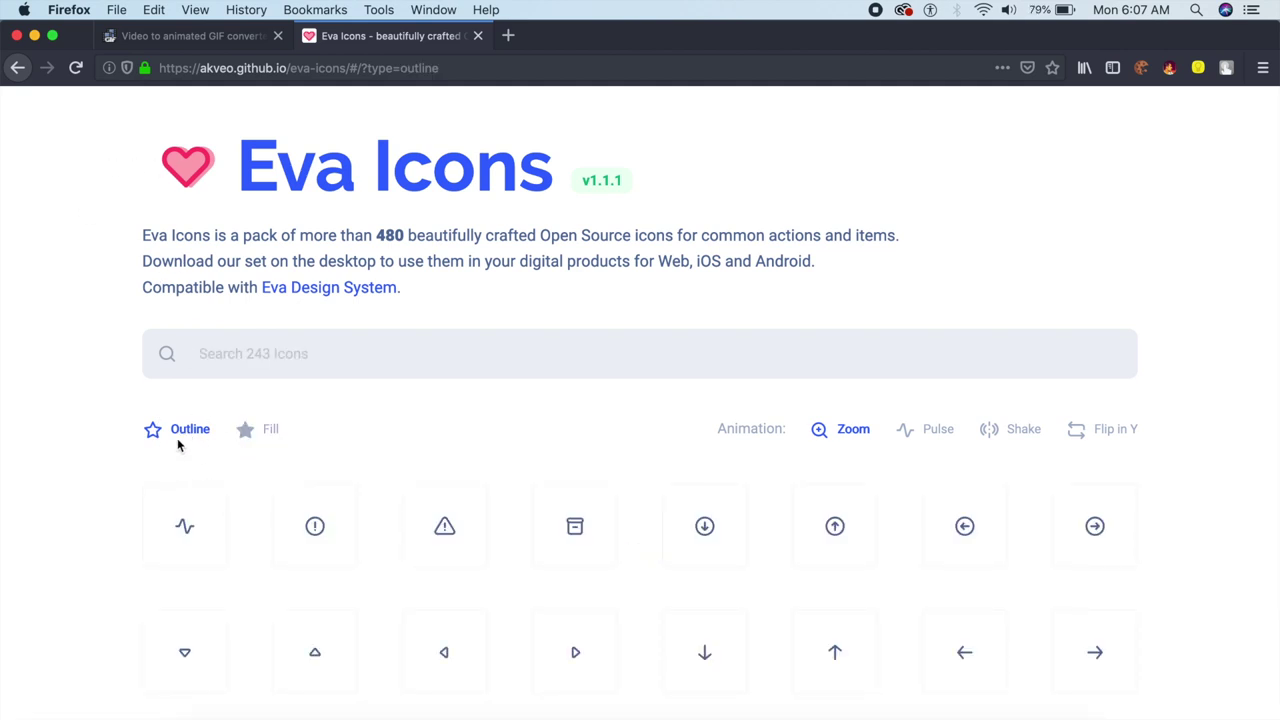
click(34, 35)
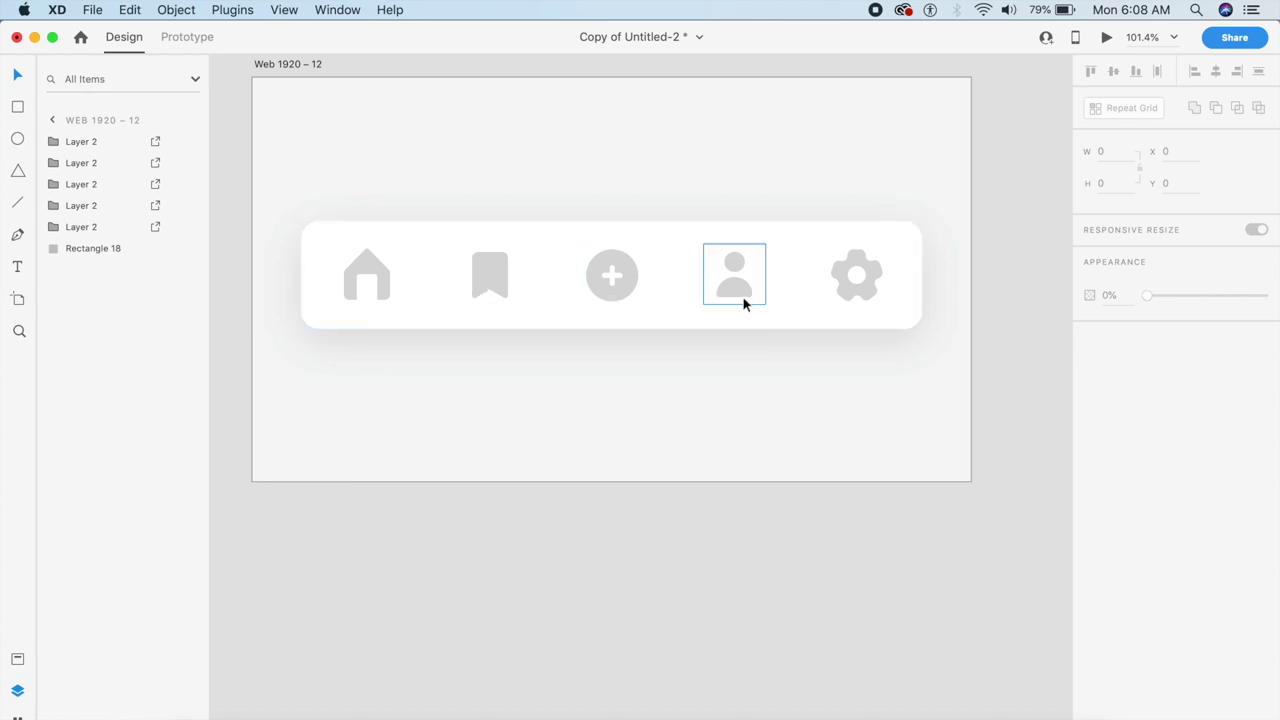
Duplicate the home, bookmark, add, profile and settings icons in place on the tab bar.
click(805, 166)
scroll(805, 168, left, 3)
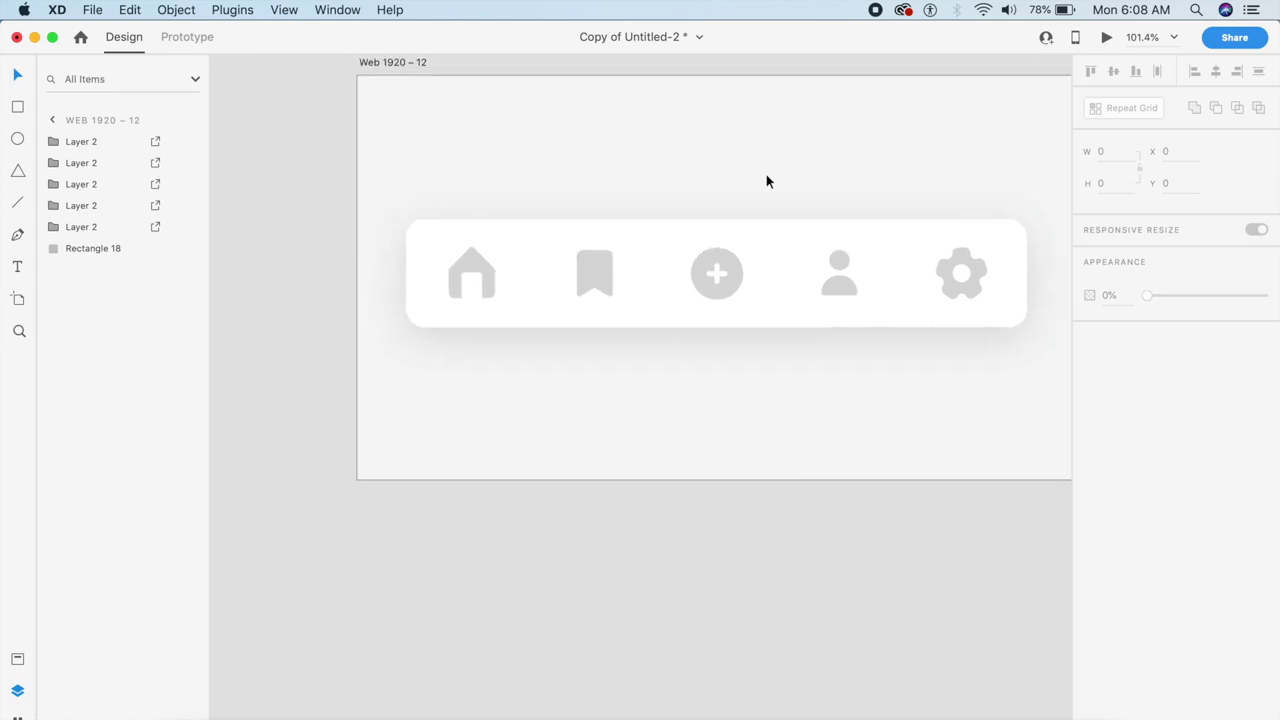
click(490, 272)
shift+click(594, 268)
shift+click(740, 278)
shift+click(827, 262)
shift+click(985, 292)
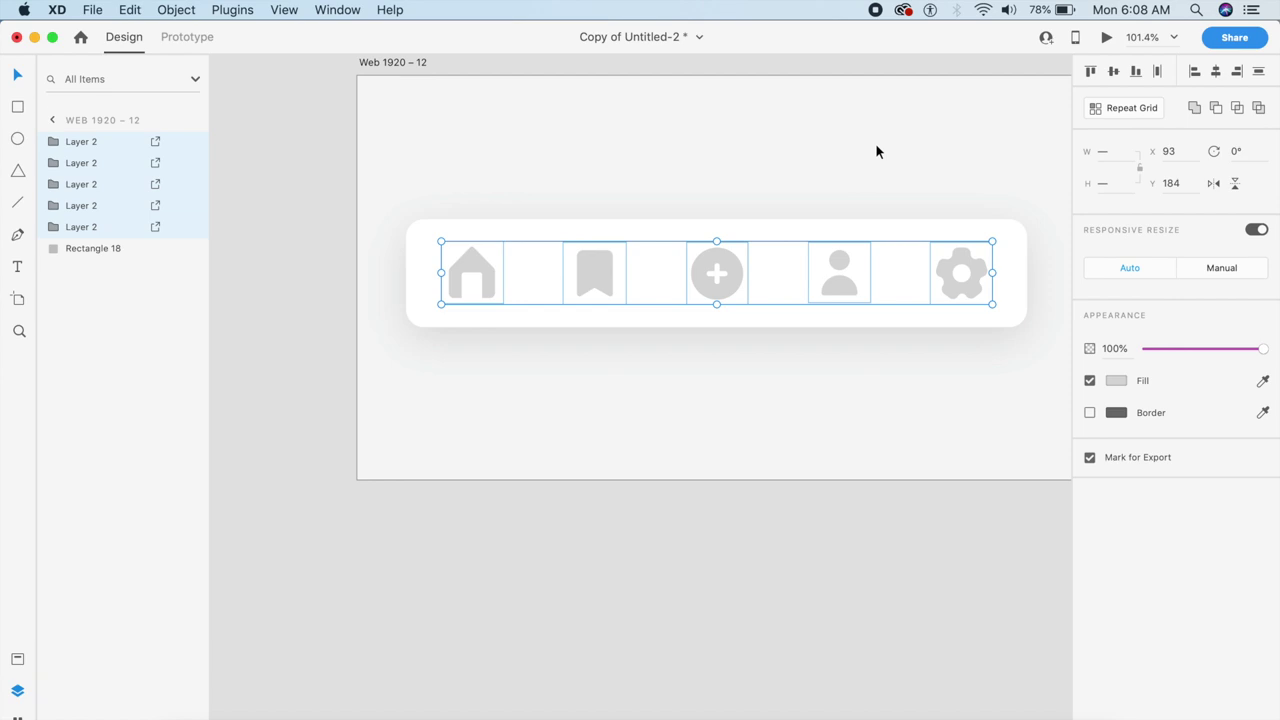
key(super+d)
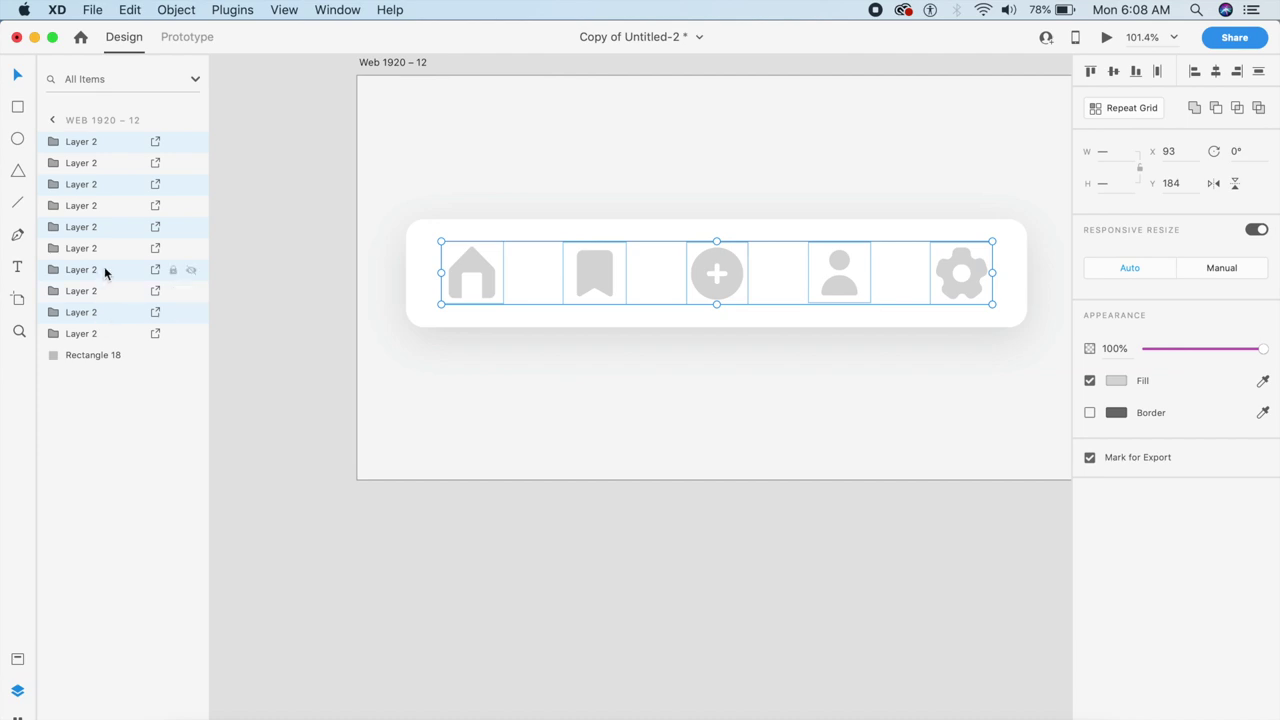
click(249, 231)
scroll(344, 324, right, 3)
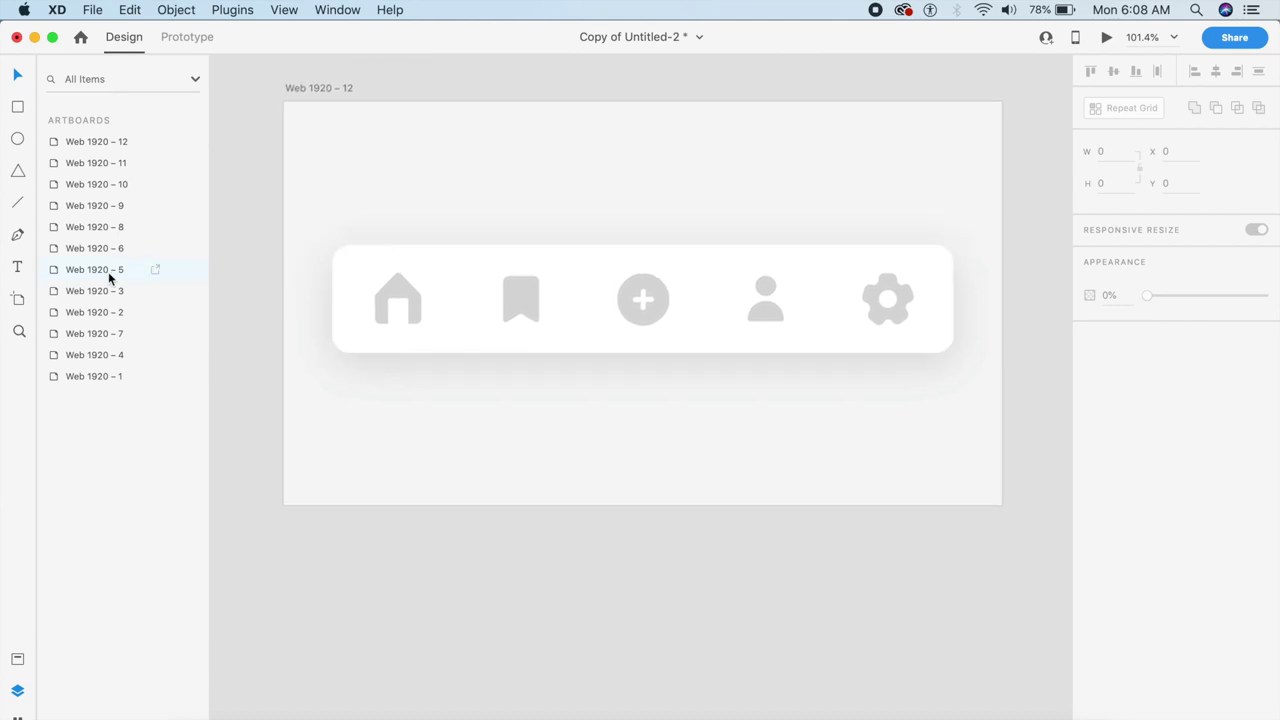
Draw a circle about 70 × 70 below the tab bar, near the home icon.
click(404, 325)
click(474, 420)
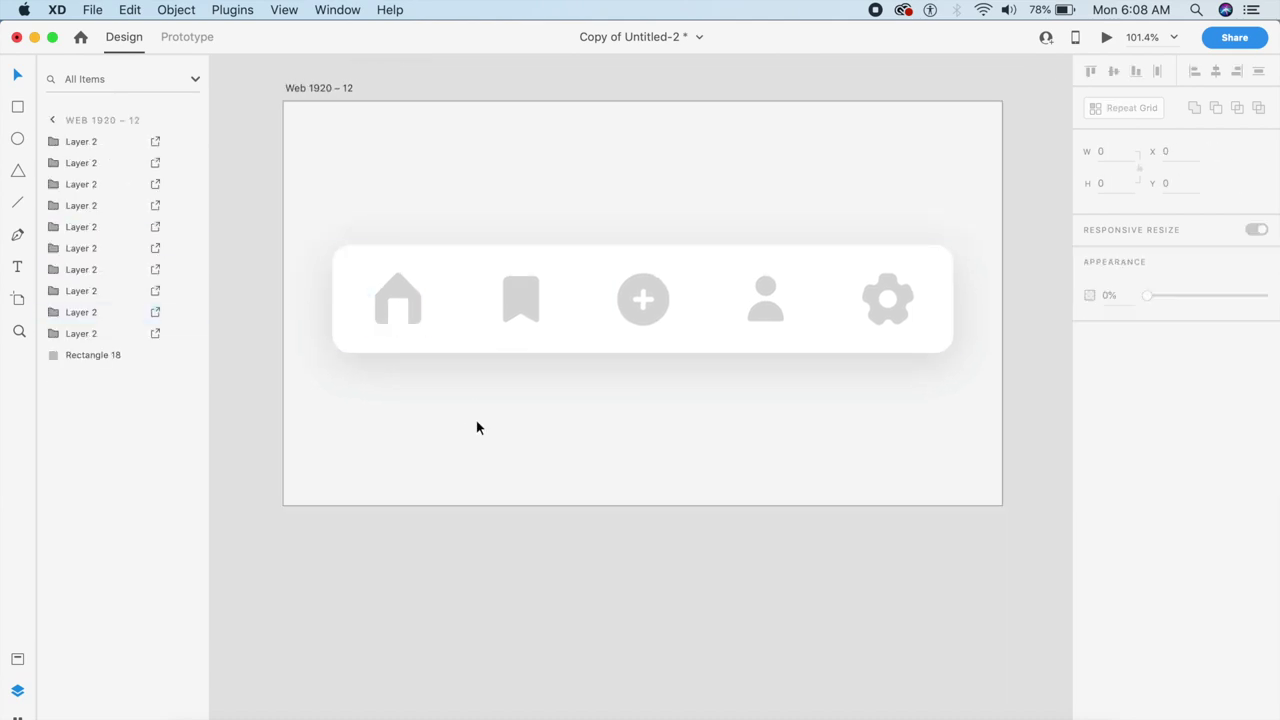
key(e)
drag(399, 395, 461, 457)
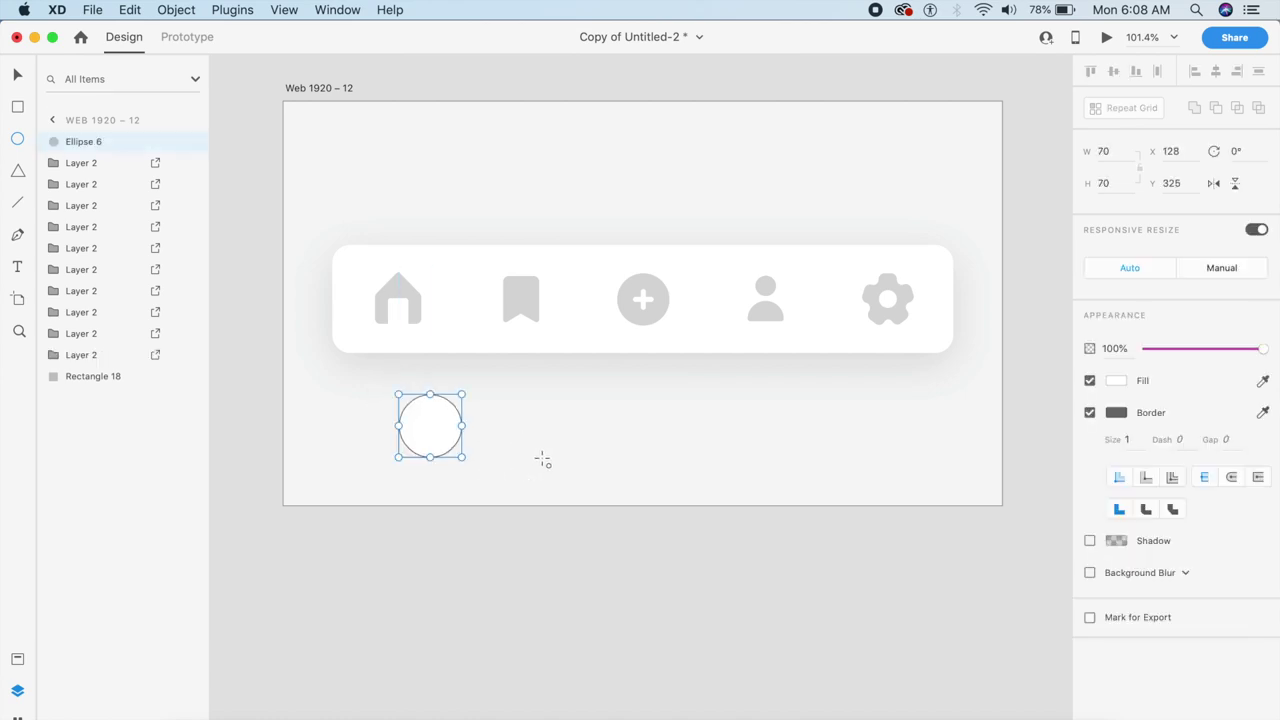
key(Escape)
click(429, 435)
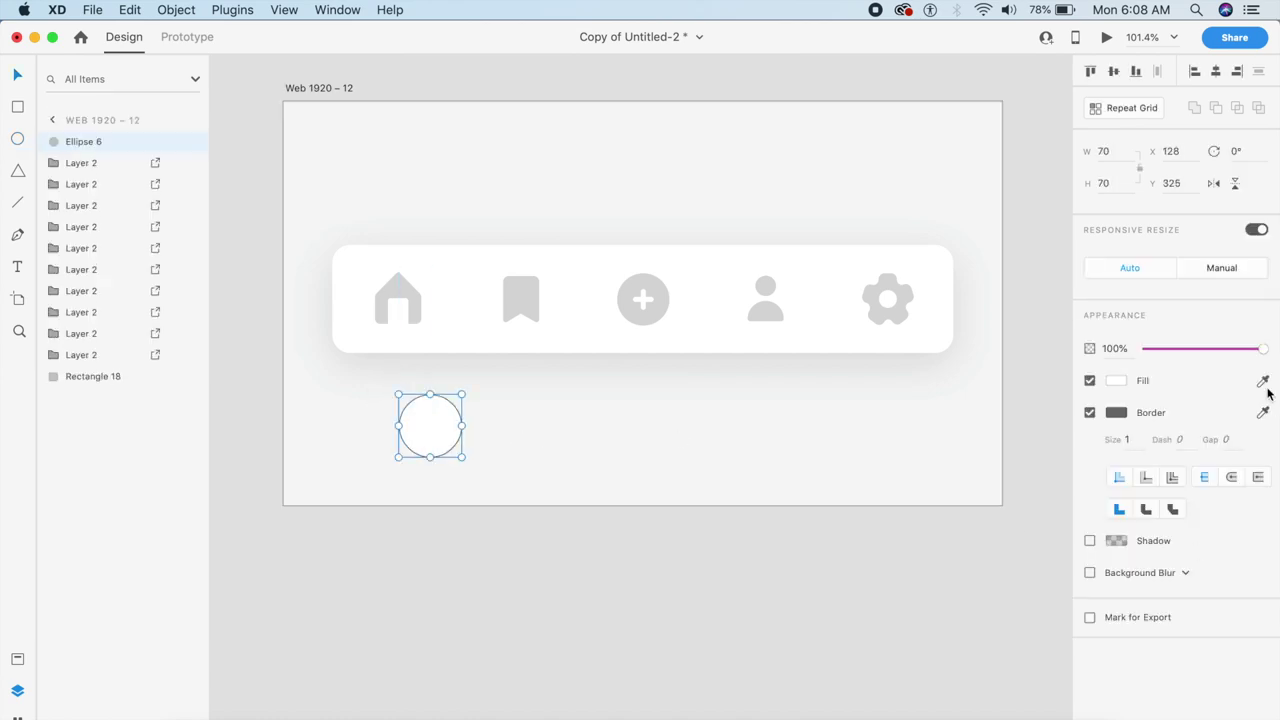
Remove the circle's border and change its fill to pinkish red (#FF245F).
click(1089, 412)
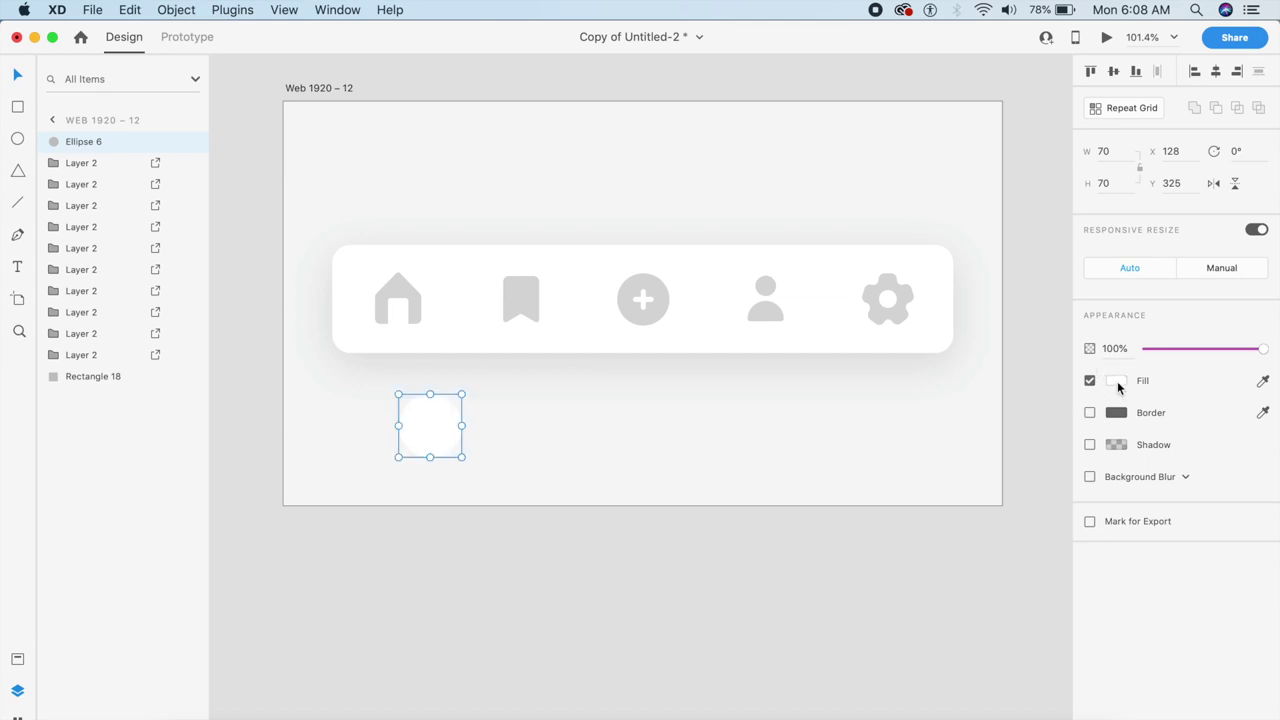
click(1116, 381)
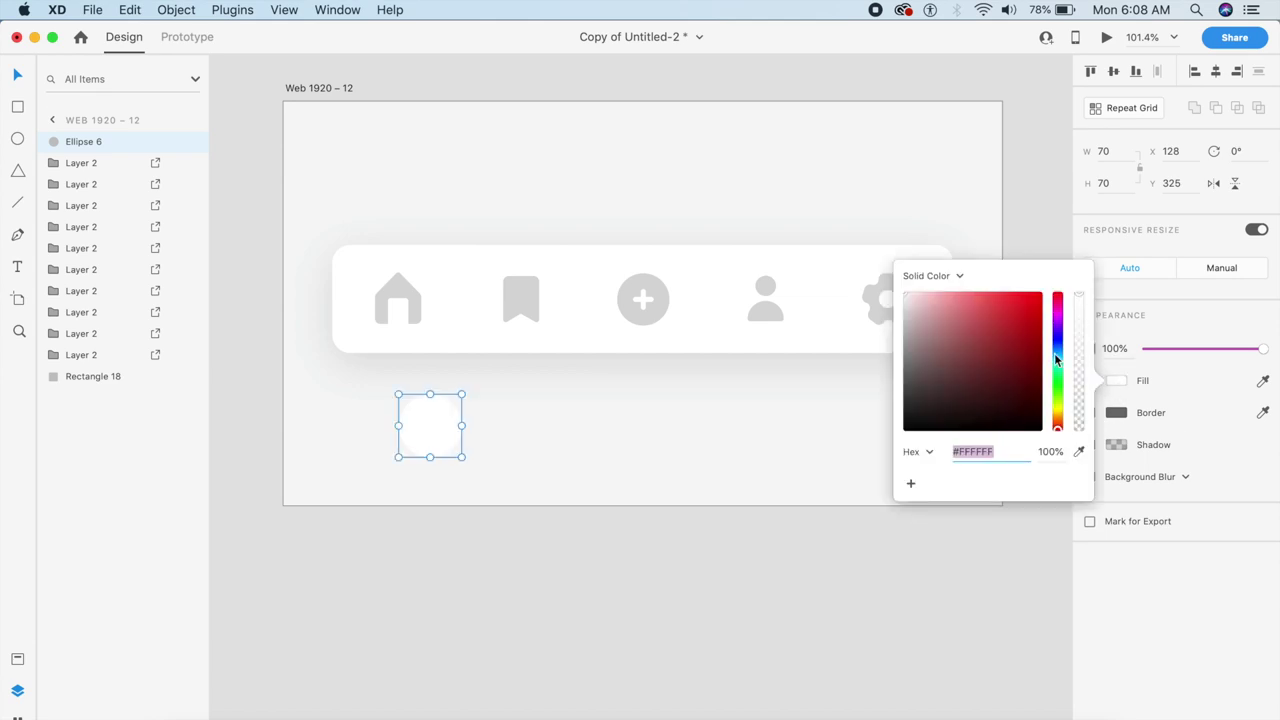
click(1020, 294)
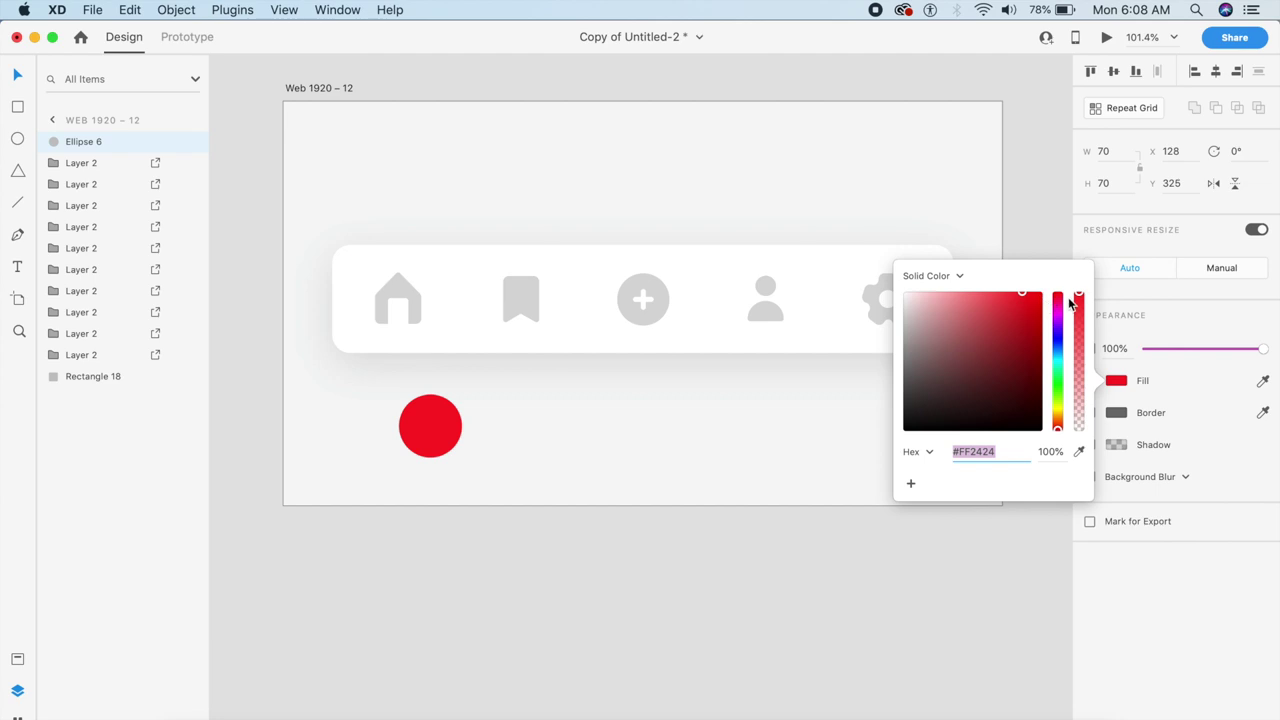
click(1058, 297)
click(697, 463)
Move the pinkish-red circle over the home icon, to about X 93, Y 182.
scroll(697, 463, up, 2)
scroll(697, 463, left, 3)
scroll(697, 463, down, 2)
scroll(697, 463, left, 1)
drag(586, 466, 572, 347)
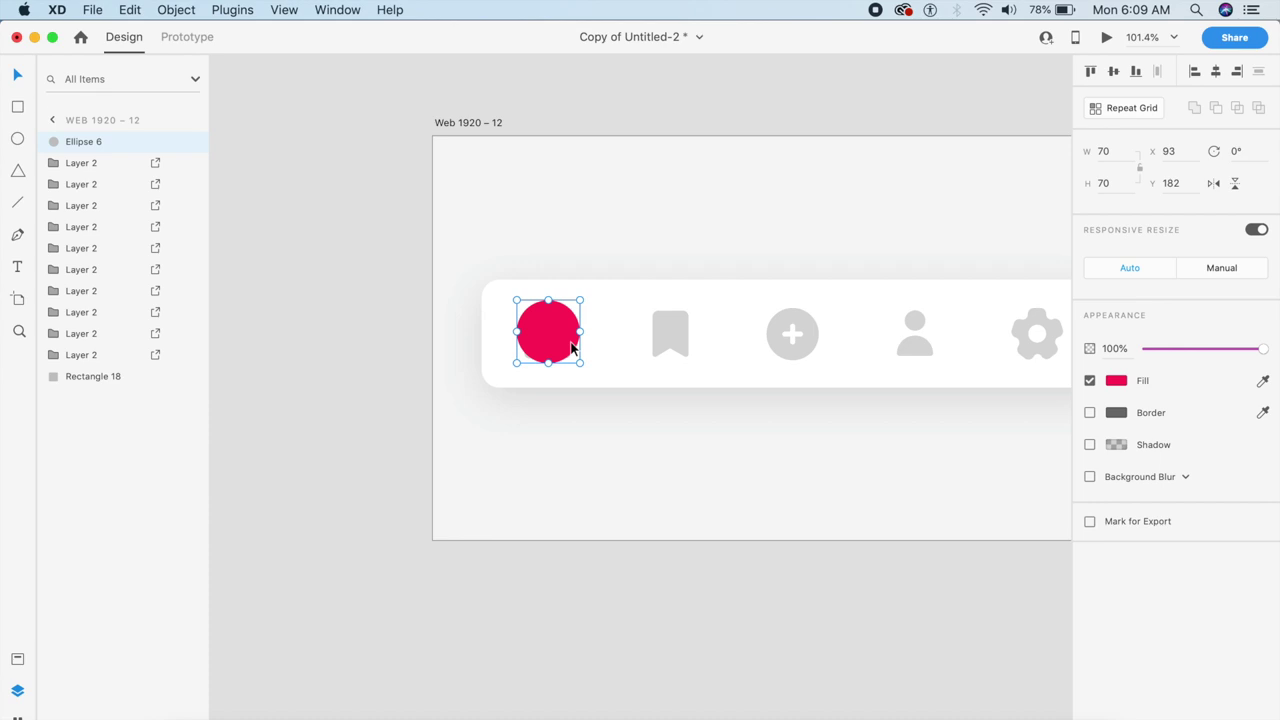
Cut the circle and paste it inside the home icon's group, above Path 1.
key(Delete)
double_click(560, 346)
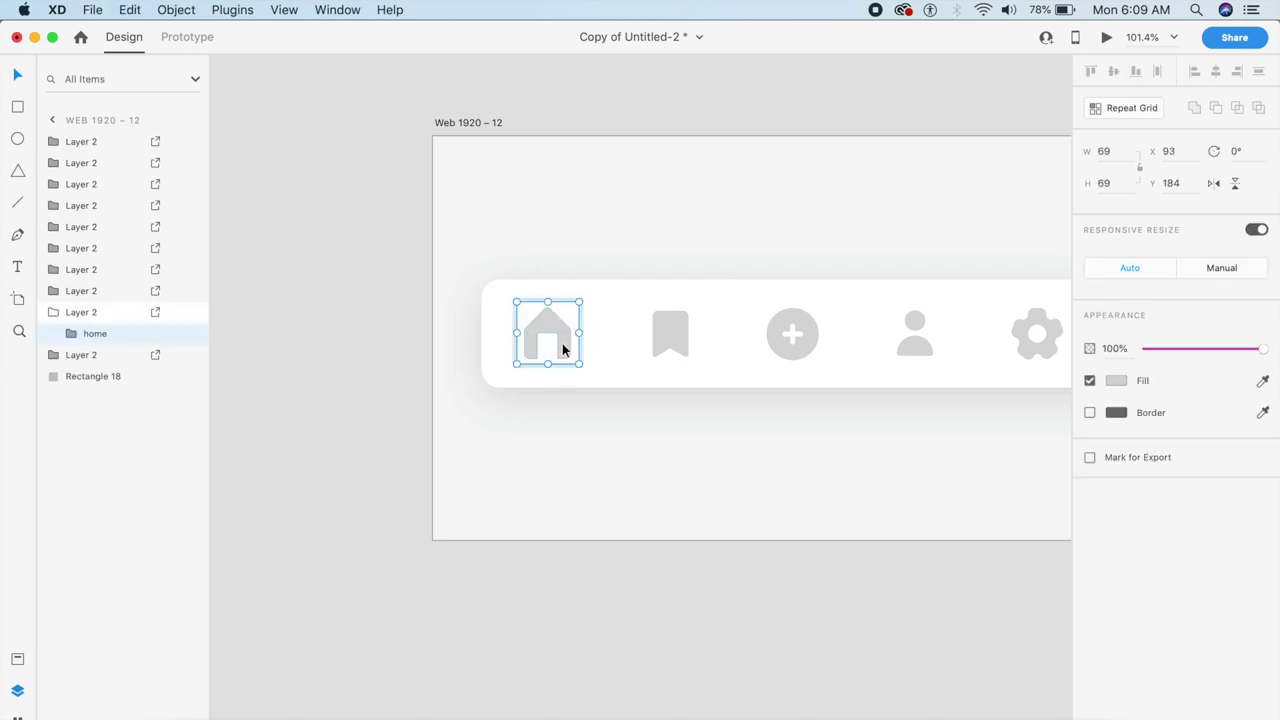
click(73, 340)
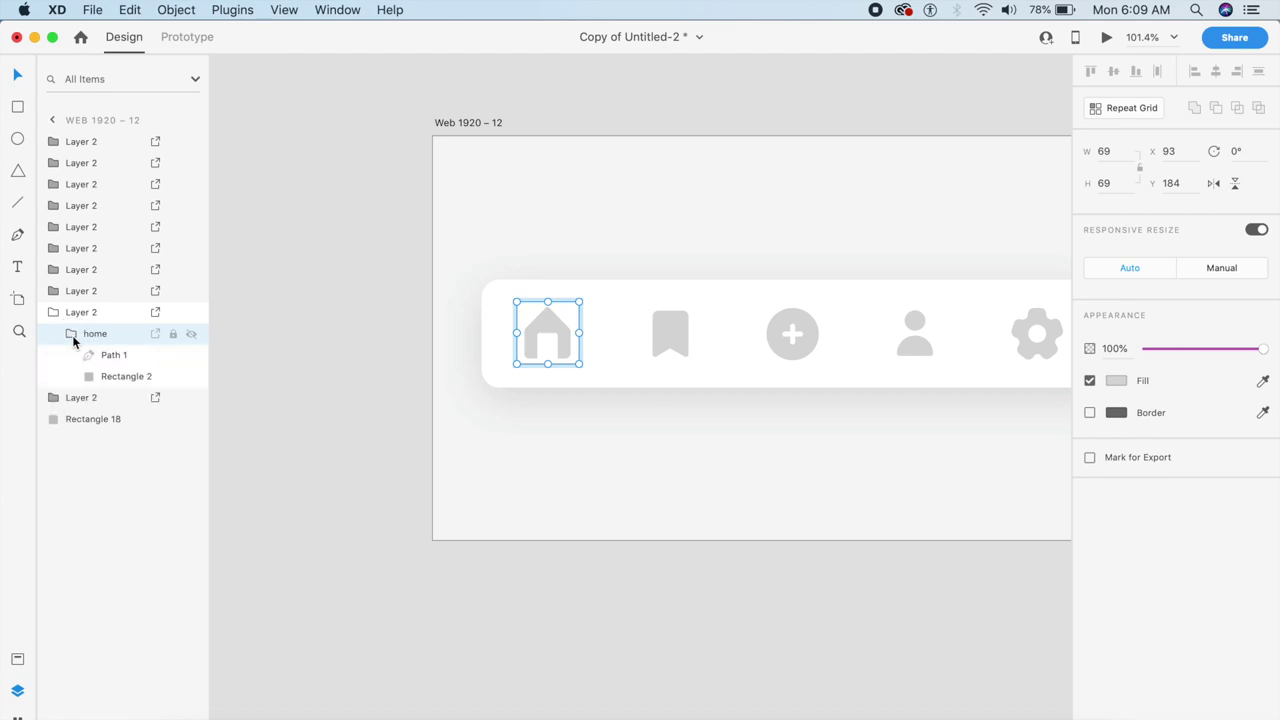
click(116, 355)
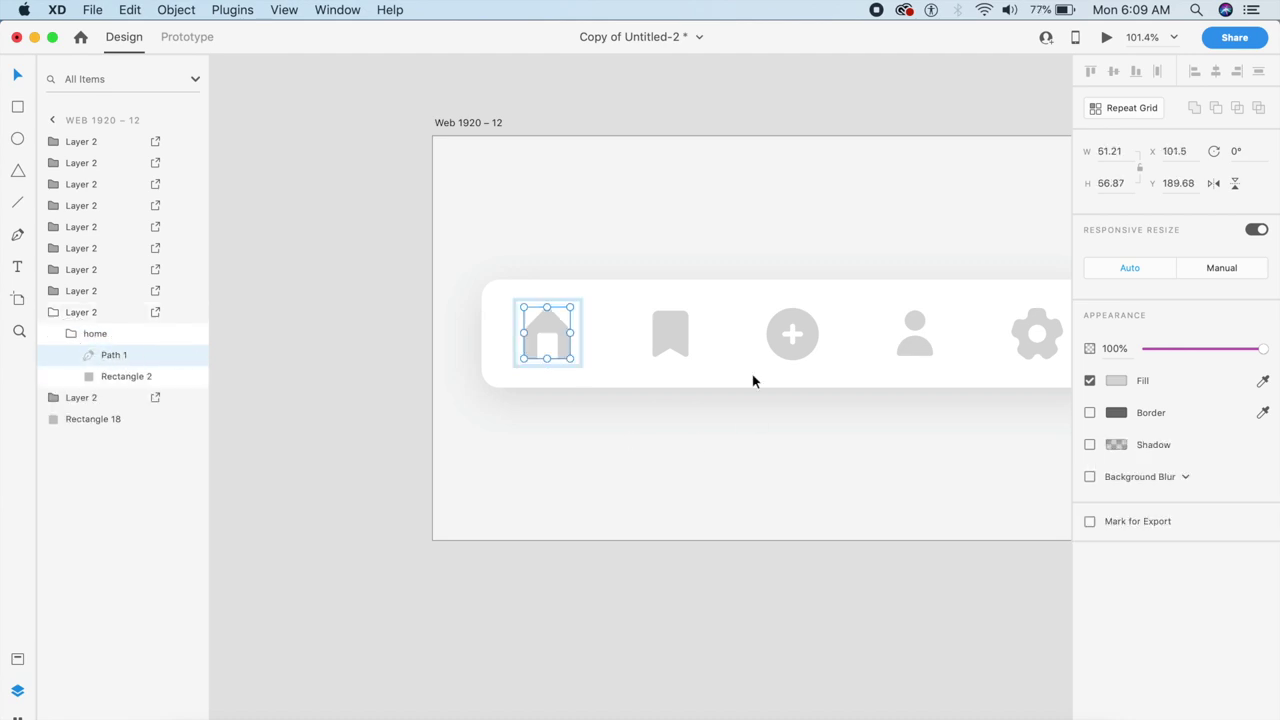
scroll(551, 345, up, 5)
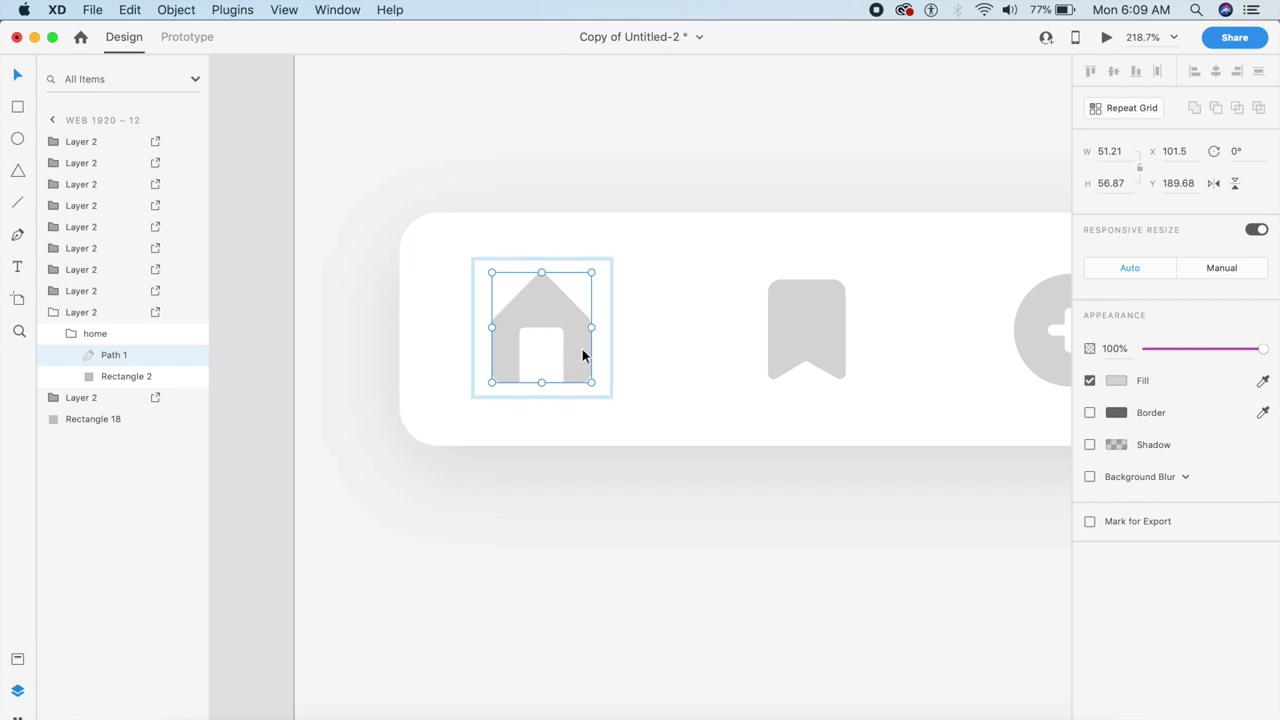
key(super+v)
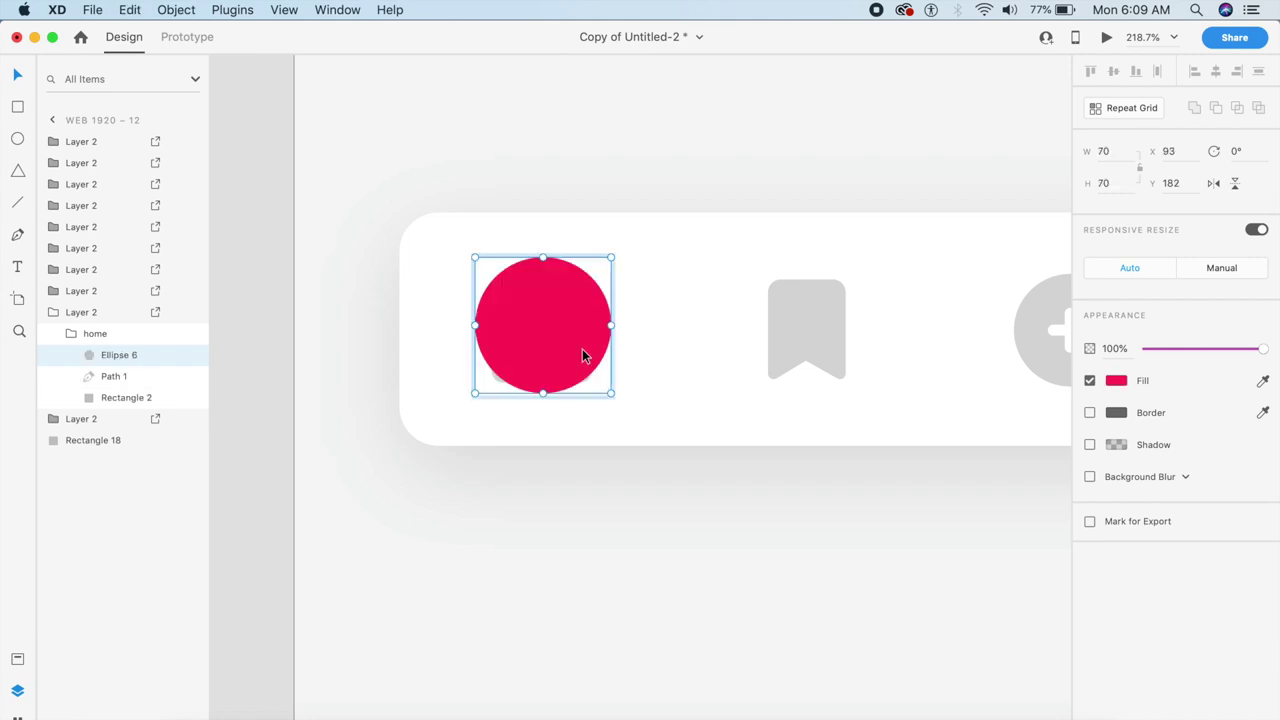
Send the circle behind the home path within the group and nudge it down 5 px to Y 187.
key(super+bracketleft)
key(Down)
key(Down)
key(Down)
key(Down)
key(Down)
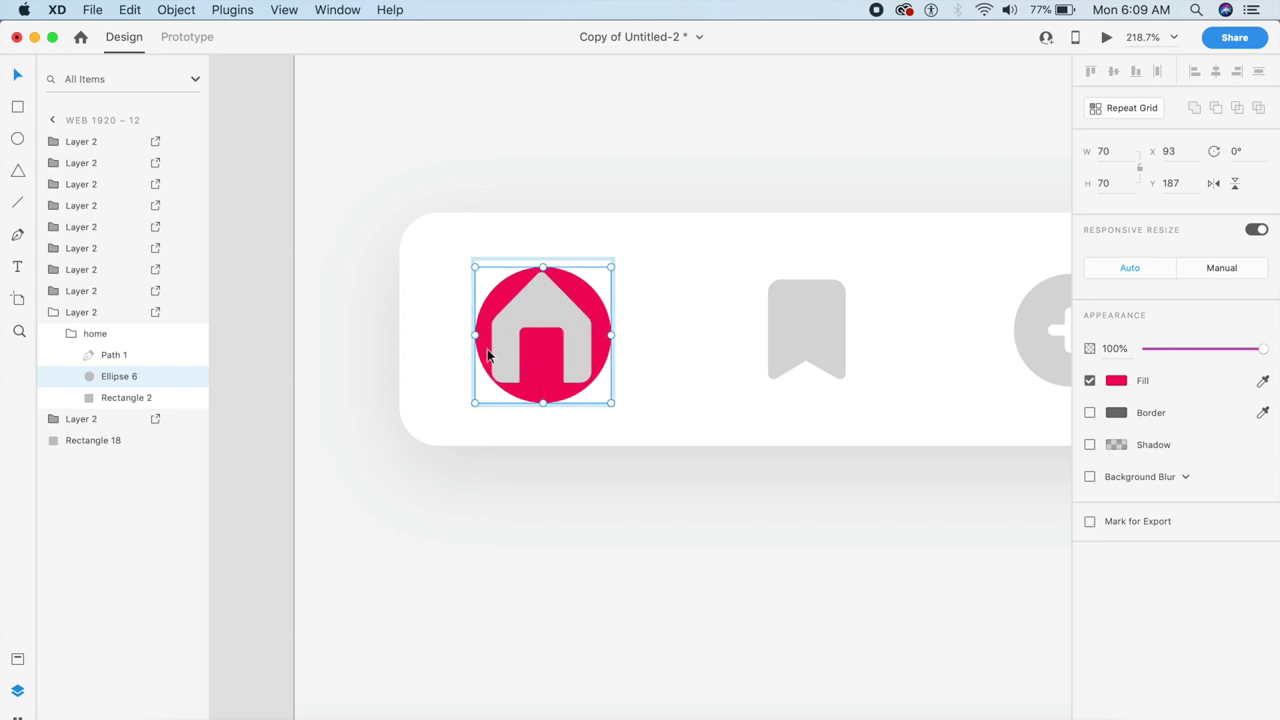
Mask the pinkish-red circle with the home icon's path using Mask with Shape.
shift+click(542, 321)
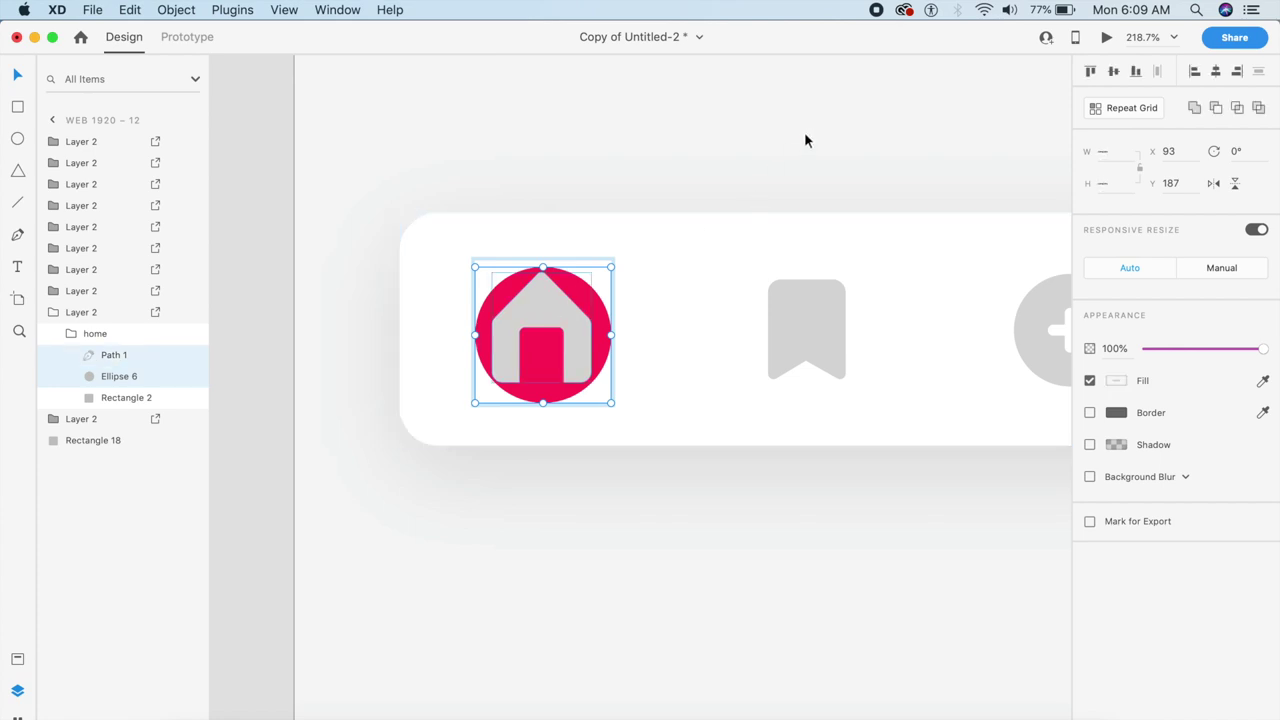
key(super+shift+m)
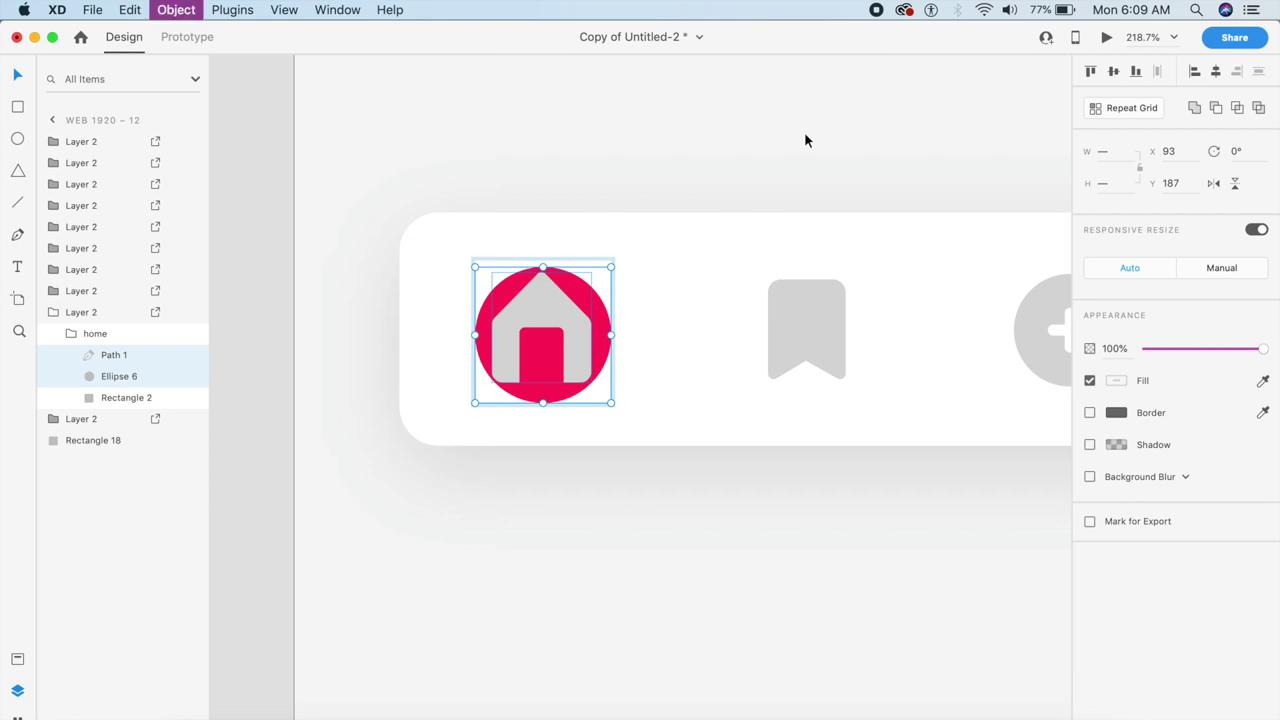
click(789, 150)
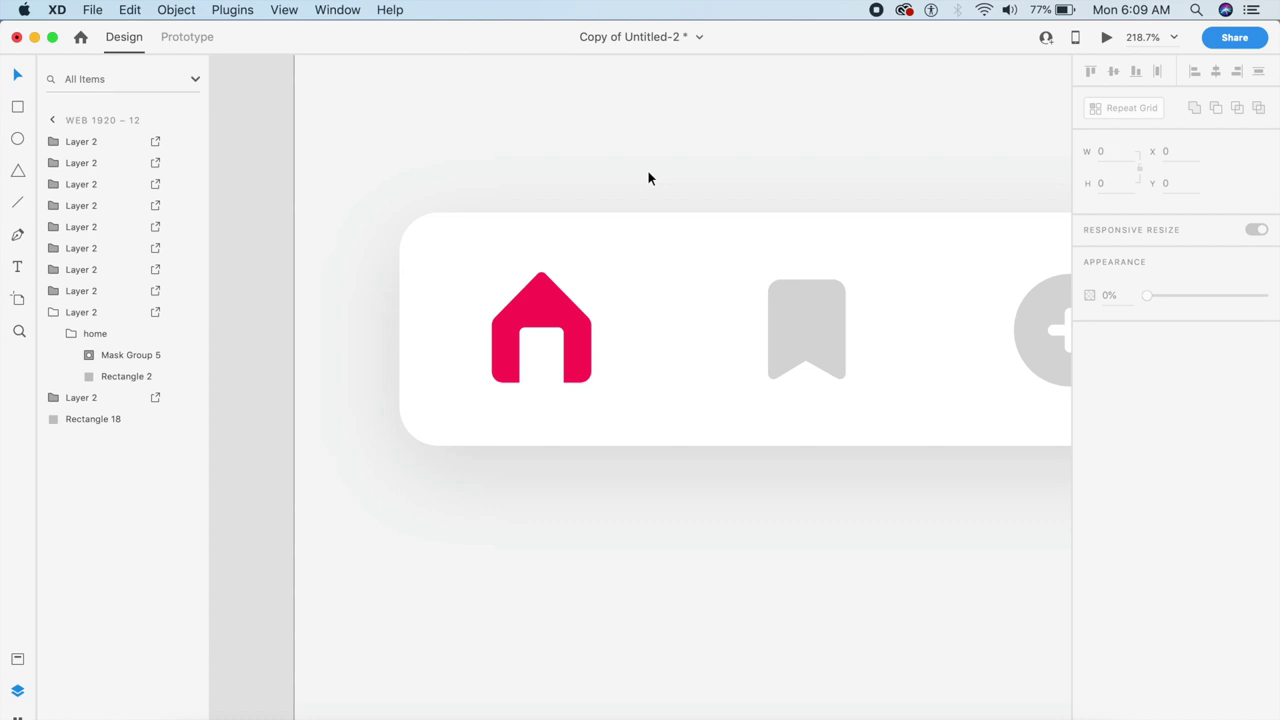
click(746, 201)
Draw a circle about 57 × 57 centred above the home icon, at X 99, Y 153, overlapping the bar's upper edge.
key(e)
drag(505, 203, 706, 314)
key(Escape)
drag(588, 290, 573, 291)
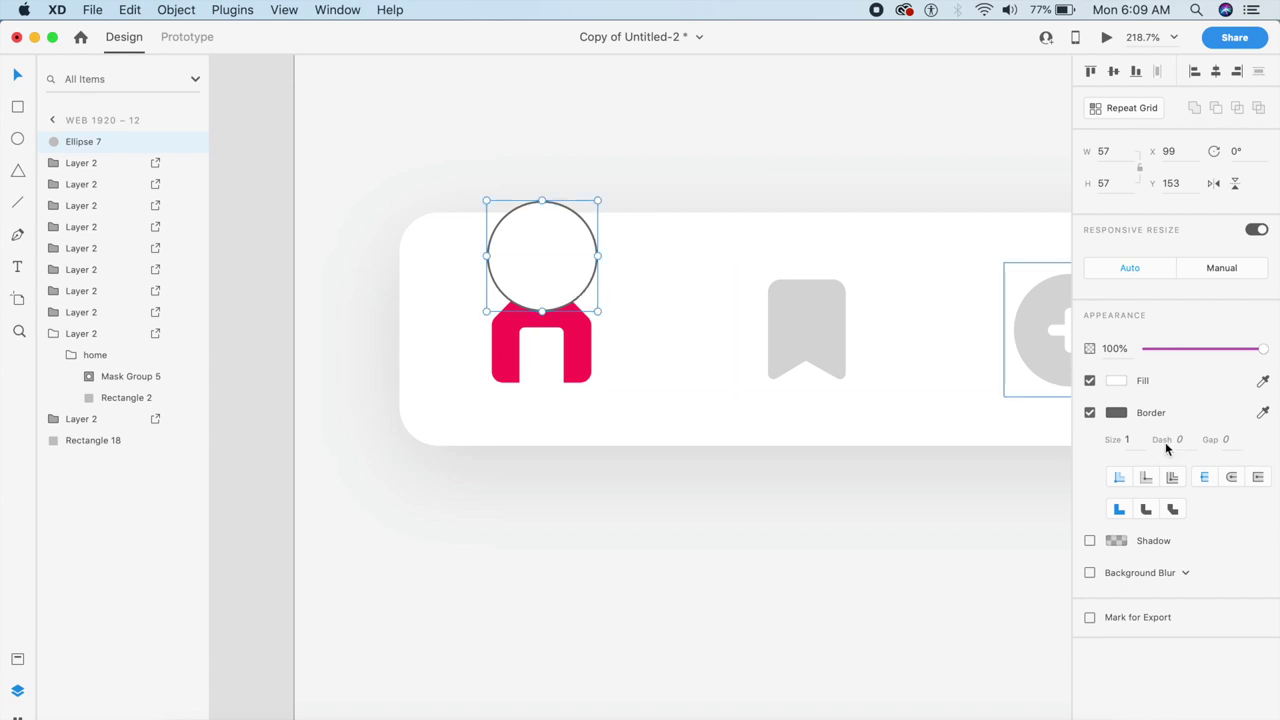
Remove the new circle's border and fill it with the pinkish red sampled from the home icon.
click(1089, 413)
click(1263, 380)
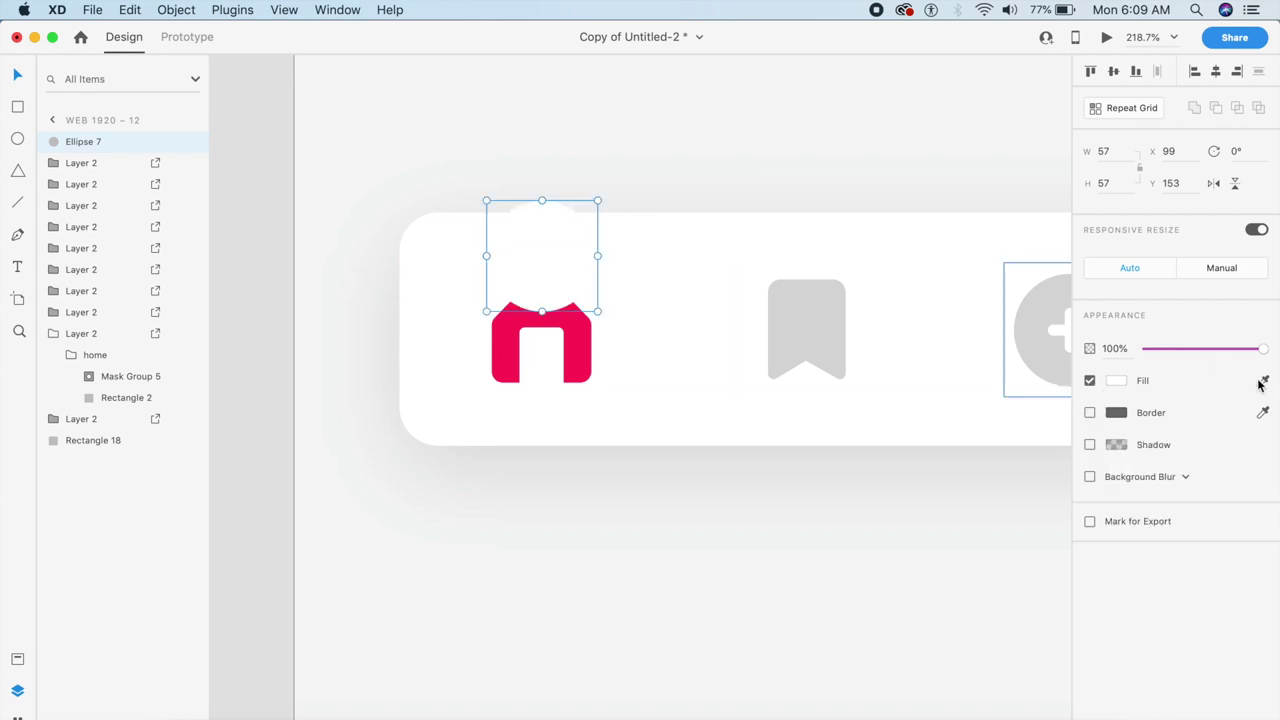
click(578, 340)
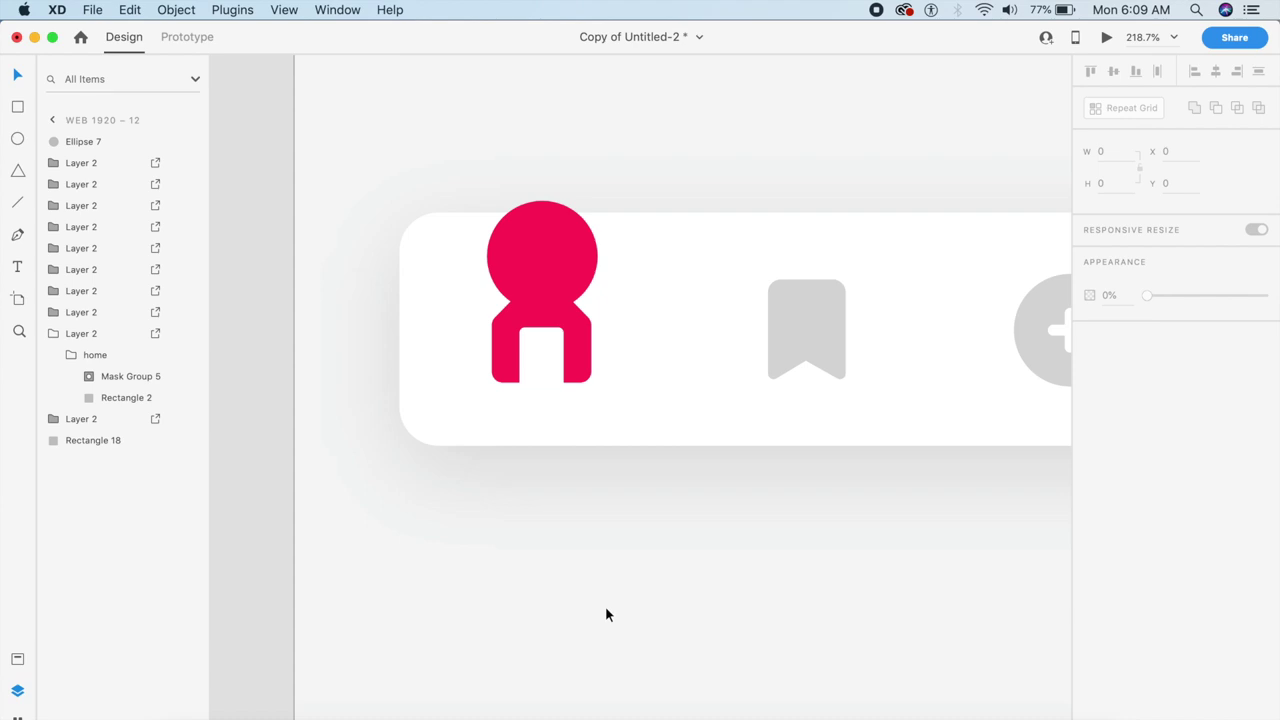
Add a drop shadow to the 57 × 57 circle with Y offset 12 and blur 24.
click(546, 297)
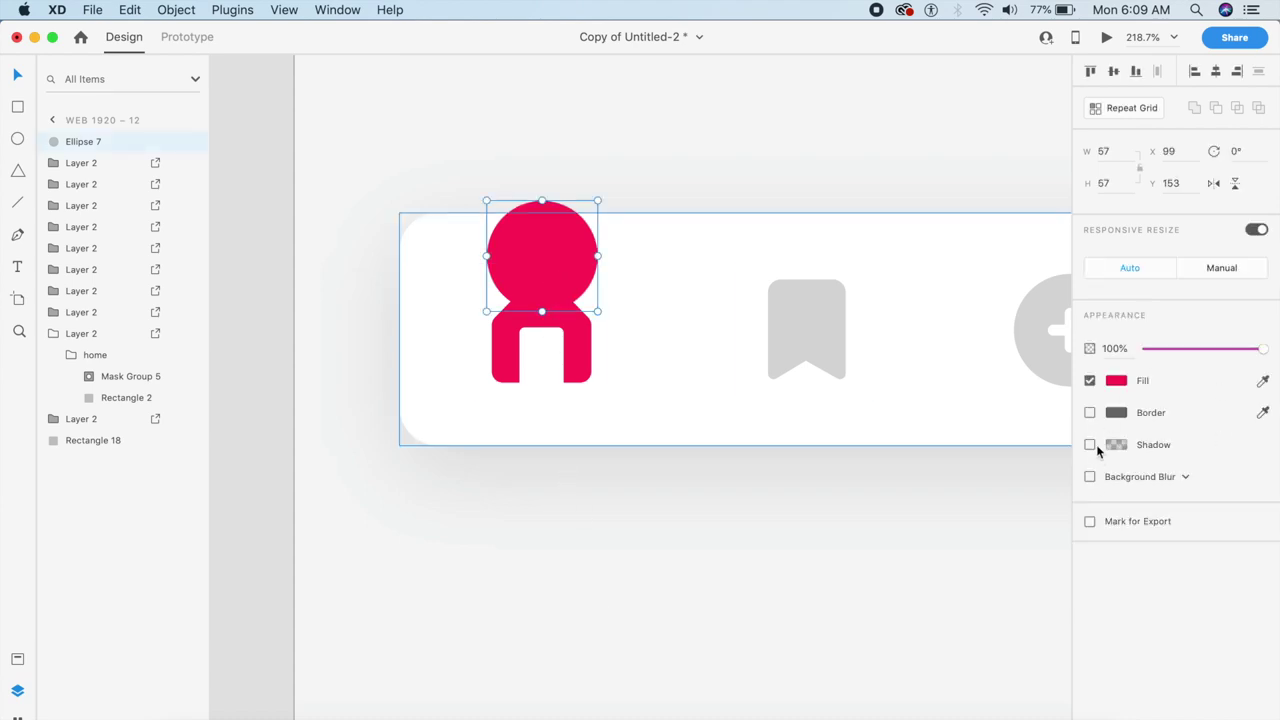
click(1089, 444)
text(12)
click(1203, 471)
text(24)
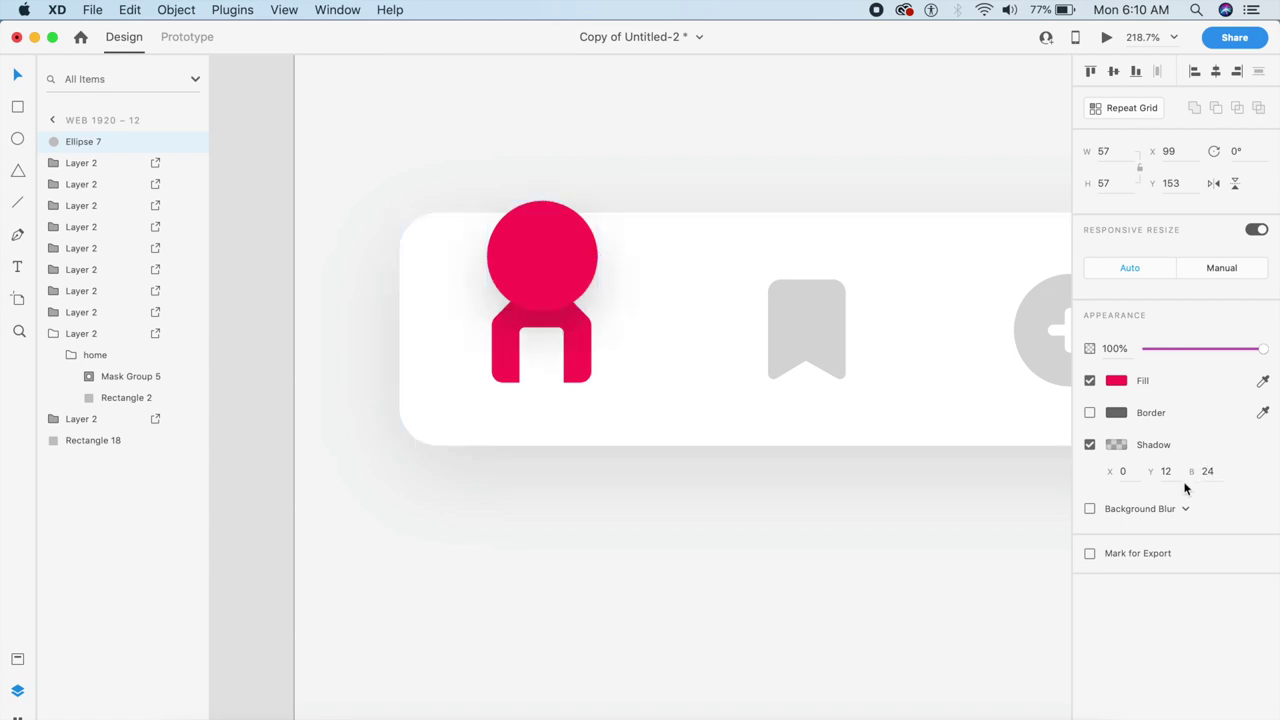
Set the circle's shadow colour to its own pinkish red (#FF245F) and reduce the shadow's opacity.
click(1116, 445)
click(1078, 505)
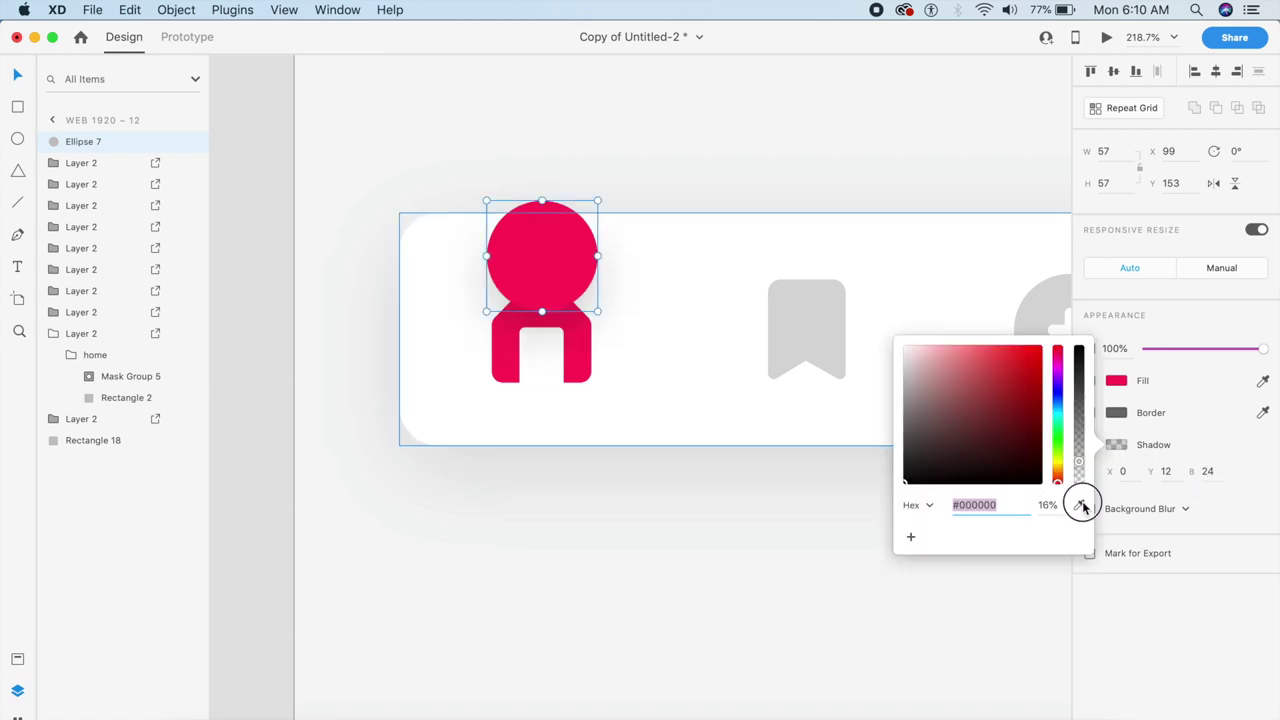
click(554, 264)
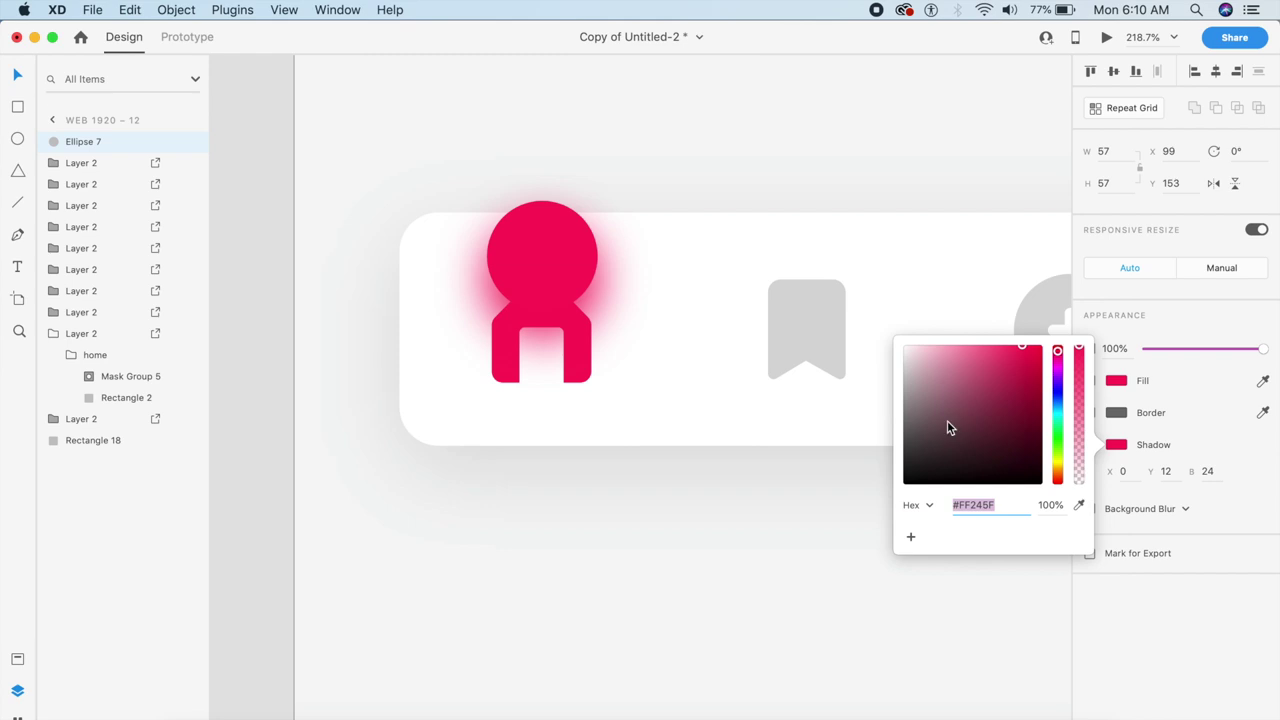
click(1055, 507)
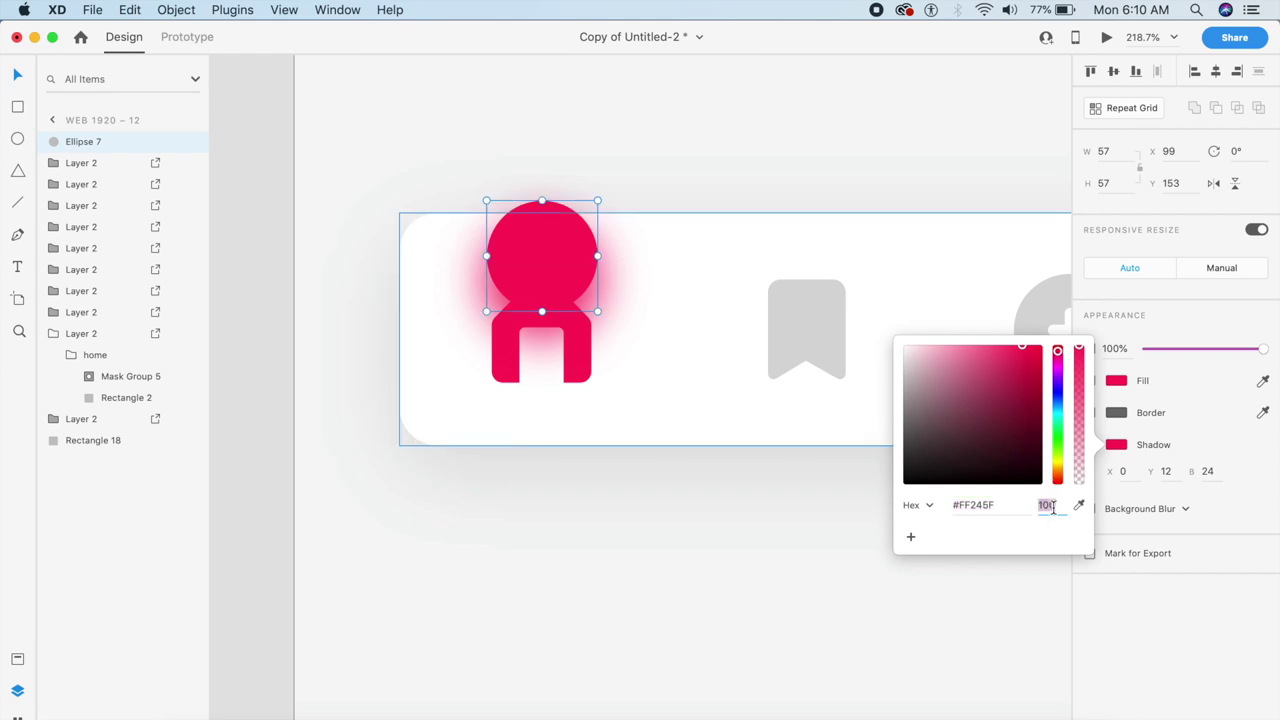
key(Return)
click(683, 117)
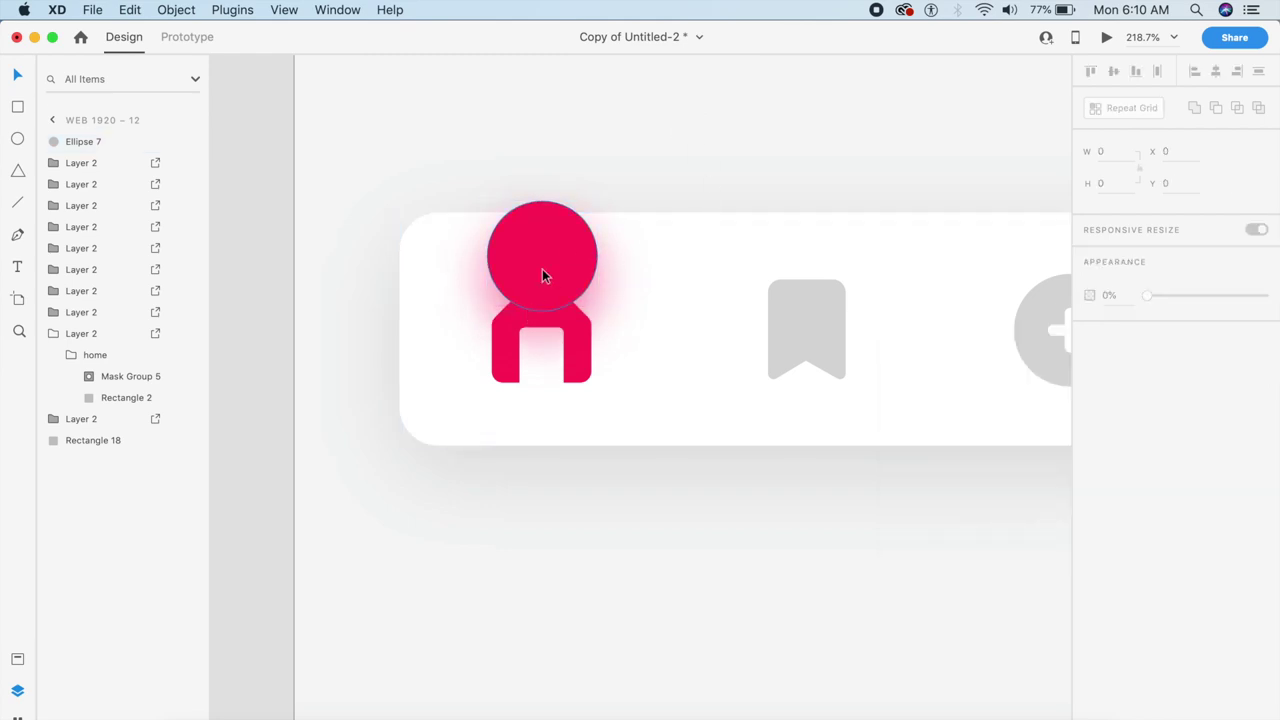
Send the 57 × 57 circle behind the tab bar rectangle and nudge it up to Y 151.
click(549, 252)
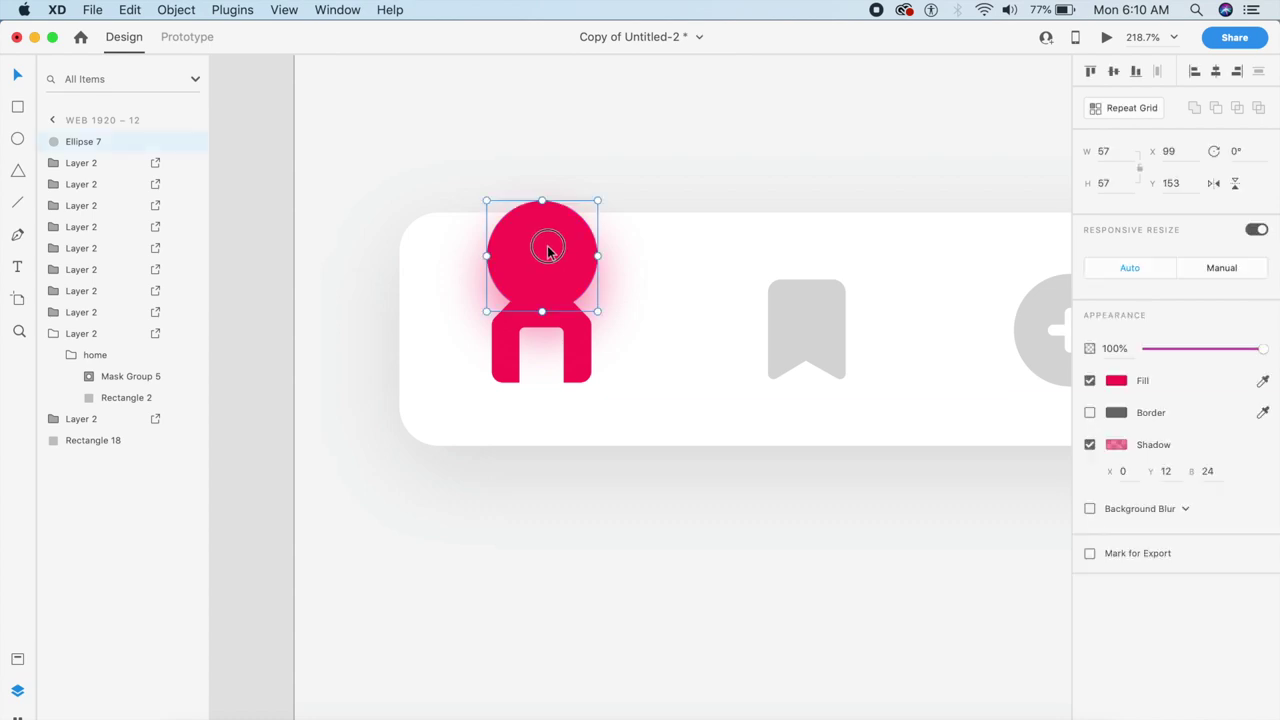
drag(549, 252, 549, 254)
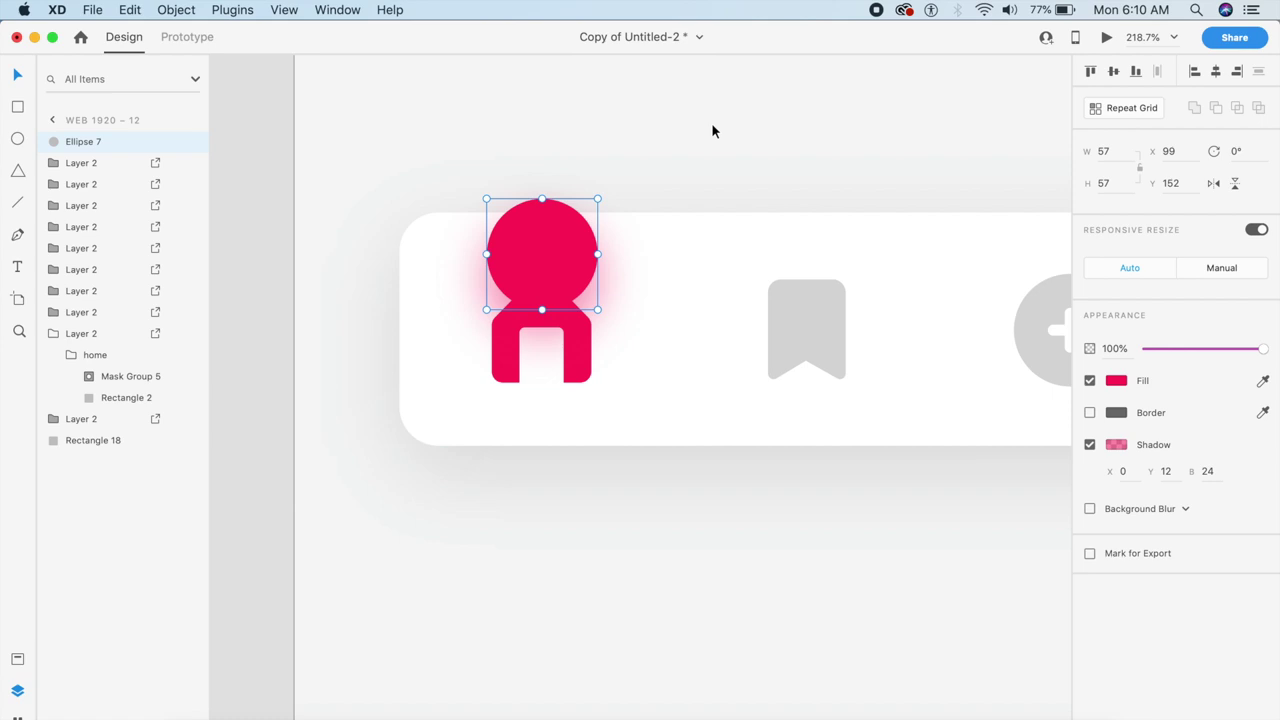
key(super+bracketleft)
key(super+bracketleft)
key(super+bracketleft)
key(super+bracketleft)
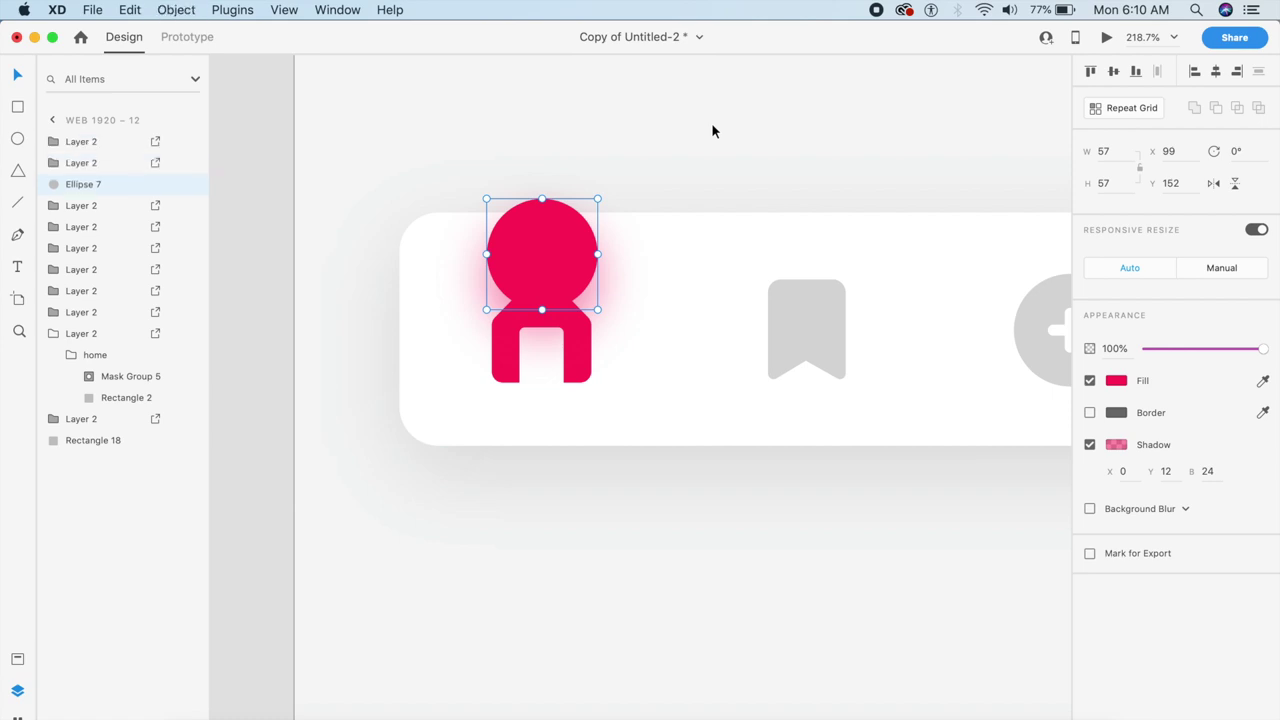
key(super+bracketleft)
key(super+bracketleft)
key(super+bracketleft)
key(super+bracketleft)
key(super+bracketleft)
key(super+bracketleft)
key(super+bracketleft)
key(super+bracketleft)
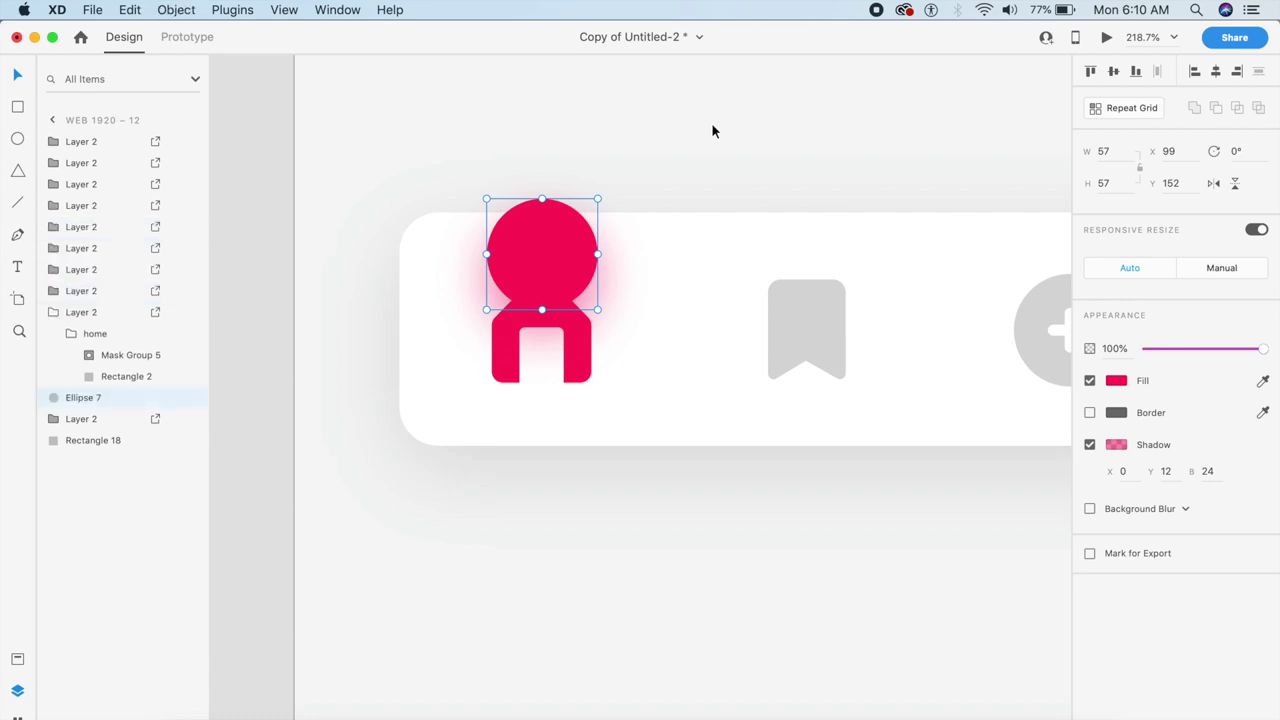
click(654, 152)
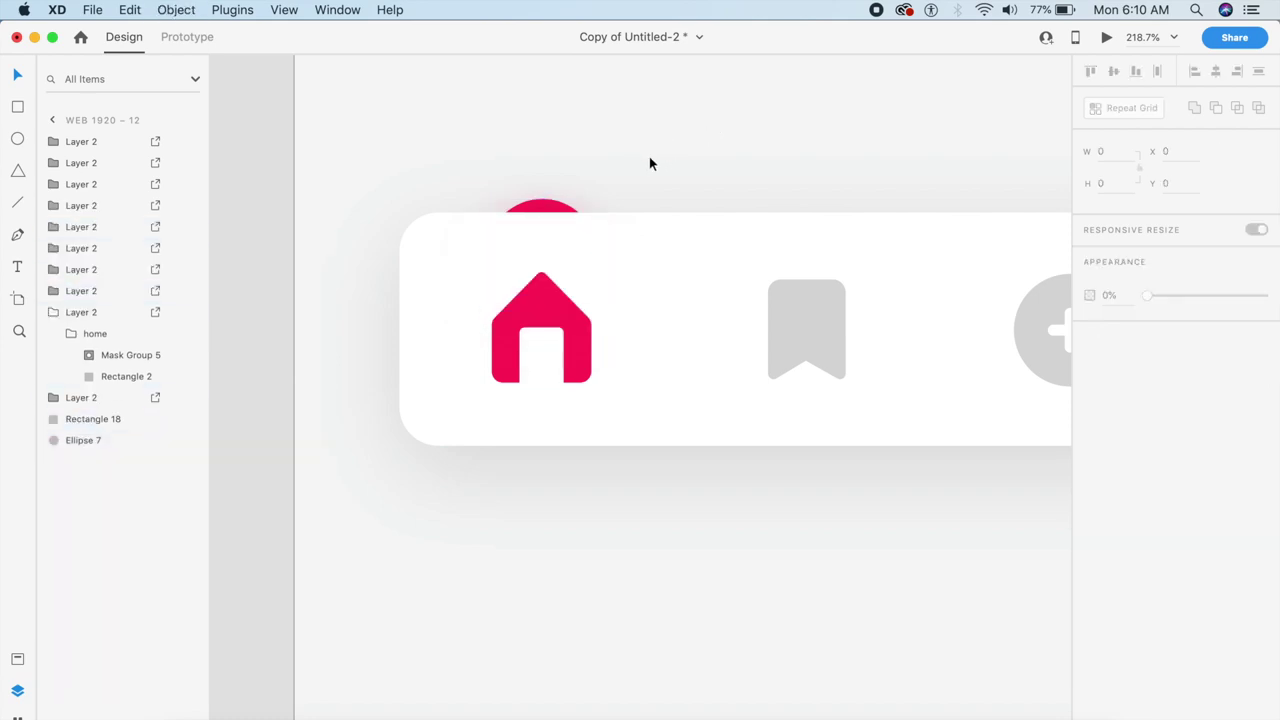
click(557, 206)
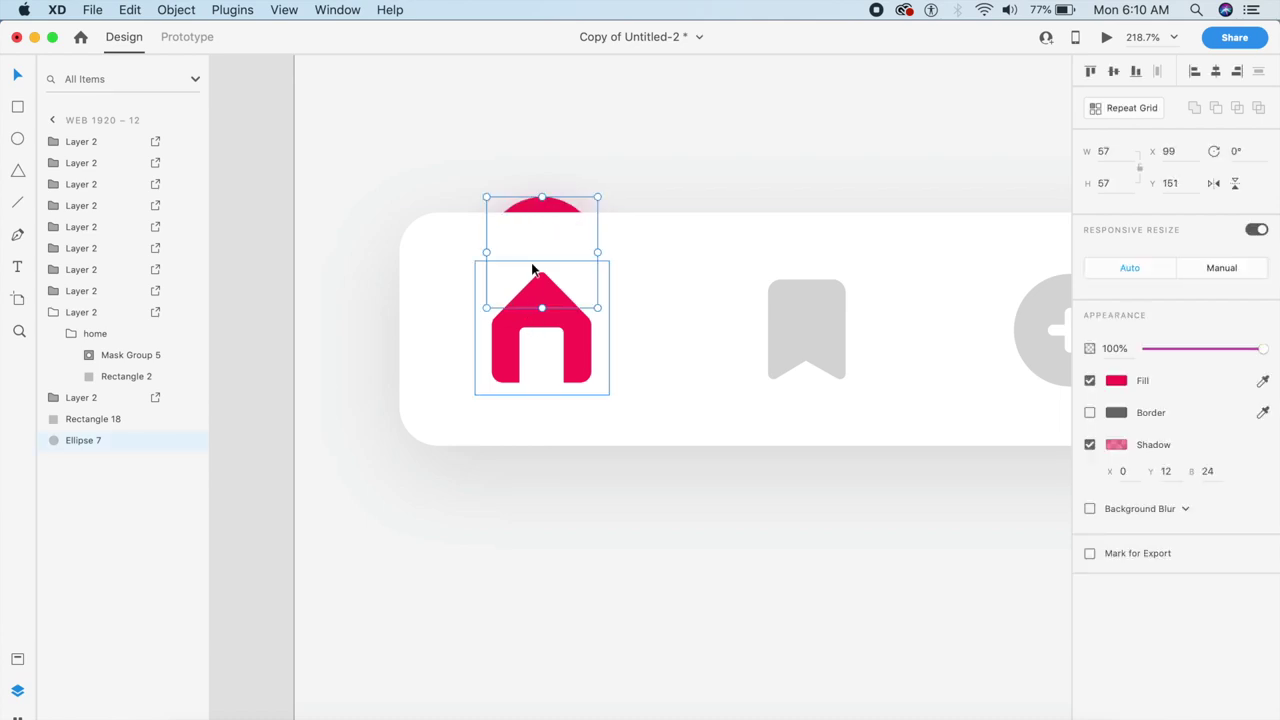
click(714, 162)
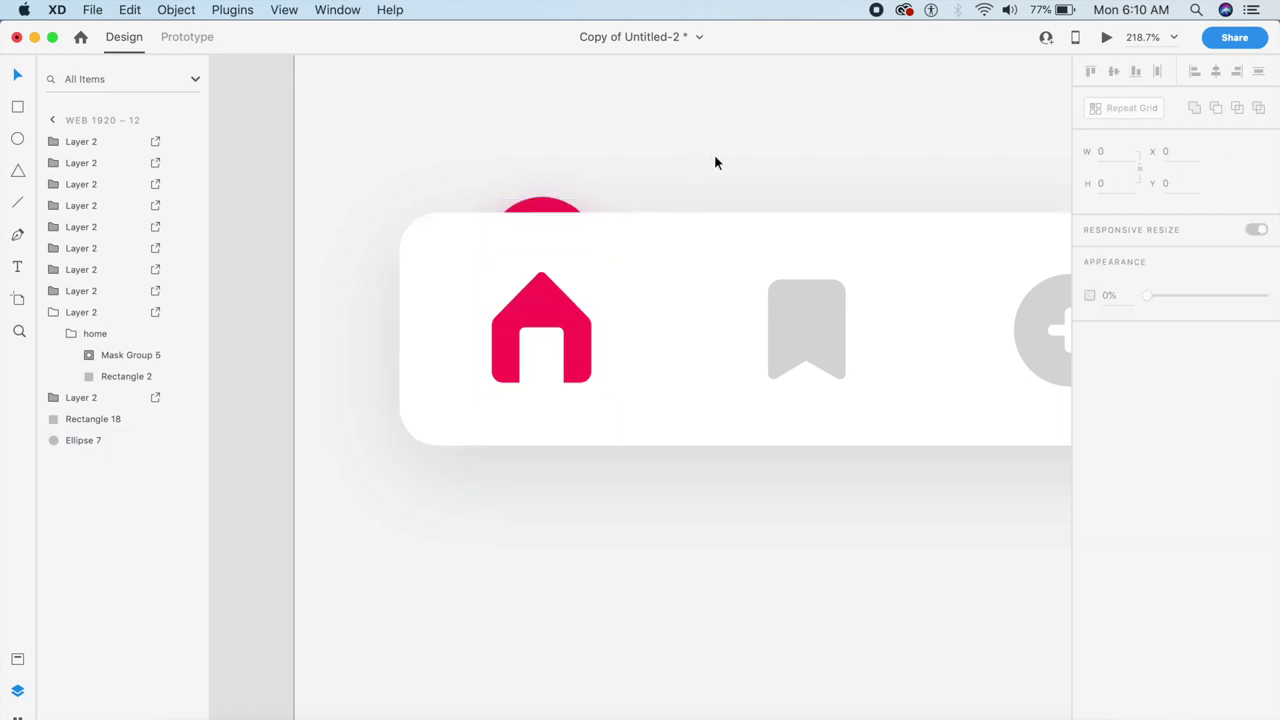
Draw a large circle about 175 × 175 between the home and bookmark icons, positioned at X 106, Y 83.
scroll(714, 162, up, 2)
scroll(714, 162, right, 2)
key(e)
drag(474, 127, 965, 466)
key(Escape)
drag(678, 369, 651, 355)
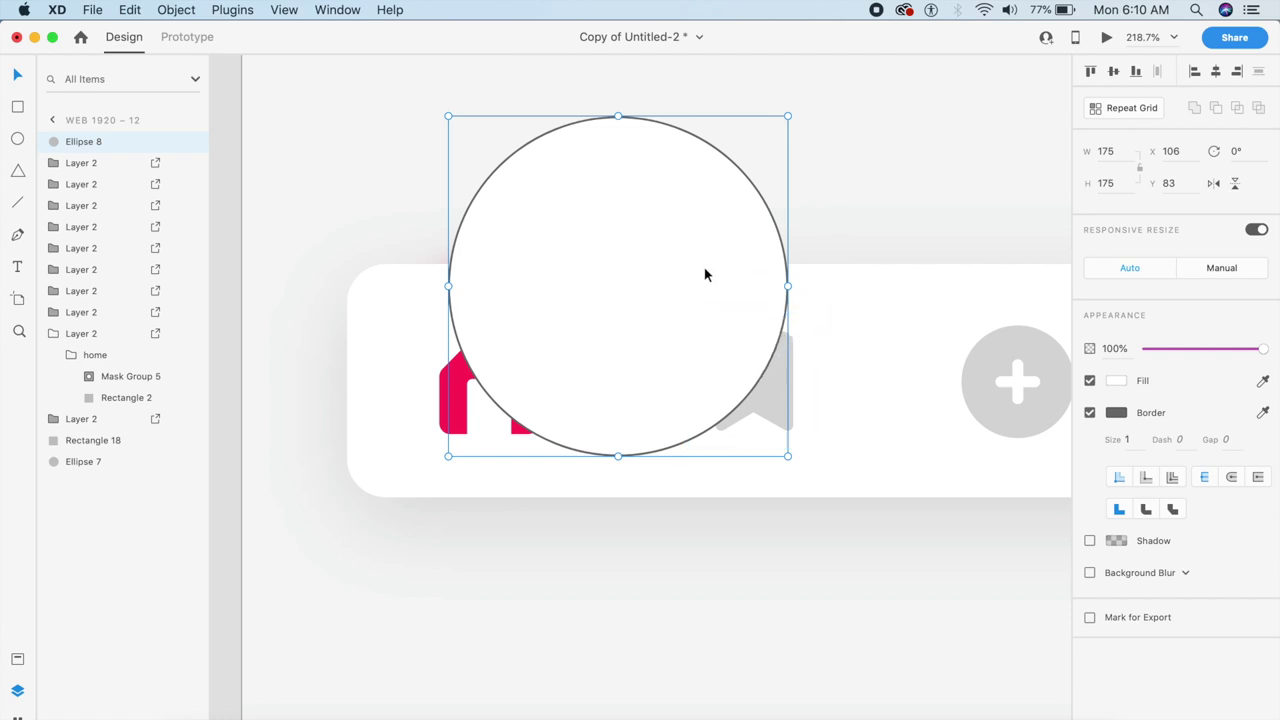
Send the large circle backward so it sits behind the tab bar rectangle and directly above the small pinkish-red circle.
key(super+bracketleft)
key(super+bracketleft)
key(super+bracketleft)
key(super+bracketleft)
key(super+bracketleft)
key(super+bracketleft)
key(super+bracketleft)
key(super+bracketleft)
key(super+bracketleft)
key(super+bracketleft)
key(super+bracketleft)
key(super+bracketleft)
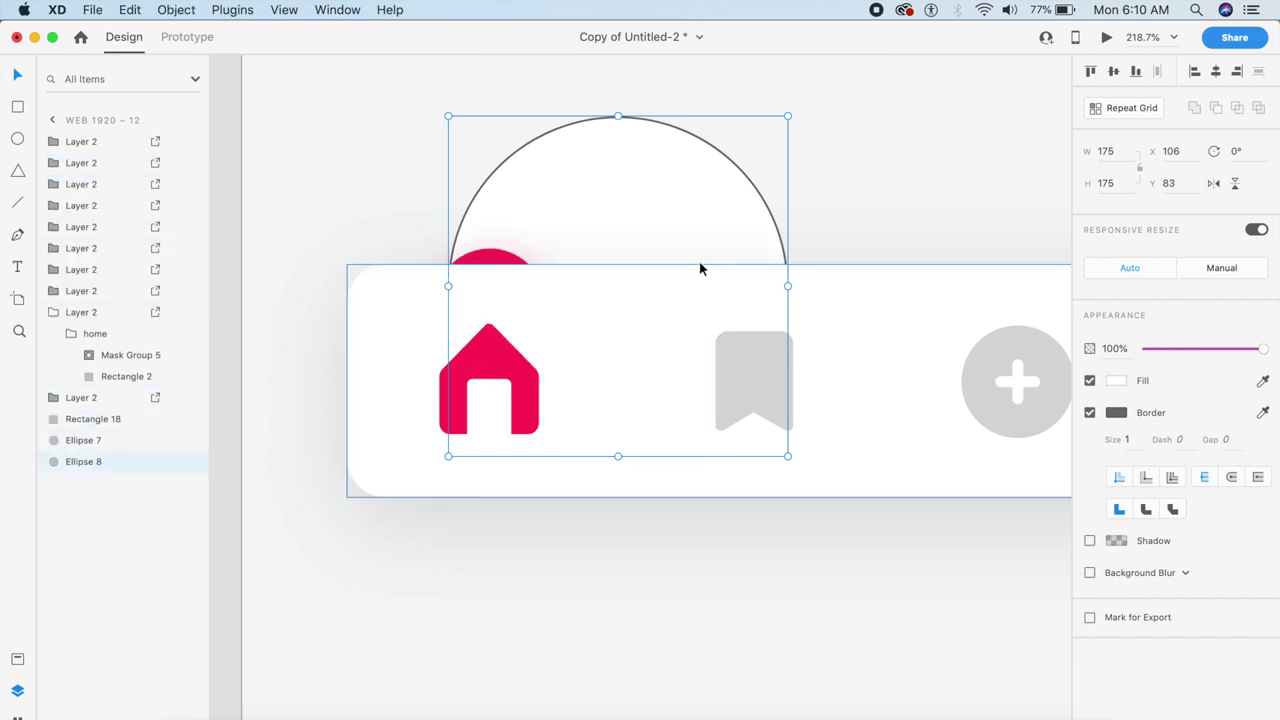
key(super+bracketright)
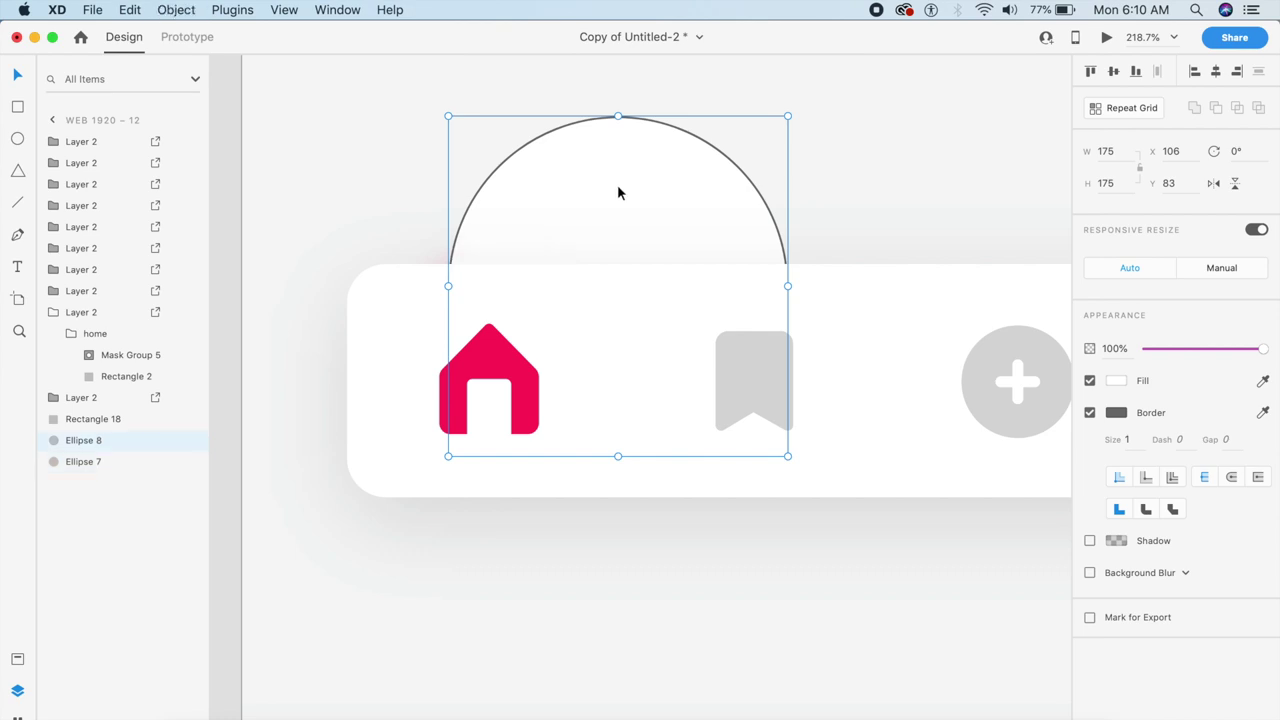
Mask the small pinkish-red circle with the large circle using Mask with Shape.
shift+click(114, 466)
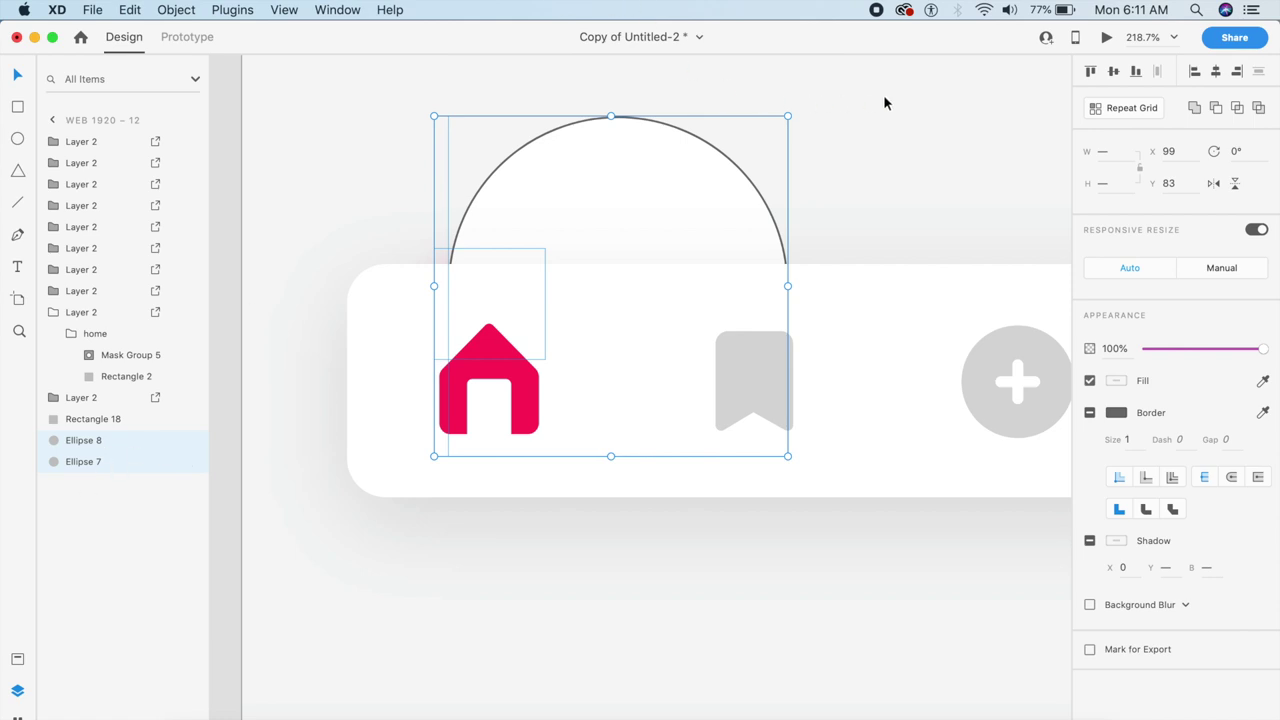
key(super+shift+m)
click(797, 160)
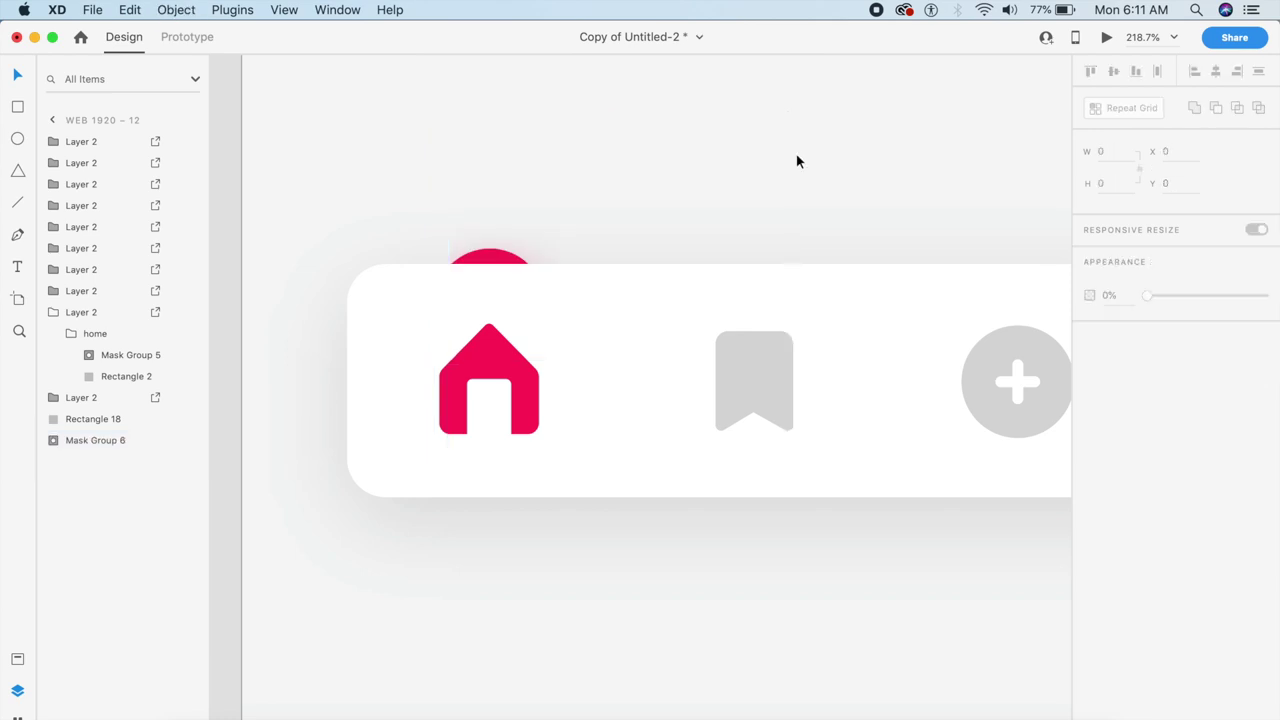
click(486, 266)
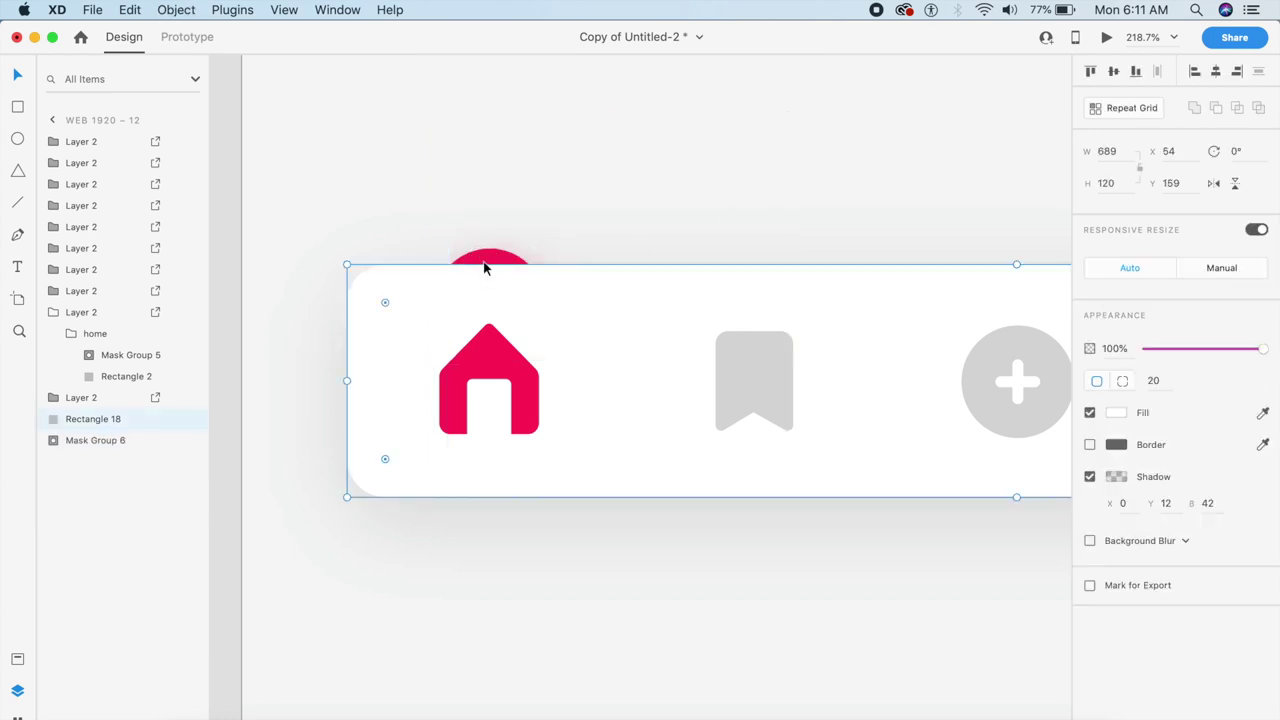
Enlarge the large masking circle behind the tab bar to about 184 × 185 by extending its left side past the small circle.
click(487, 261)
drag(790, 114, 689, 211)
double_click(481, 260)
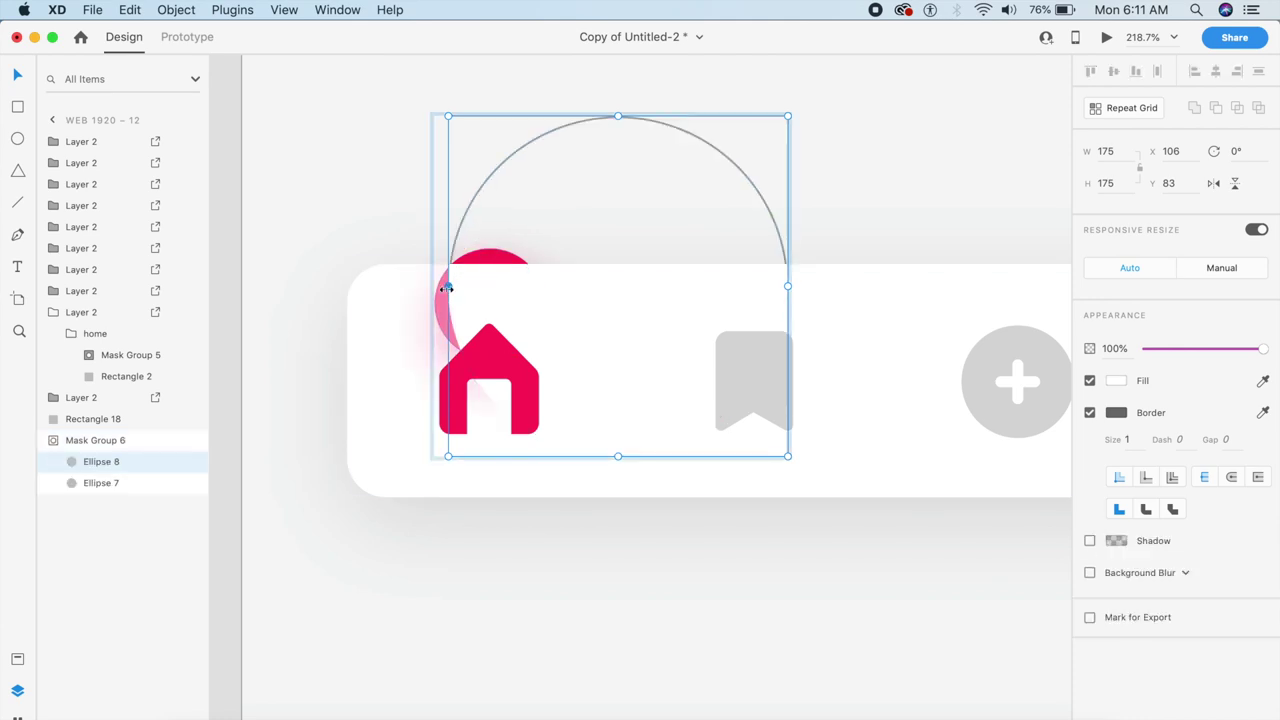
drag(448, 286, 429, 290)
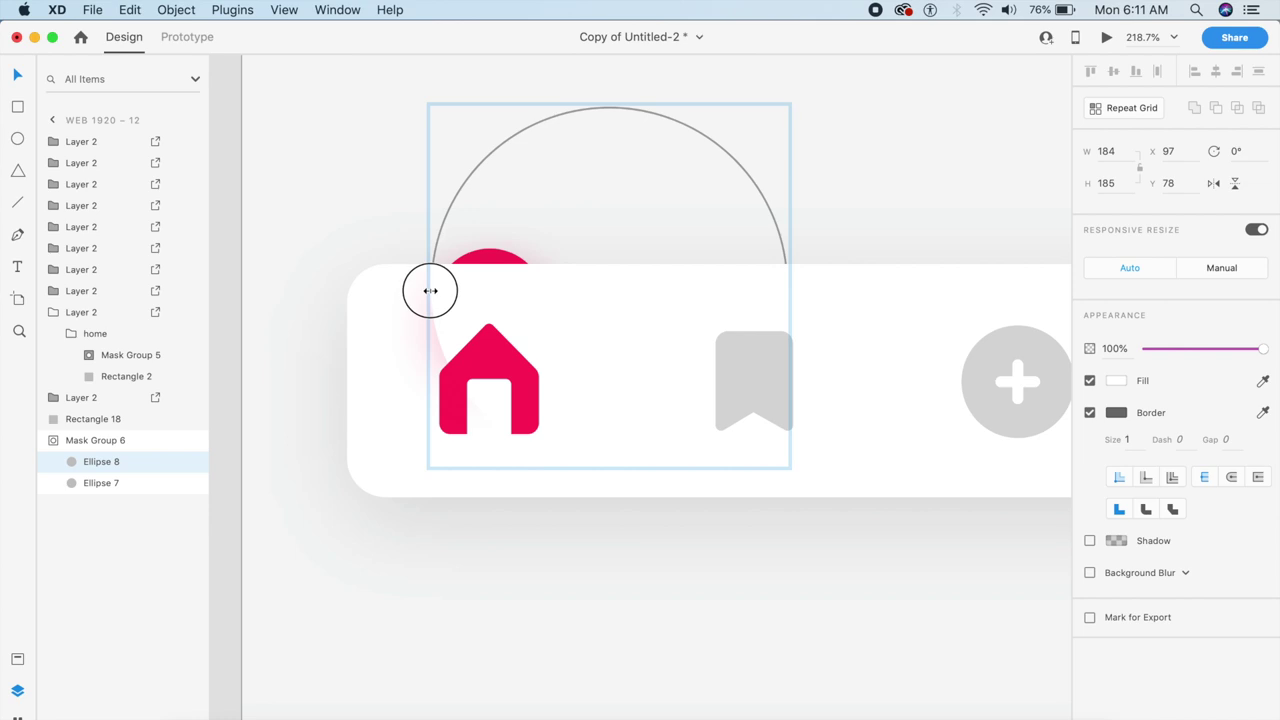
click(854, 195)
Try rotating the indicator mask group to 195° so the small circle swings towards the bookmark icon, and undo the rotation.
click(480, 252)
drag(790, 102, 497, 334)
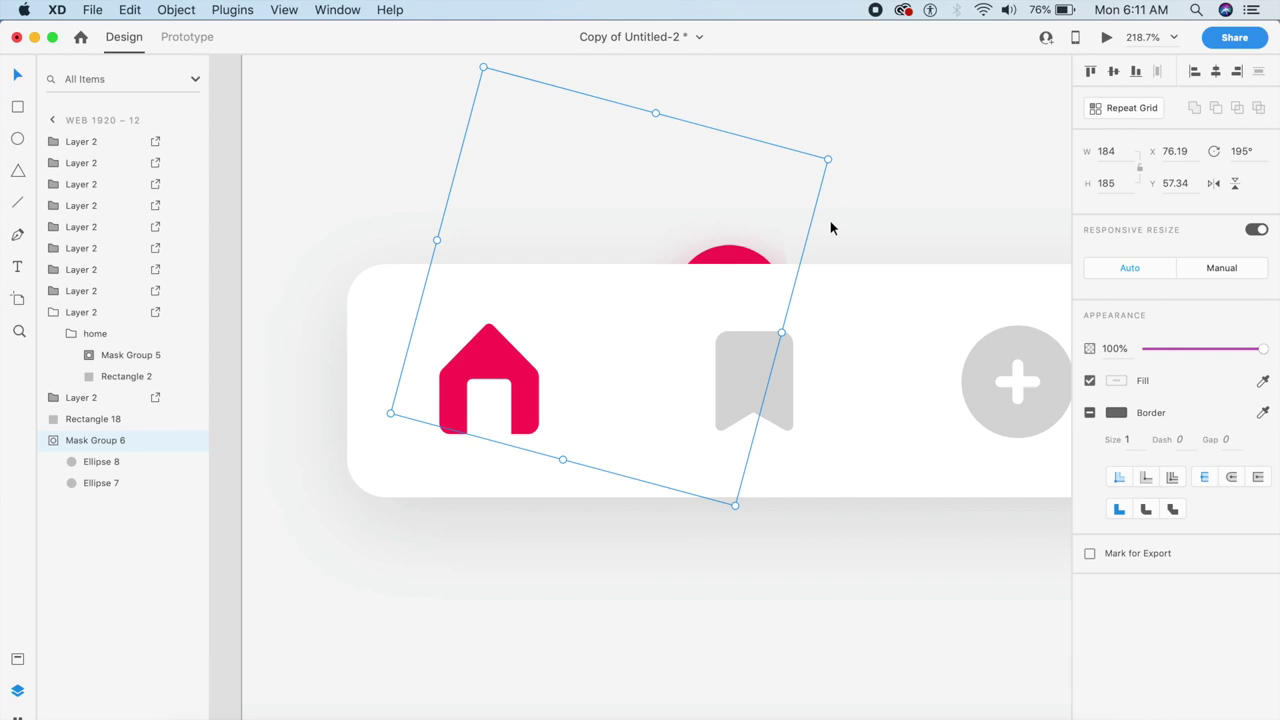
key(super+z)
Duplicate the Web 1920 – 12 artboard.
key(super+0)
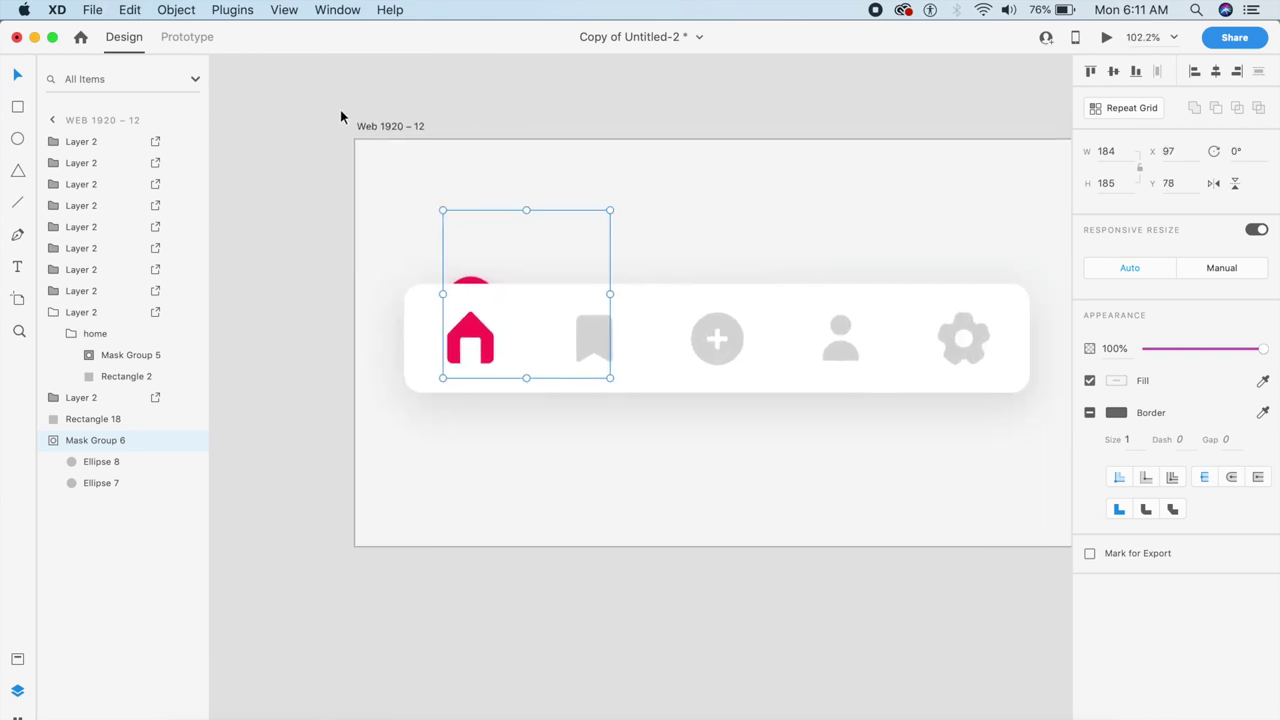
click(403, 126)
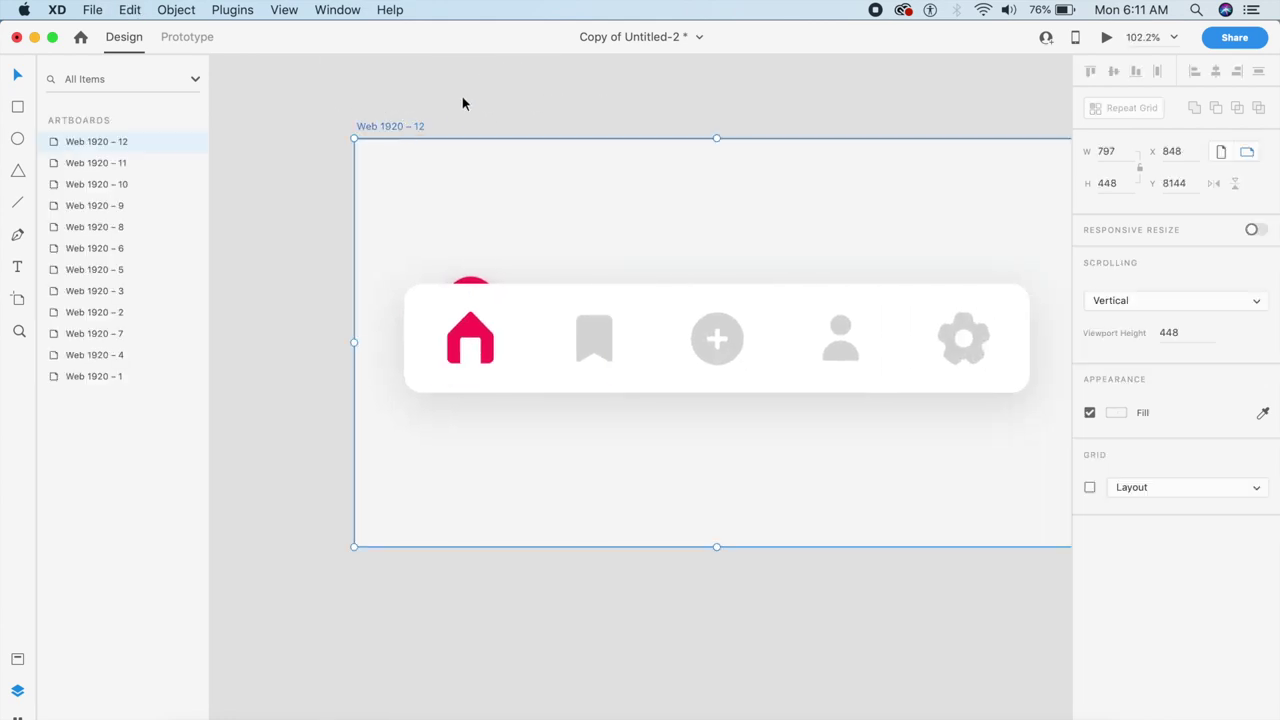
key(super+d)
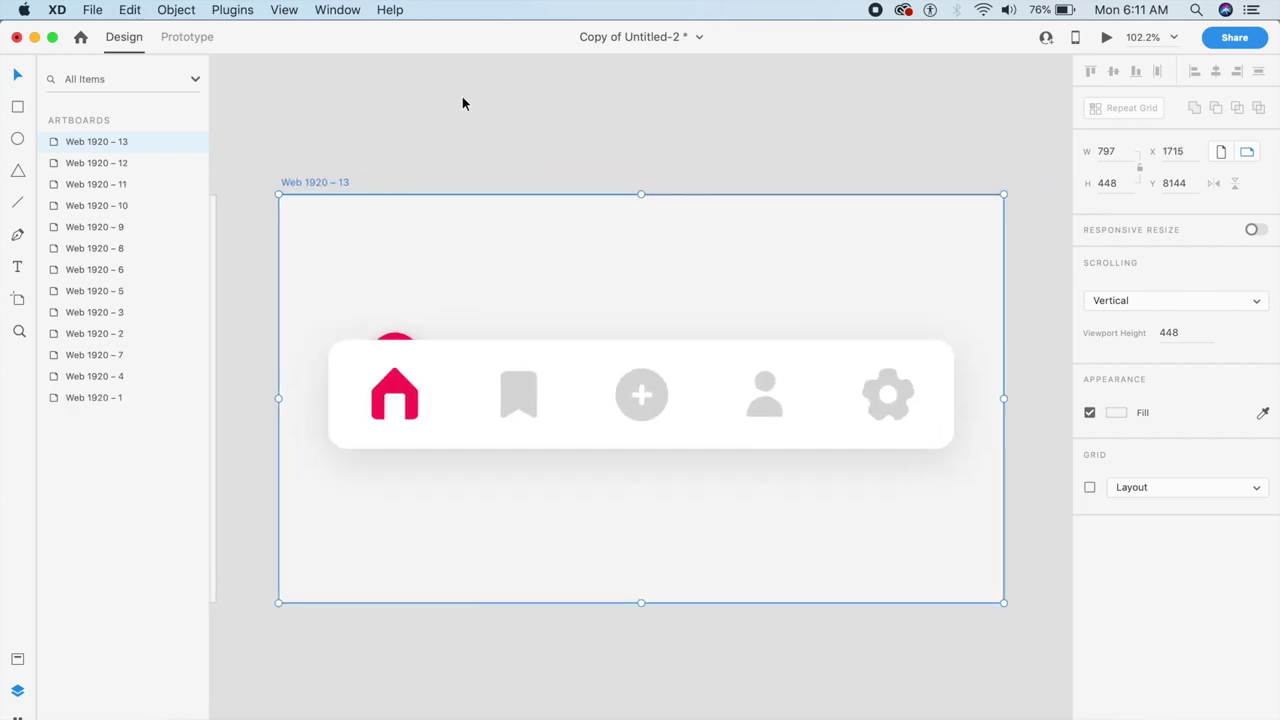
Rotate the indicator mask group on the duplicated artboard to 195° so the pinkish-red circle moves near the bookmark icon.
scroll(766, 463, left, 3)
scroll(766, 463, up, 5)
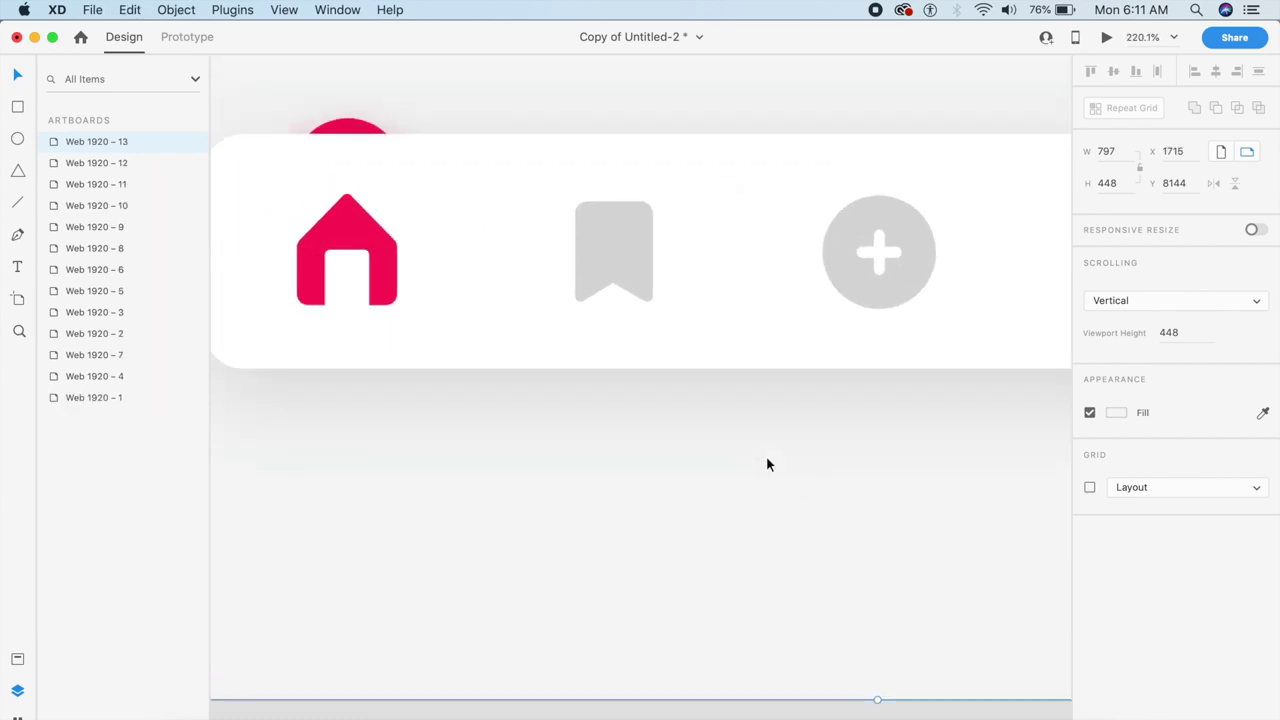
click(400, 172)
scroll(400, 172, down, 3)
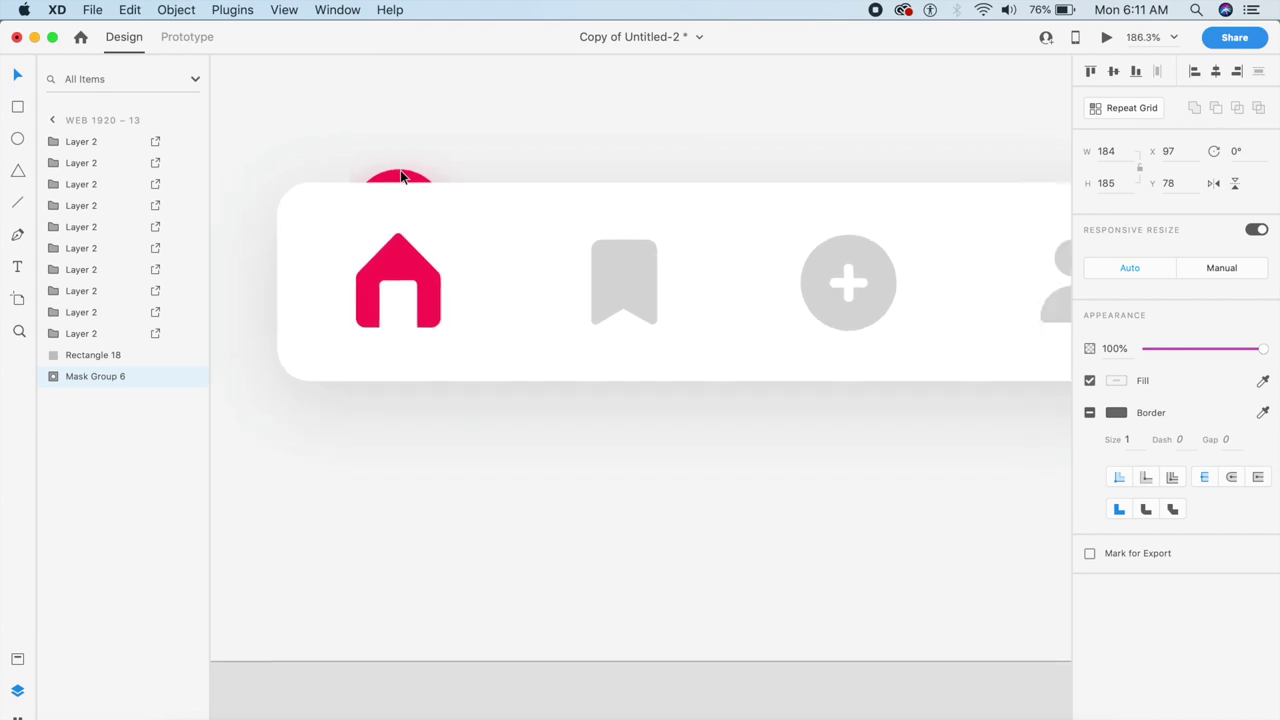
scroll(401, 177, up, 1)
drag(671, 179, 405, 415)
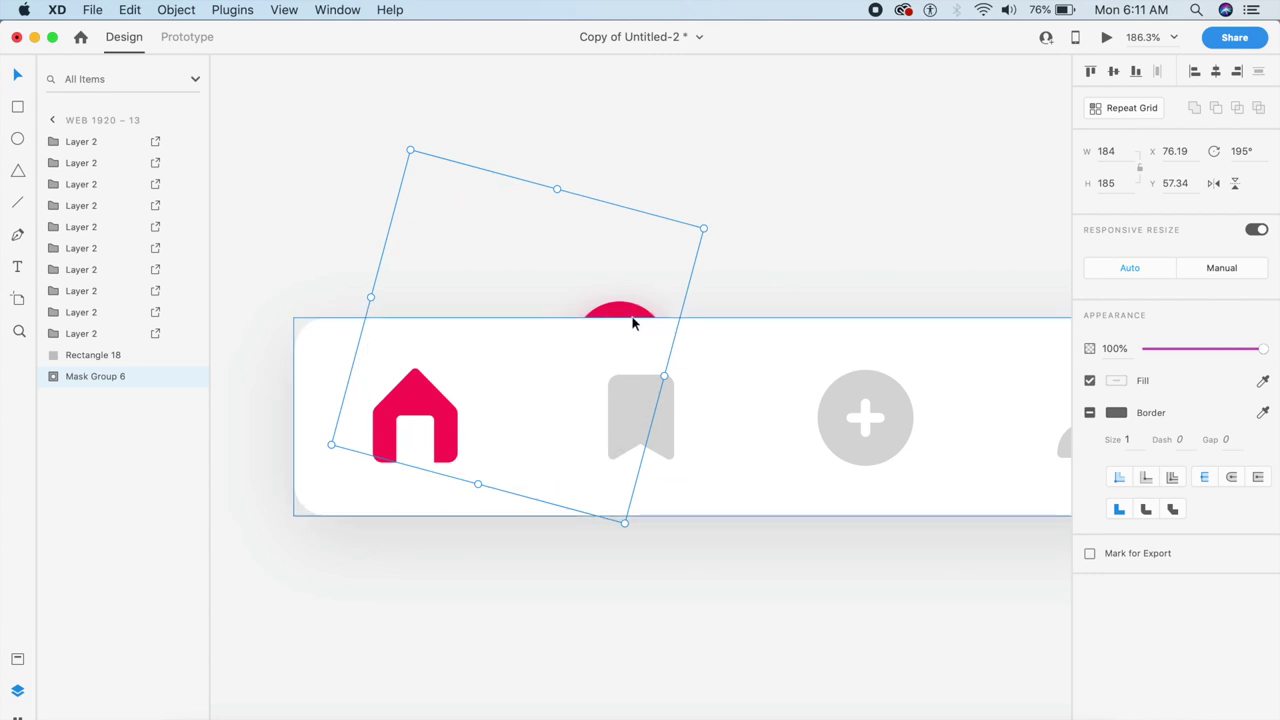
Nudge the rotated indicator mask group right to X 89.19, centring the pinkish-red circle above the bookmark icon.
key(Right)
key(Right)
key(Right)
key(Right)
key(Right)
key(Right)
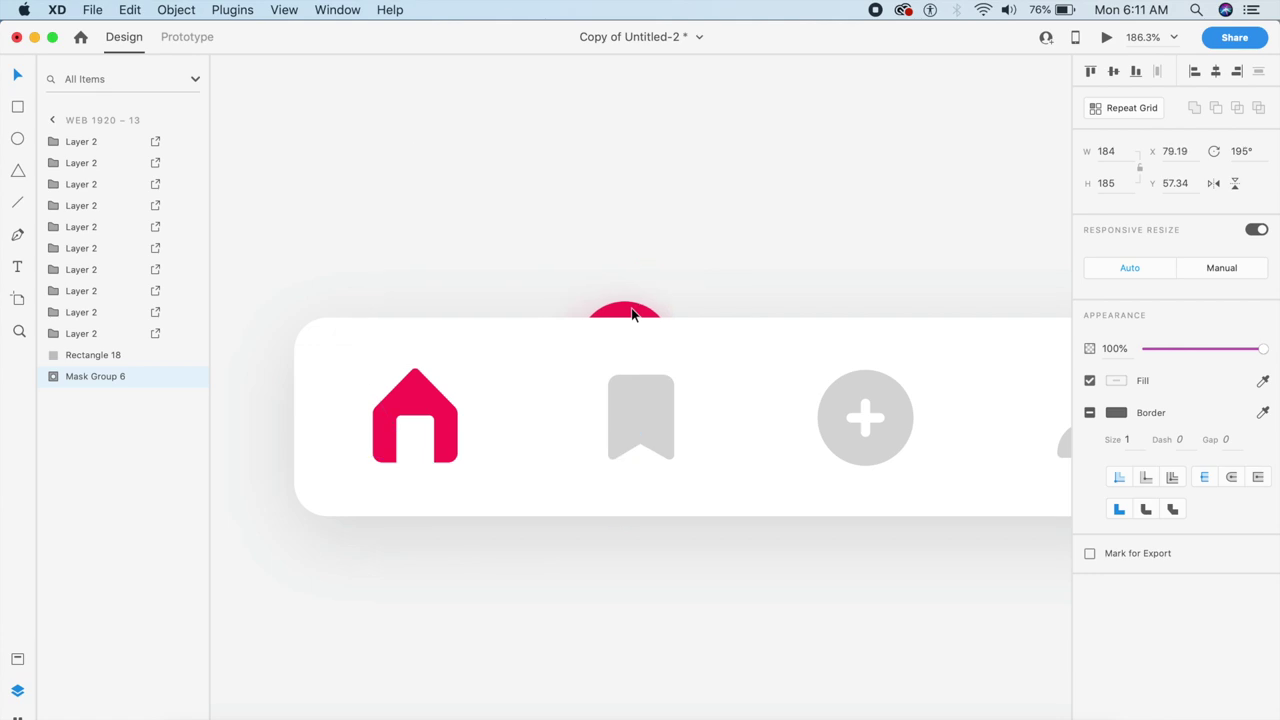
key(Right)
key(Right)
key(Right)
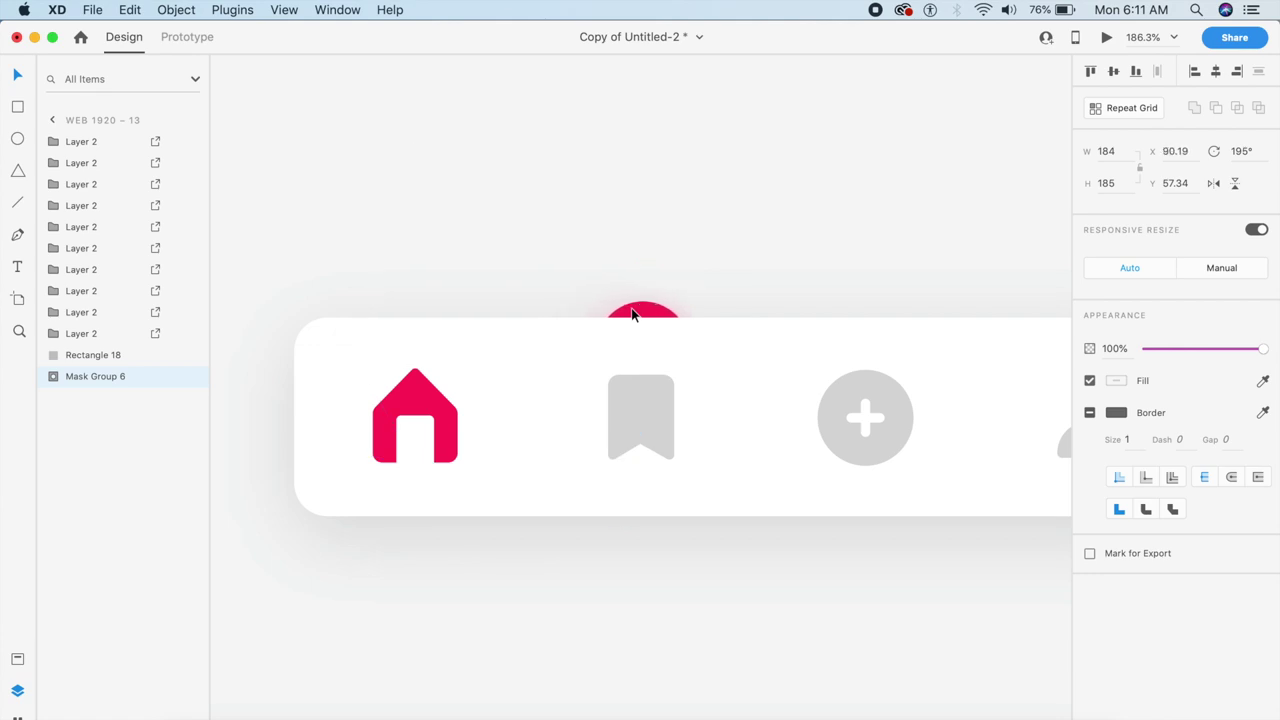
click(790, 236)
click(649, 309)
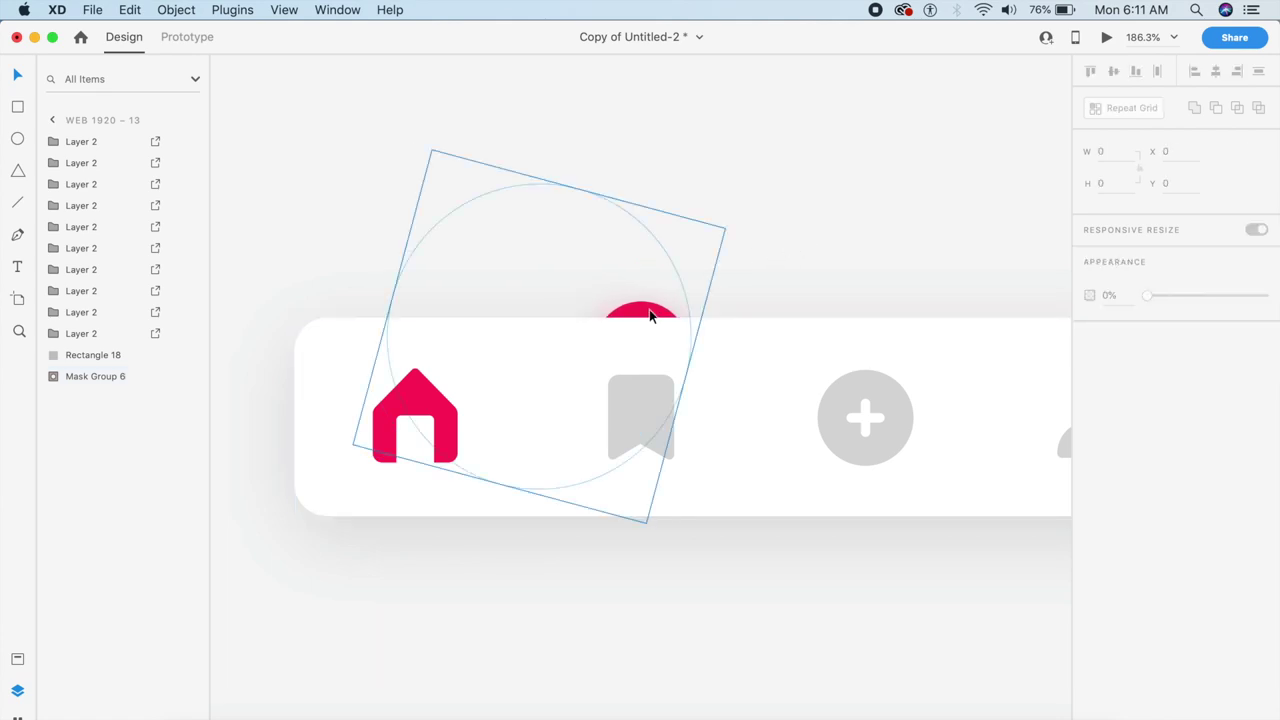
scroll(637, 431, left, 3)
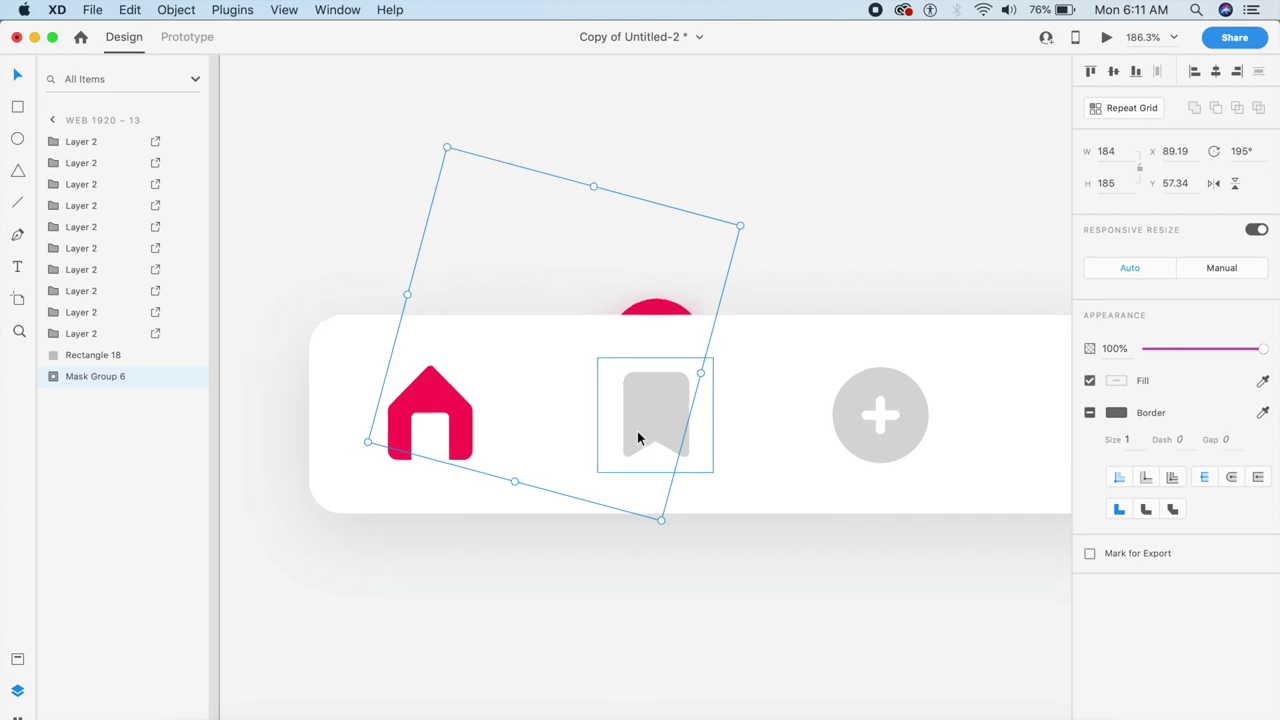
scroll(637, 431, right, 10)
scroll(637, 431, left, 10)
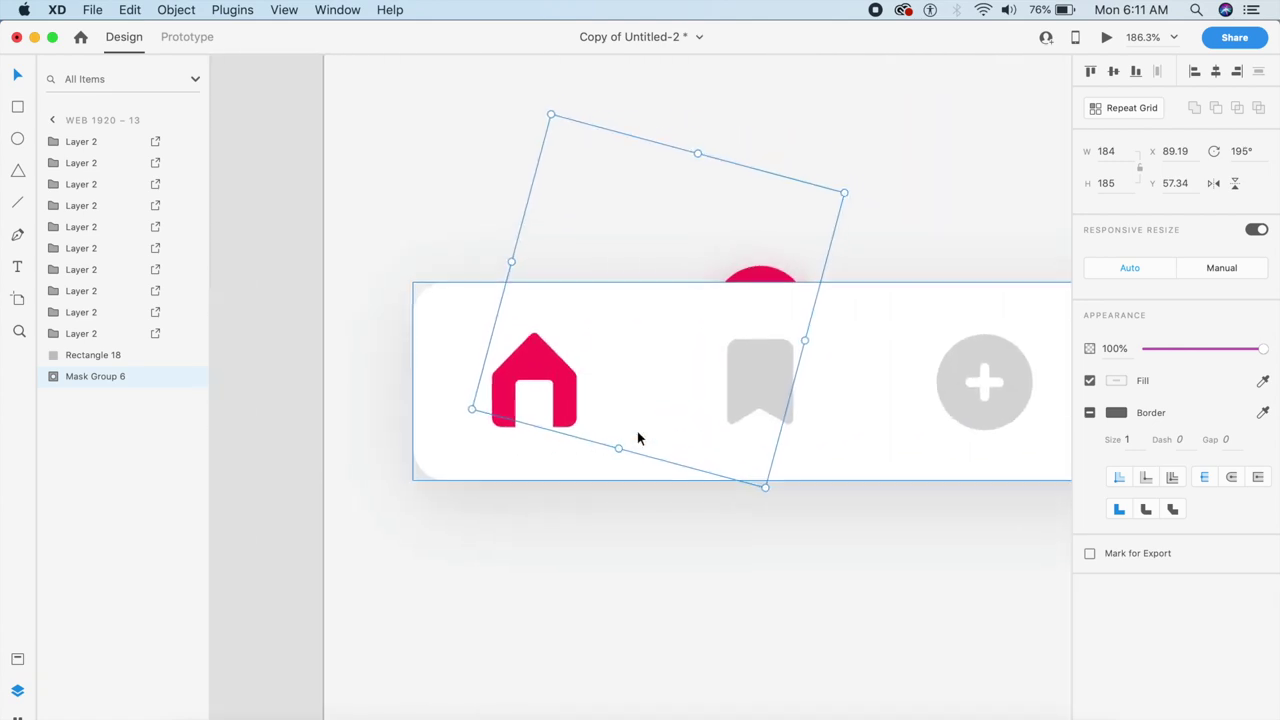
scroll(773, 403, right, 1)
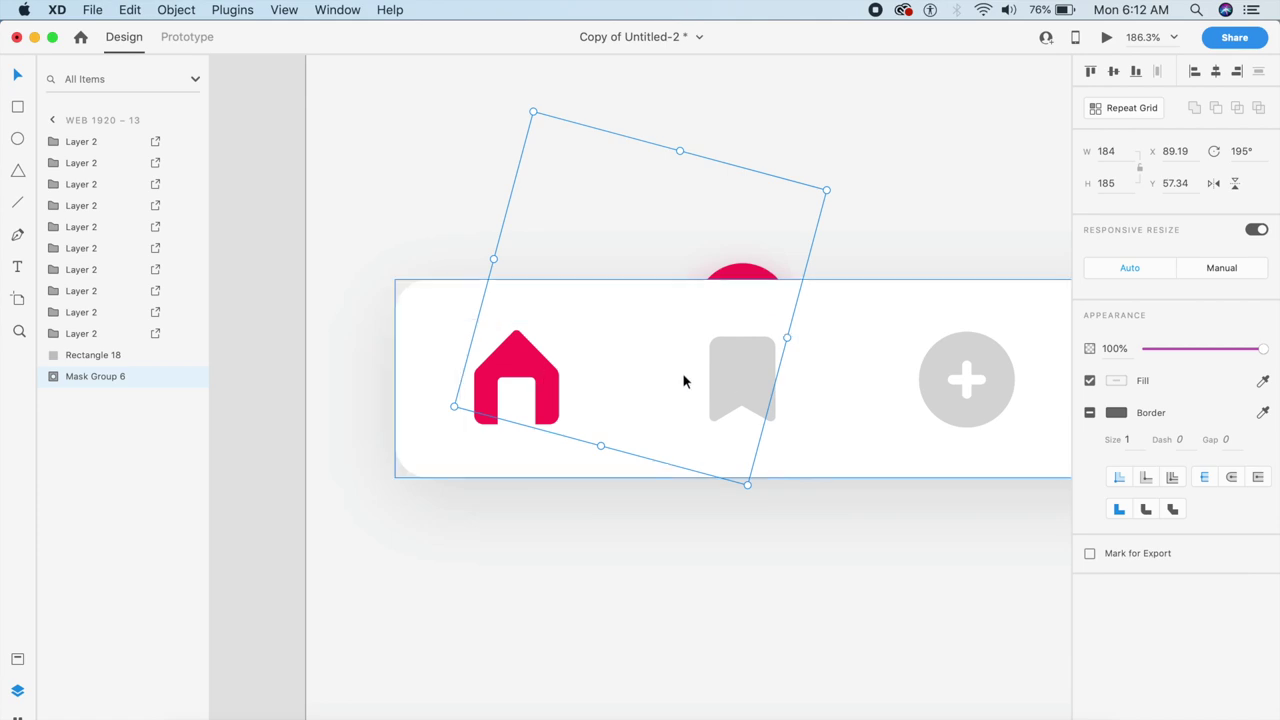
click(731, 376)
key(e)
key(Escape)
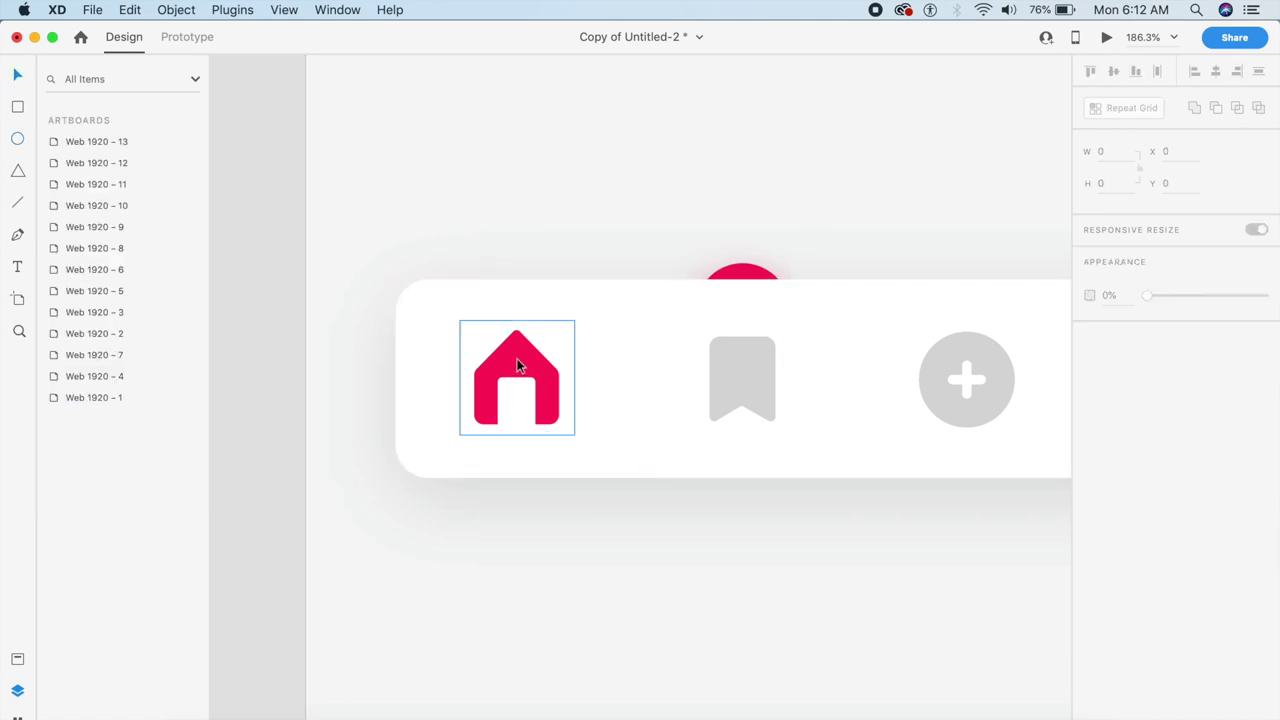
Move the 70 × 70 pinkish-red circle inside the home icon's mask group up to Y 113, clear of the house shape.
double_click(517, 366)
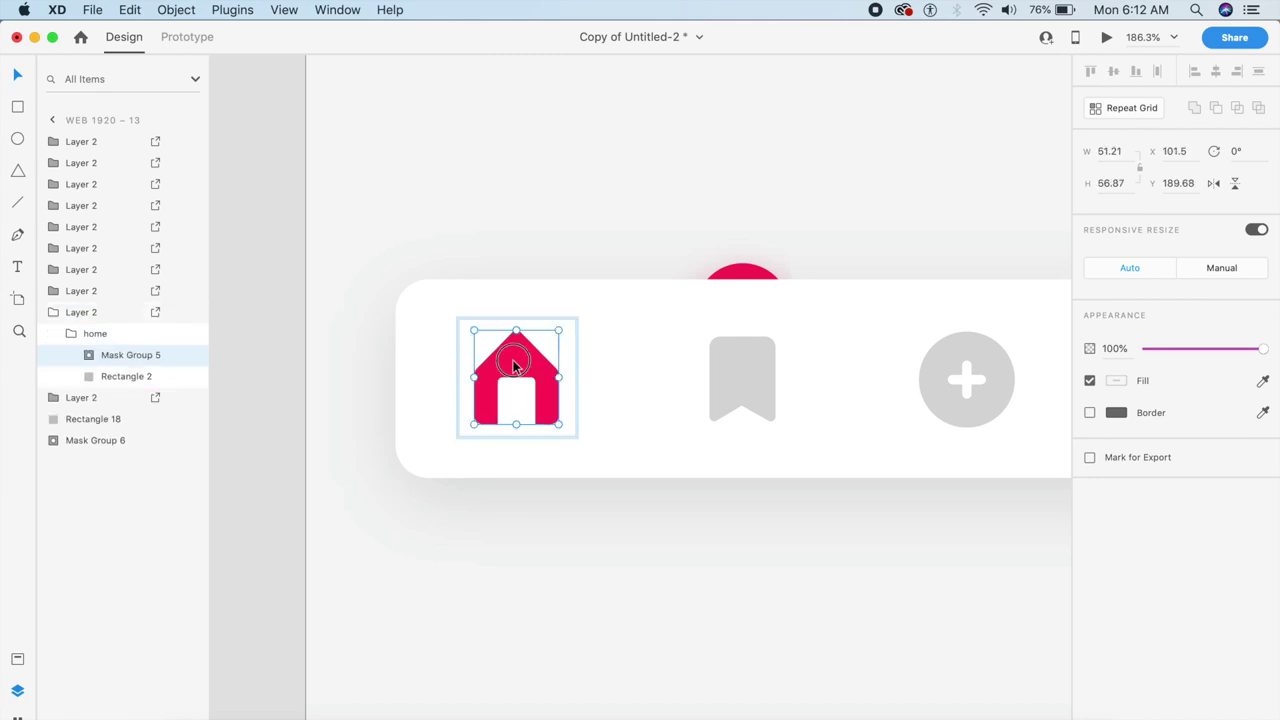
double_click(514, 367)
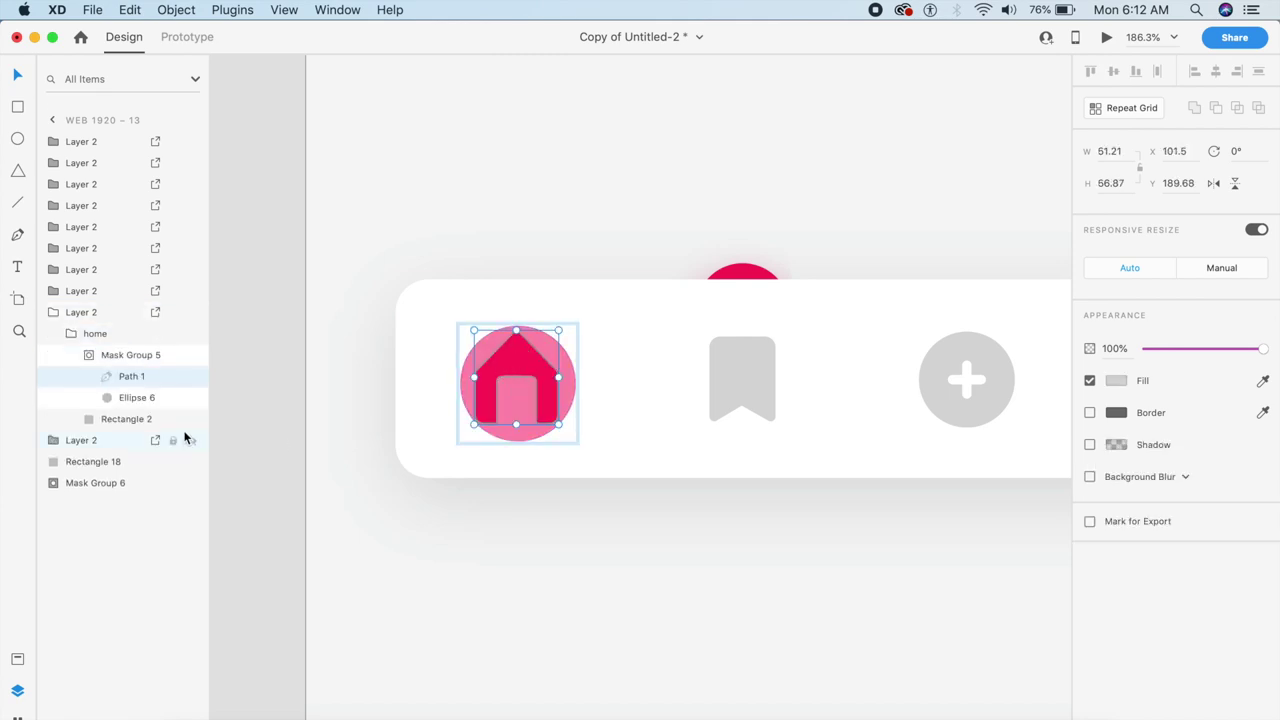
click(127, 397)
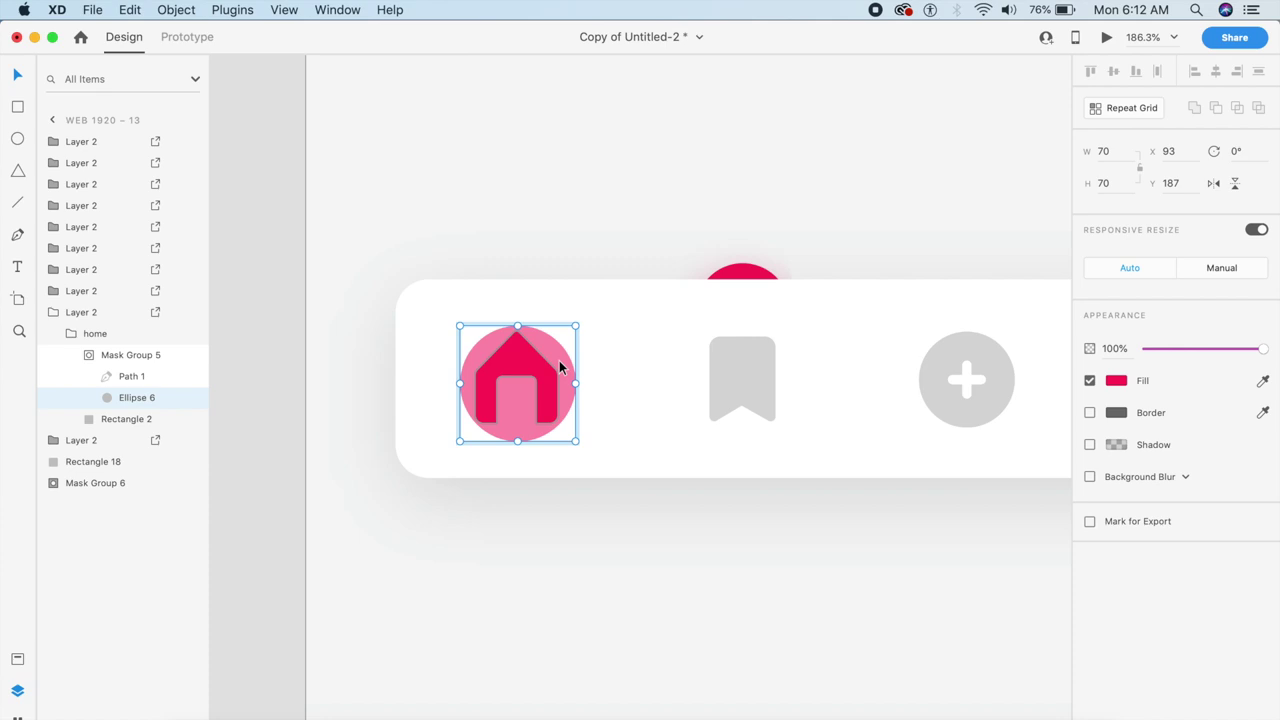
key(shift+Up)
key(shift+Up)
key(shift+Up)
key(shift+Up)
key(shift+Up)
key(shift+Up)
key(shift+Up)
key(Up)
key(Up)
key(Up)
key(Up)
key(Up)
key(Up)
key(Up)
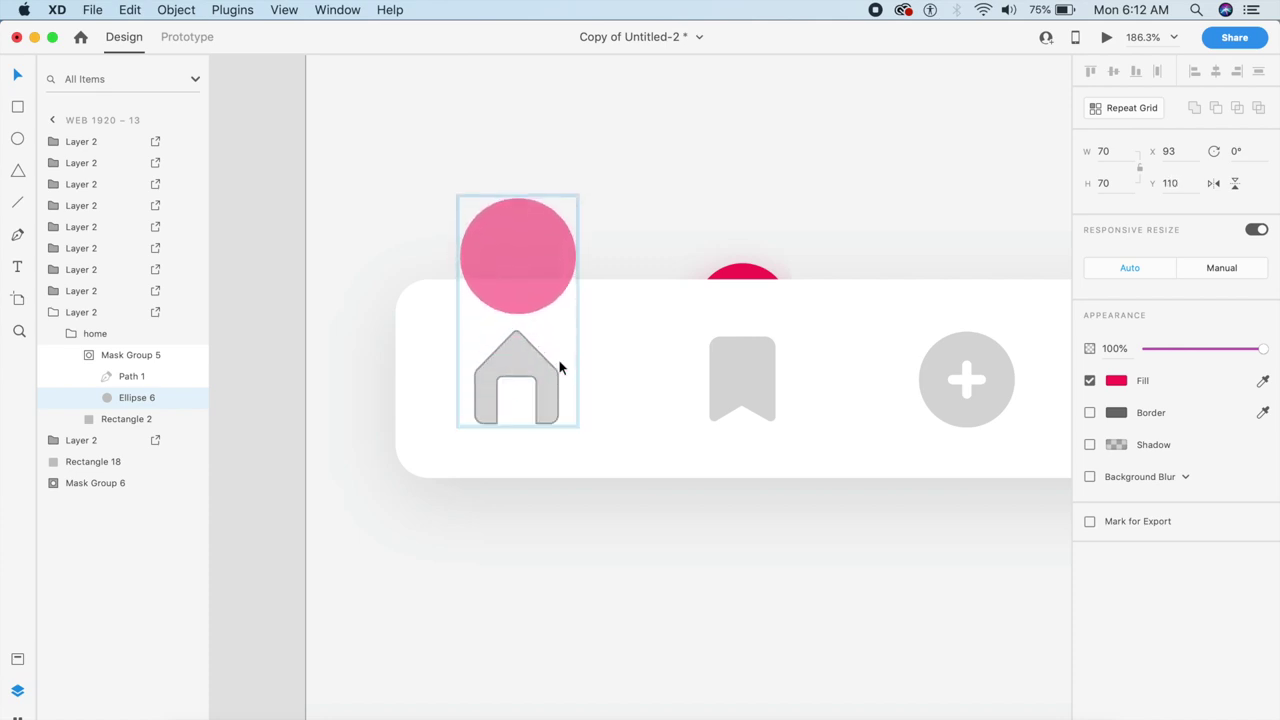
key(Down)
key(Down)
key(Down)
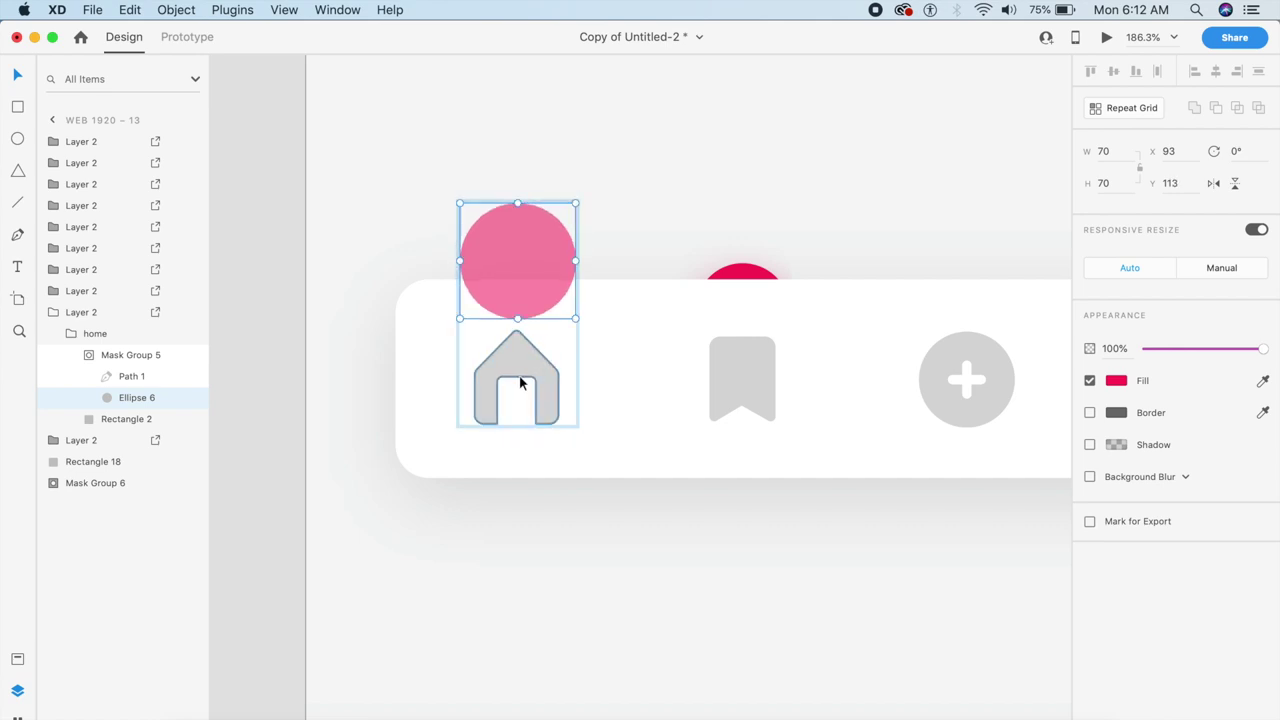
click(516, 525)
click(558, 388)
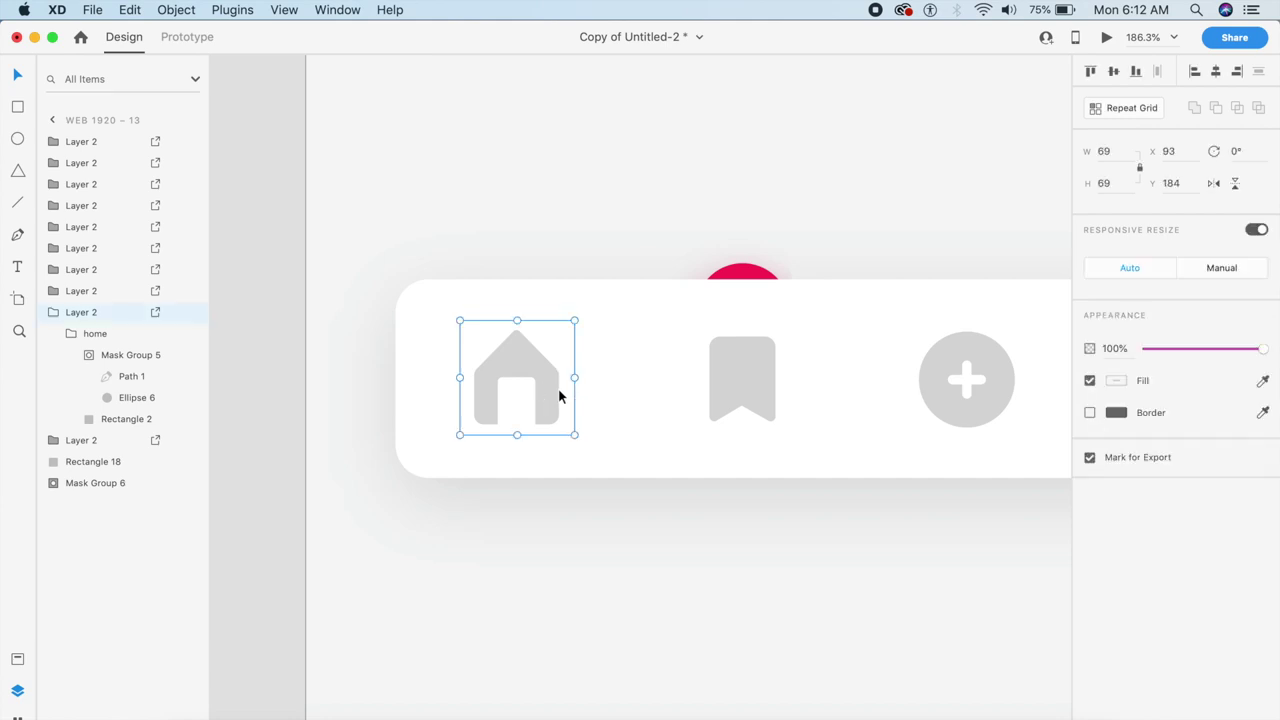
click(585, 569)
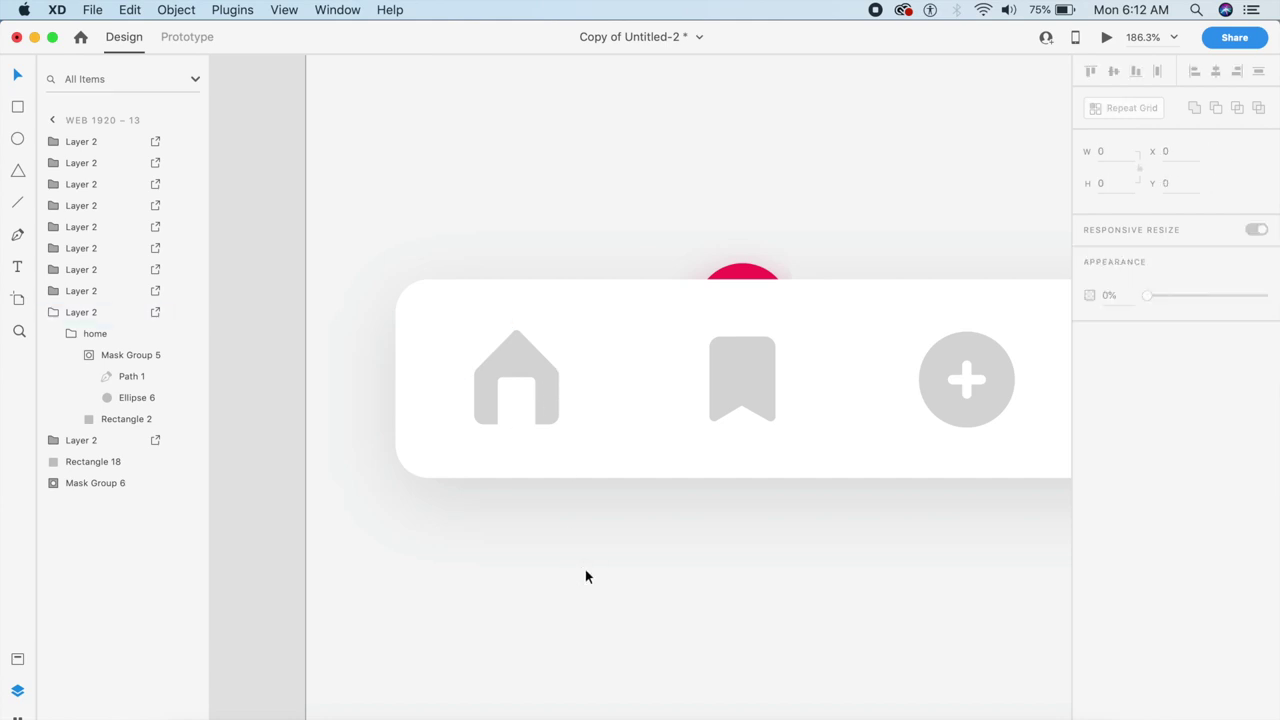
Copy the home icon's pinkish-red circle into the bookmark group, place it at X 229, Y 184, and send it behind the bookmark shape.
scroll(587, 576, right, 3)
scroll(587, 576, up, 2)
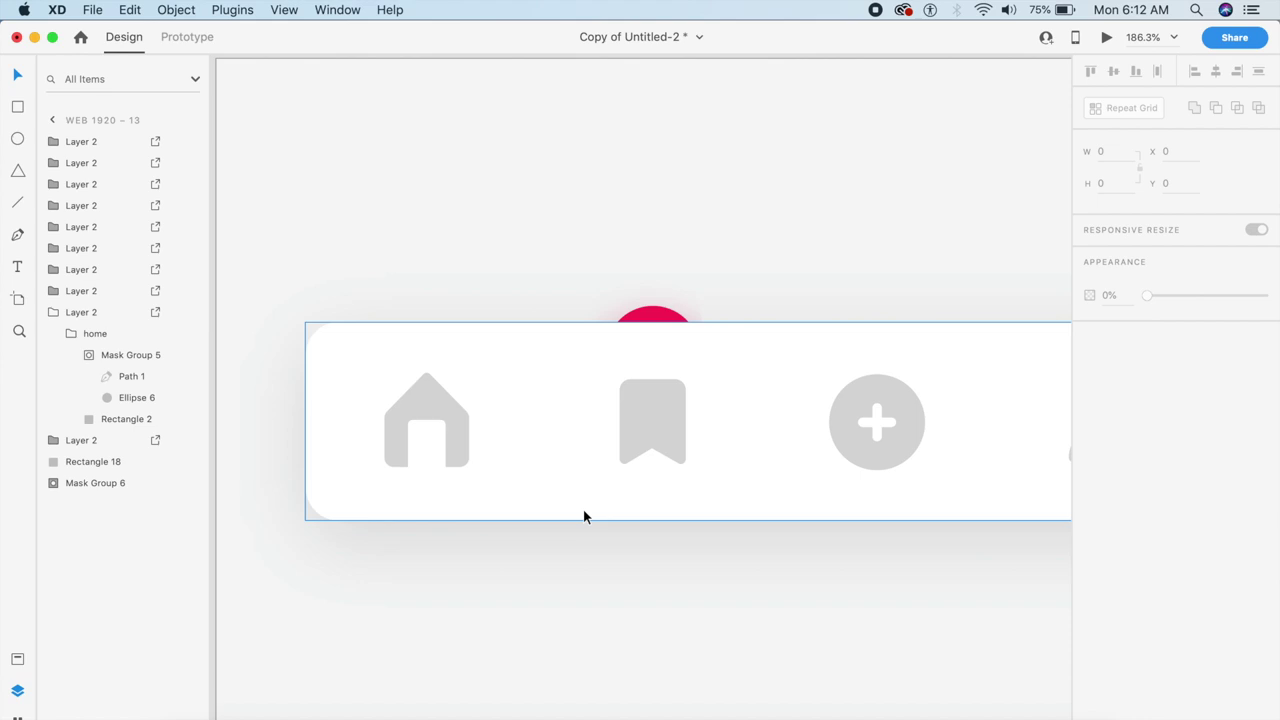
scroll(583, 508, right, 2)
scroll(583, 508, up, 1)
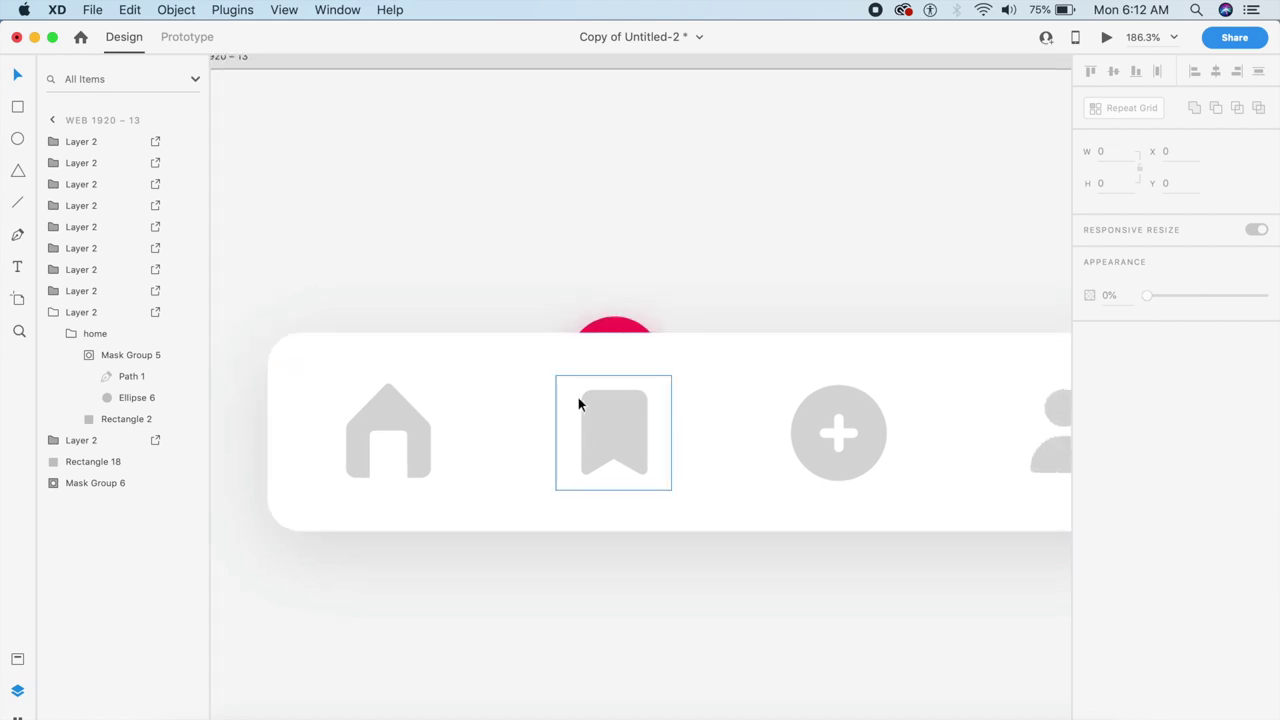
click(378, 420)
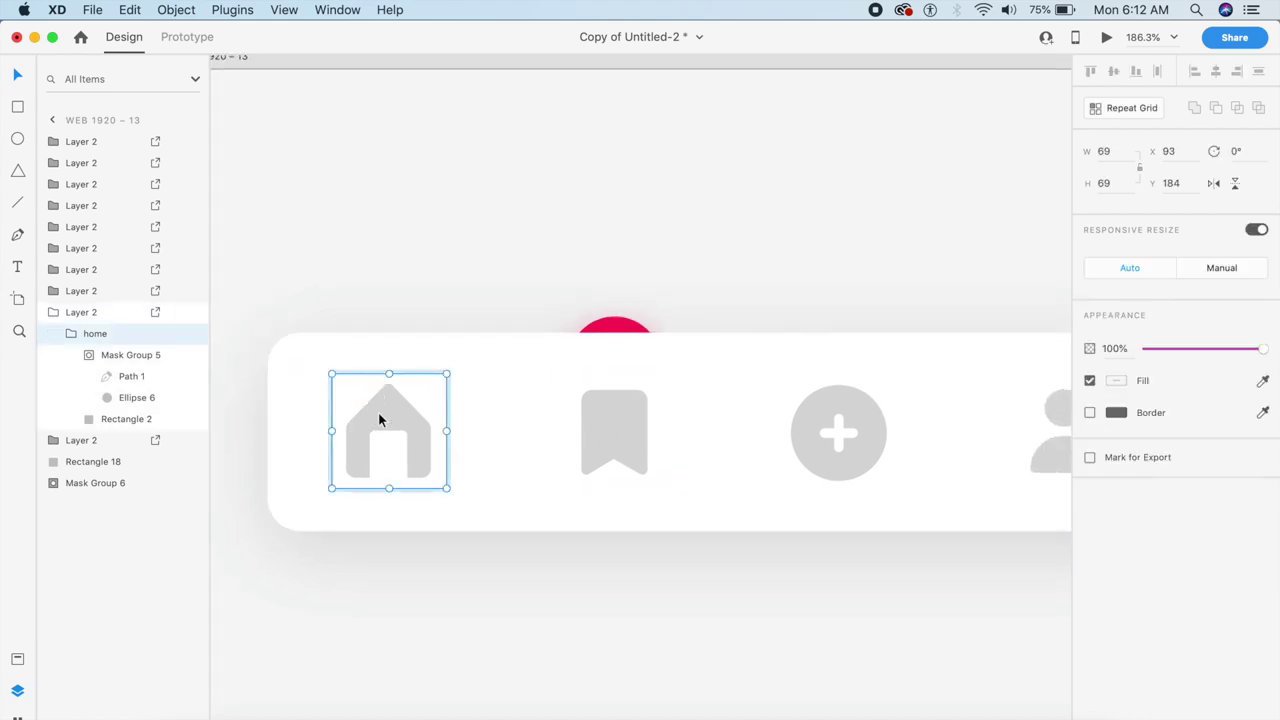
click(135, 397)
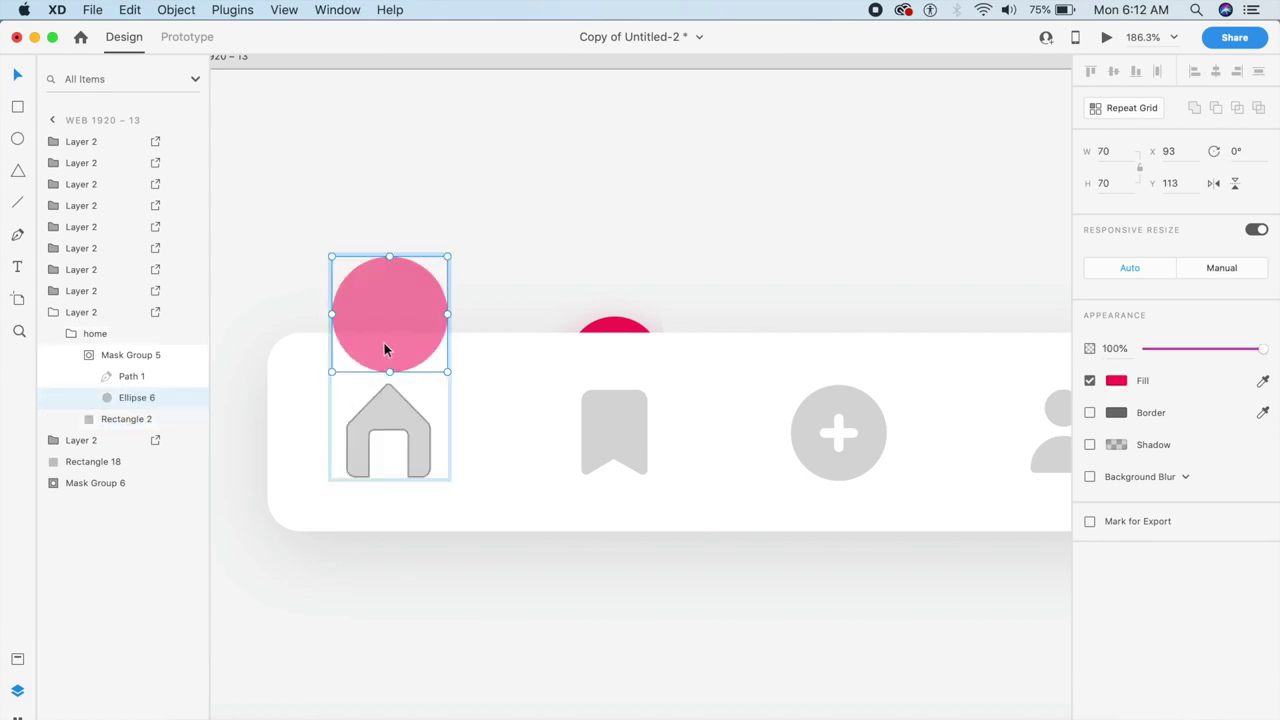
click(621, 427)
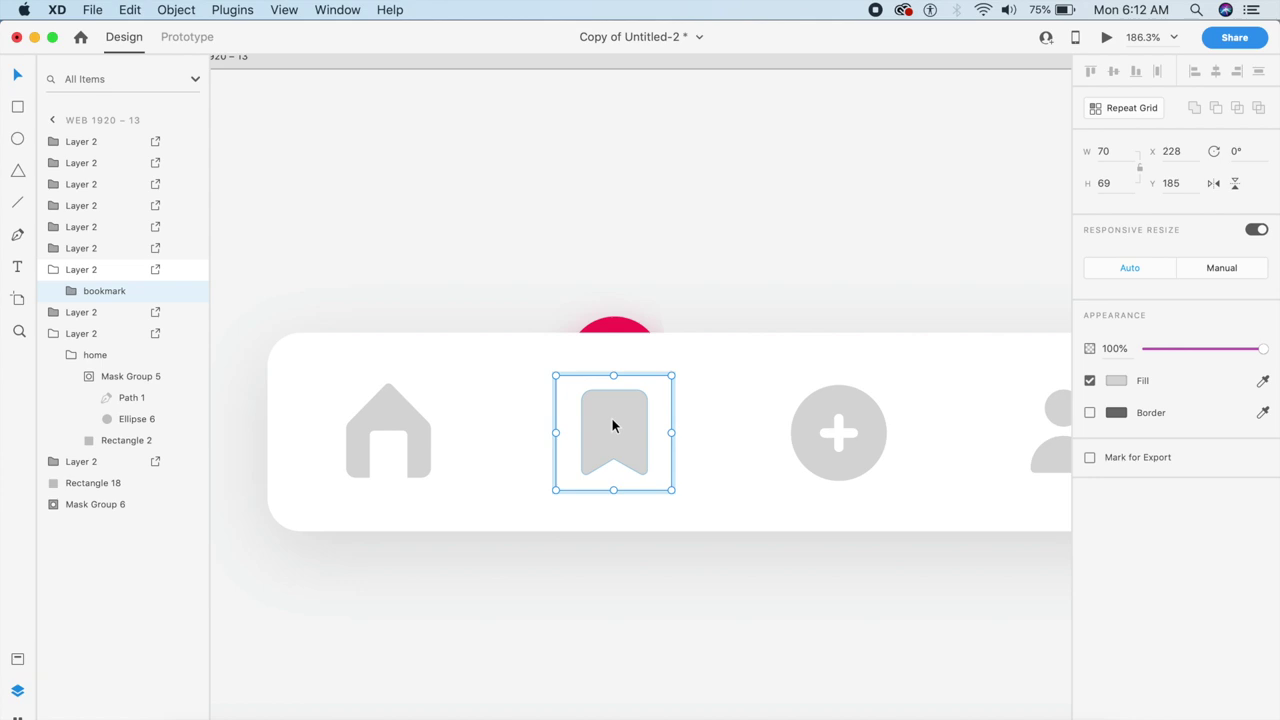
double_click(613, 425)
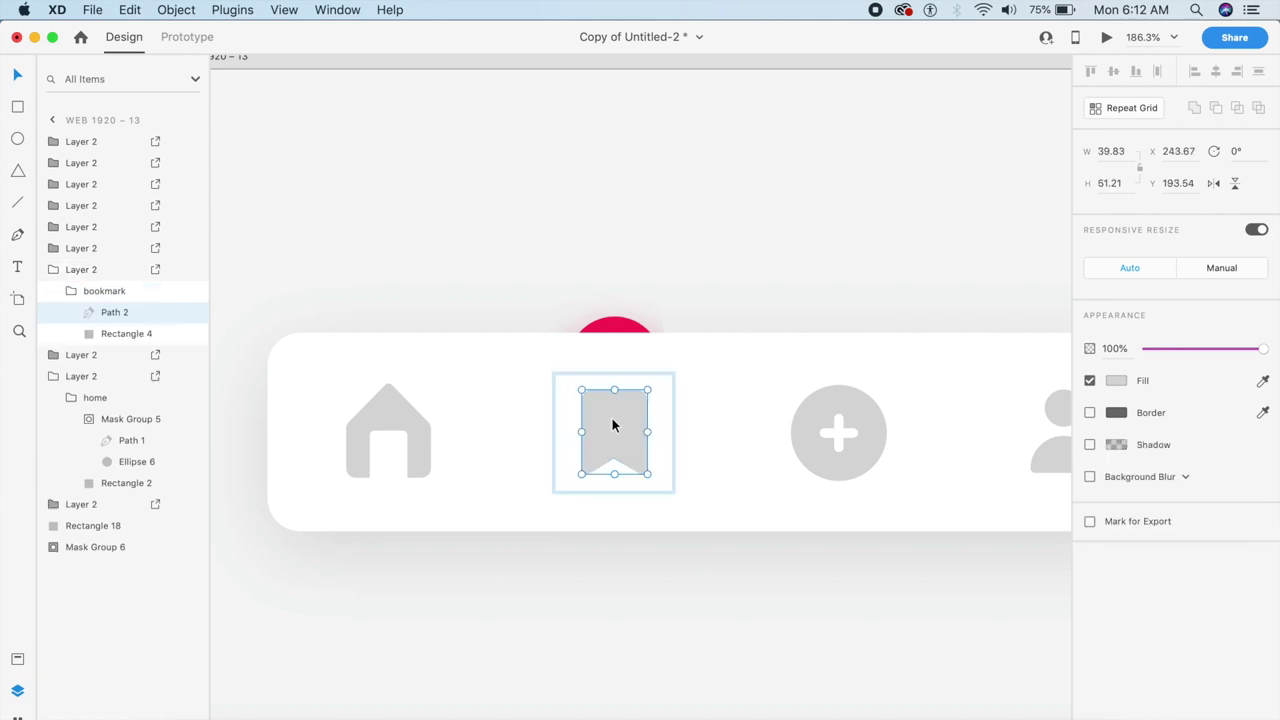
key(super+v)
drag(402, 326, 589, 432)
key(shift+super+[)
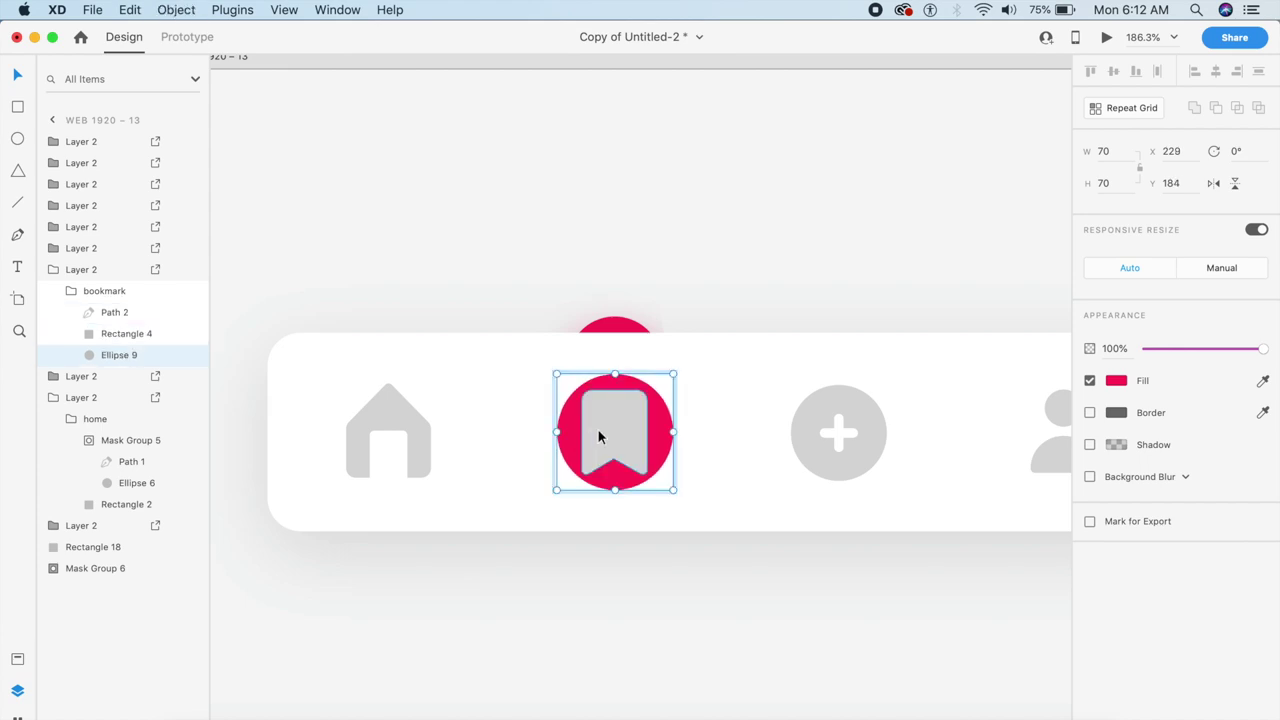
Mask the pinkish-red circle with the bookmark shape using Mask with Shape.
shift+click(640, 424)
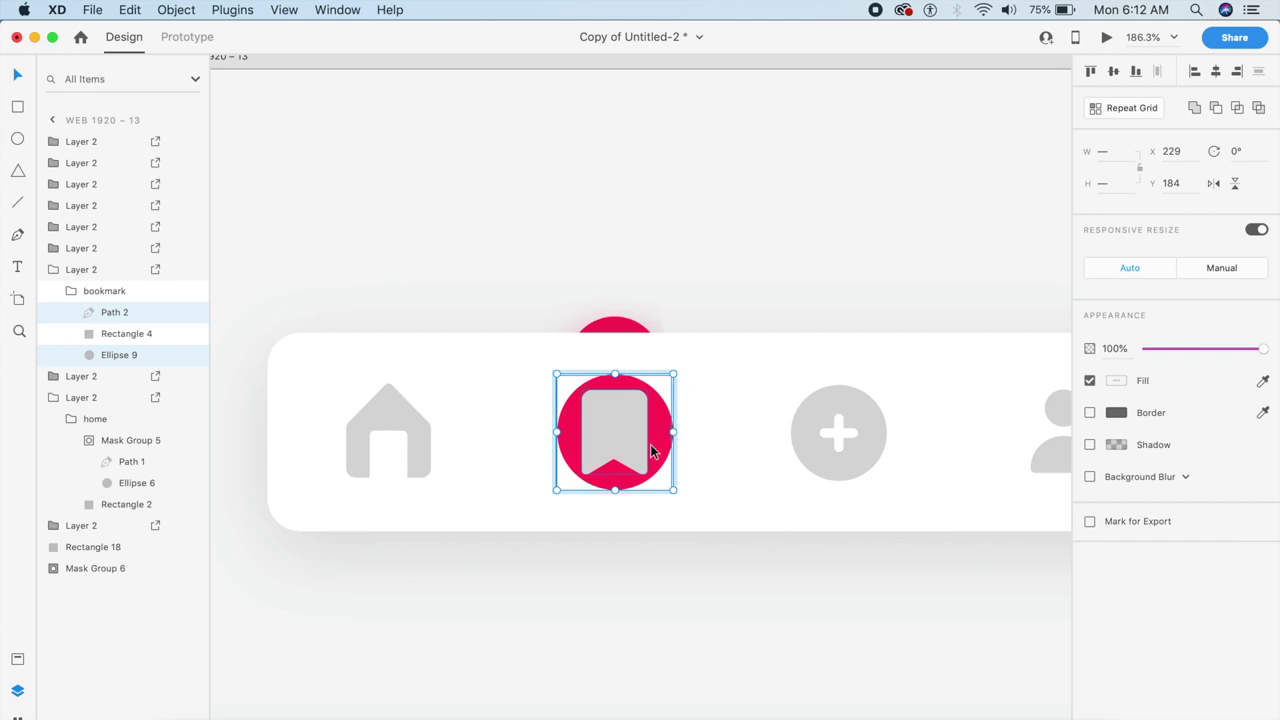
key(super+shift+m)
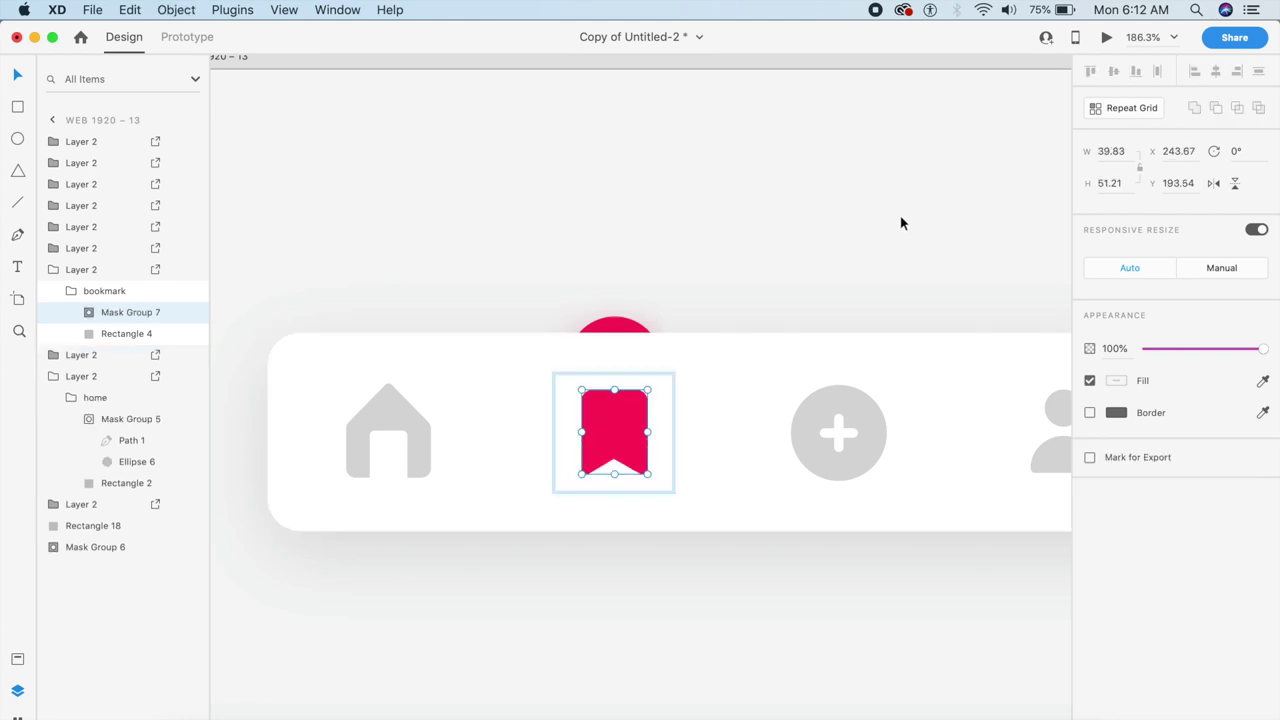
click(777, 291)
click(621, 434)
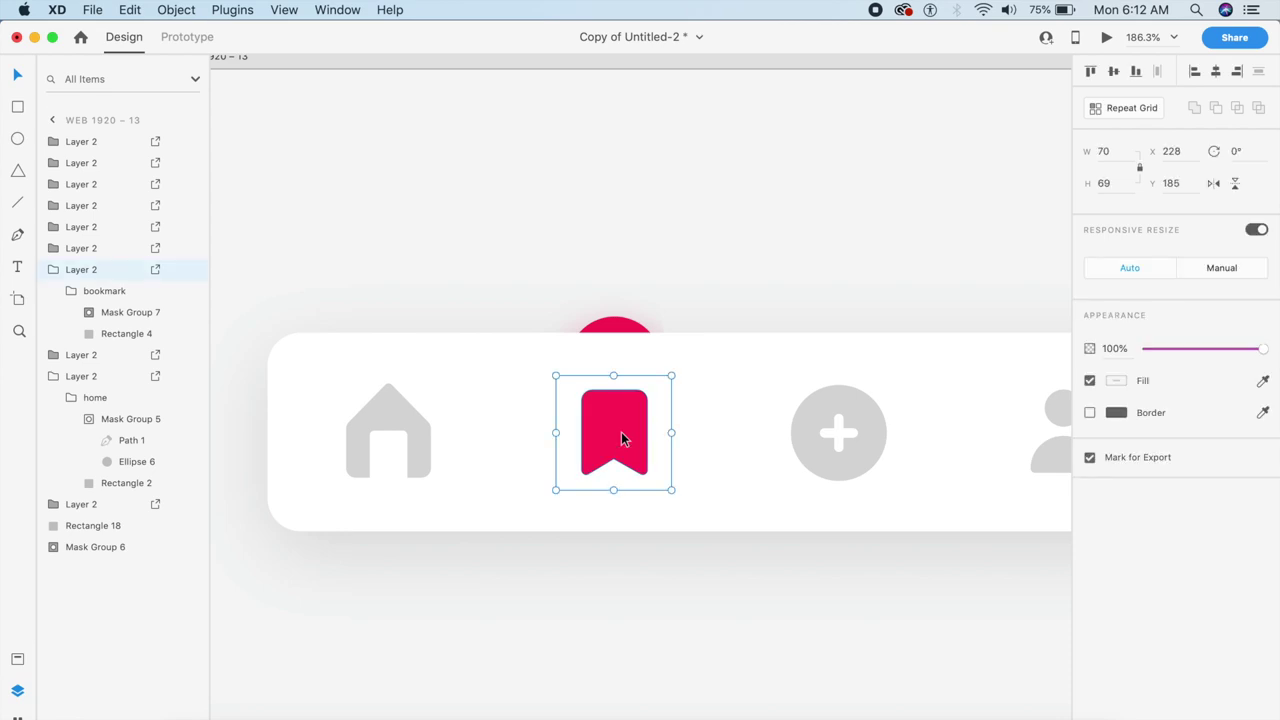
Replace the grey bookmark icon on Web 1920 – 12 with the masked bookmark copied from Web 1920 – 13.
scroll(621, 432, right, 10)
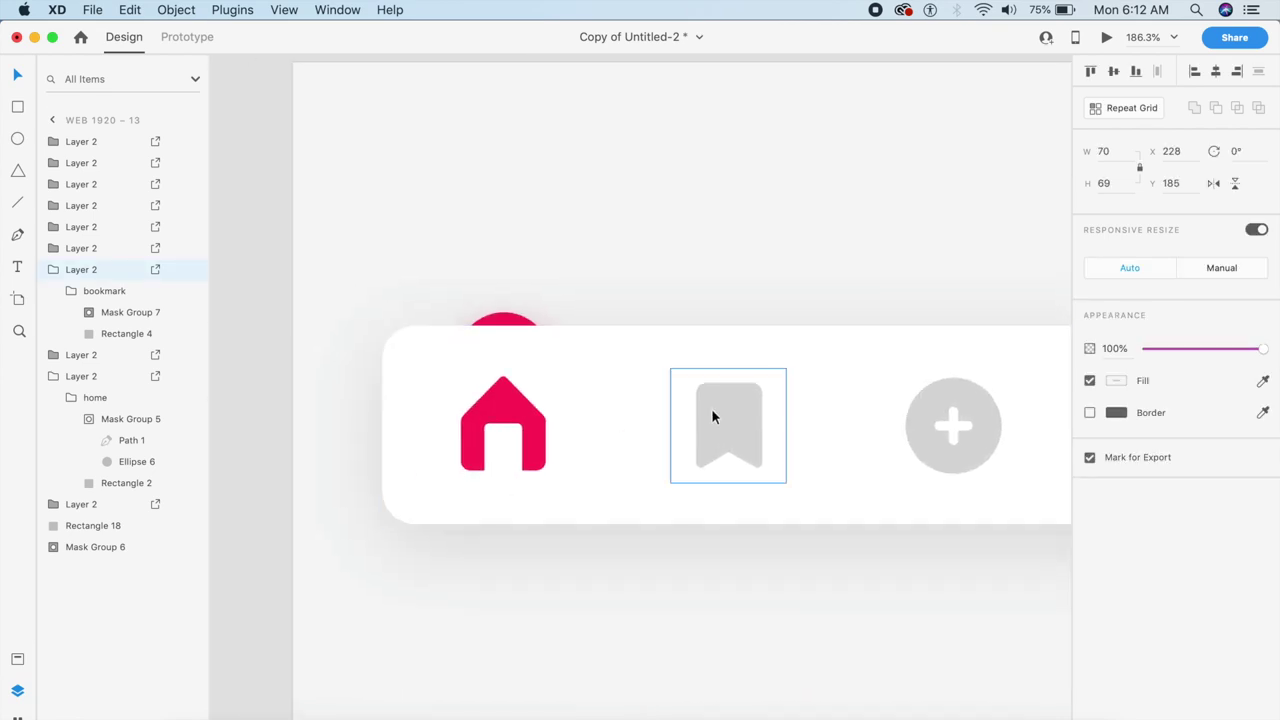
click(715, 416)
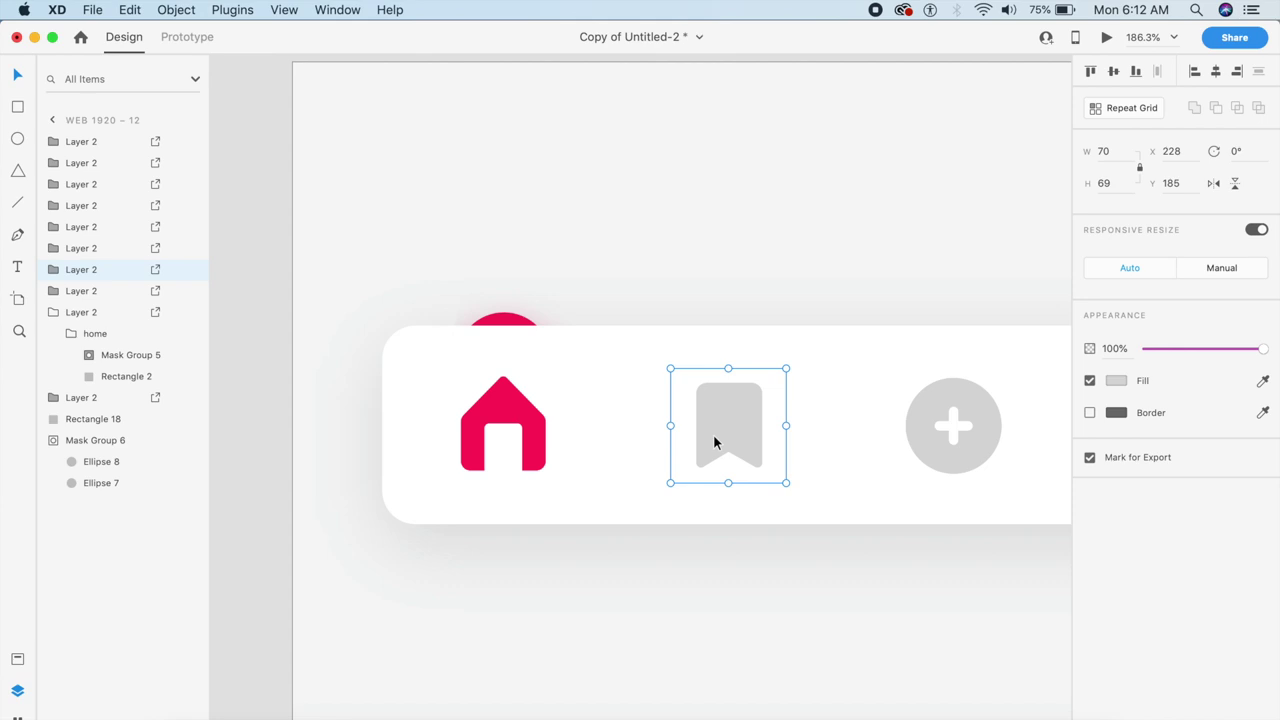
key(Delete)
key(super+v)
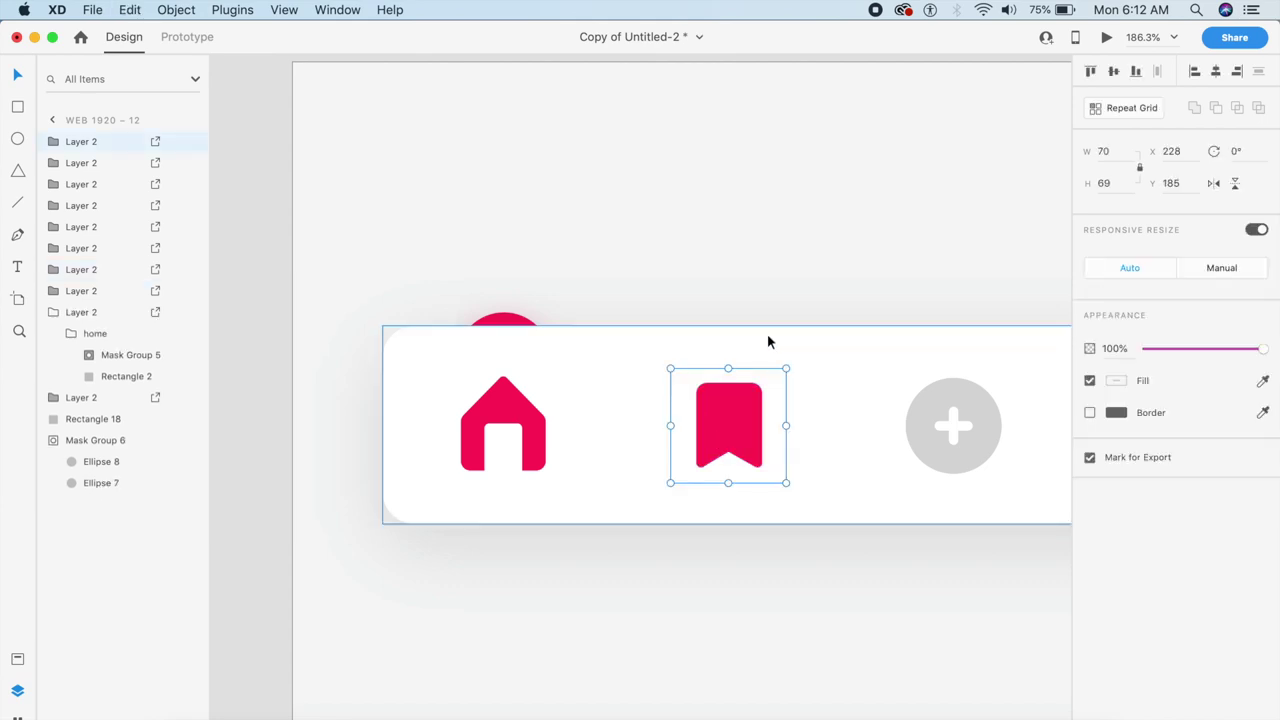
Move the pinkish-red circle inside the bookmark's mask group on Web 1920 – 12 up to about Y 95, clear of the shape.
double_click(713, 424)
double_click(724, 416)
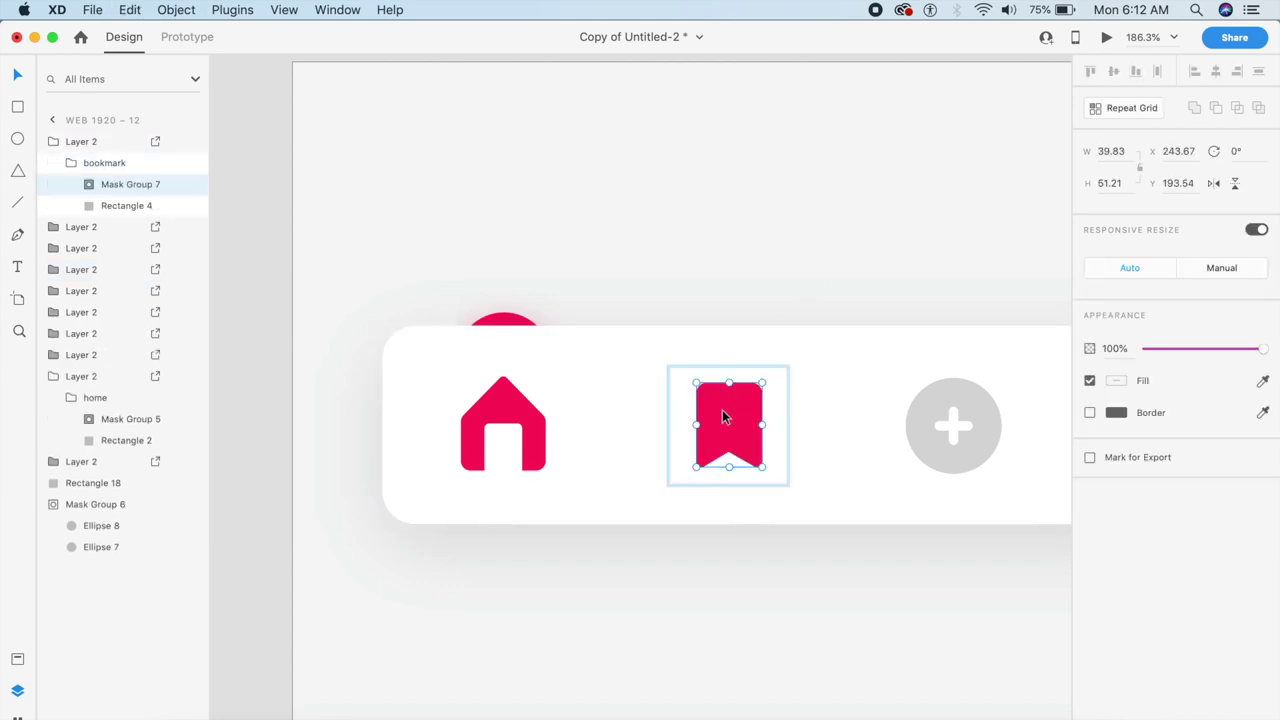
double_click(724, 416)
click(726, 418)
drag(731, 420, 730, 292)
drag(733, 276, 732, 275)
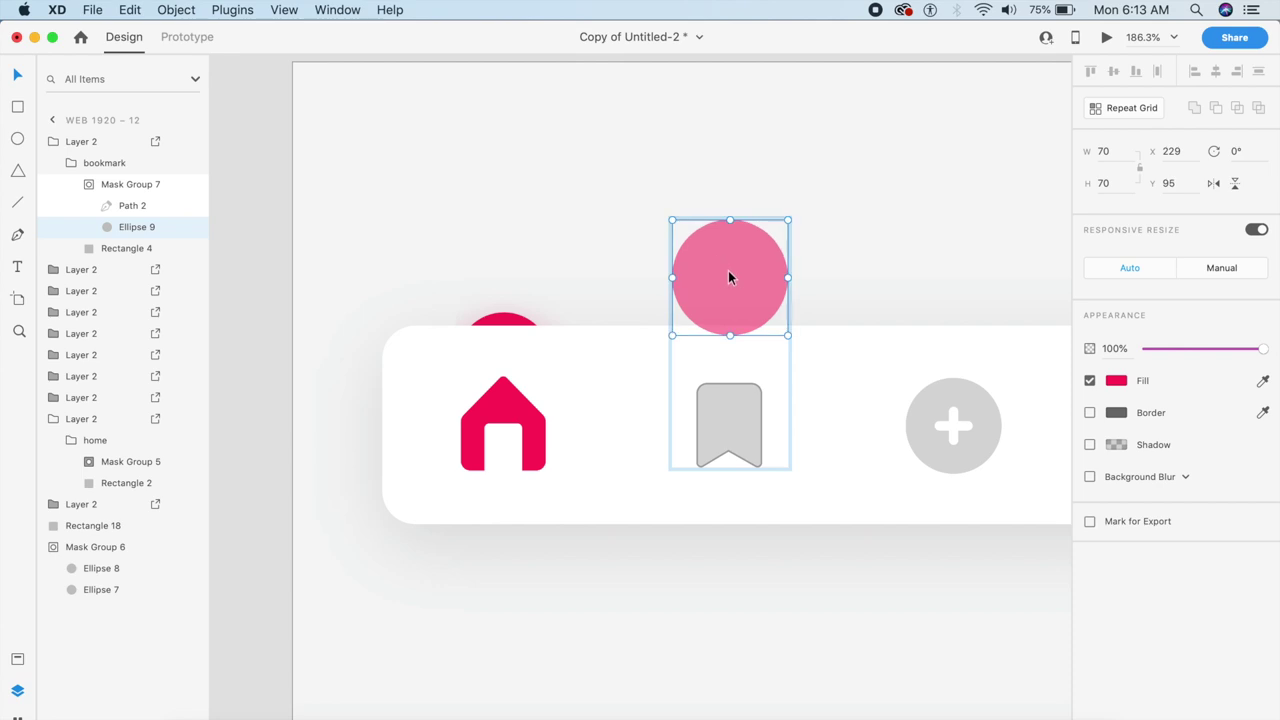
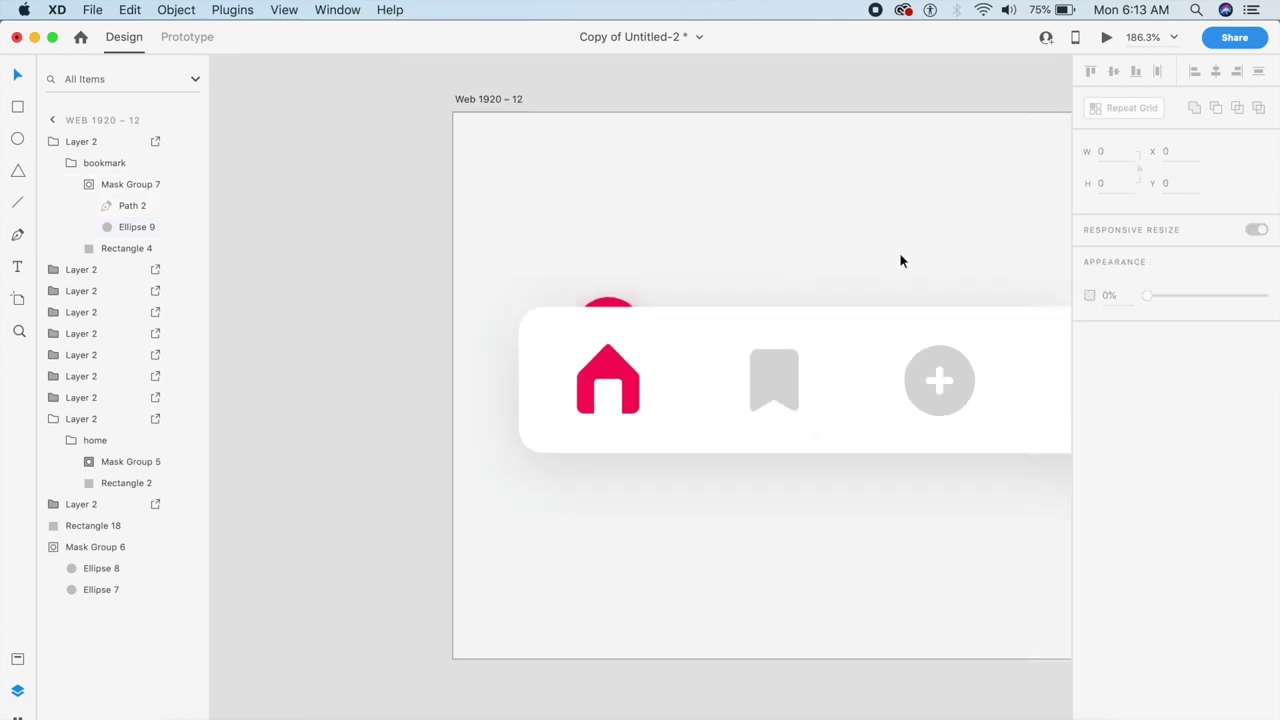
Nudge only the large outlined mask ellipse of the indicator's mask group on Web 1920 – 13 right to X 209.19.
scroll(899, 252, right, 10)
scroll(899, 255, right, 2)
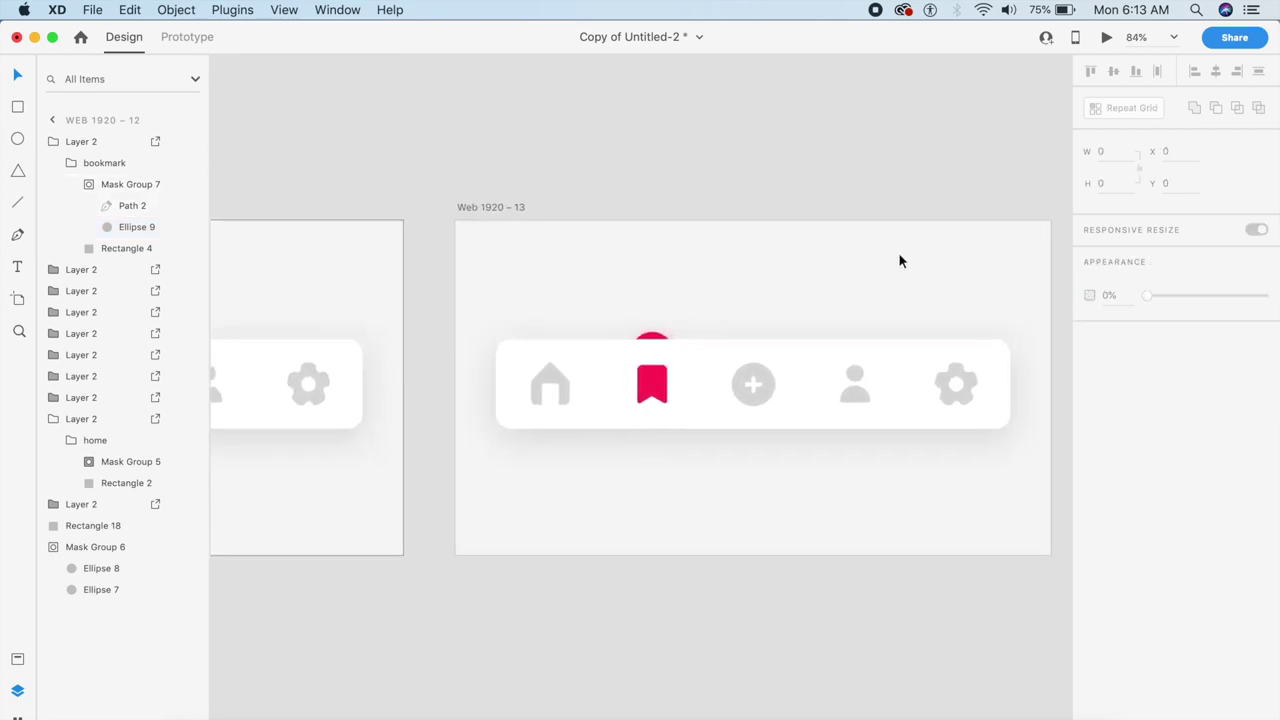
scroll(899, 255, up, 2)
click(571, 106)
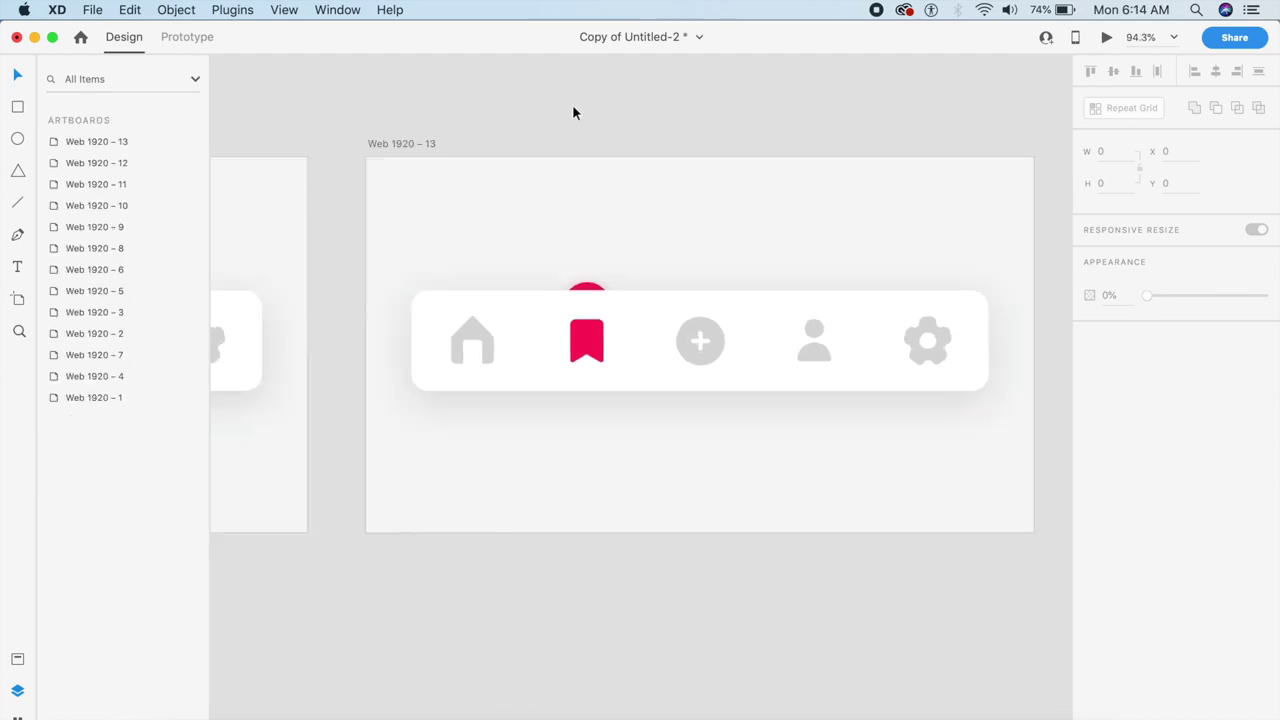
click(591, 288)
click(589, 288)
double_click(589, 288)
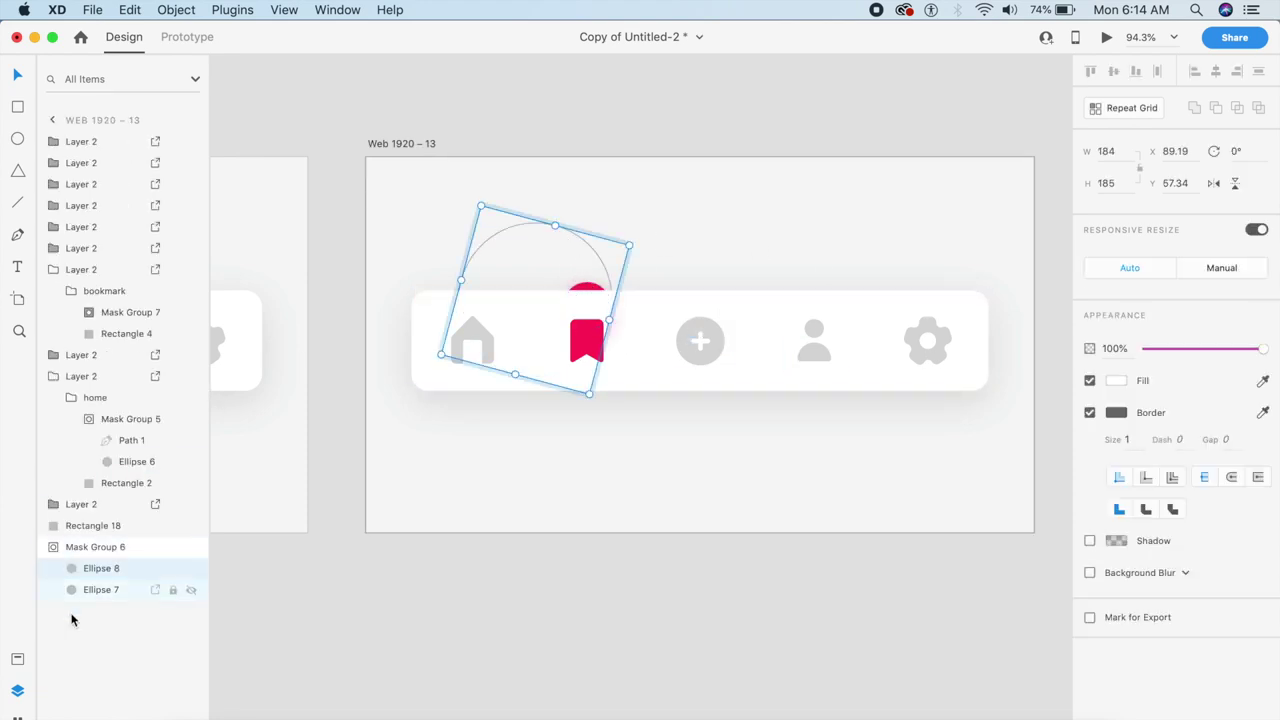
click(100, 589)
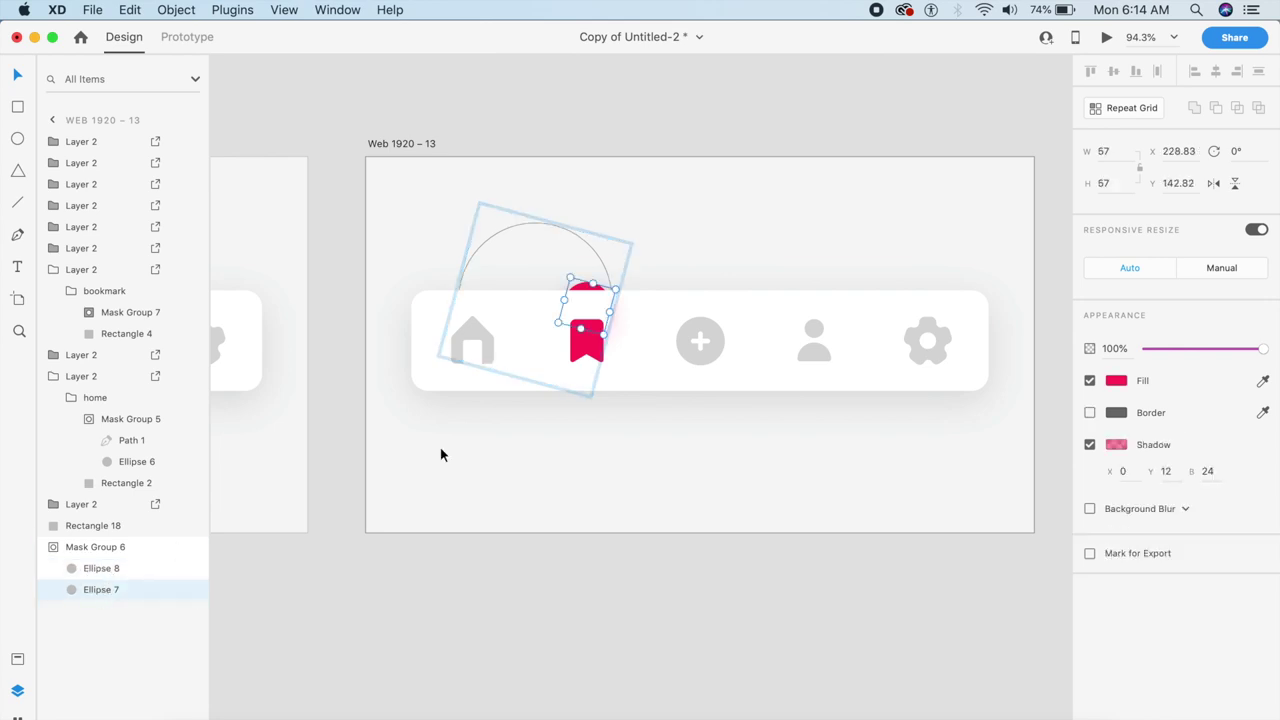
click(46, 567)
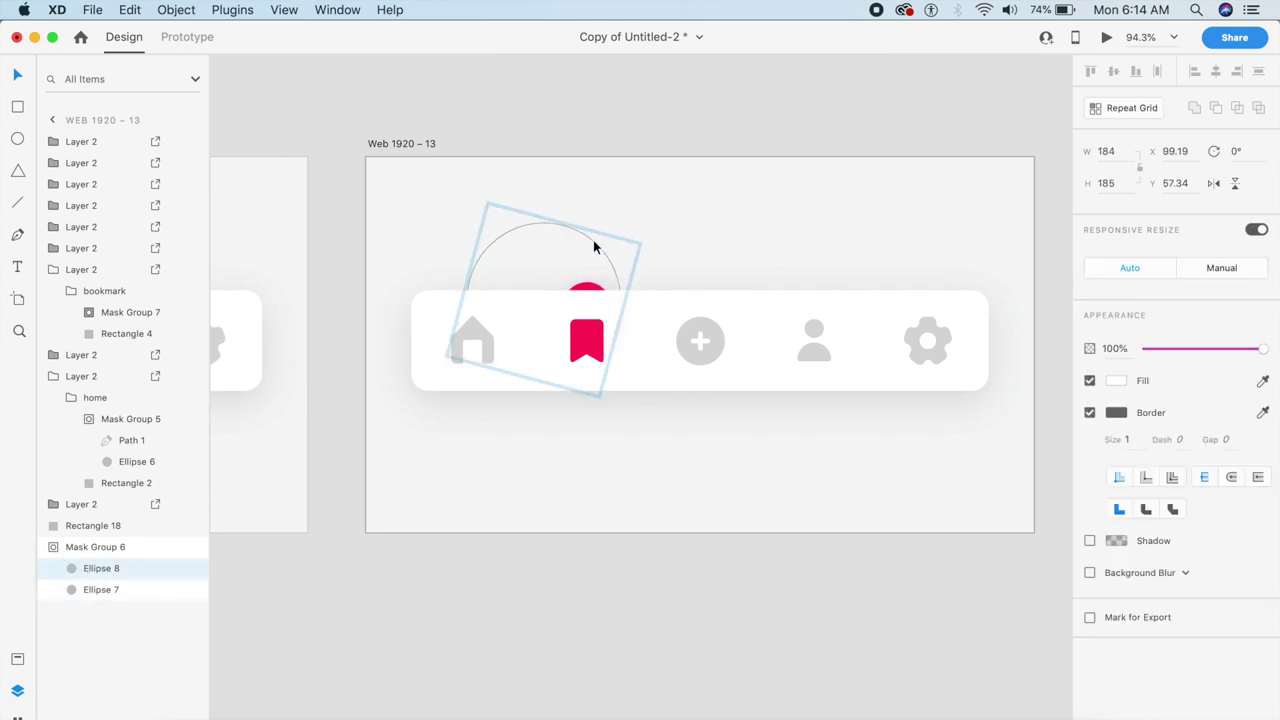
key(shift+Right)
key(shift+Right)
key(shift+Right)
key(shift+Right)
key(shift+Right)
key(shift+Right)
key(shift+Right)
key(shift+Right)
key(shift+Right)
key(shift+Right)
key(shift+Right)
key(shift+Right)
key(shift+Right)
click(533, 471)
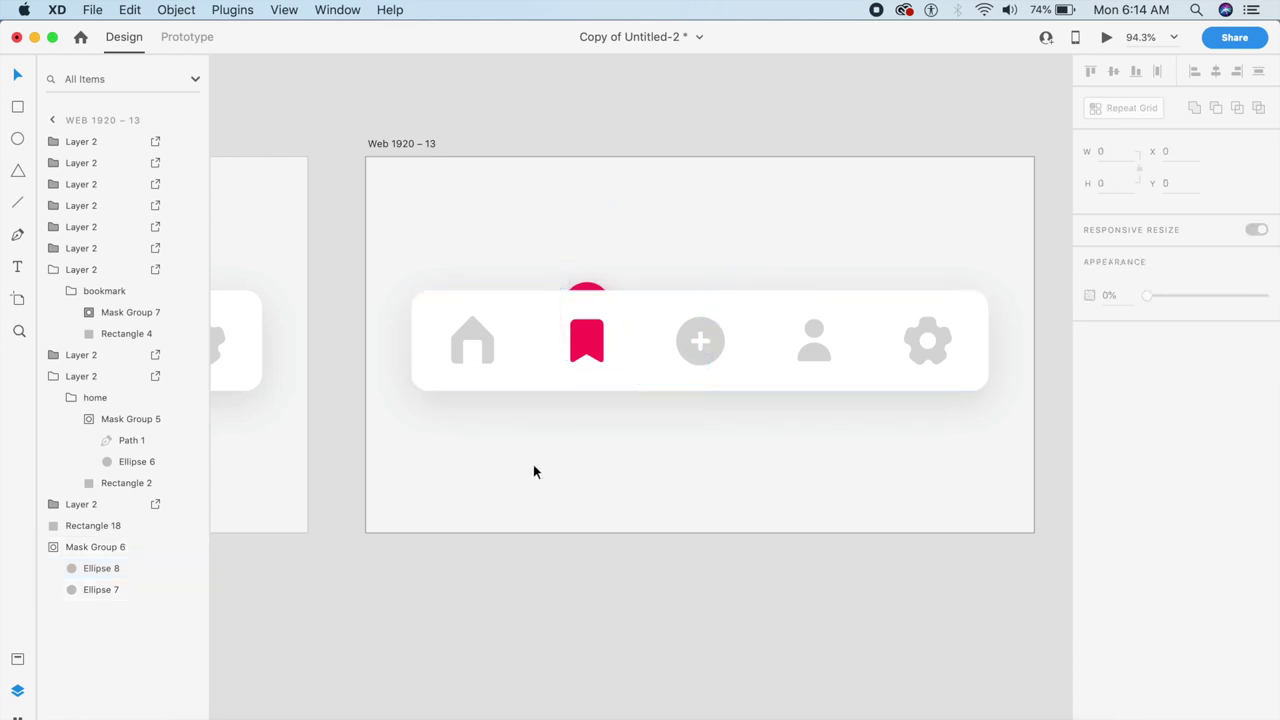
Duplicate the Web 1920 – 13 artboard and rotate the copy's indicator mask group to 15°.
click(402, 142)
key(super+d)
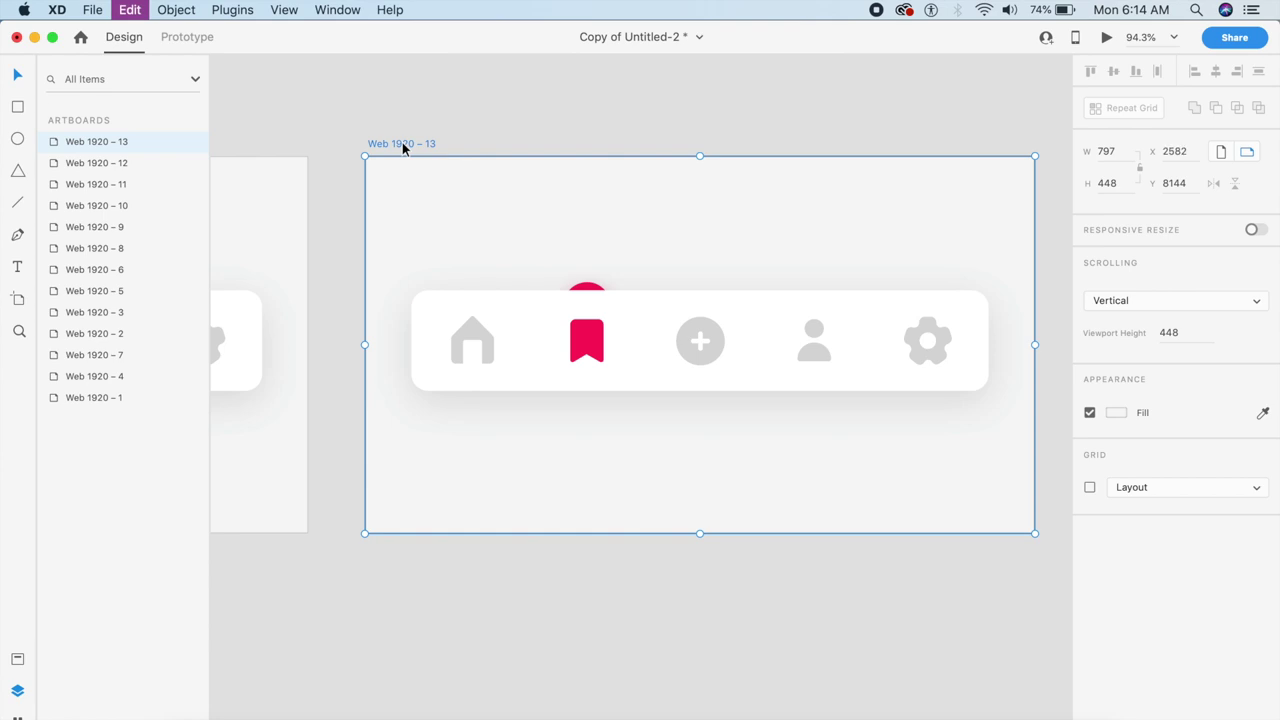
click(530, 342)
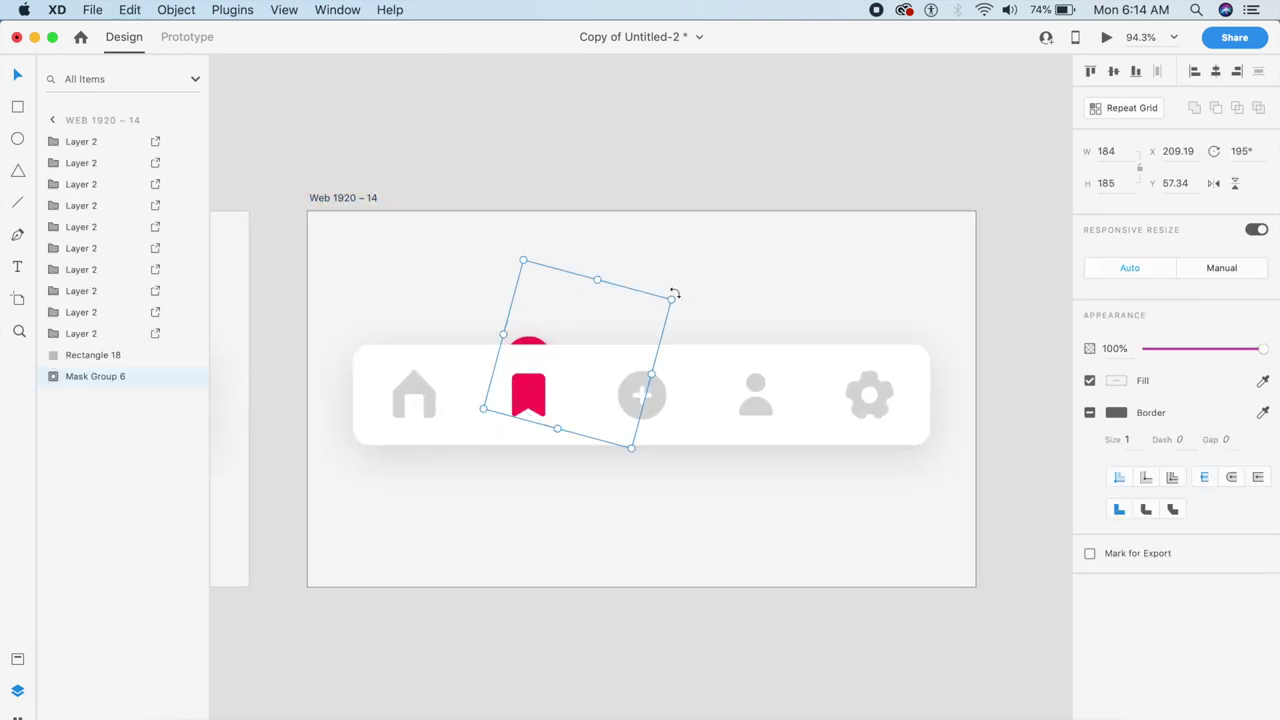
drag(674, 294, 466, 423)
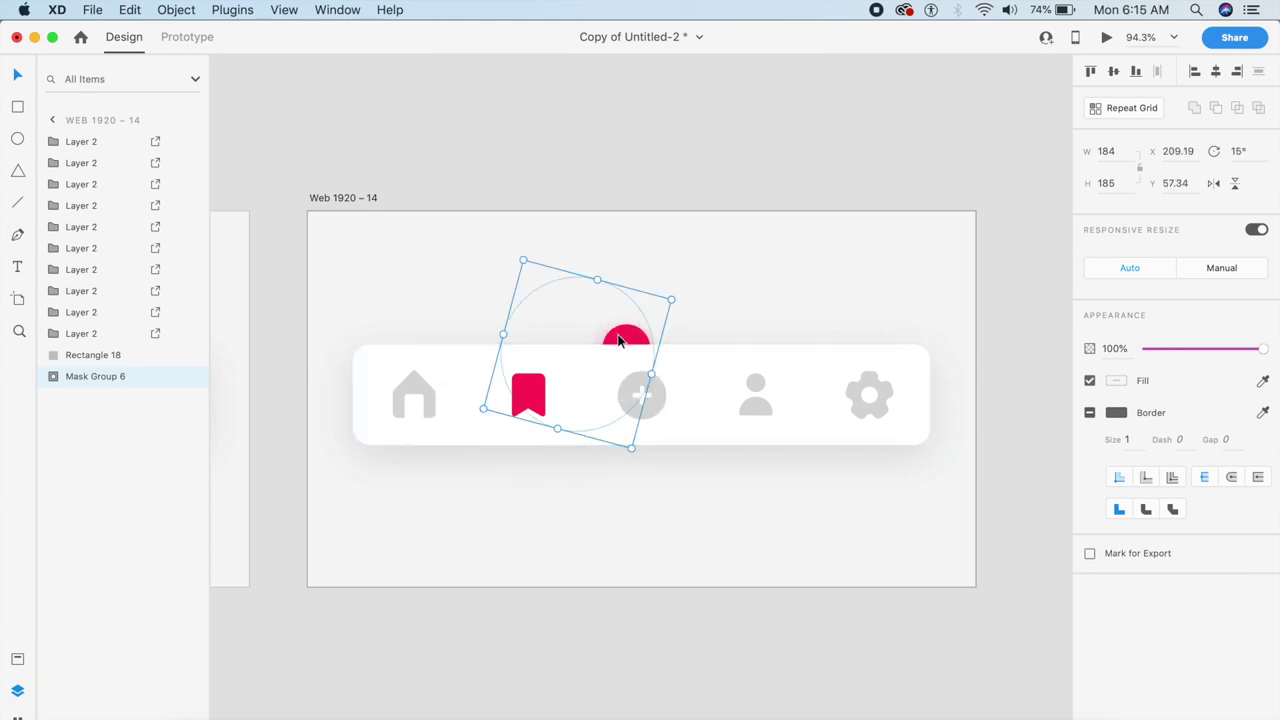
Move the indicator mask group on Web 1920 – 14 right to X 228.19 and rotate it to 27°, keeping its circle above the plus icon.
drag(627, 343, 644, 341)
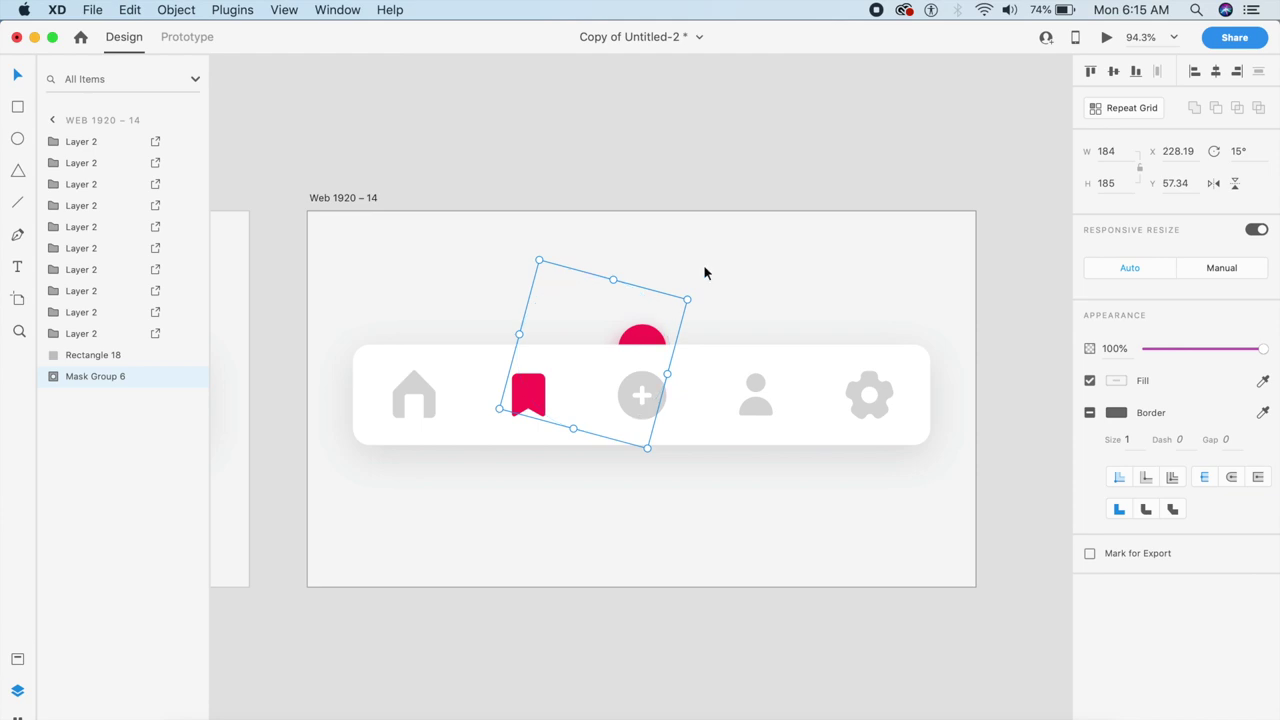
drag(688, 295, 694, 320)
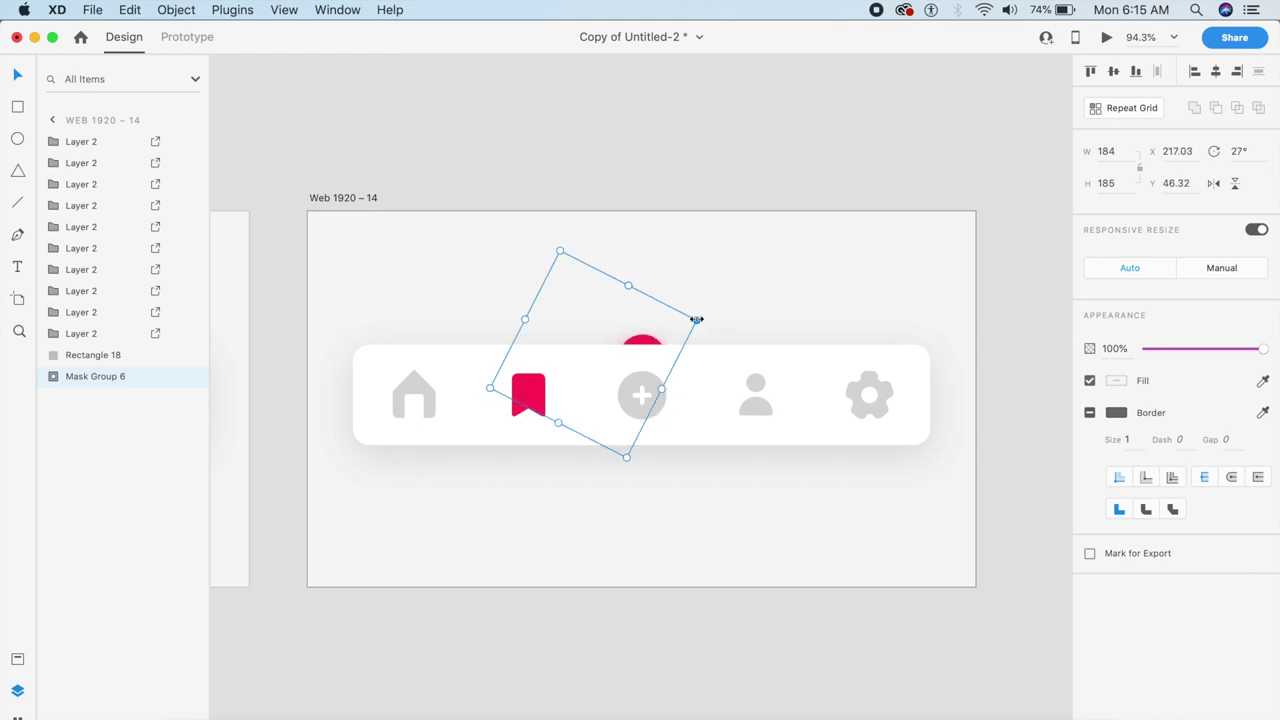
click(788, 289)
Link the bookmark icon on Web 1920 – 12 to Web 1920 – 13 with Auto-Animate, and the plus icon there to Web 1920 – 14.
scroll(788, 289, left, 10)
click(660, 232)
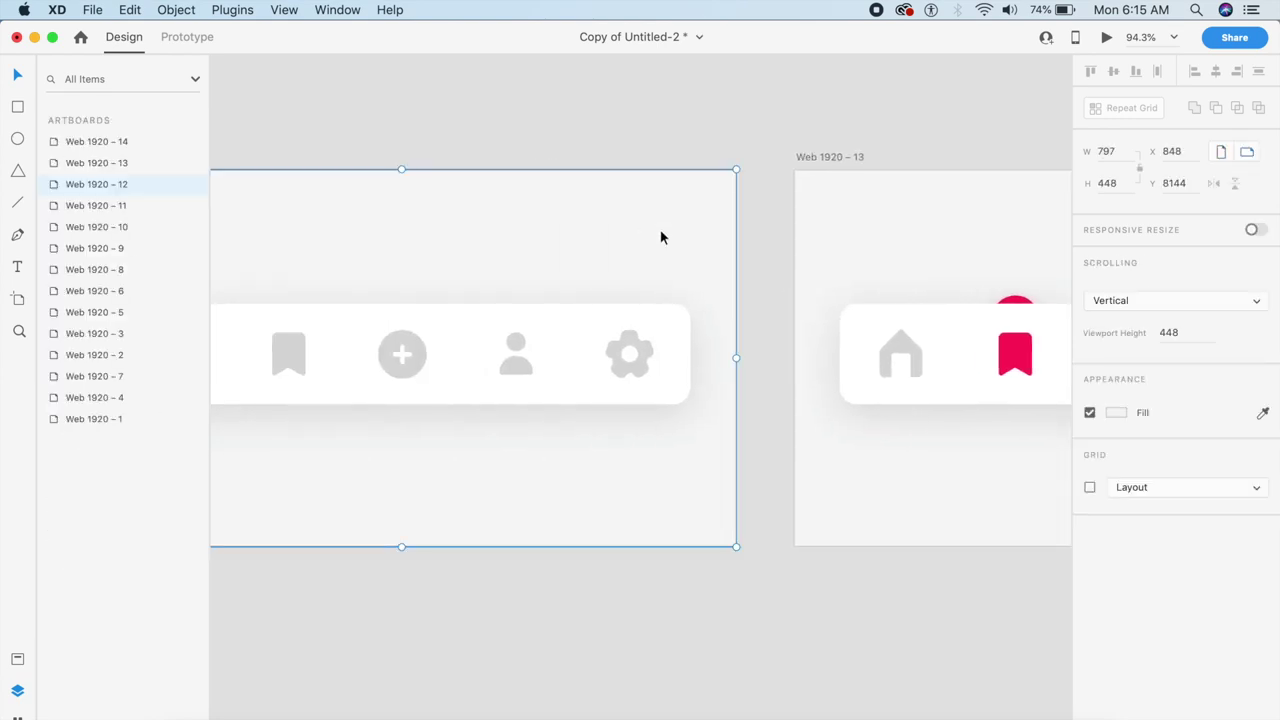
click(173, 36)
scroll(556, 130, down, 5)
scroll(555, 130, right, 3)
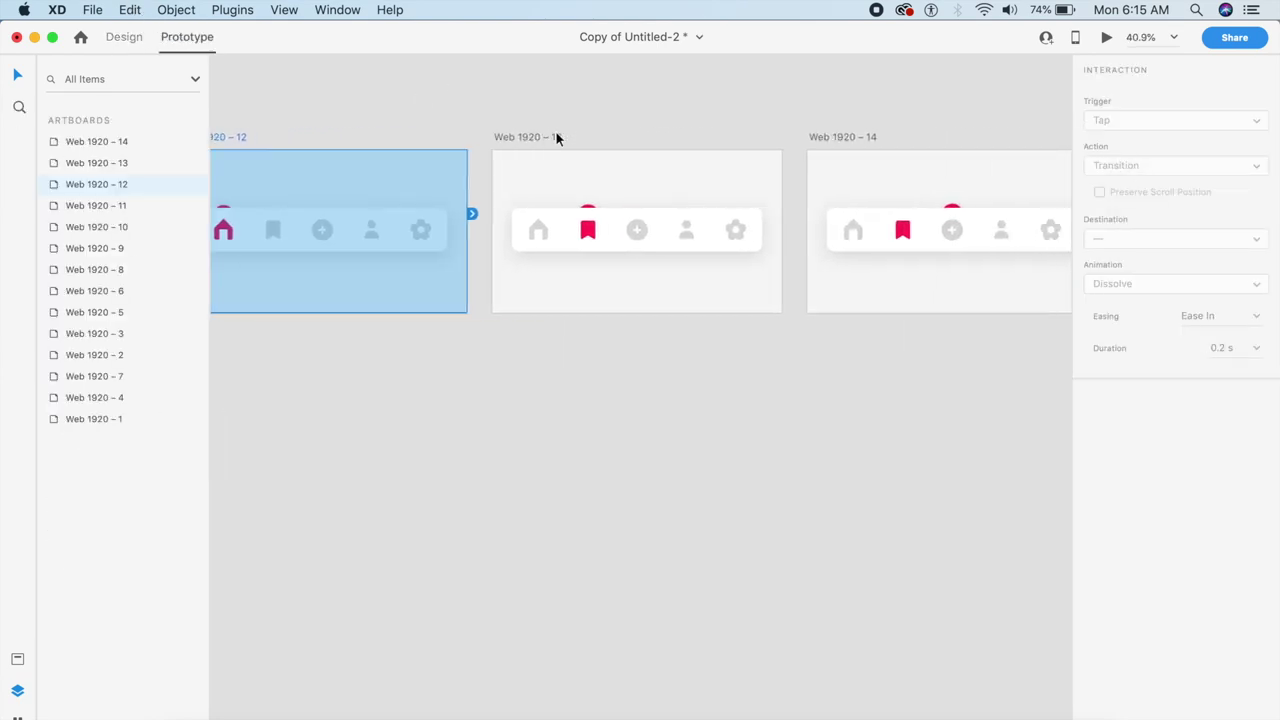
click(276, 226)
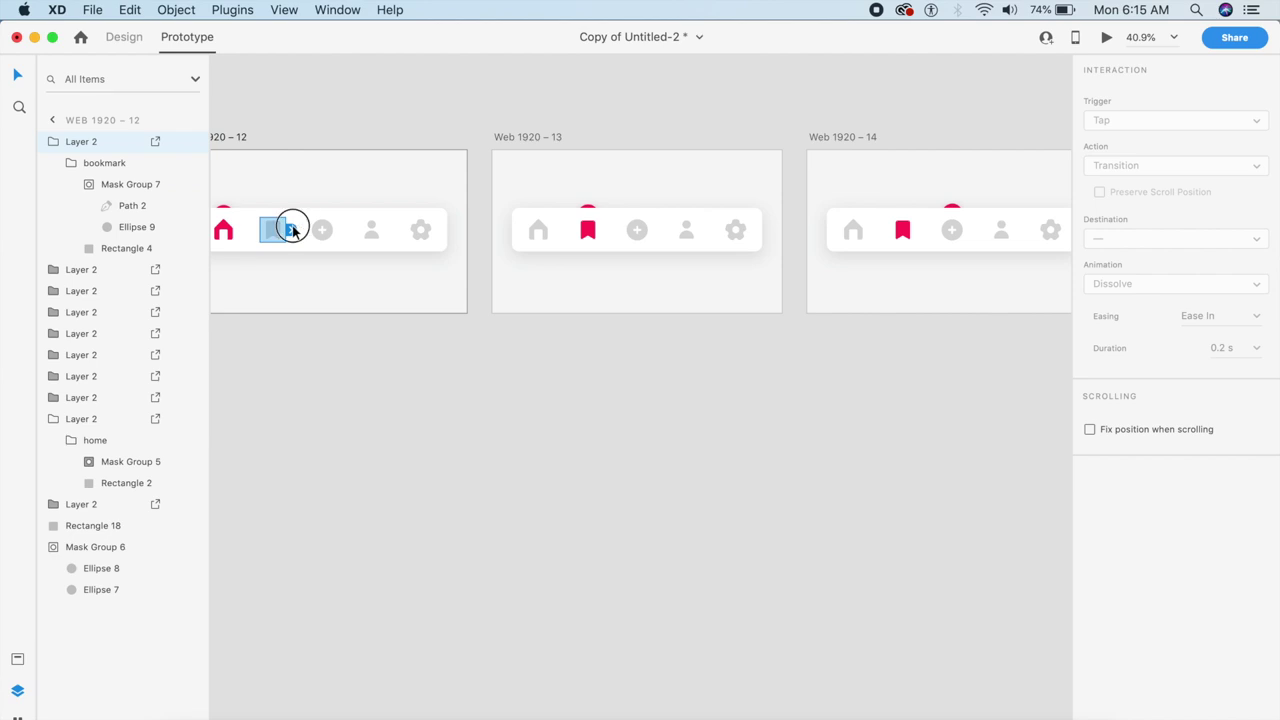
drag(290, 230, 622, 233)
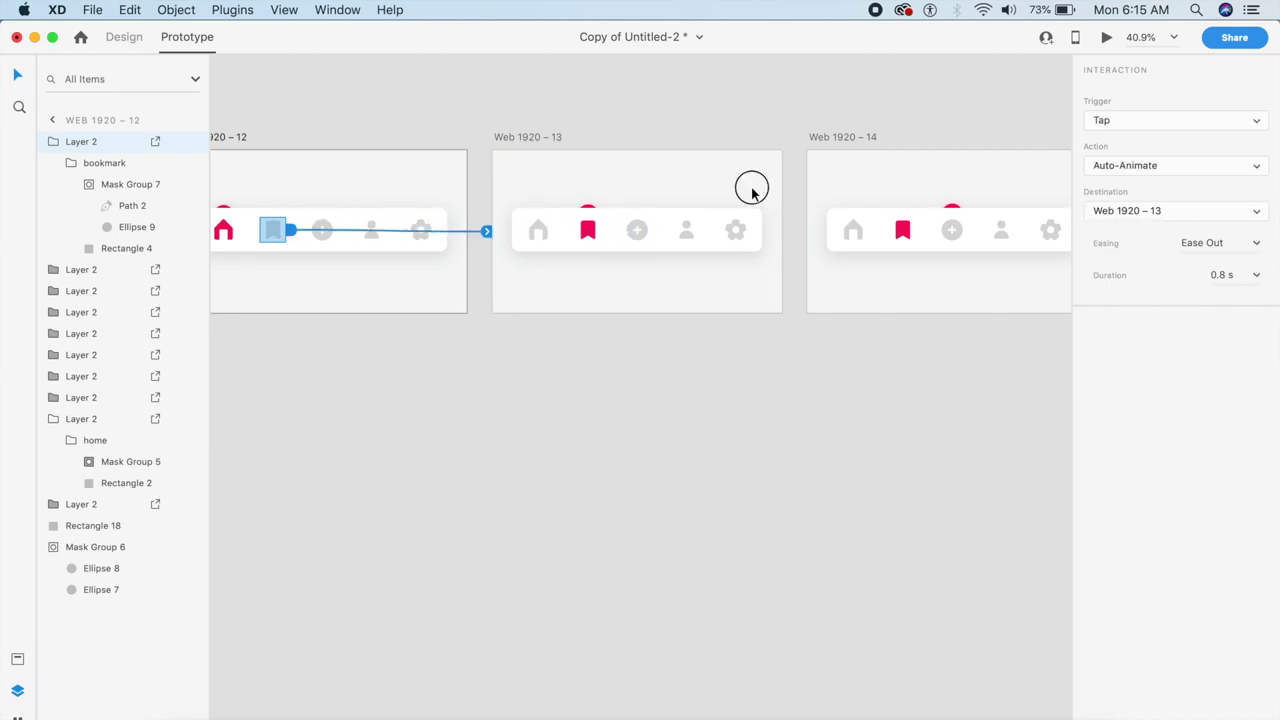
click(640, 230)
drag(656, 232, 902, 230)
Preview the prototype from Web 1920 – 12, trigger the bookmark and plus transitions, and close the preview.
click(376, 201)
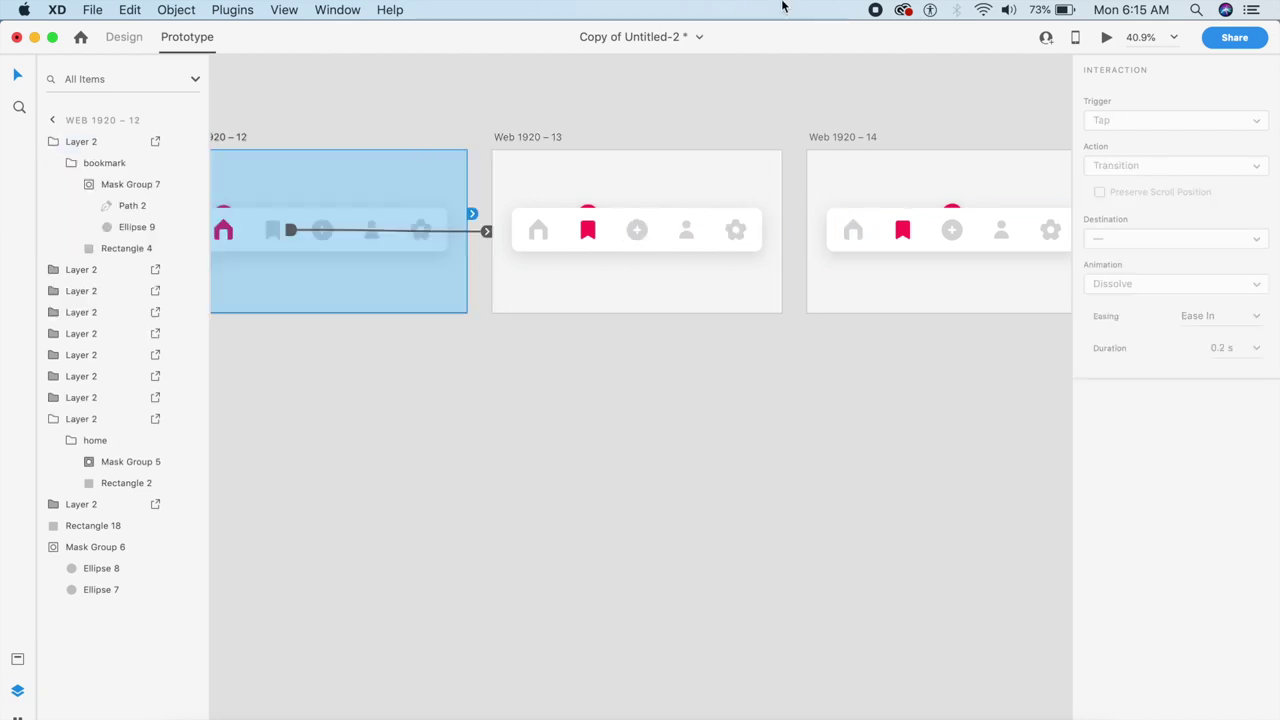
click(1107, 37)
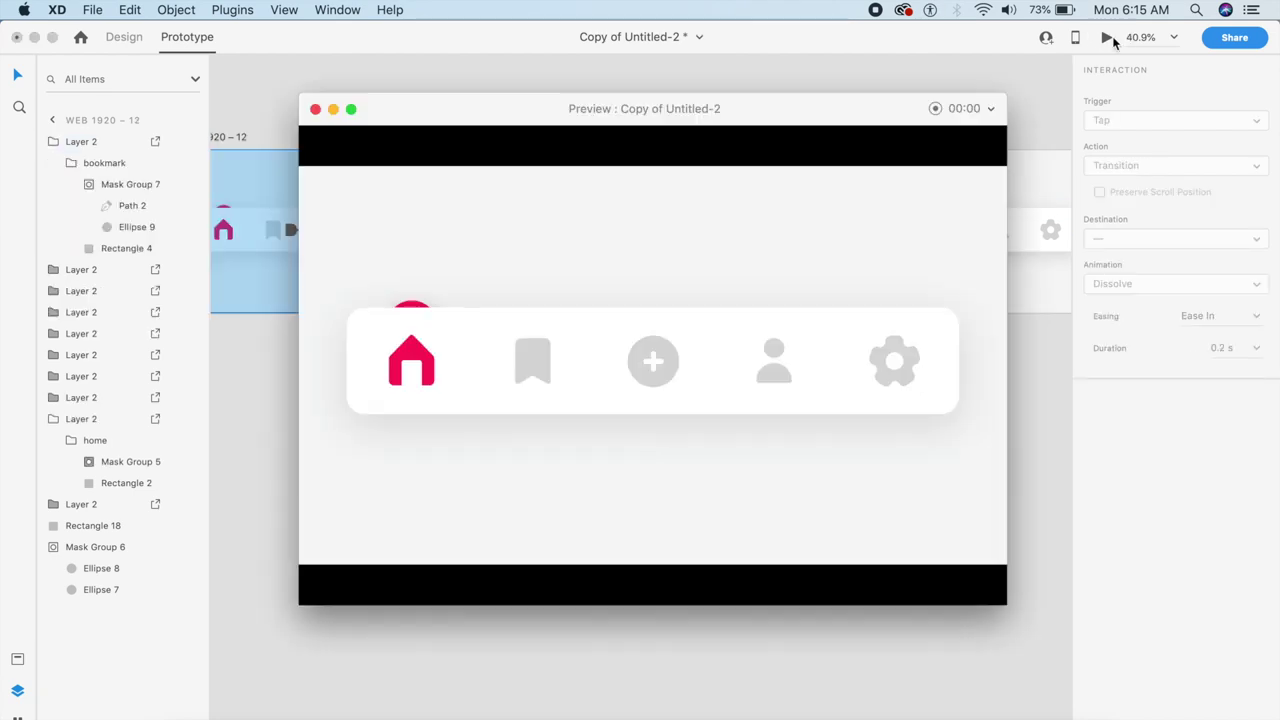
click(533, 363)
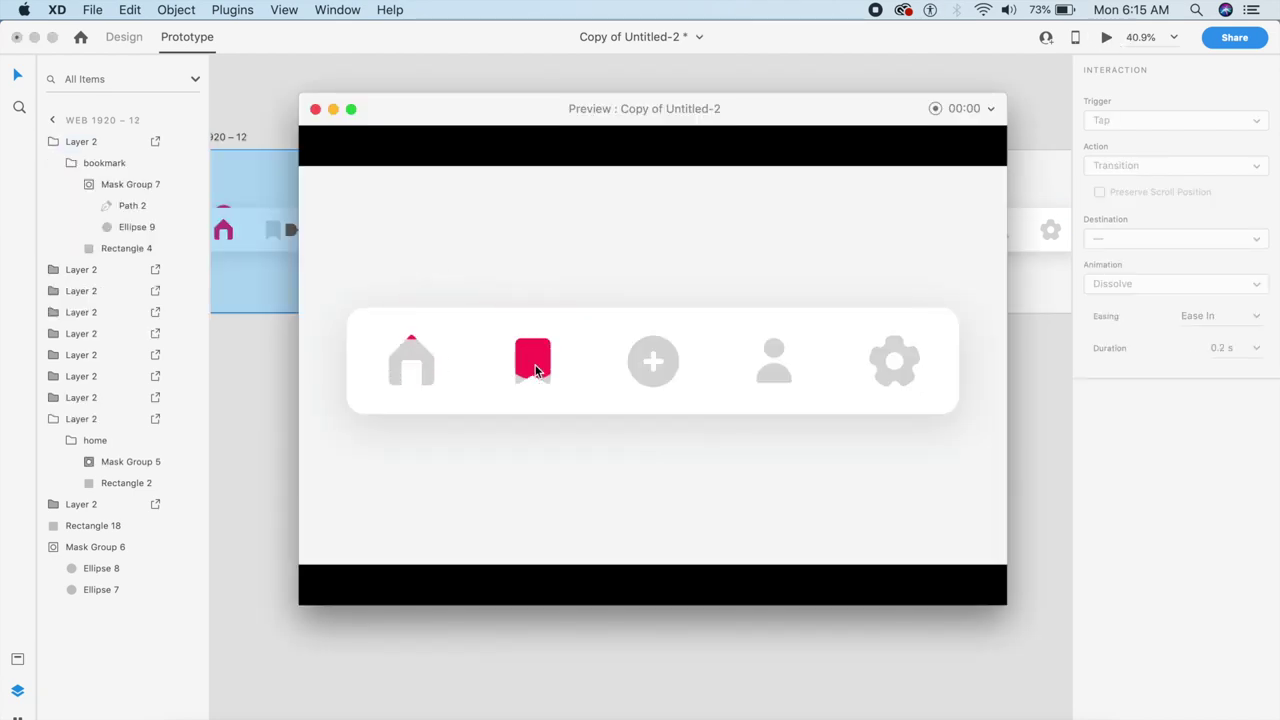
click(660, 371)
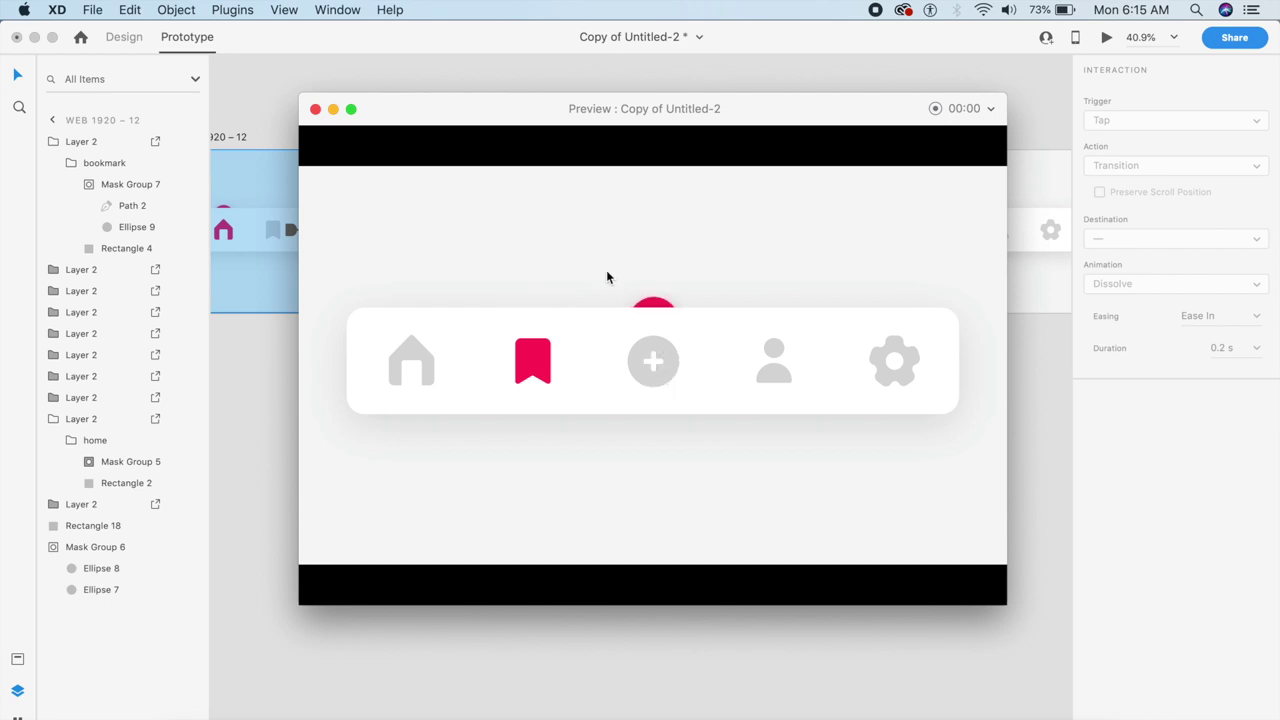
click(314, 111)
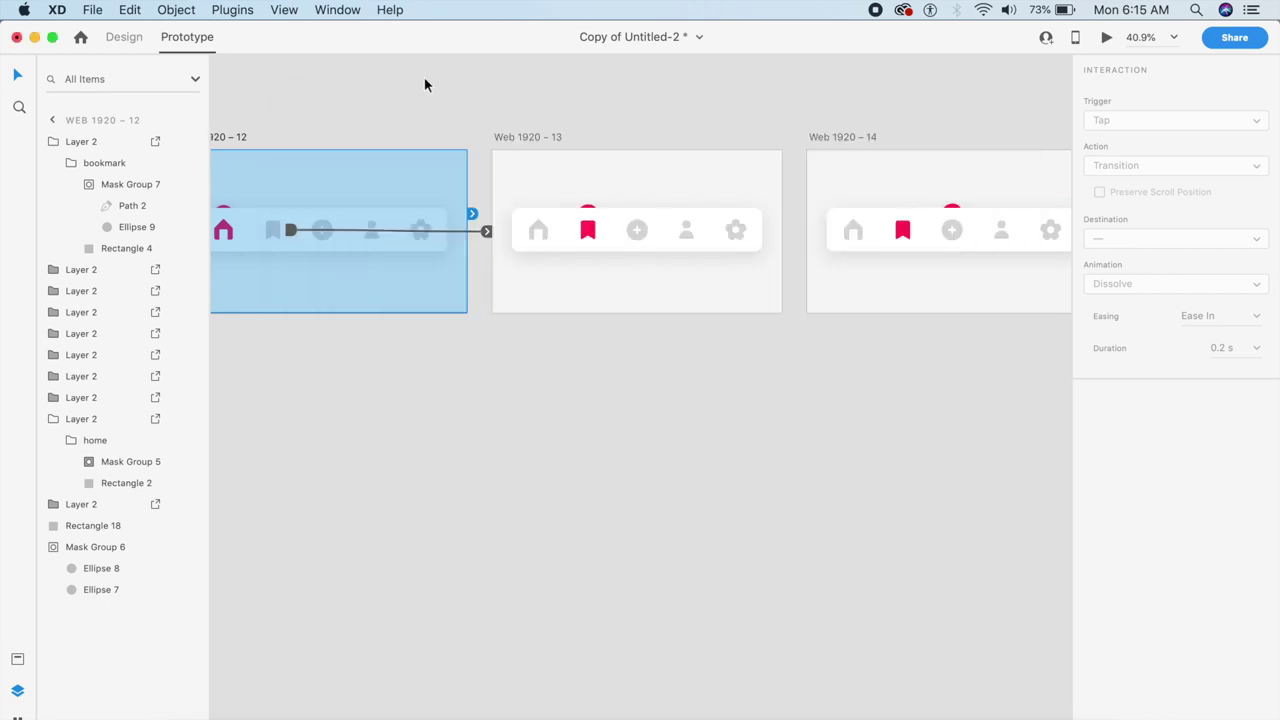
Try rotating the indicator mask group on Web 1920 – 14 to -200°, after checking the rotation of its counterpart on Web 1920 – 13.
click(729, 103)
scroll(730, 130, right, 5)
click(720, 243)
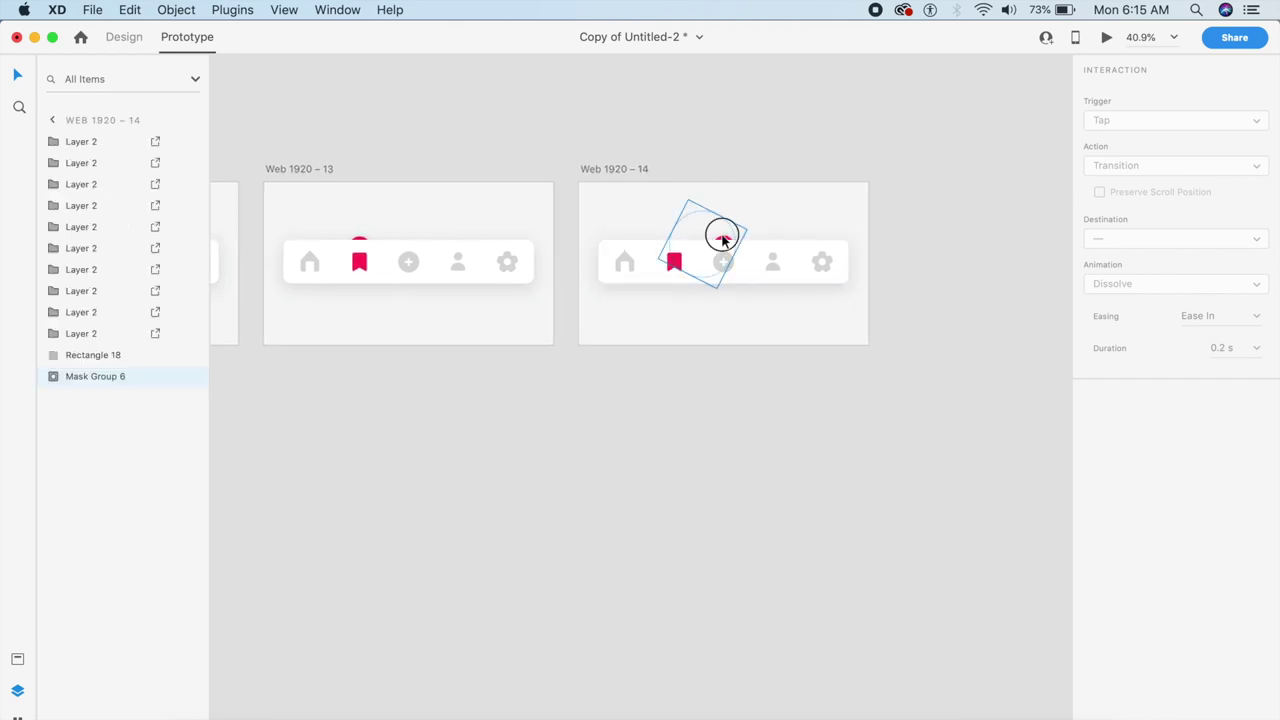
click(112, 40)
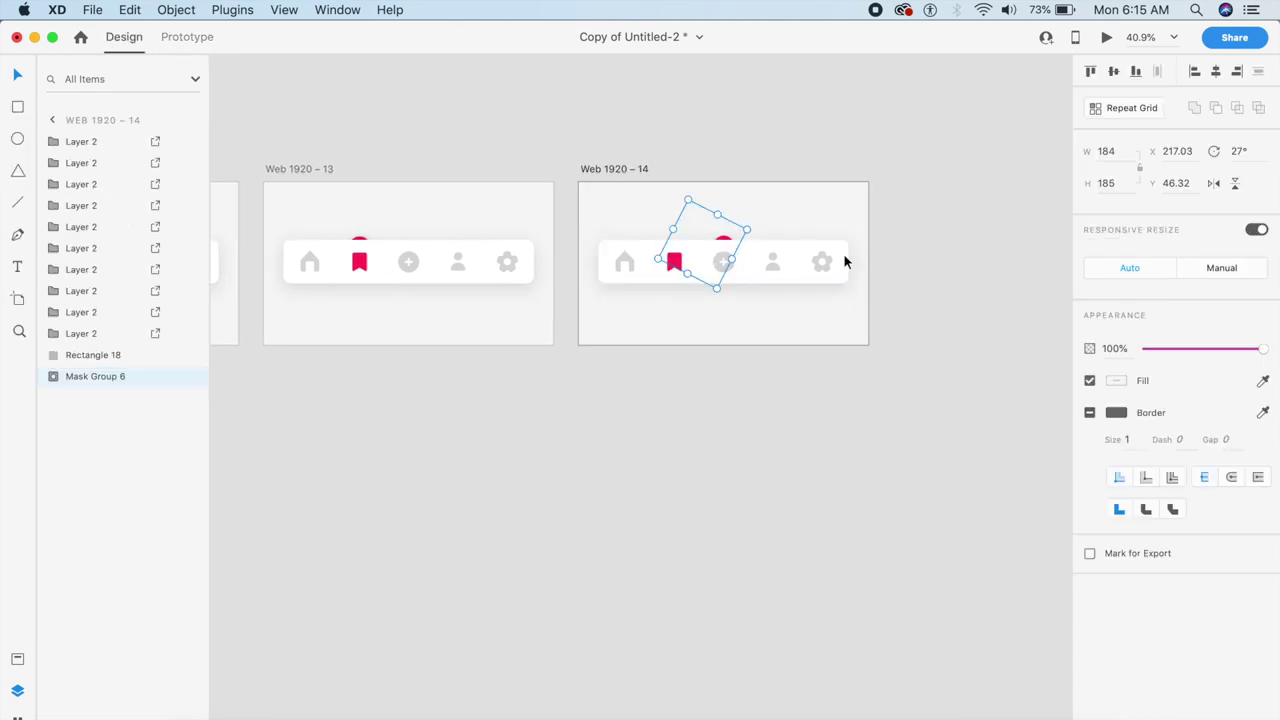
click(362, 243)
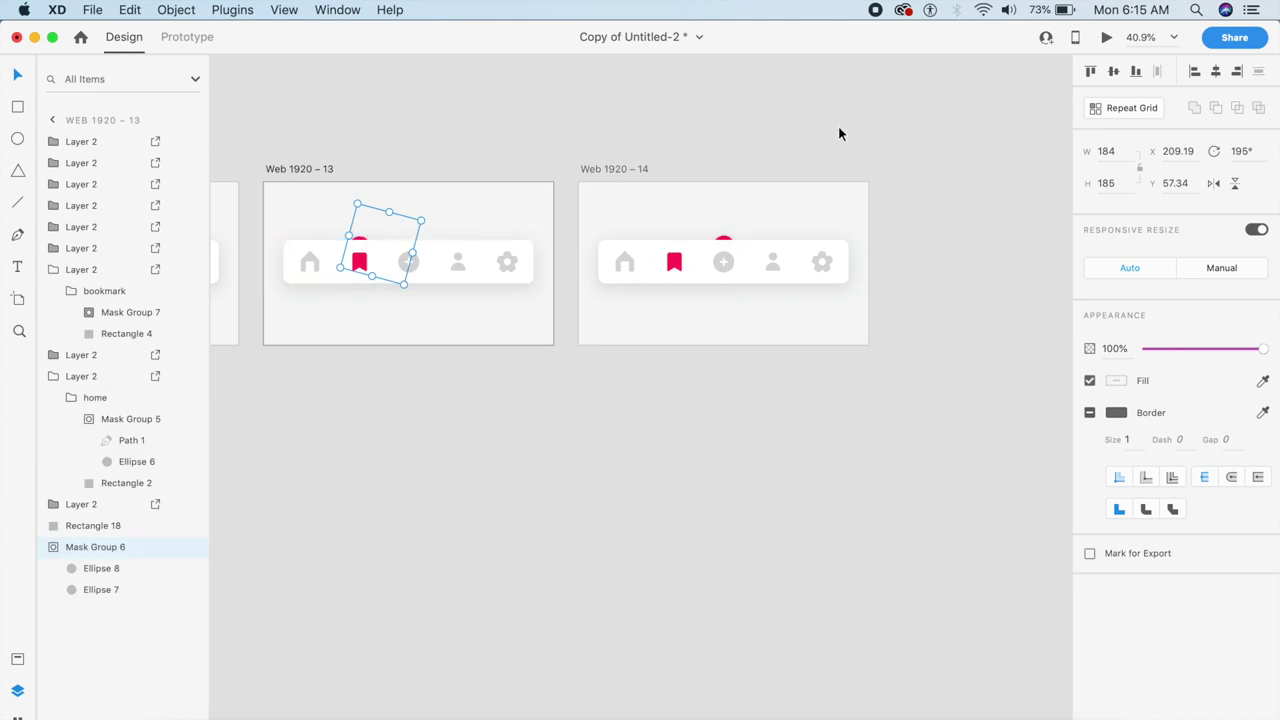
click(722, 241)
click(1243, 150)
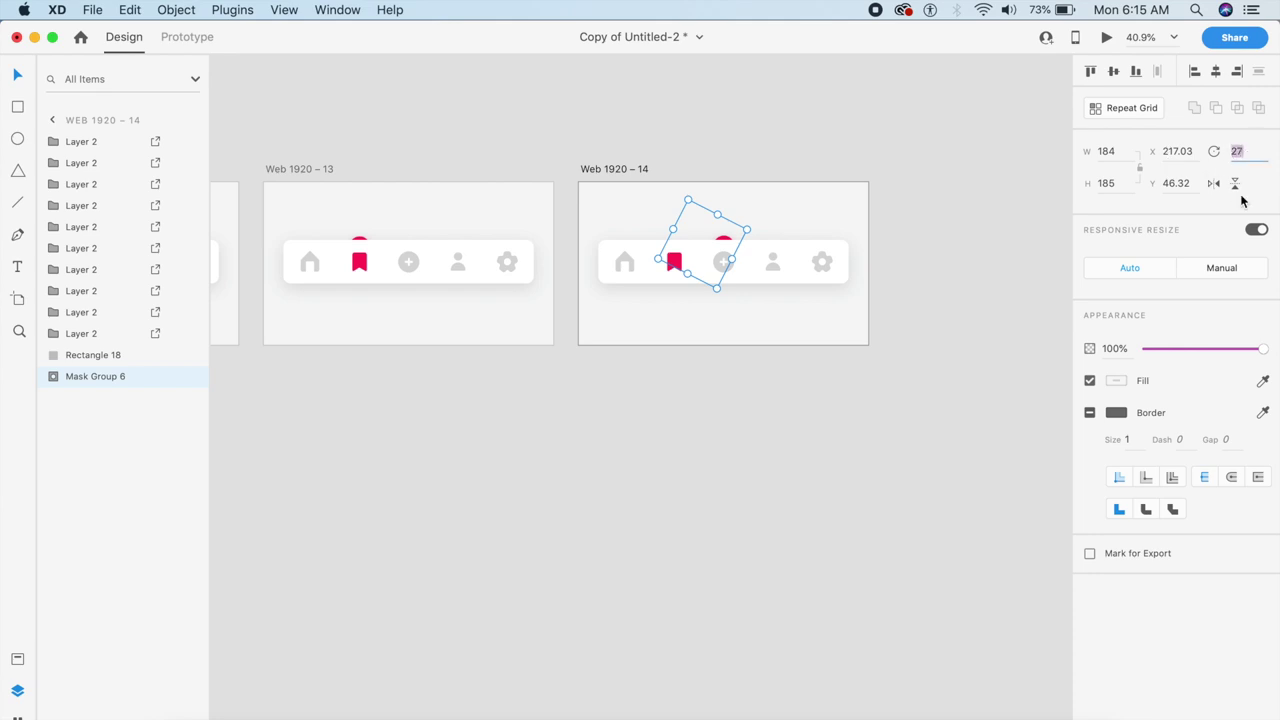
text(-200)
key(Return)
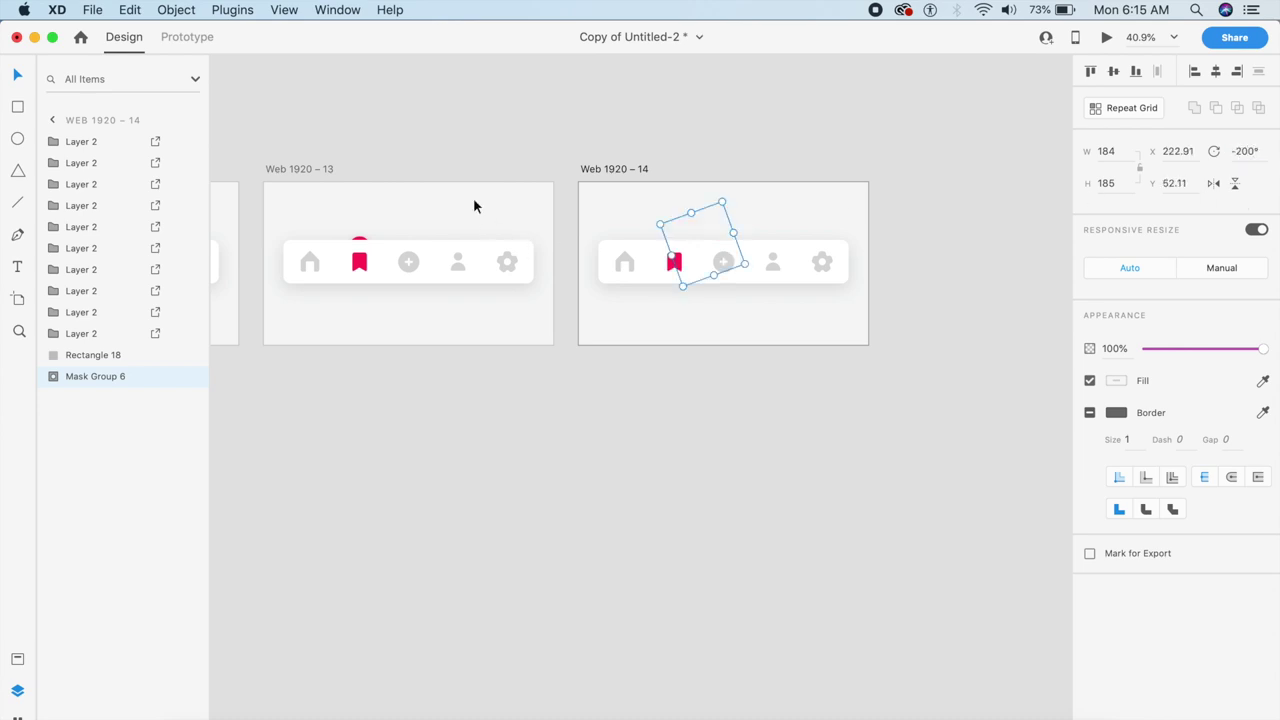
Preview the prototype starting from Web 1920 – 13 to check the indicator's transition, and close the preview.
click(473, 197)
click(417, 206)
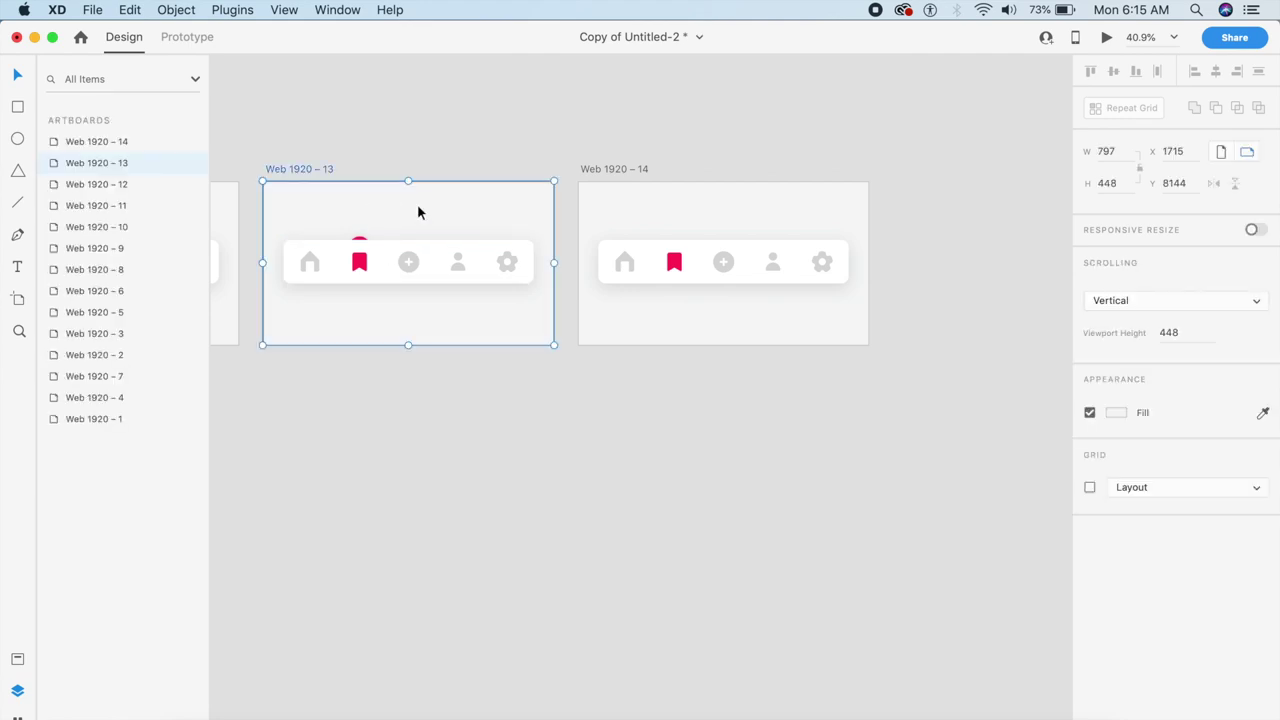
click(1107, 37)
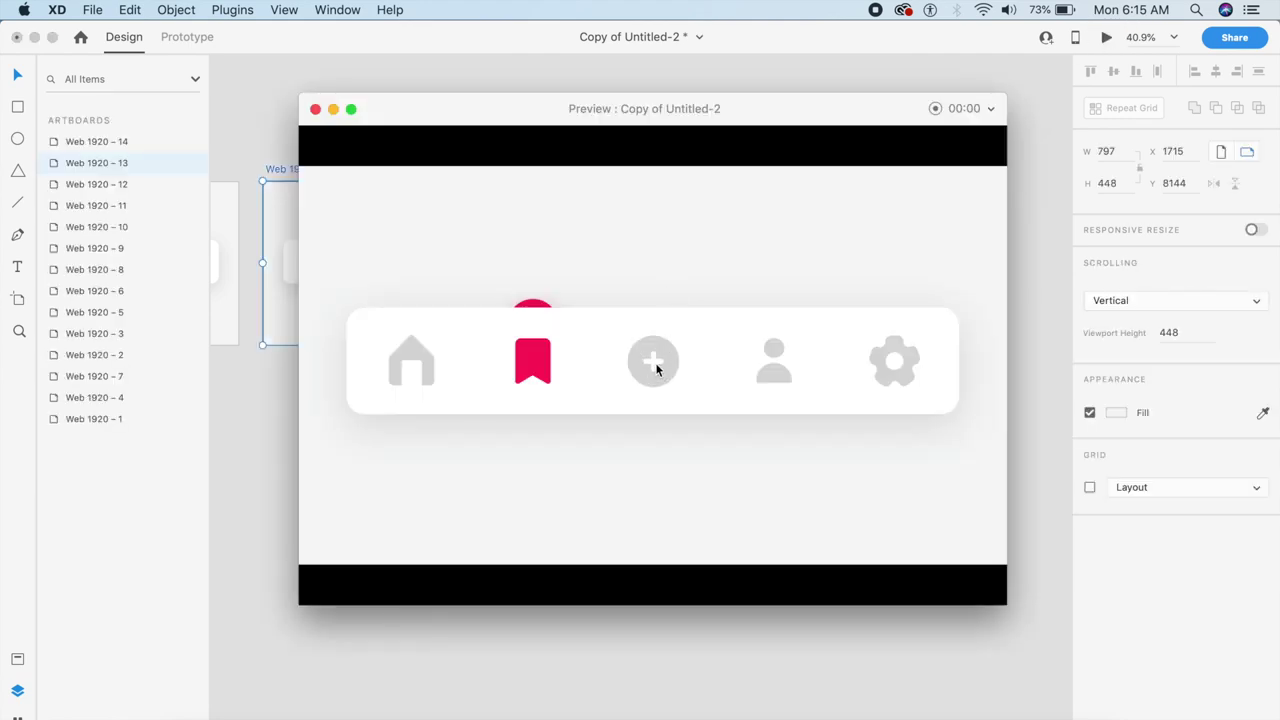
click(315, 110)
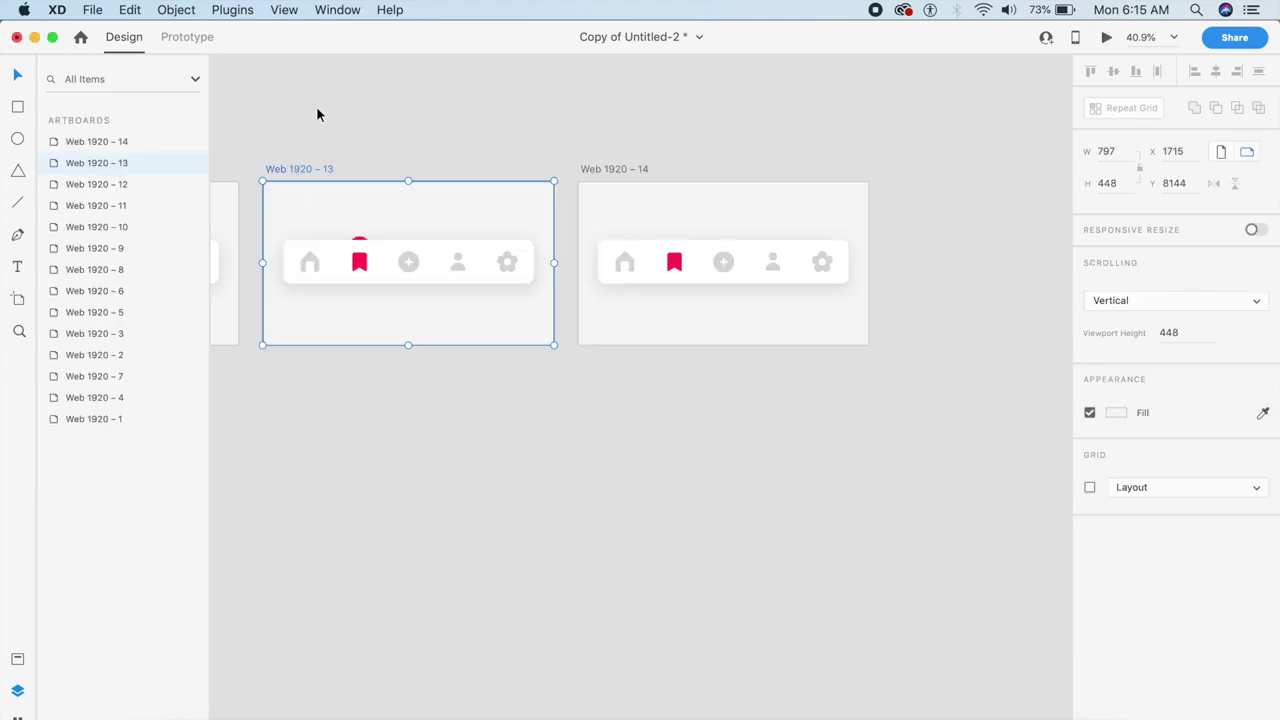
click(617, 205)
click(617, 205)
key(Escape)
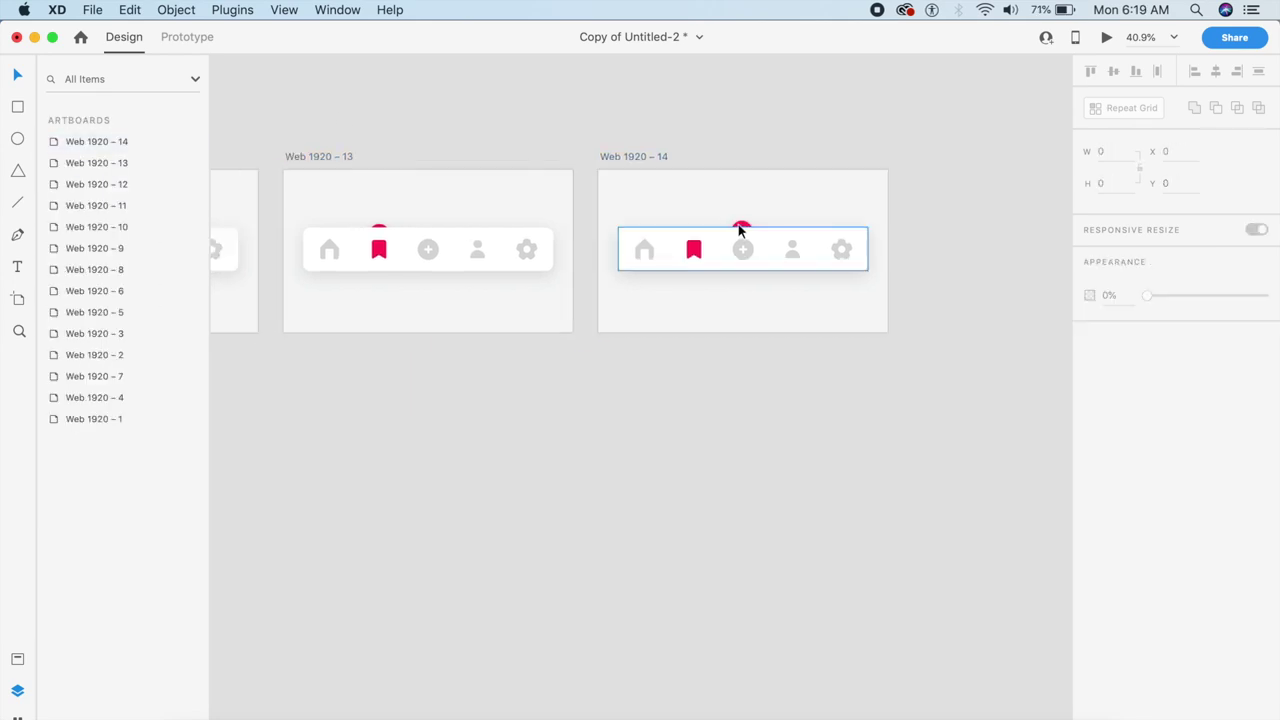
Compare the rotation and position of the indicator mask groups on Web 1920 – 14 and Web 1920 – 13.
click(740, 229)
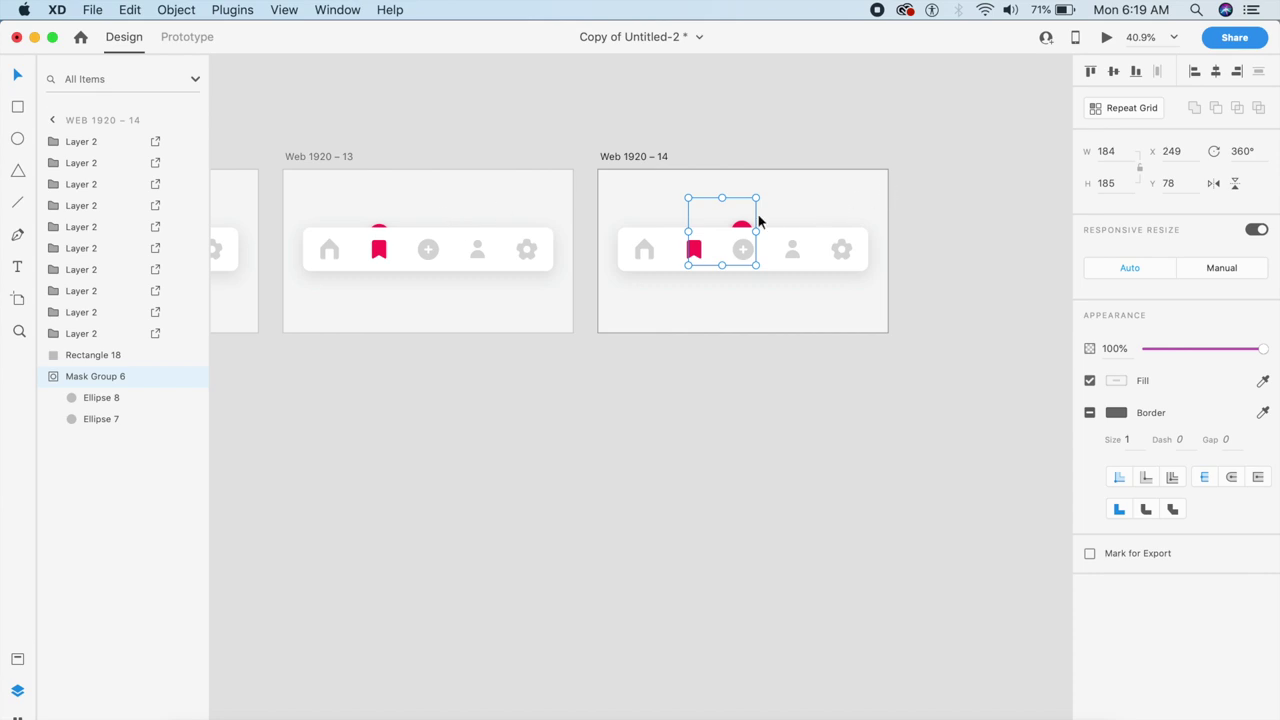
click(382, 228)
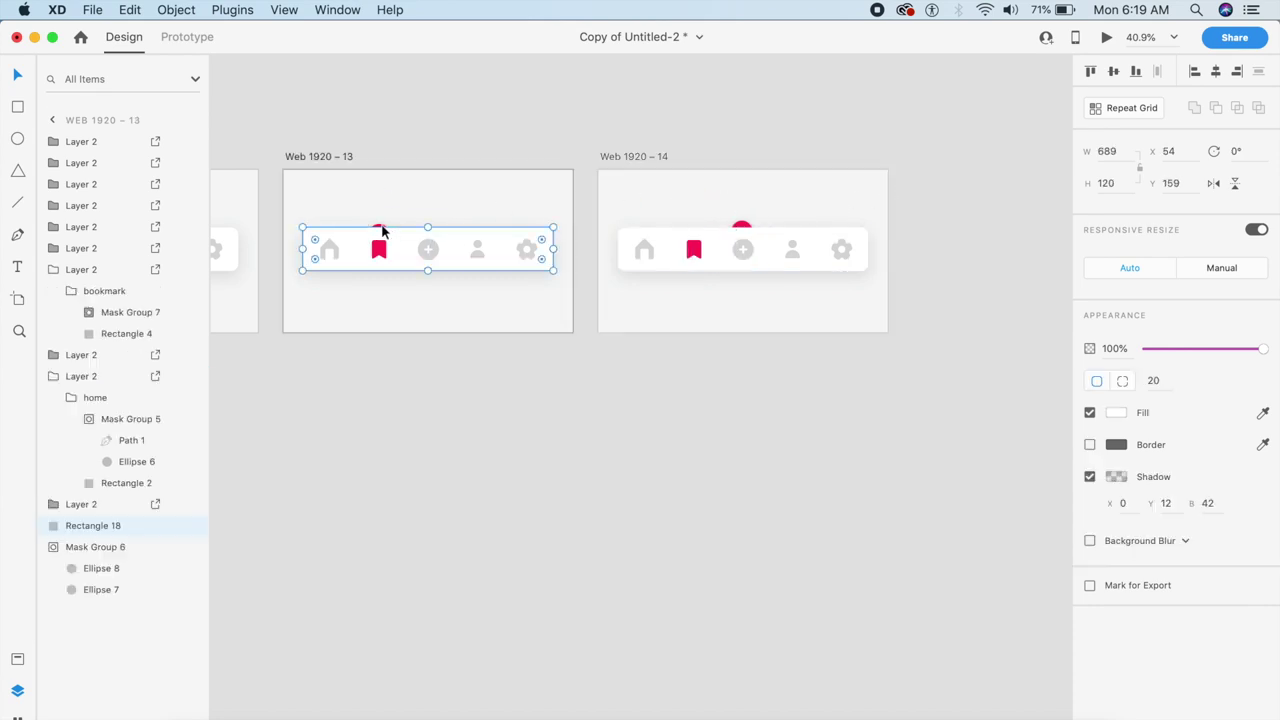
click(742, 227)
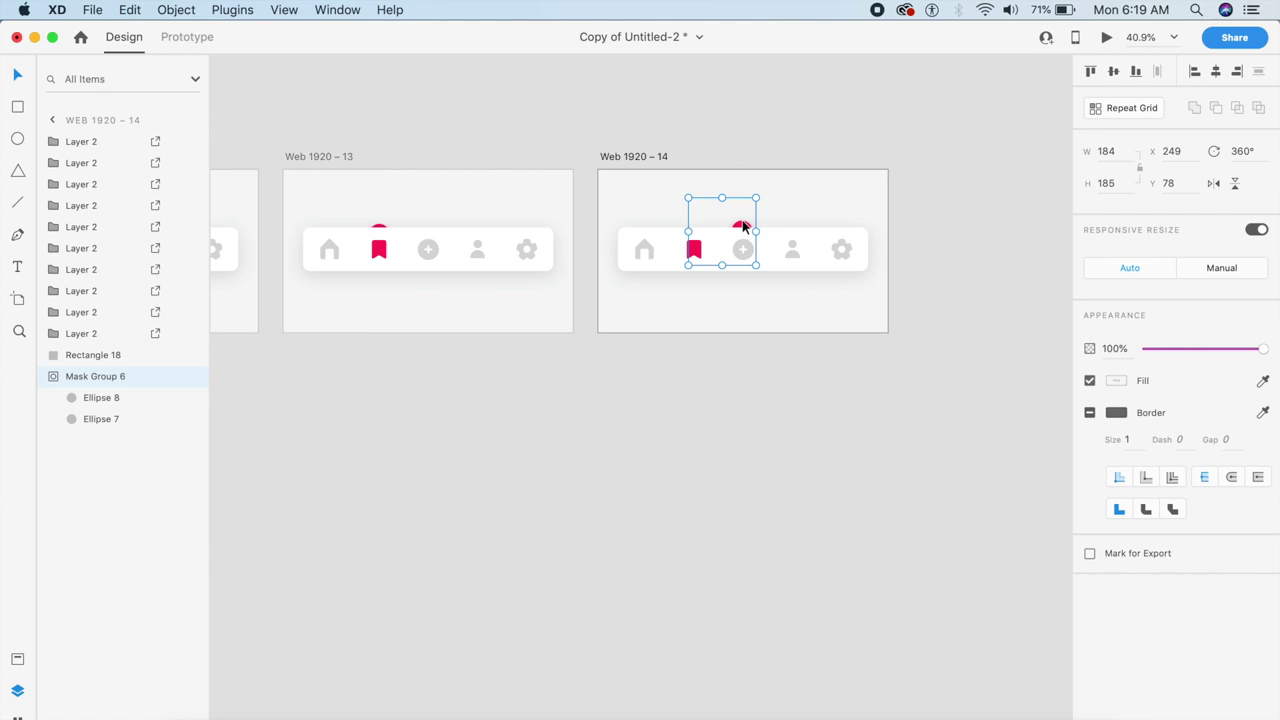
click(380, 228)
click(380, 228)
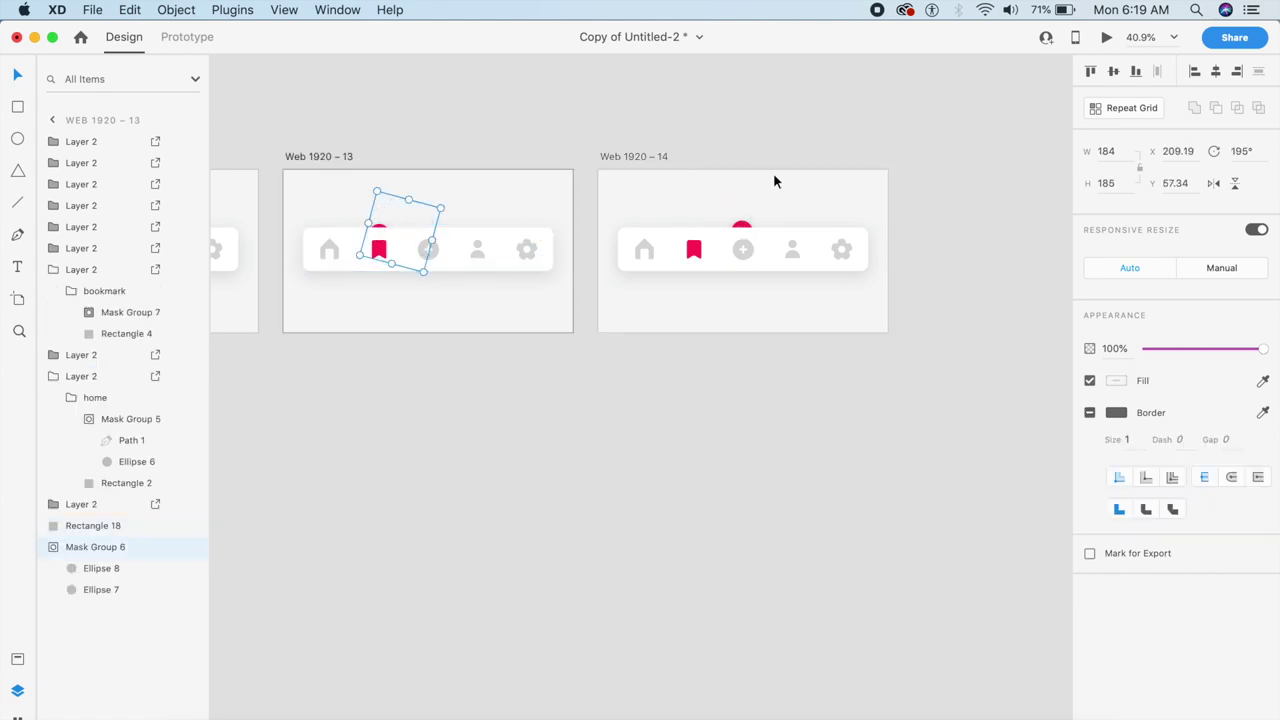
click(1252, 150)
click(740, 226)
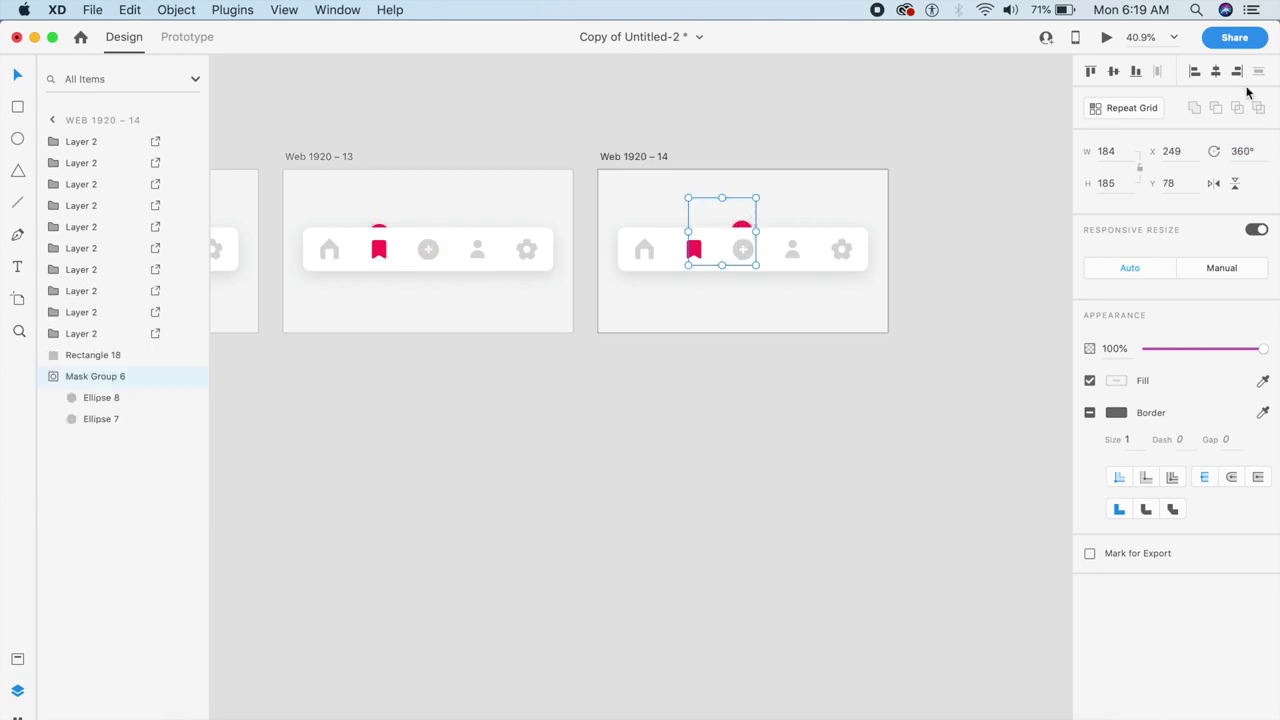
Nudge the pinkish-red circle inside the indicator mask group on Web 1920 – 14 slightly downward.
double_click(745, 228)
click(744, 227)
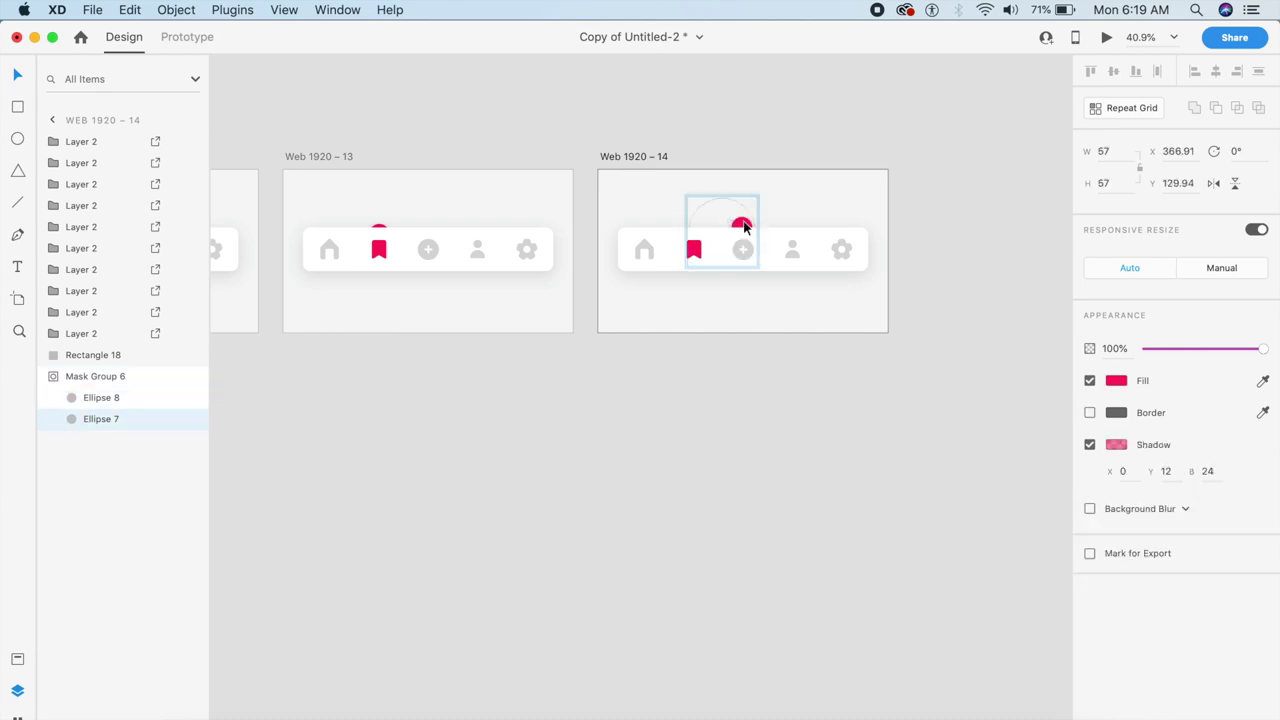
key(shift+Down)
key(Down)
key(Down)
key(Down)
click(852, 178)
Preview the prototype from Web 1920 – 12, trigger the bookmark and plus transitions again, and close the preview.
scroll(852, 176, left, 10)
click(511, 196)
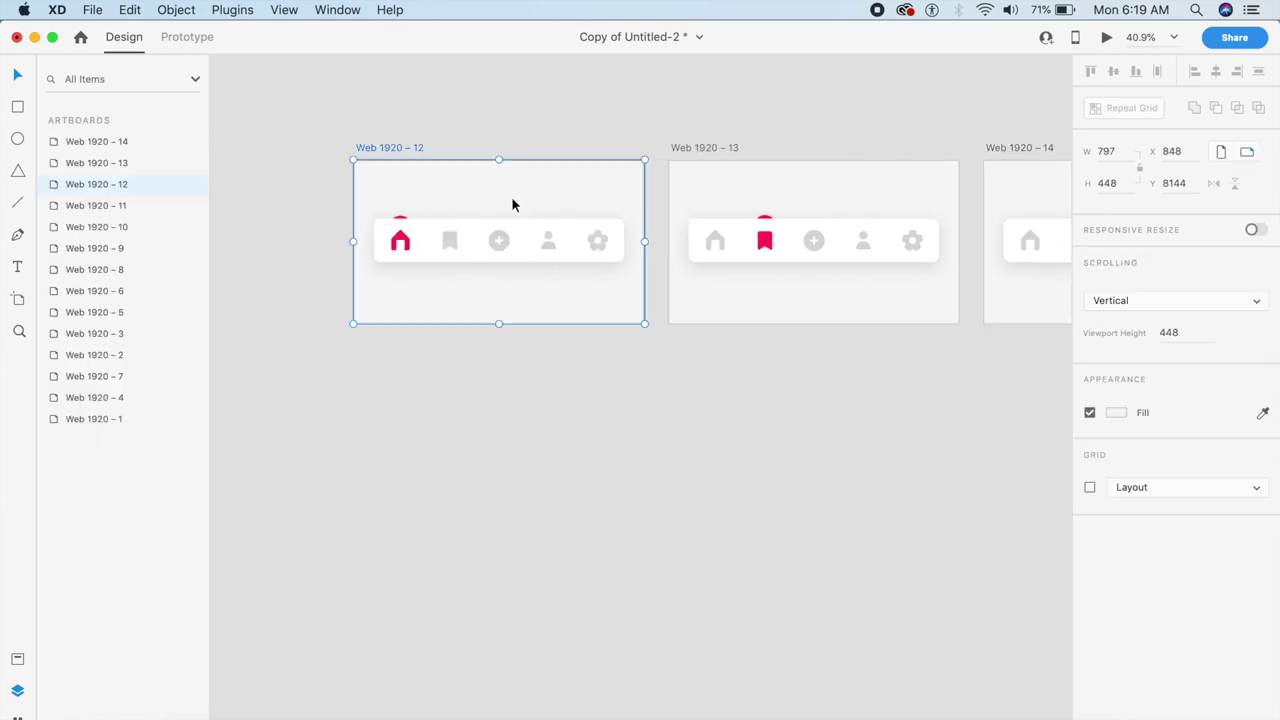
click(1106, 37)
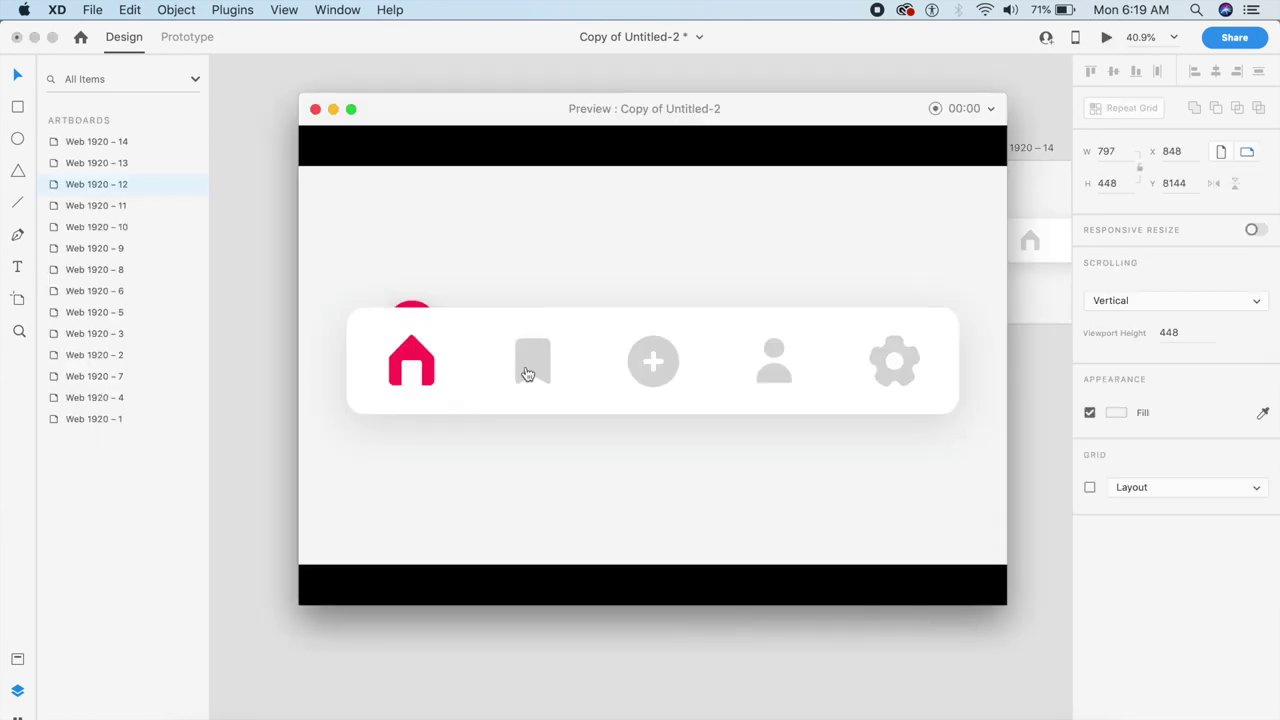
click(526, 364)
click(655, 368)
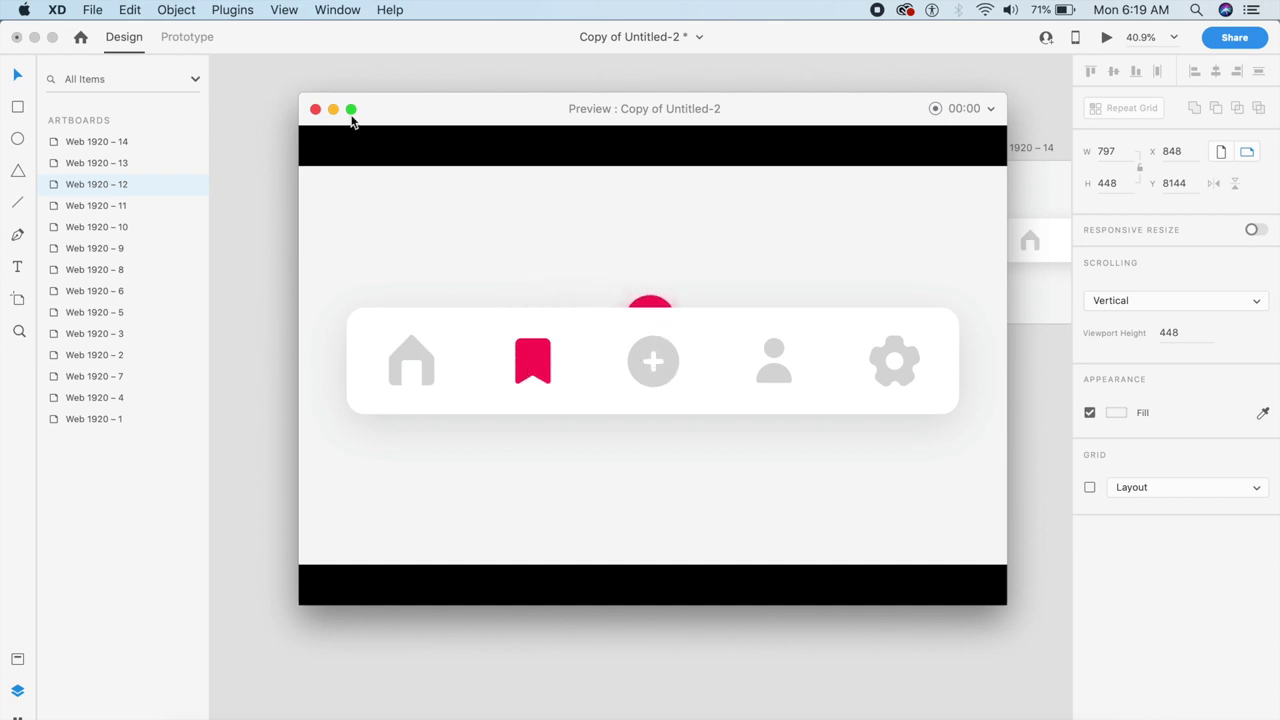
click(316, 108)
Place a copy of the Web 1920 – 12 artboard on an empty area of the canvas.
scroll(774, 318, right, 5)
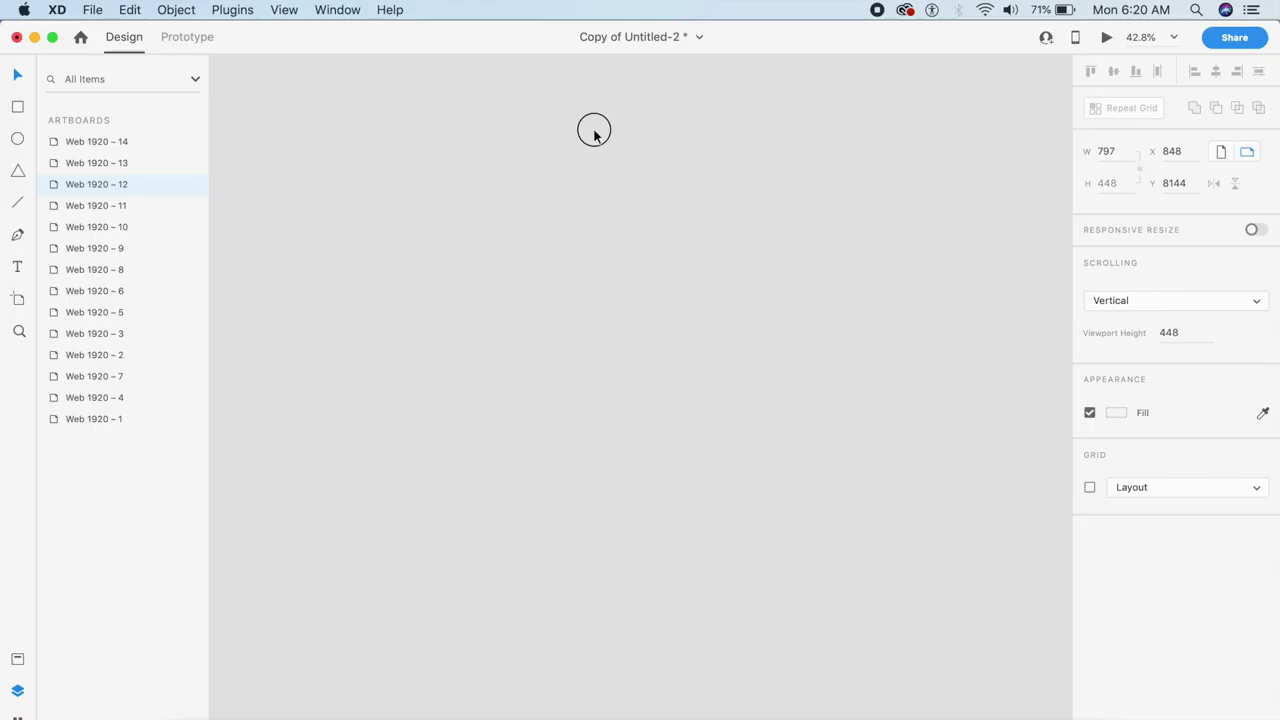
key(super+z)
key(super+z)
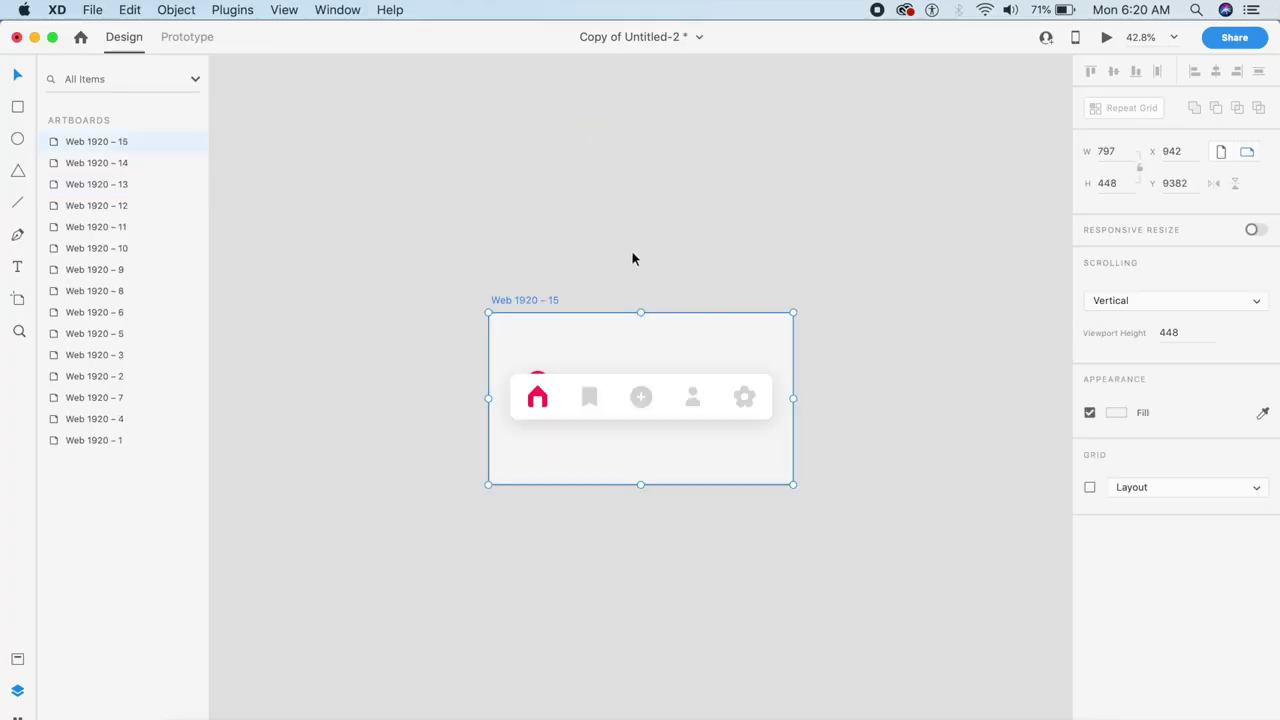
scroll(525, 303, up, 5)
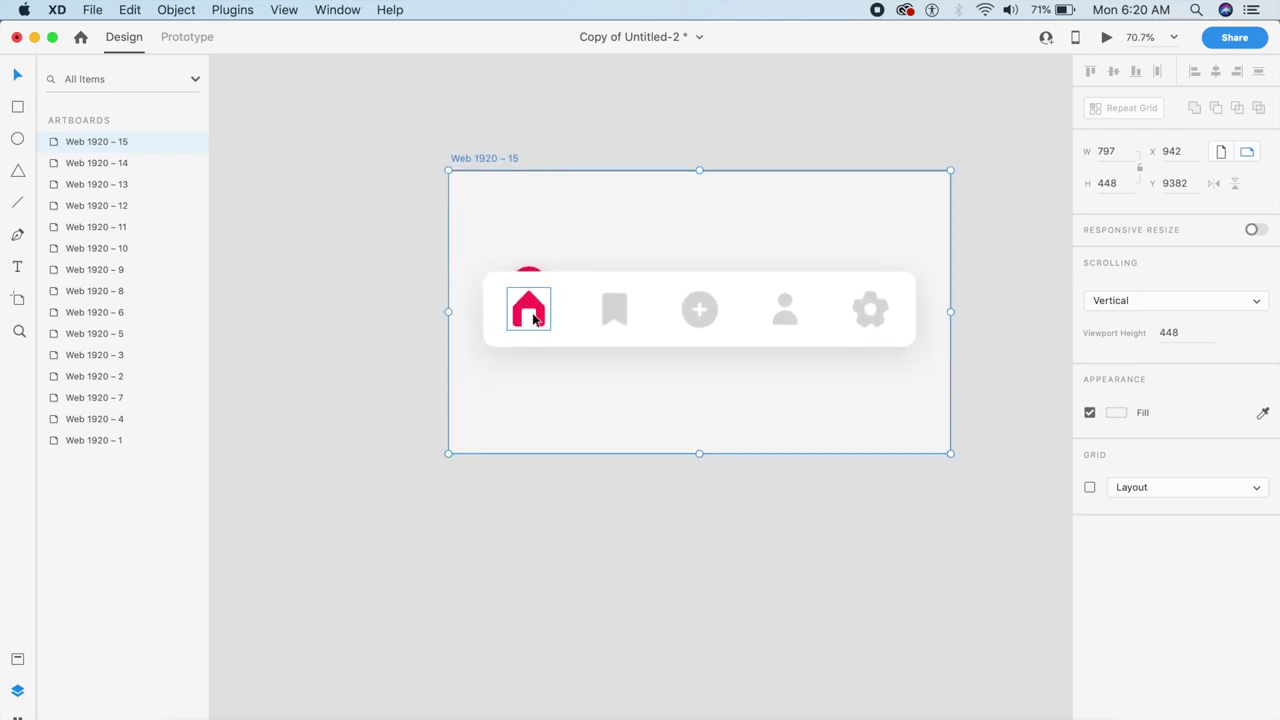
Delete the indicator circle and the masked coloured icon copies from Web 1920 – 15, leaving only the grey icons on the bar.
click(530, 268)
key(Delete)
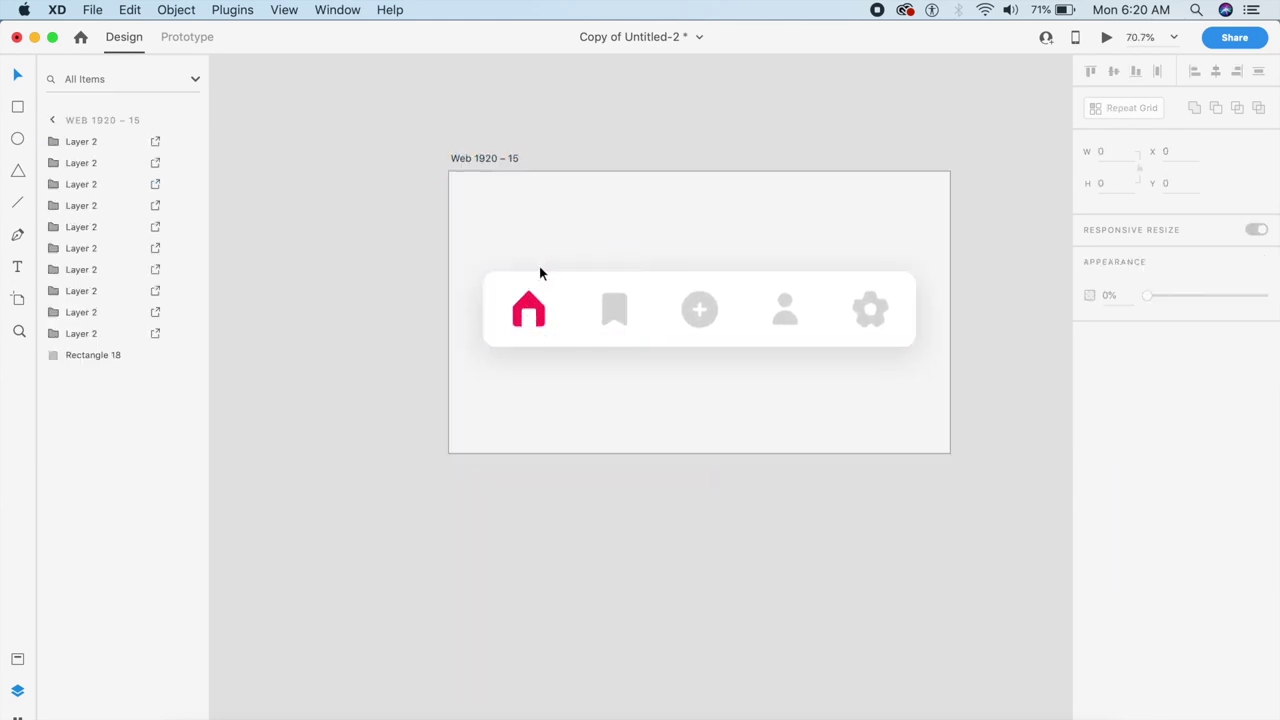
click(526, 318)
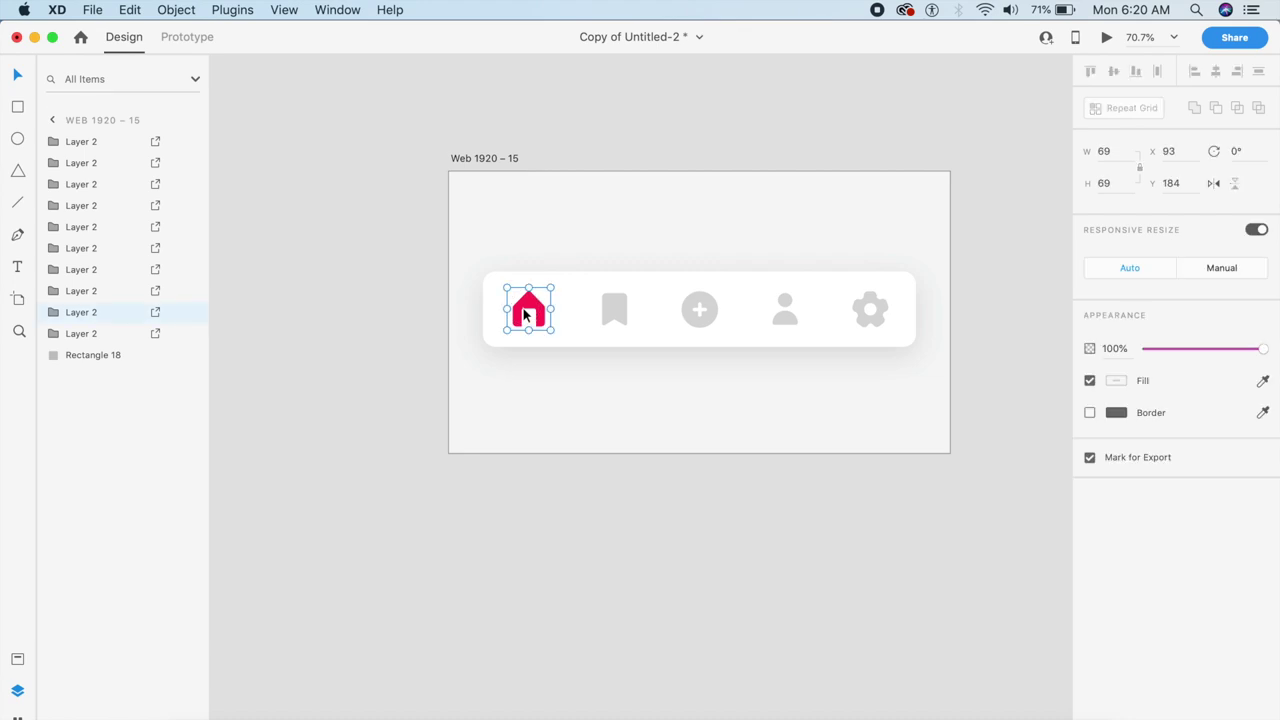
key(Delete)
click(607, 300)
shift+click(700, 309)
shift+click(780, 315)
shift+click(886, 301)
click(540, 463)
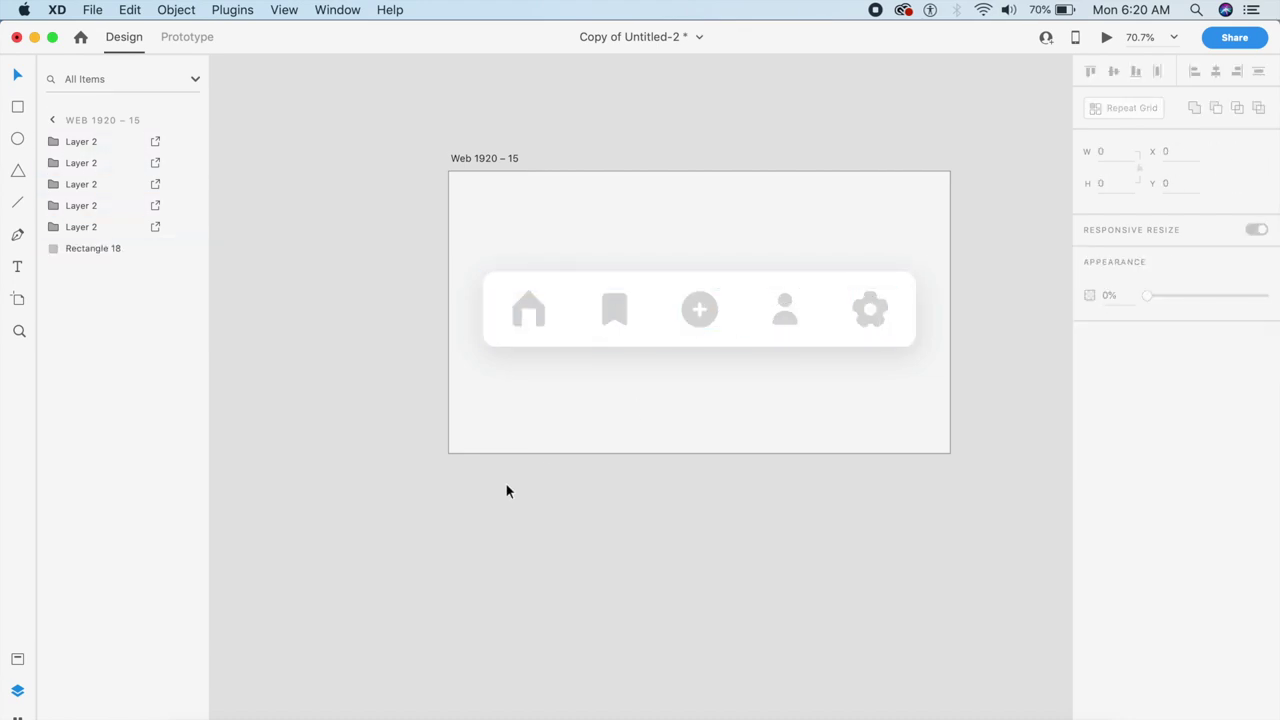
Inspect the nested home group inside the grey home icon on Web 1920 – 15.
click(530, 312)
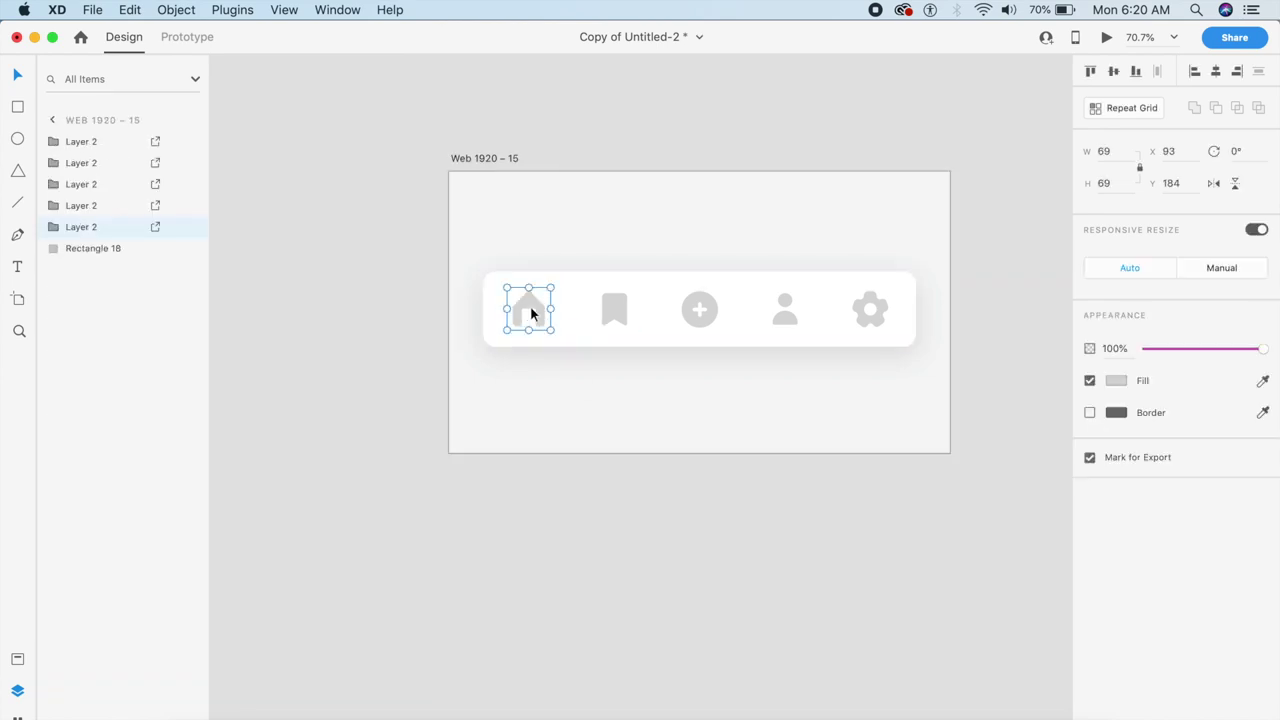
double_click(535, 303)
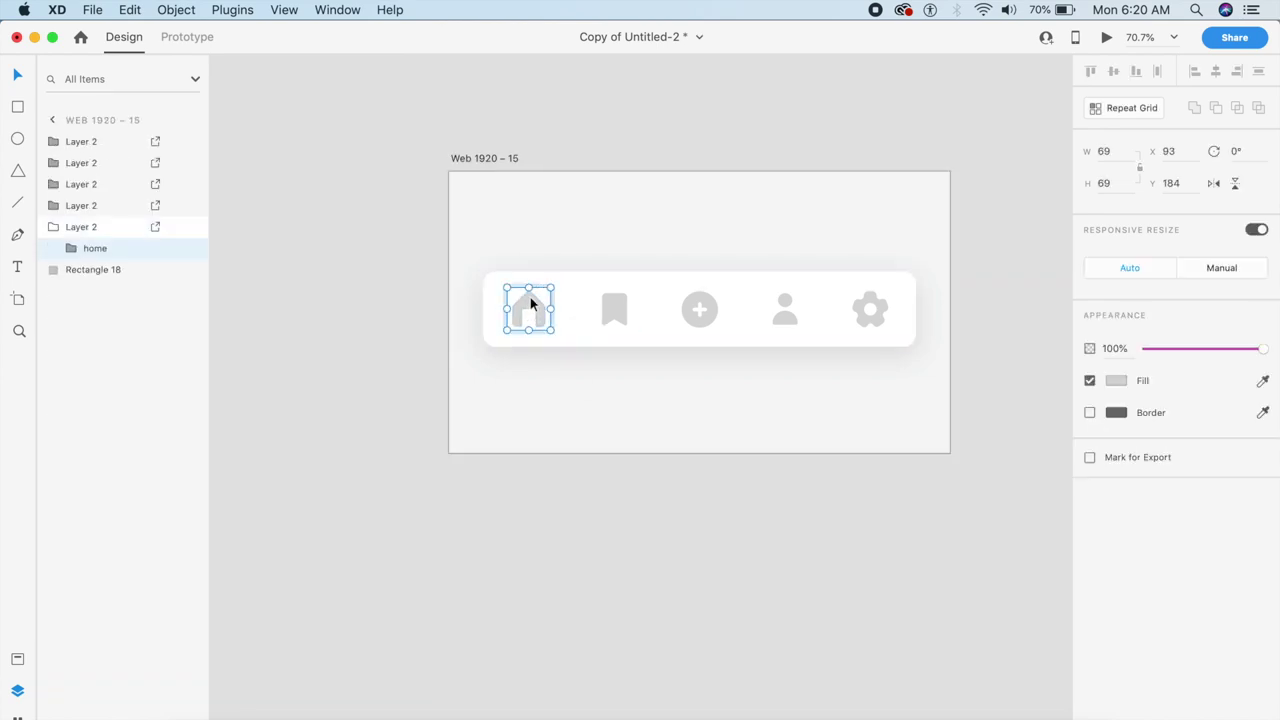
double_click(531, 303)
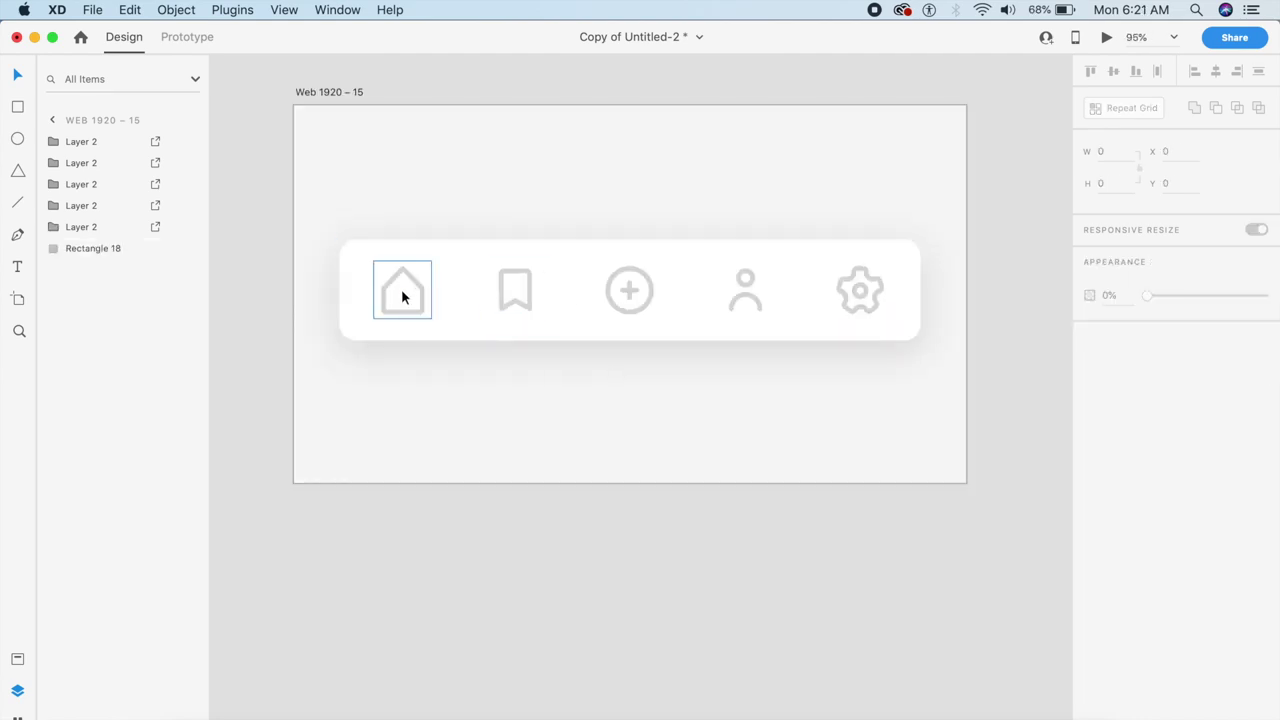
Check the five outline icons on the Web 1920 – 15 tab bar by selecting each in turn.
click(401, 289)
click(527, 298)
click(612, 293)
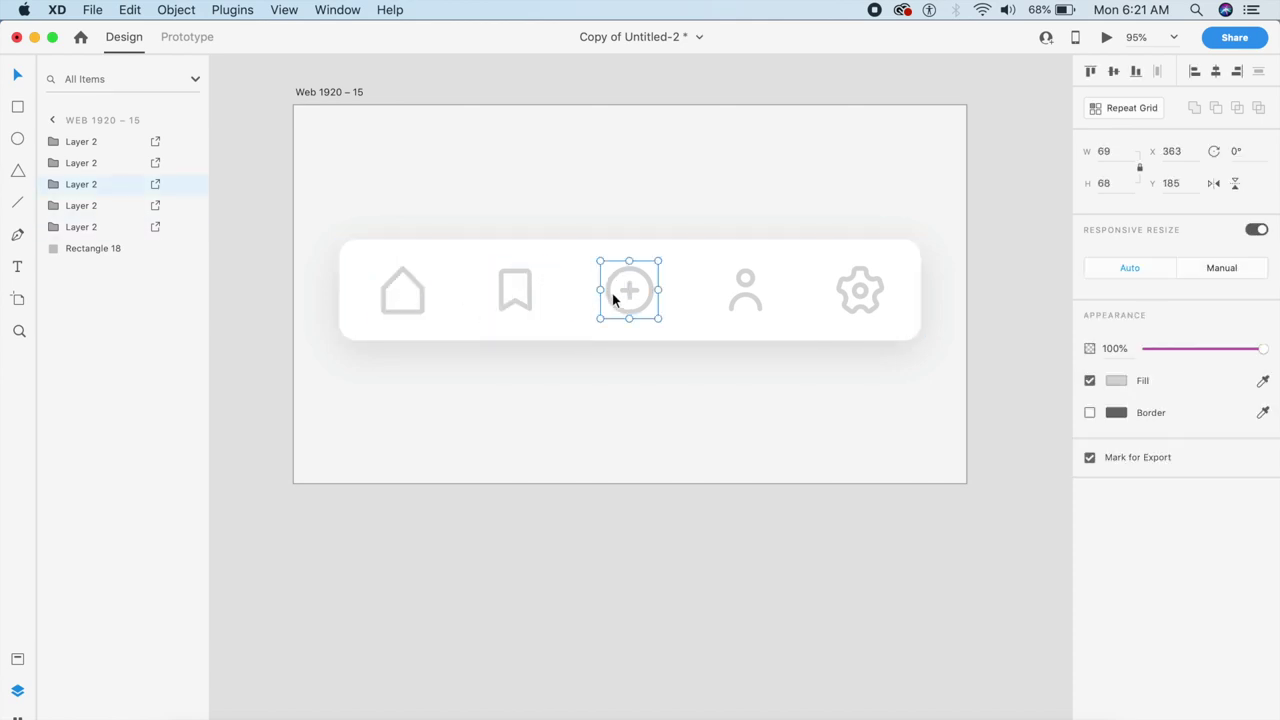
click(775, 295)
click(862, 306)
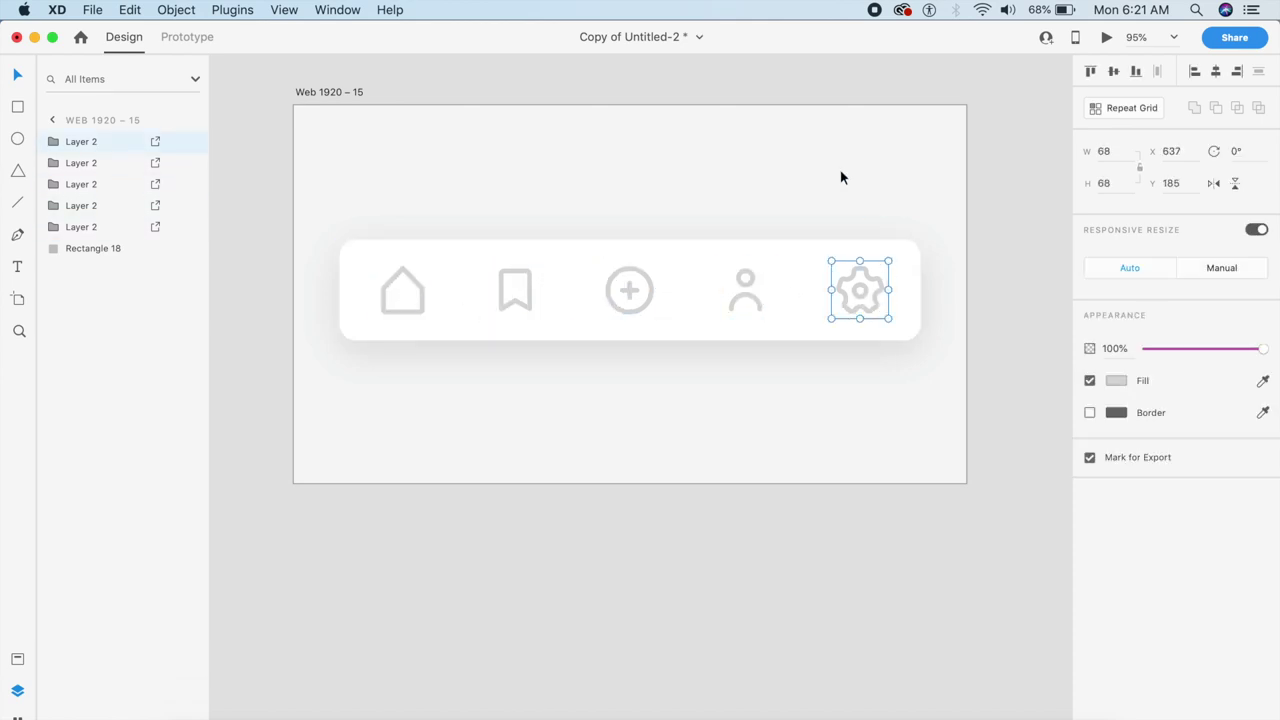
click(798, 180)
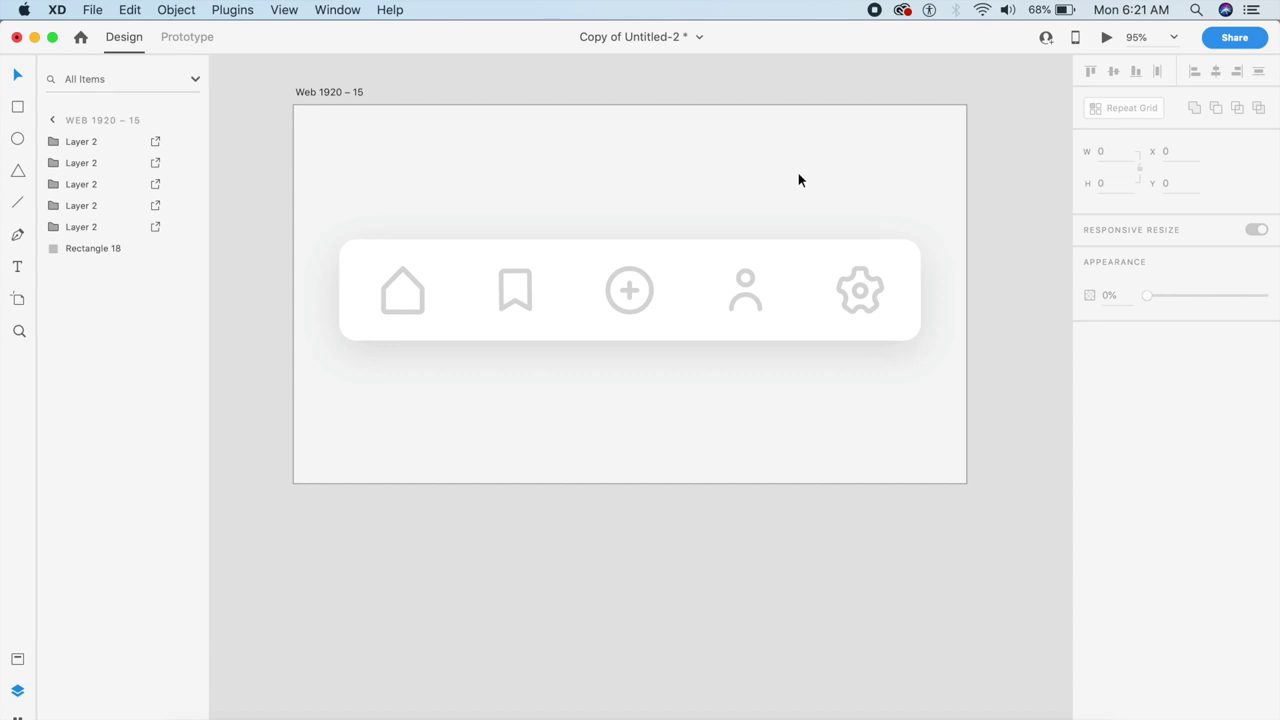
click(421, 308)
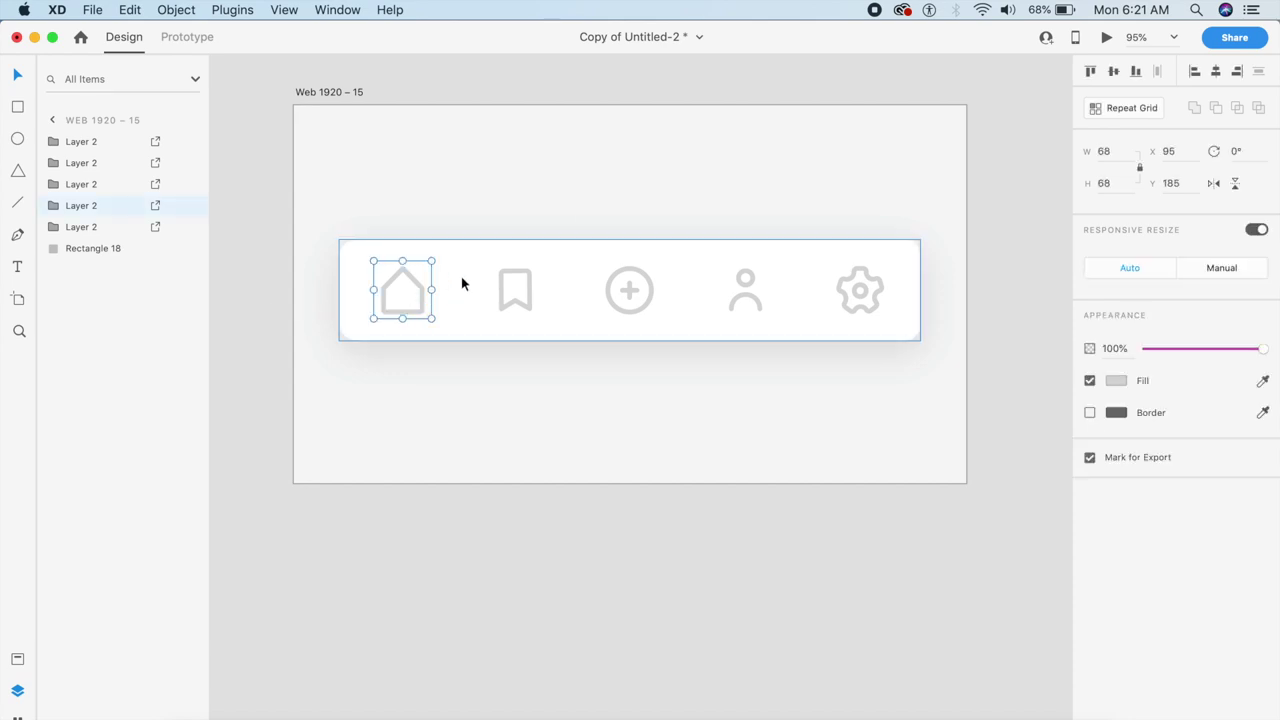
click(464, 182)
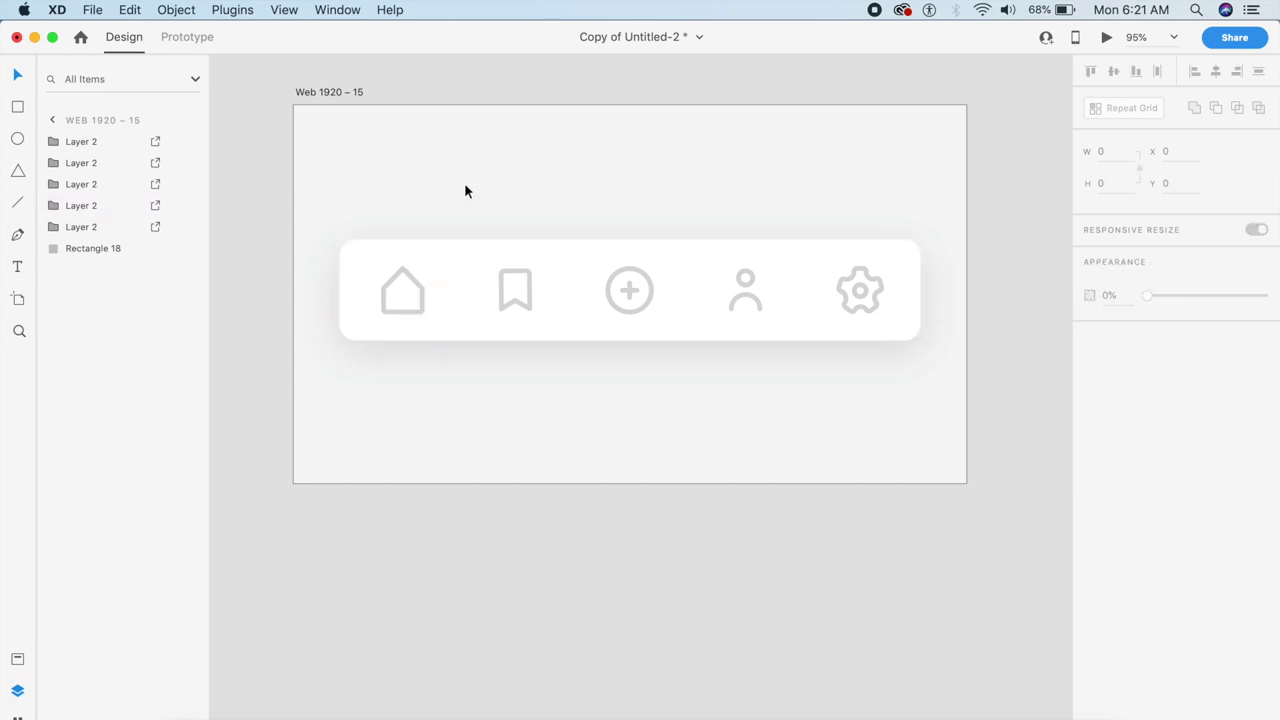
Change the outline home icon's fill to blue #3463FF.
click(424, 311)
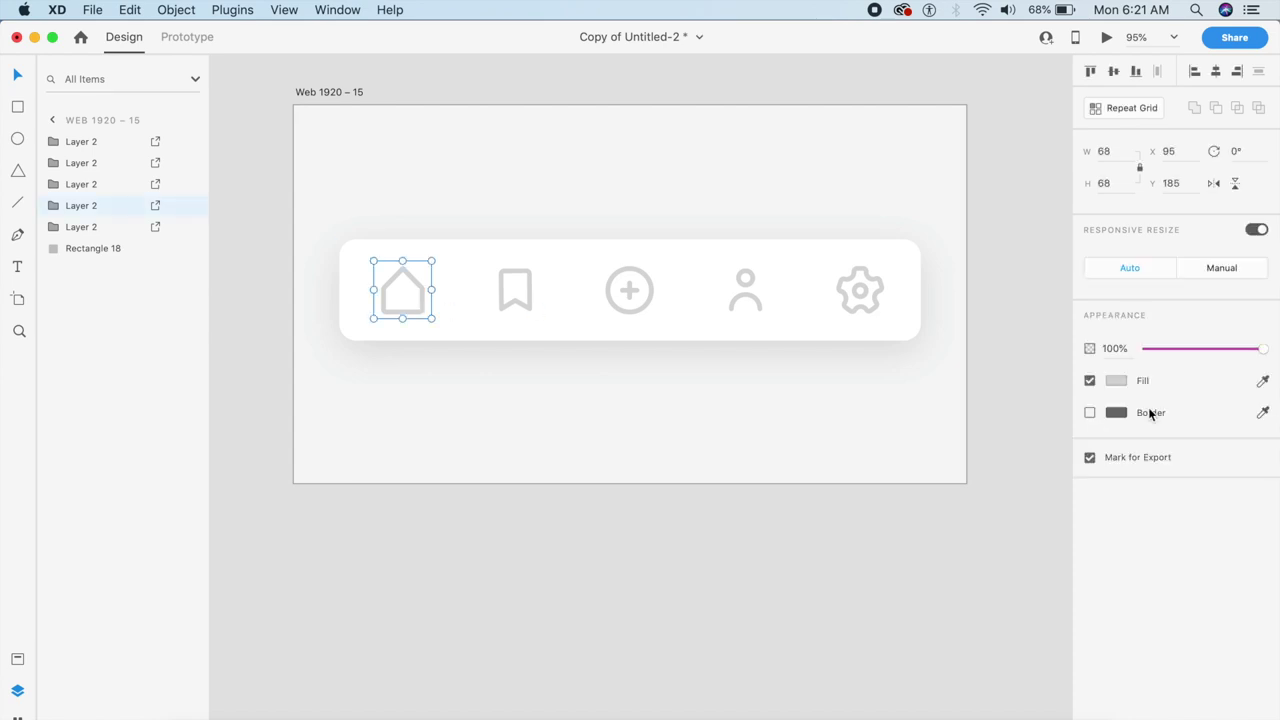
click(1116, 380)
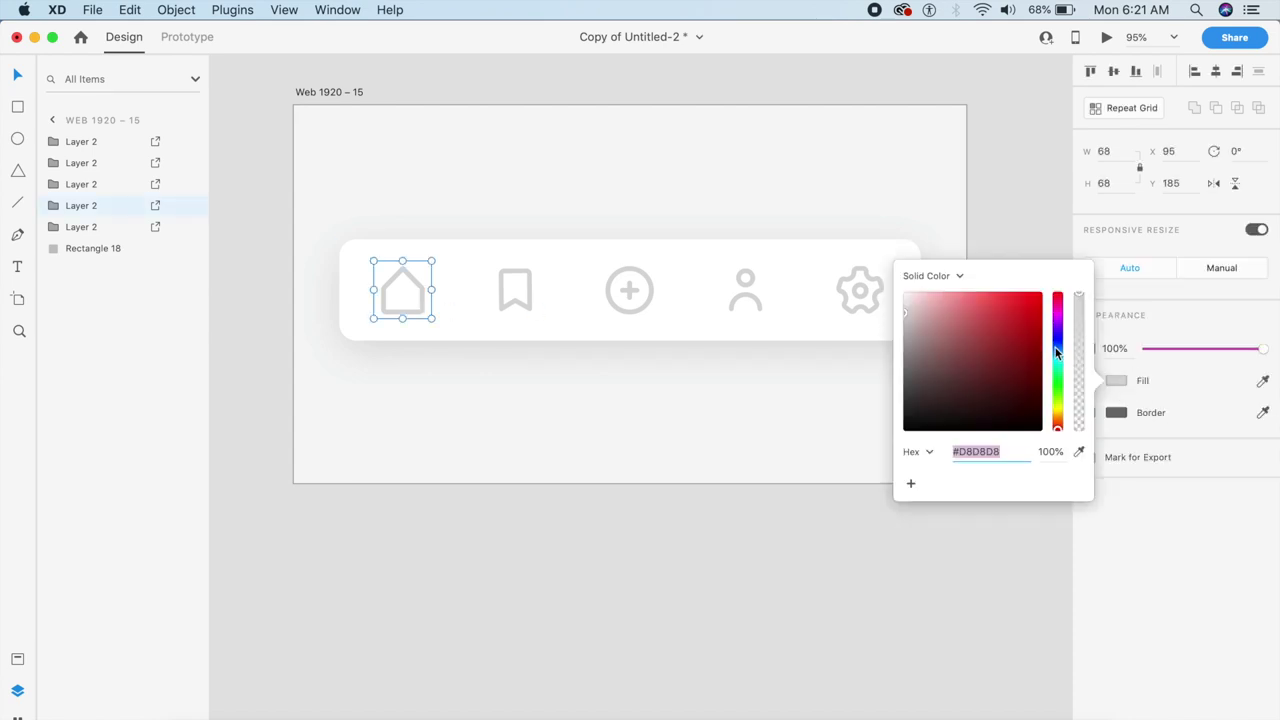
drag(1056, 352, 1055, 346)
click(1020, 296)
drag(1025, 305, 1013, 280)
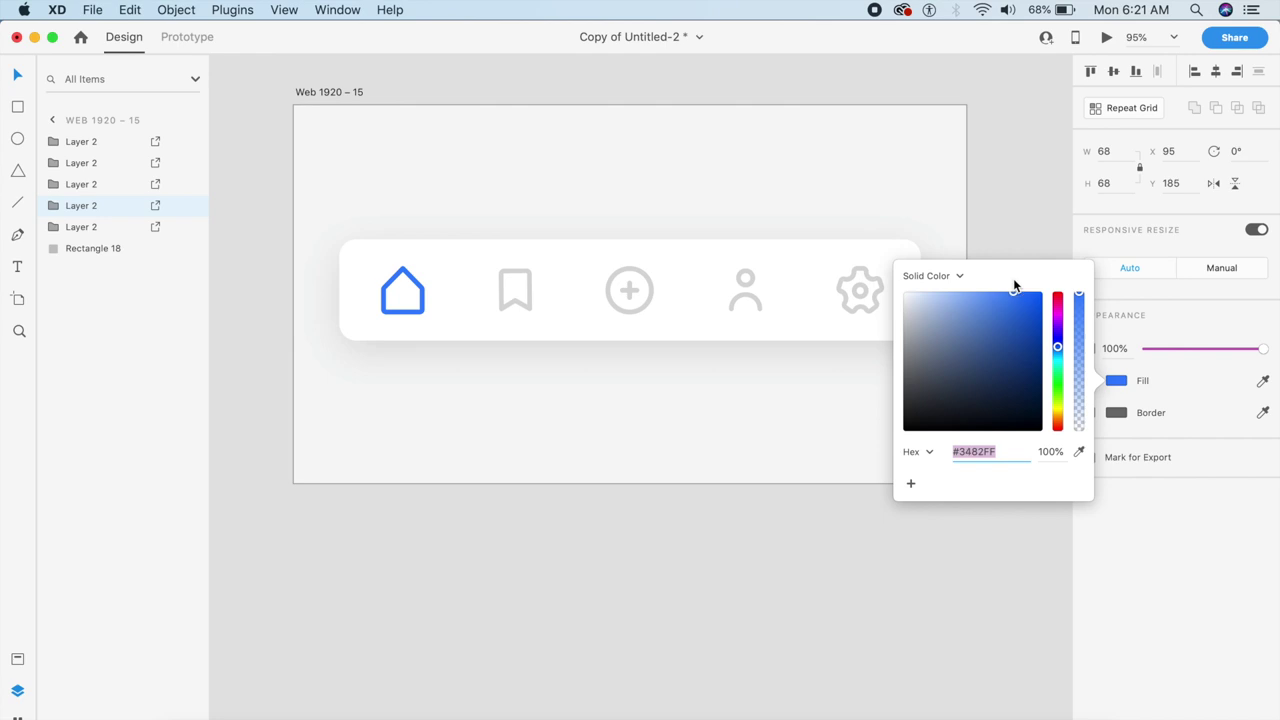
click(1058, 346)
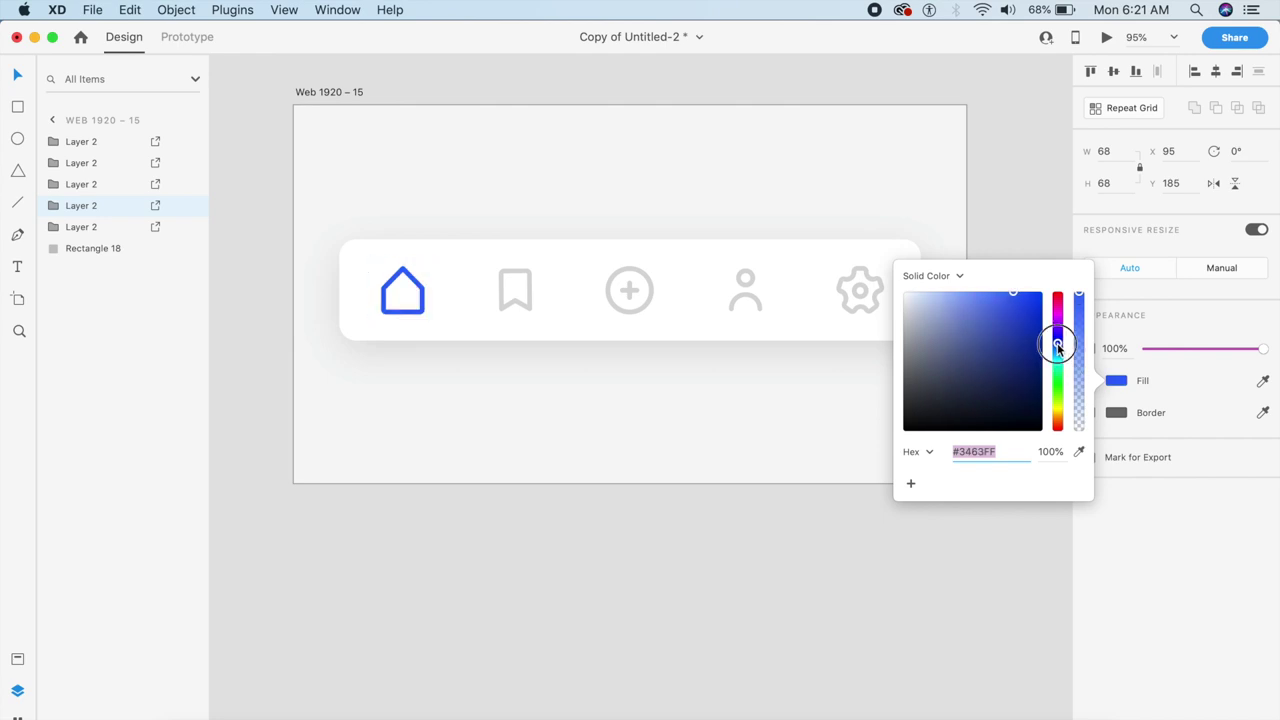
click(646, 177)
Shrink the blue home icon proportionally to about 42 × 42, keeping its upper edge in place.
scroll(646, 177, up, 5)
scroll(646, 177, down, 5)
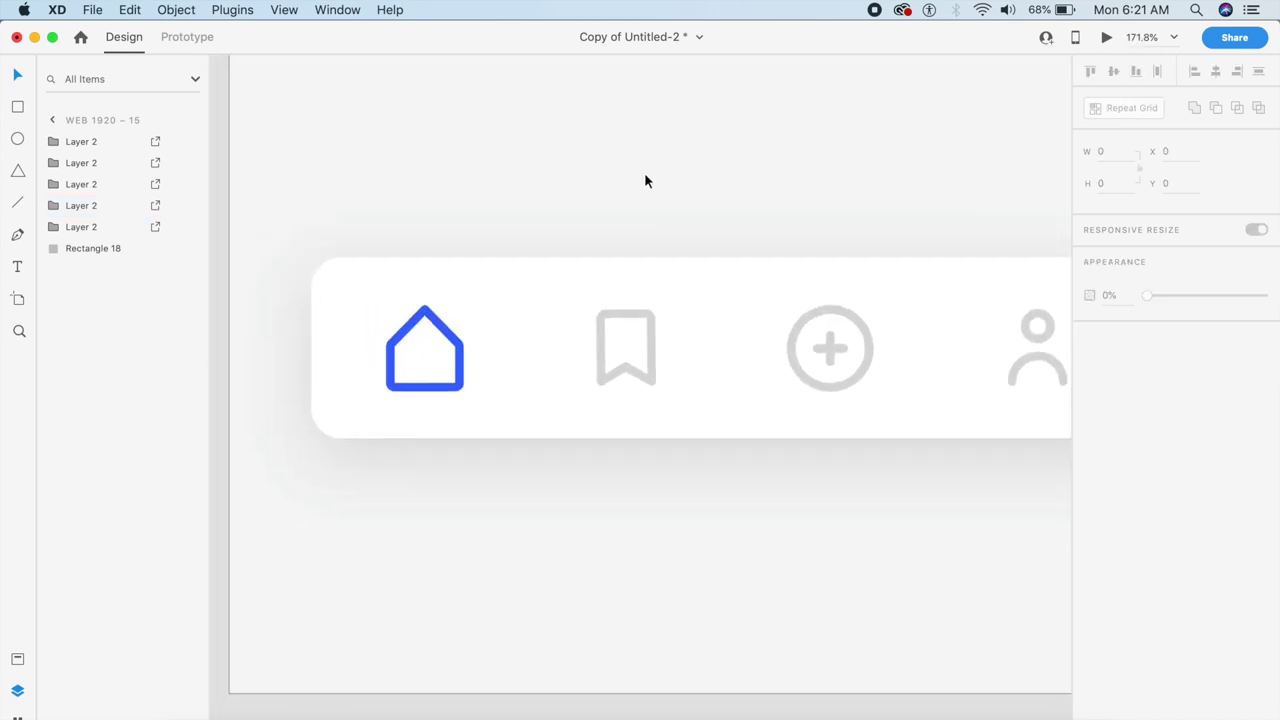
click(500, 336)
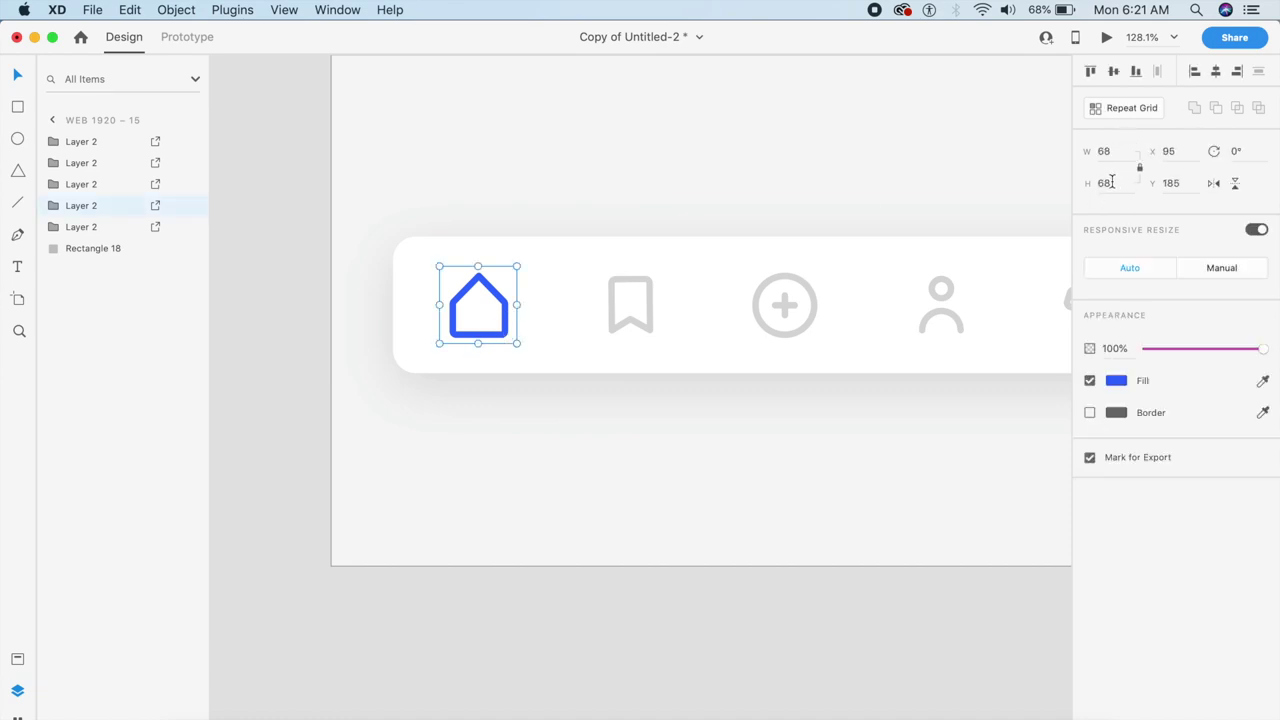
drag(478, 342, 479, 315)
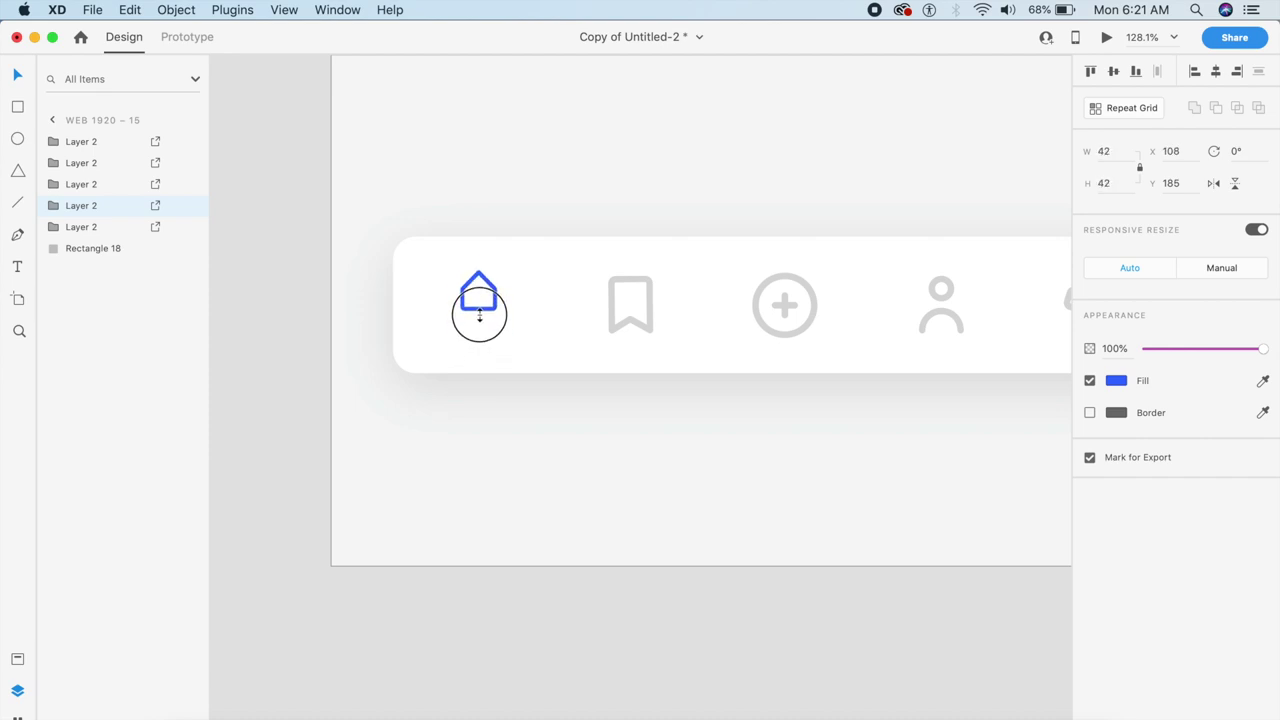
drag(479, 315, 479, 315)
click(533, 405)
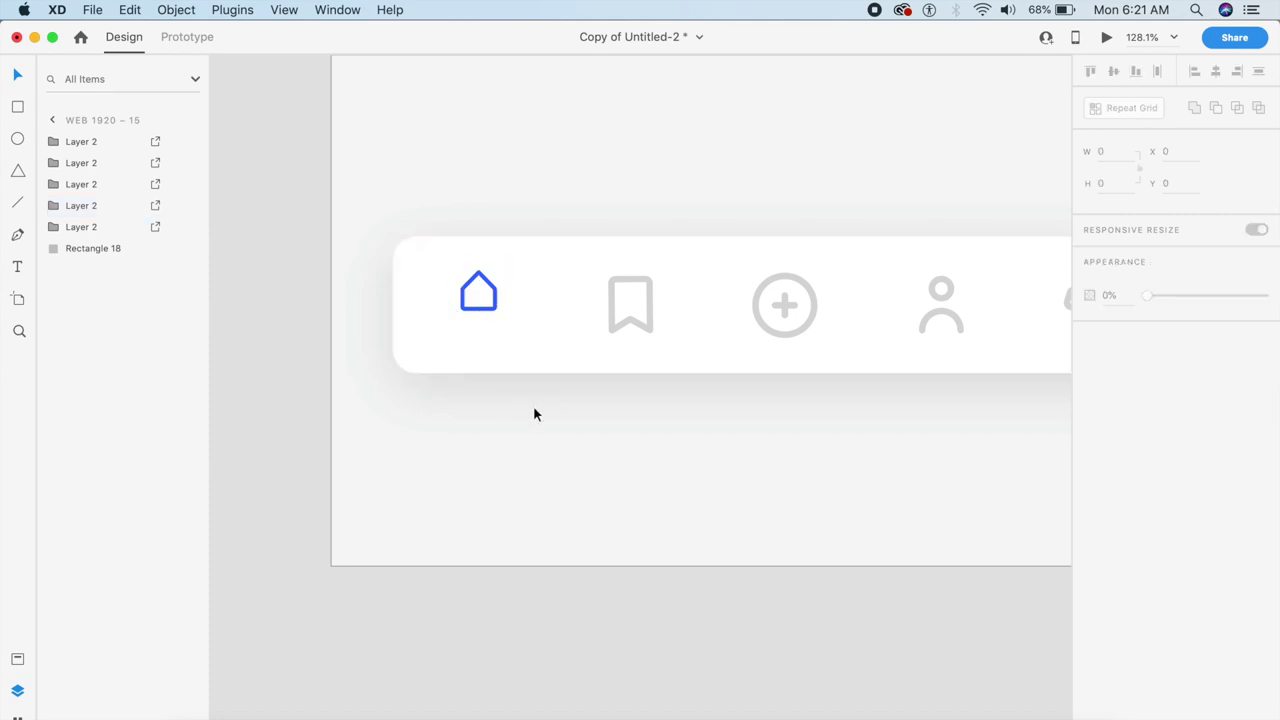
Add a text label reading "Home" directly below the blue home icon.
key(t)
click(456, 338)
click(456, 331)
text(Home)
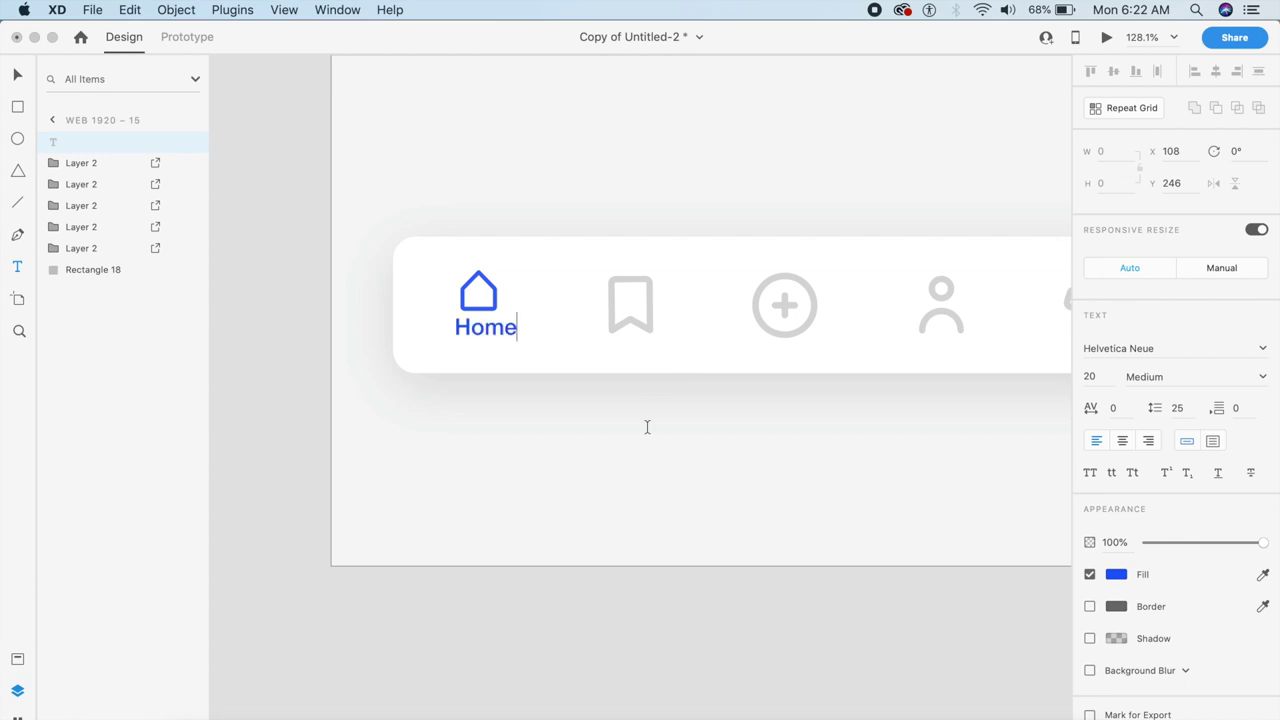
key(Escape)
key(Escape)
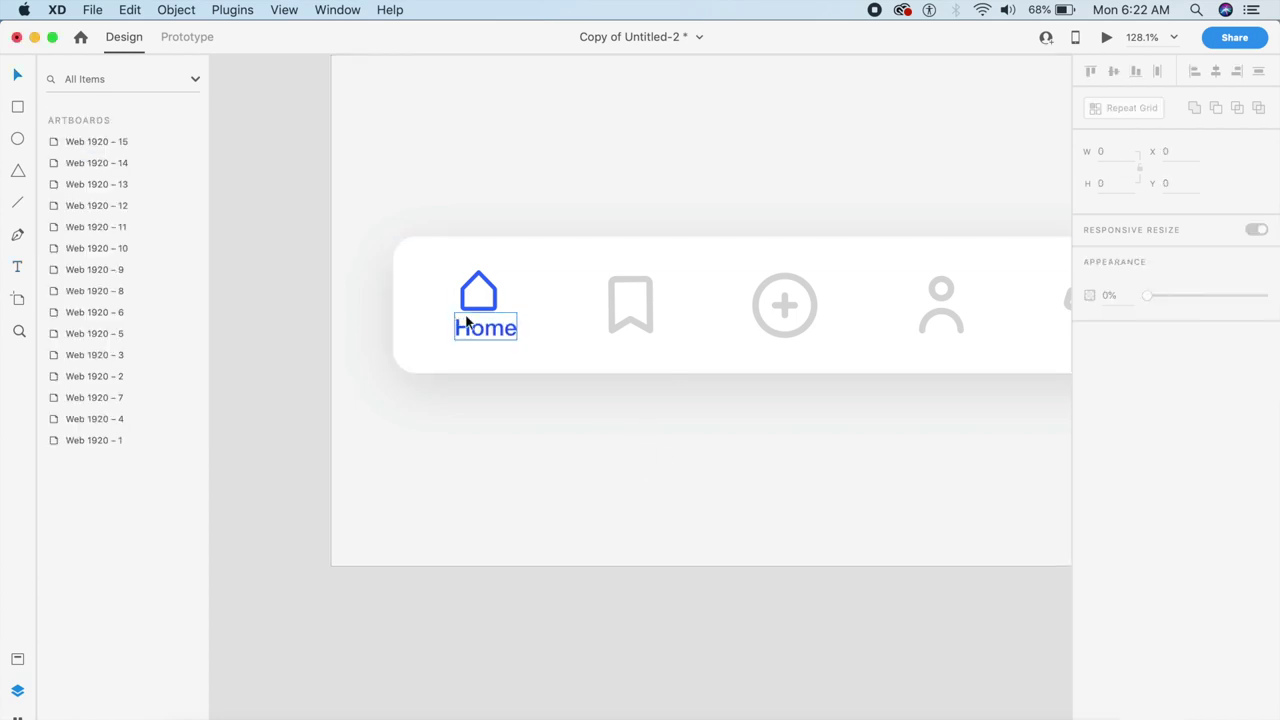
Set the Home label's font size to 16.
click(510, 338)
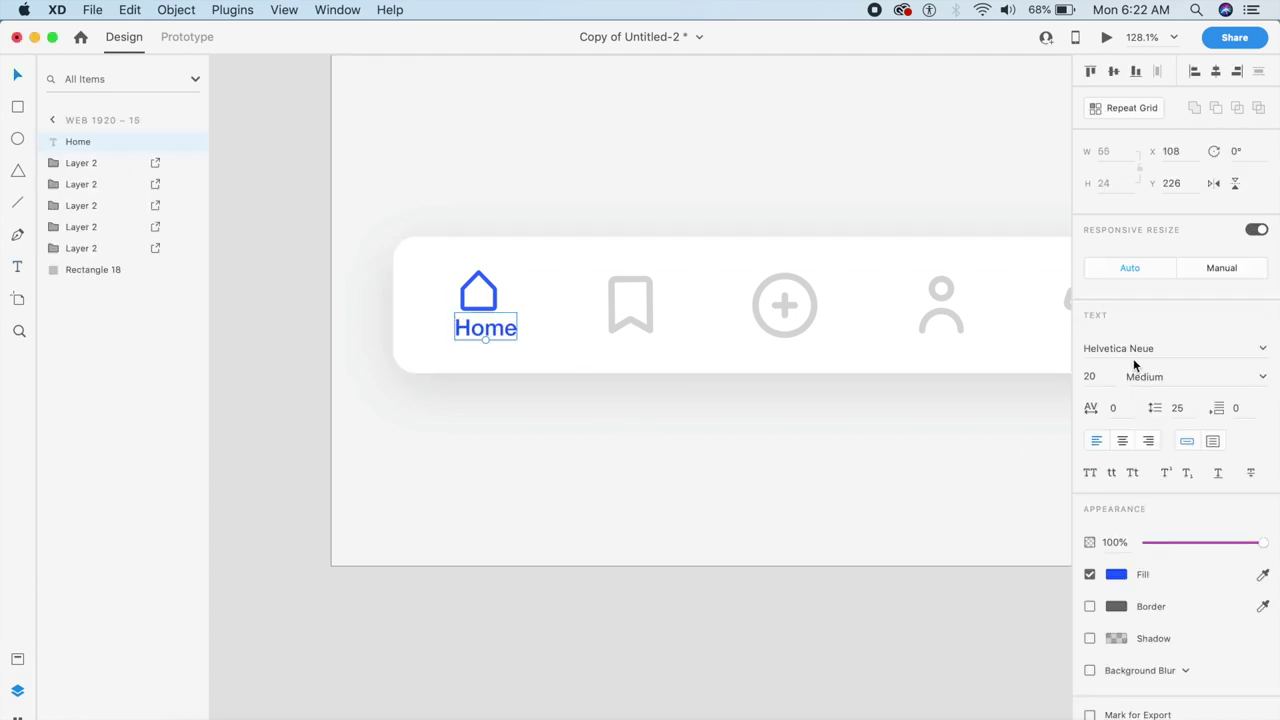
click(1108, 378)
text(14)
key(Return)
key(Up)
key(Up)
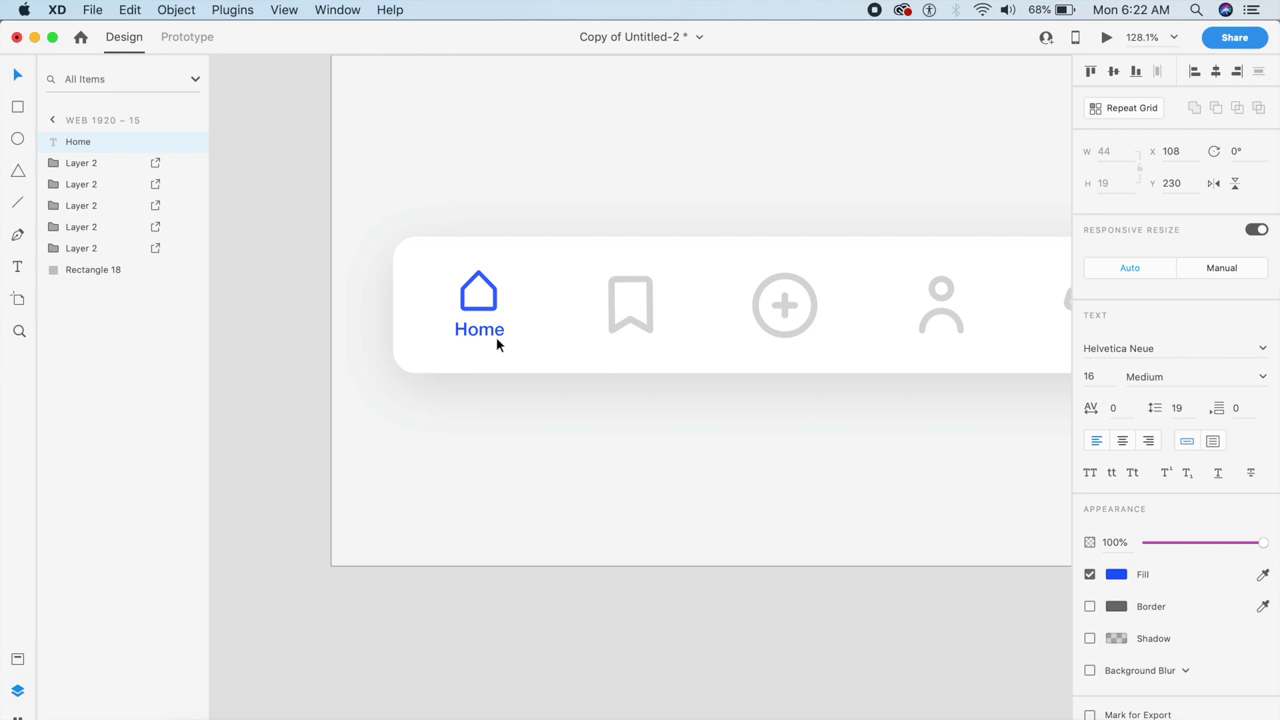
Position the Home label at X 107, Y 232, centred beneath the blue home icon.
drag(484, 331, 485, 340)
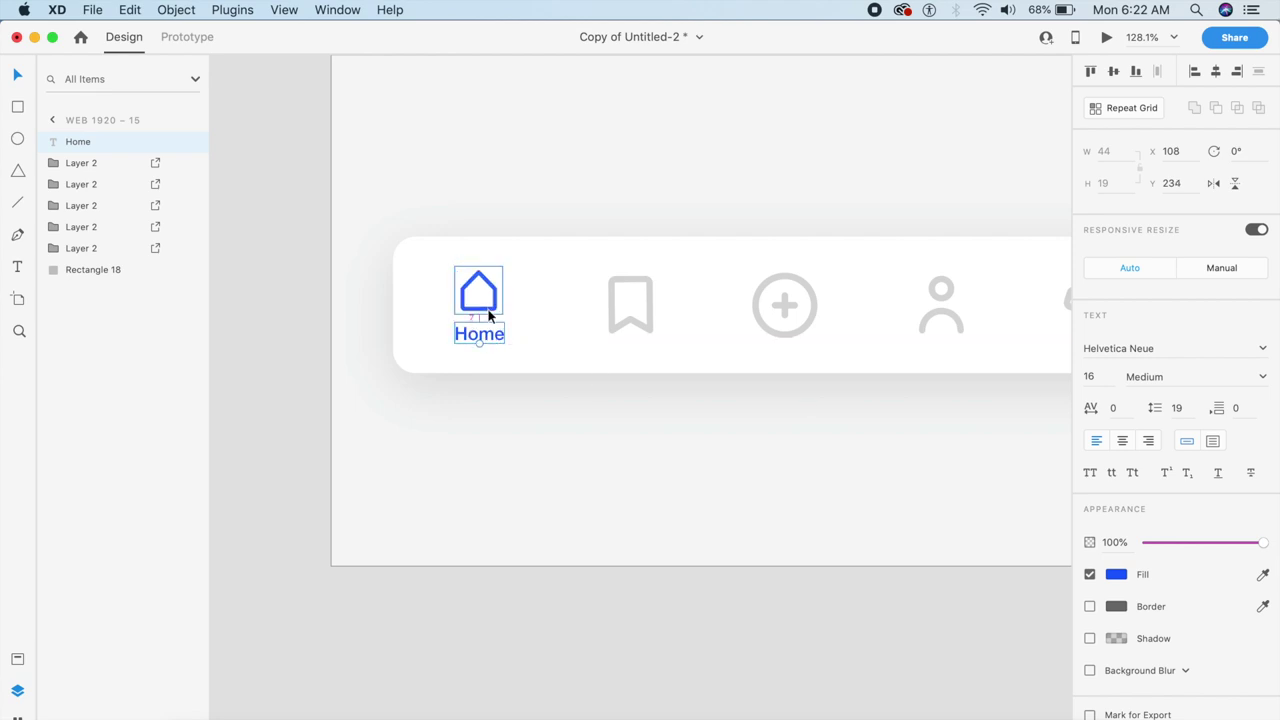
key(Up)
key(Up)
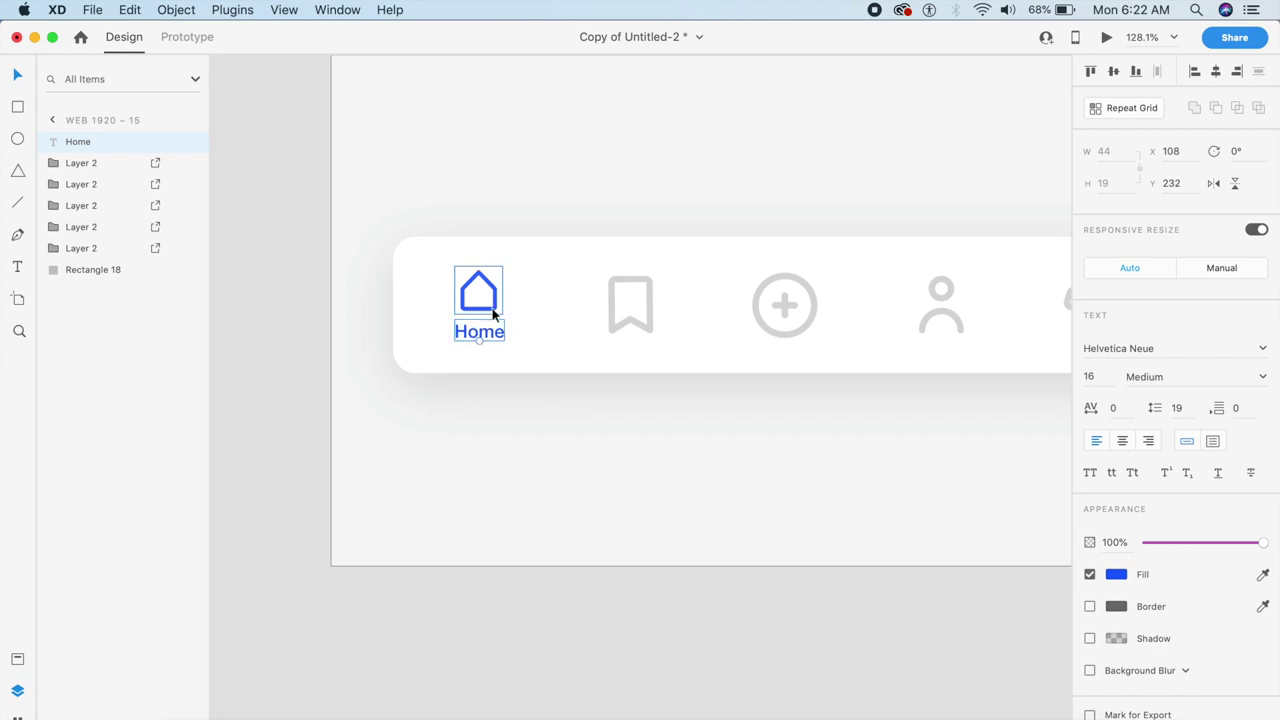
click(525, 463)
drag(483, 337, 485, 338)
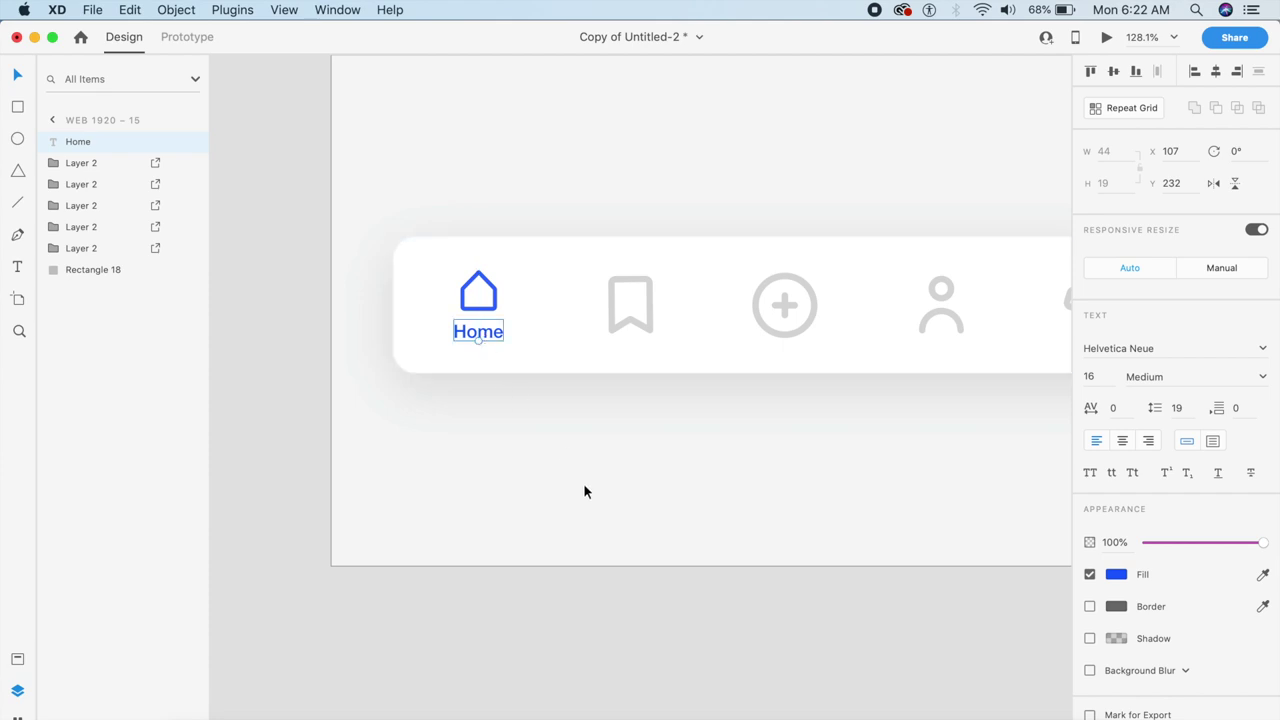
click(585, 491)
Draw a rectangle about 144 × 10 along the tab bar's lower edge, starting below the Home label.
scroll(583, 483, up, 5)
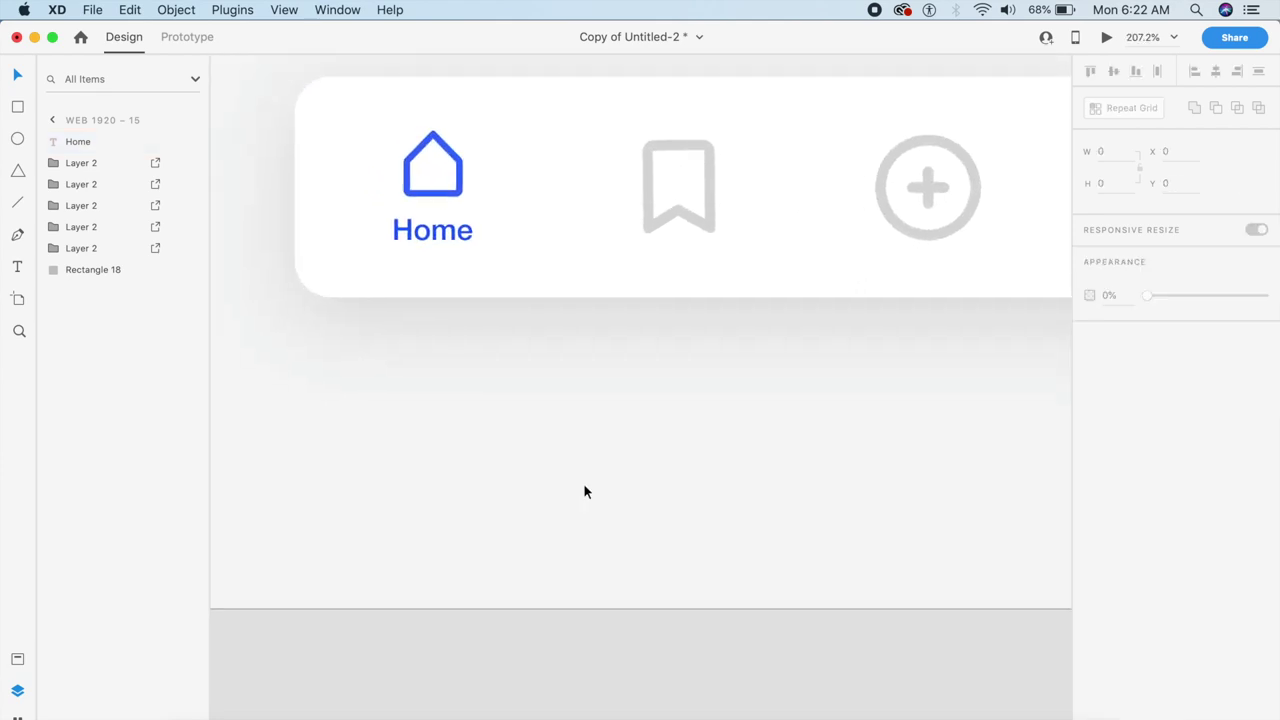
key(r)
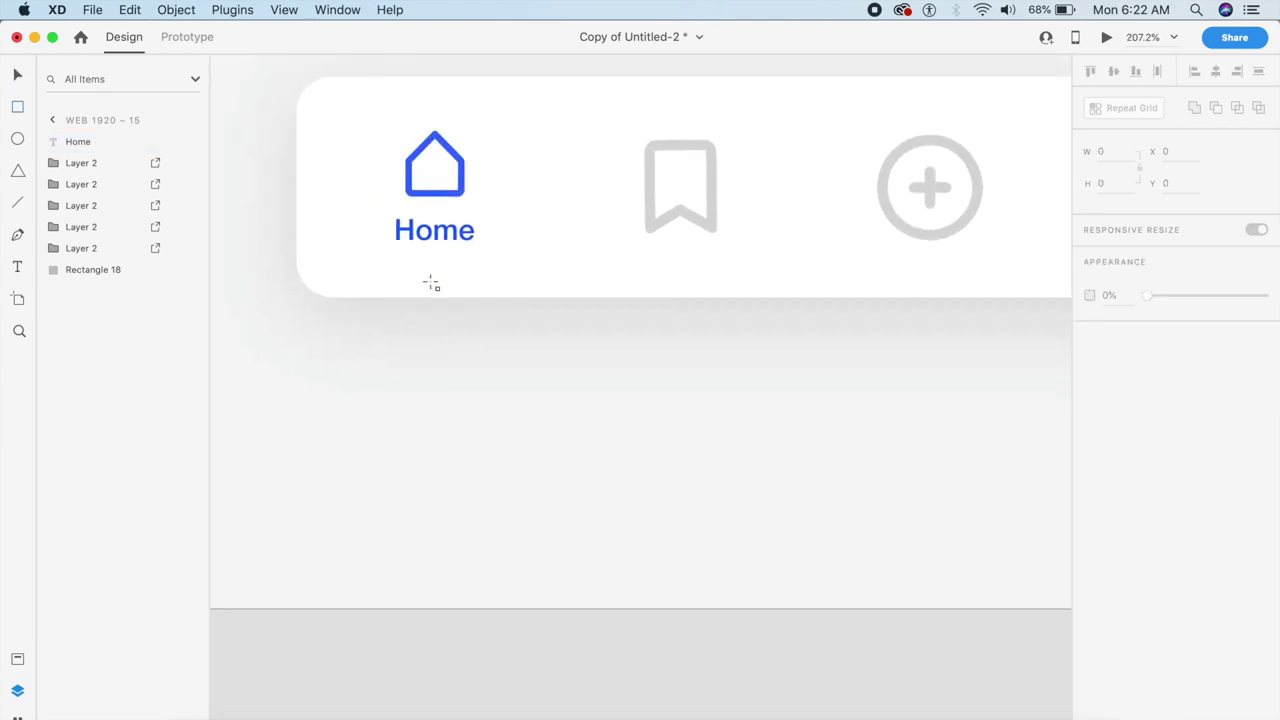
drag(426, 281, 690, 296)
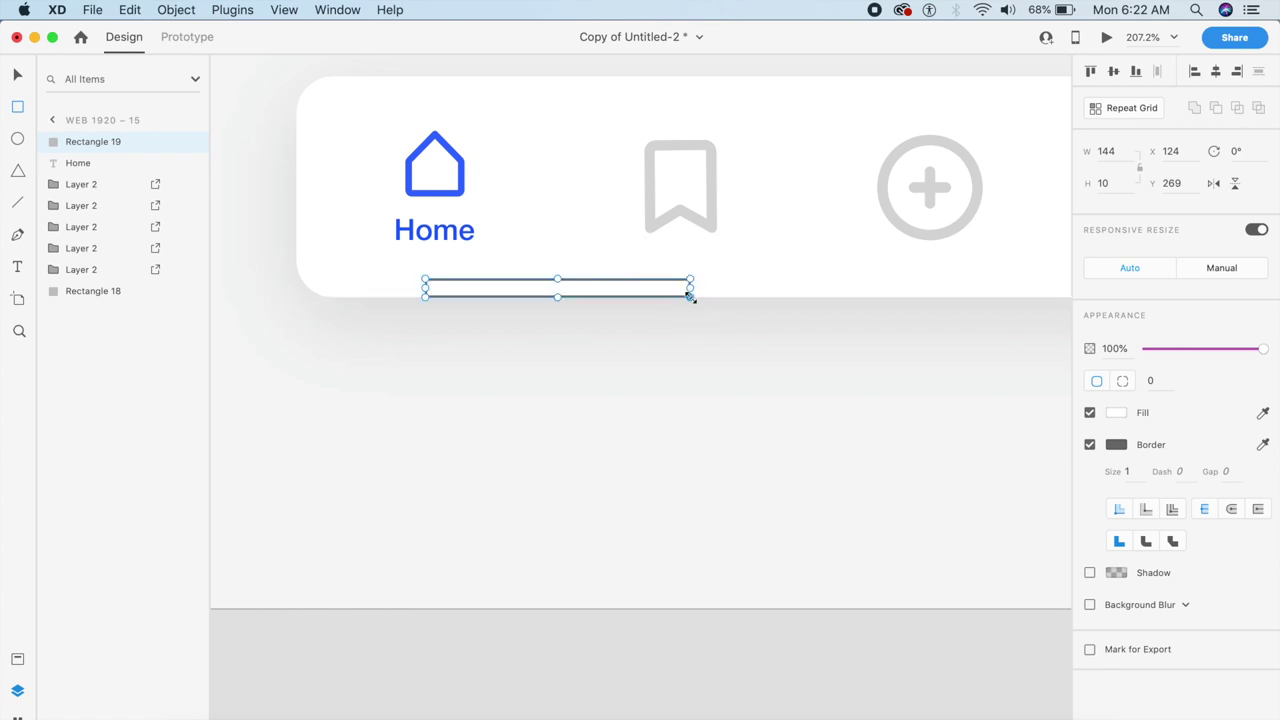
key(Escape)
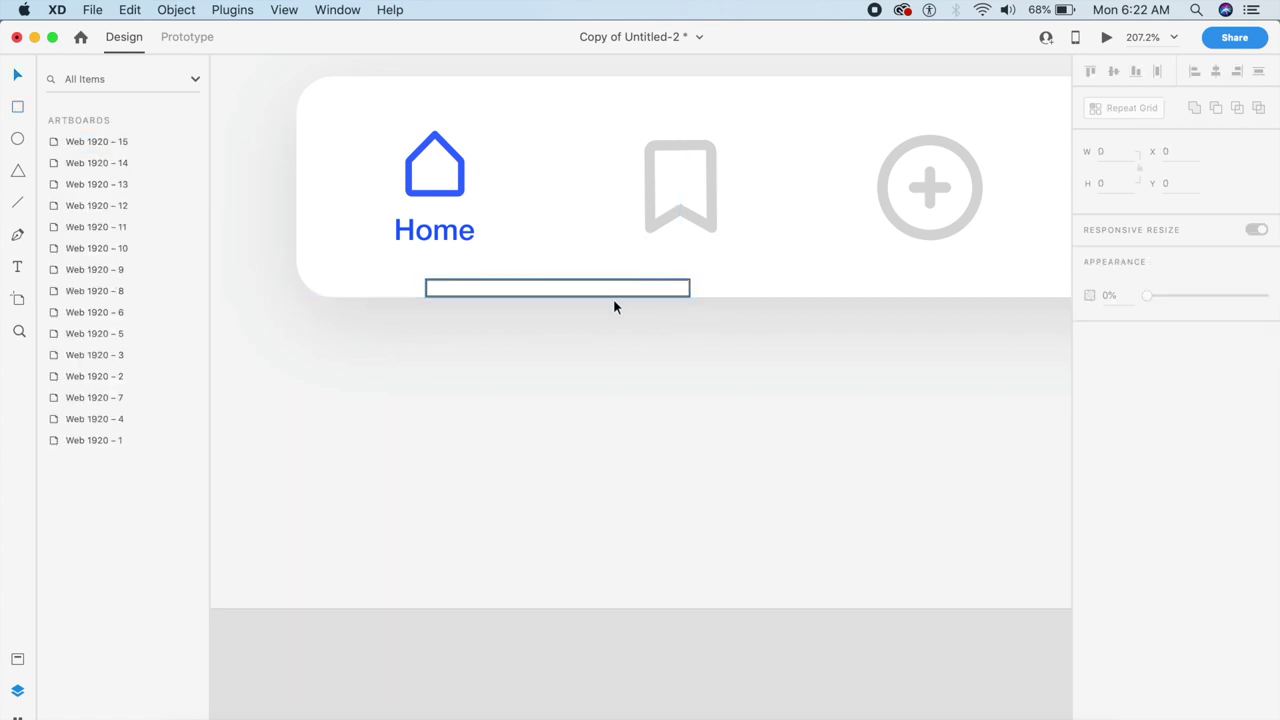
Round the thin outlined rectangle's corners with a radius of 200.
click(531, 288)
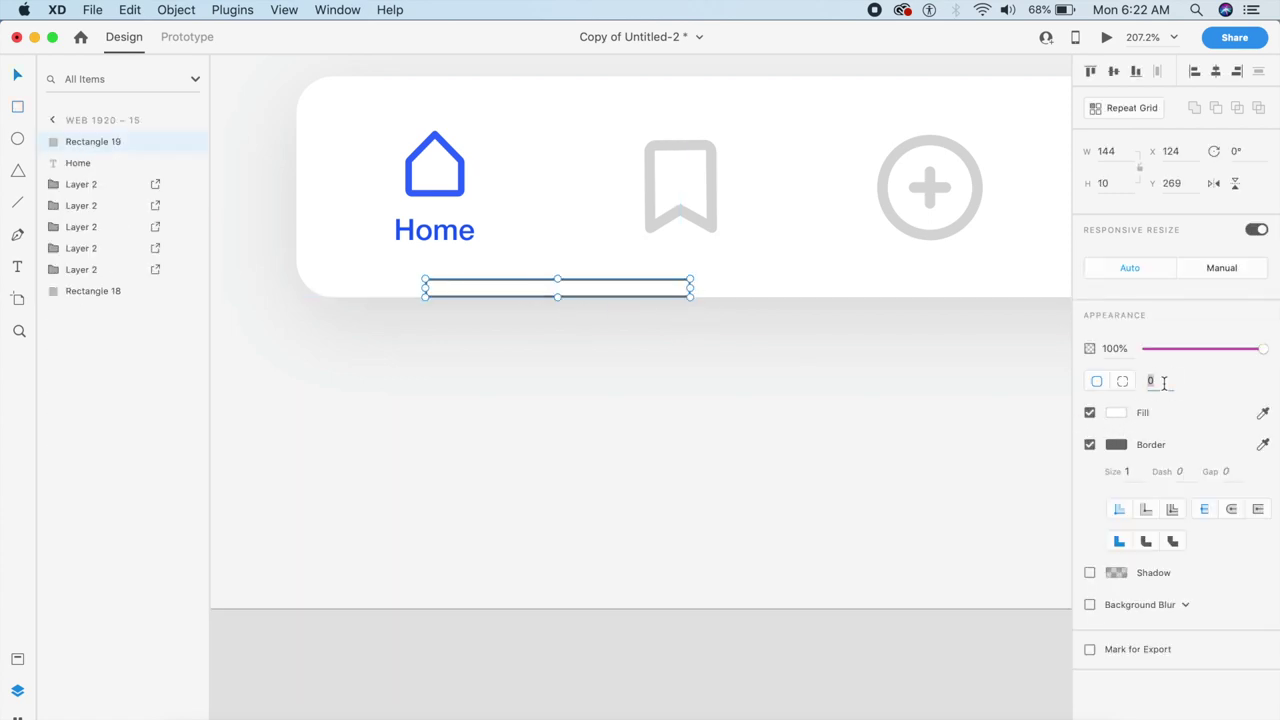
text(100)
key(Return)
click(441, 292)
click(1175, 382)
text(2)
key(Return)
click(749, 386)
click(591, 285)
key(e)
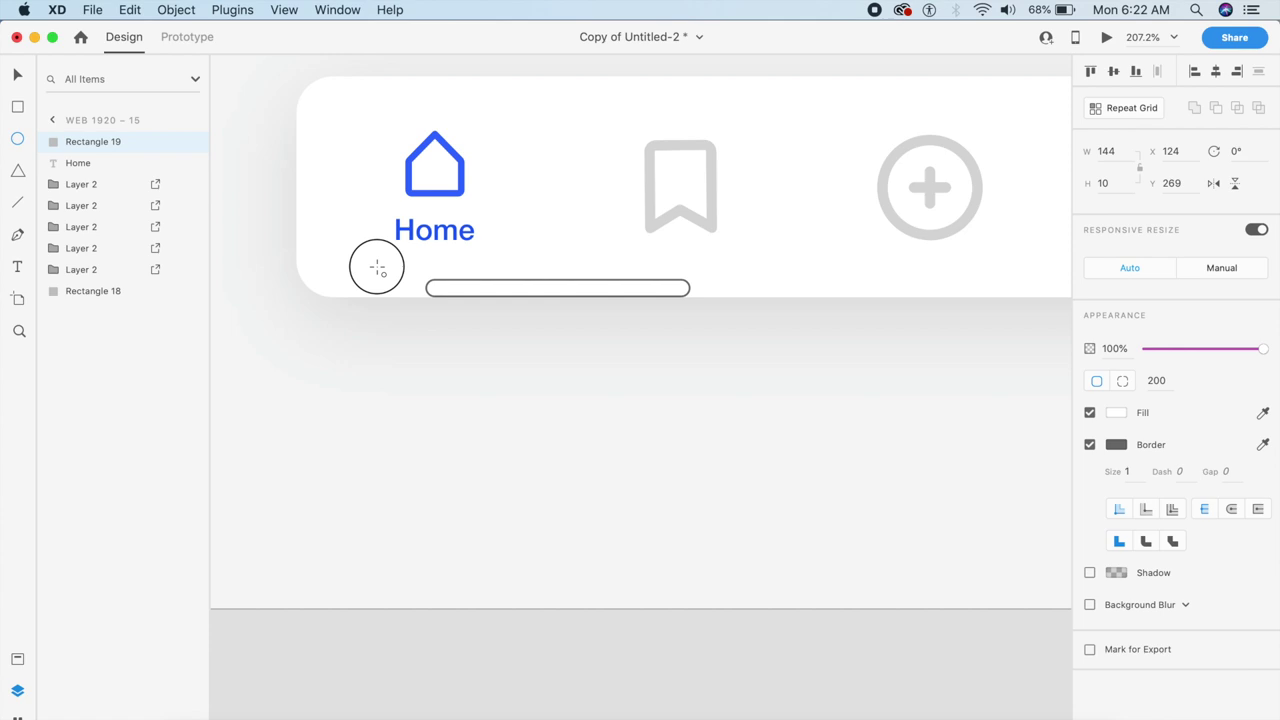
drag(378, 268, 449, 303)
key(super+z)
key(Escape)
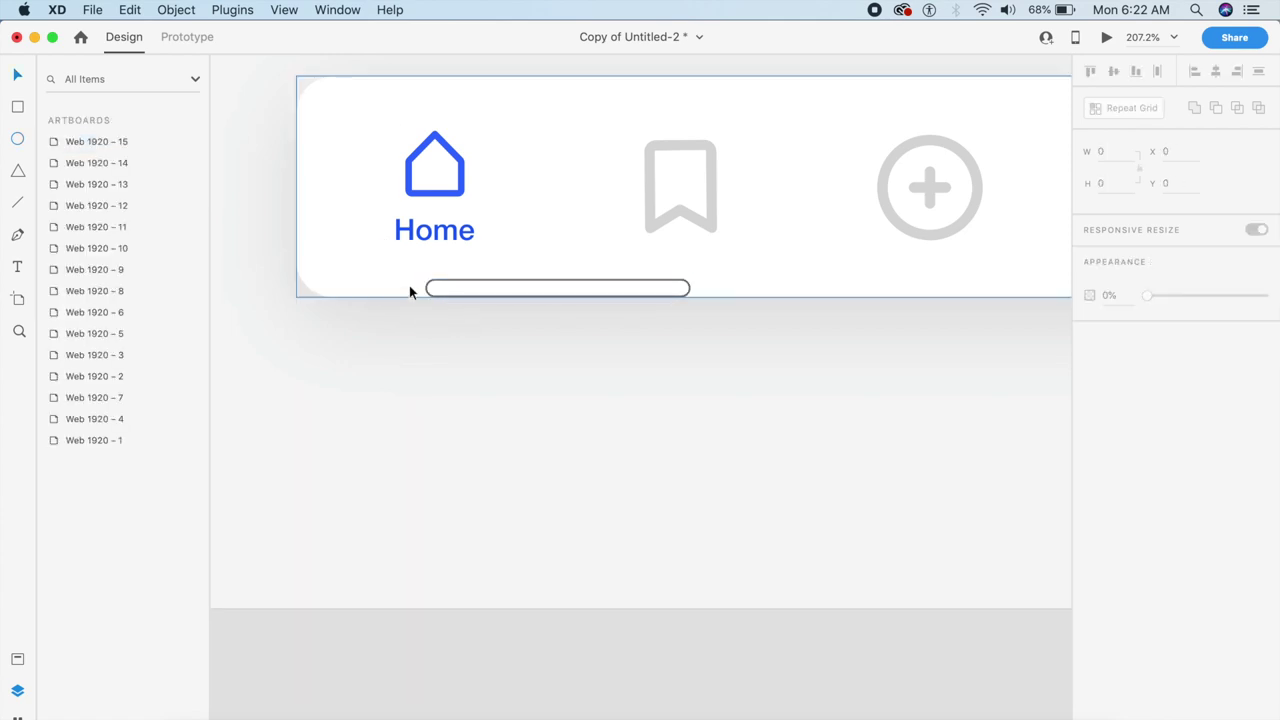
Draw a second rectangle about 154 × 10 over the first, starting at the Home label's left edge, and set its corner radius to 200.
key(r)
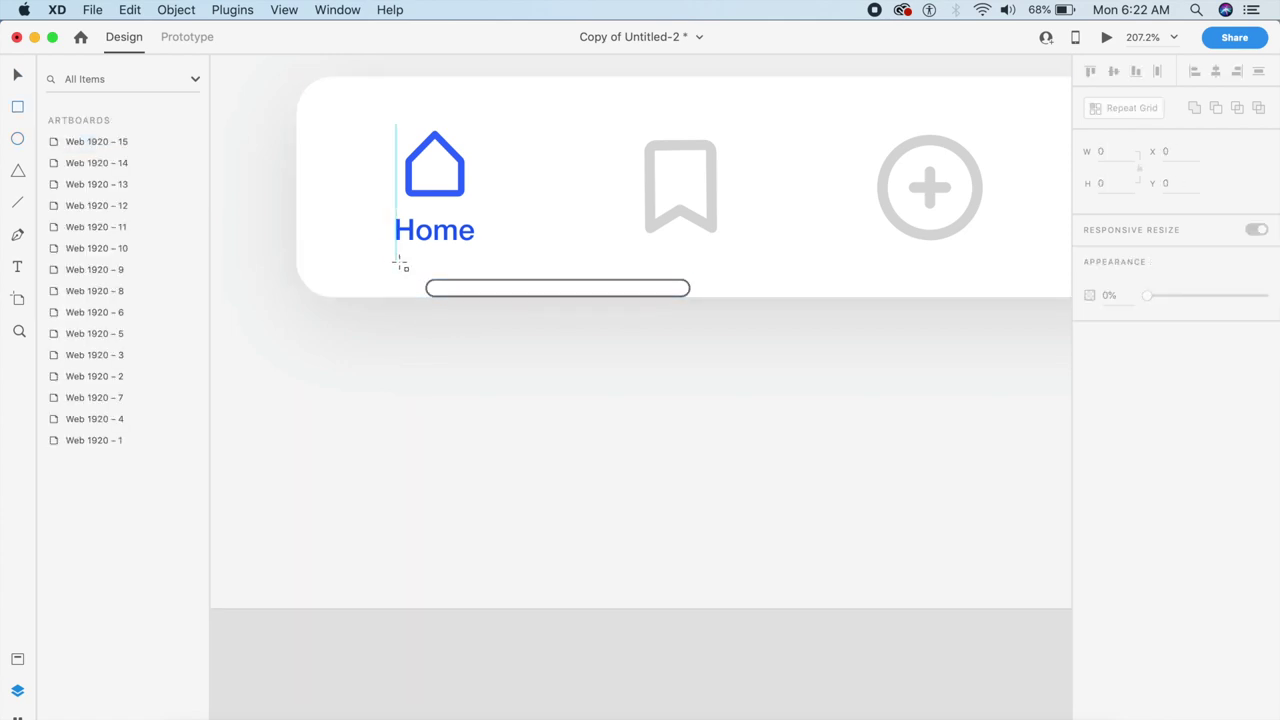
drag(395, 266, 678, 298)
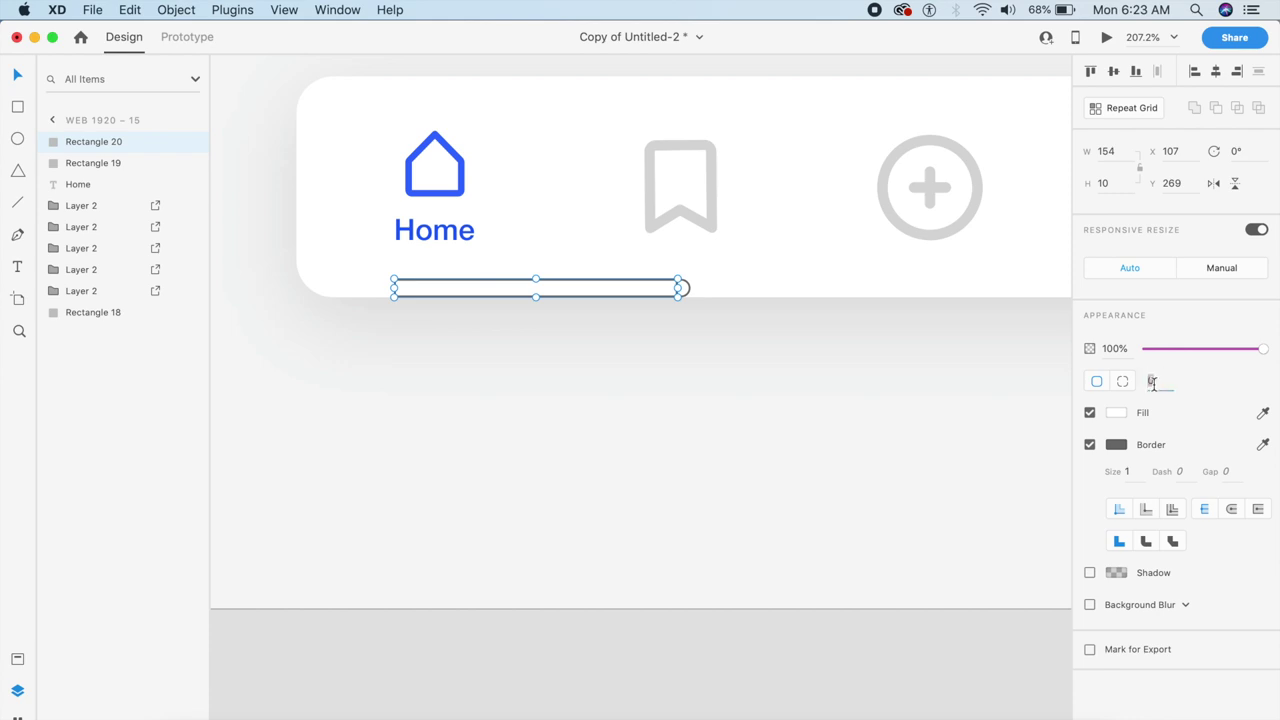
text(200)
key(Return)
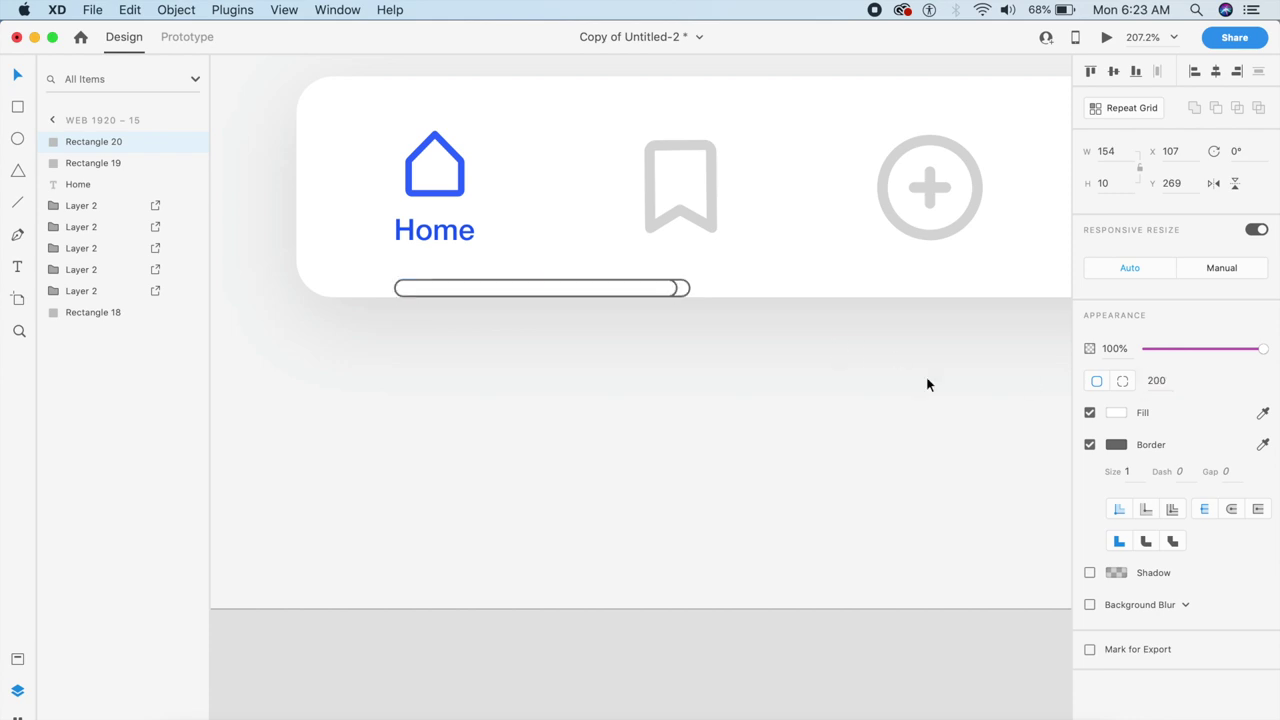
Remove the second rectangle's border and fill it with the blue sampled from the home icon.
click(1090, 445)
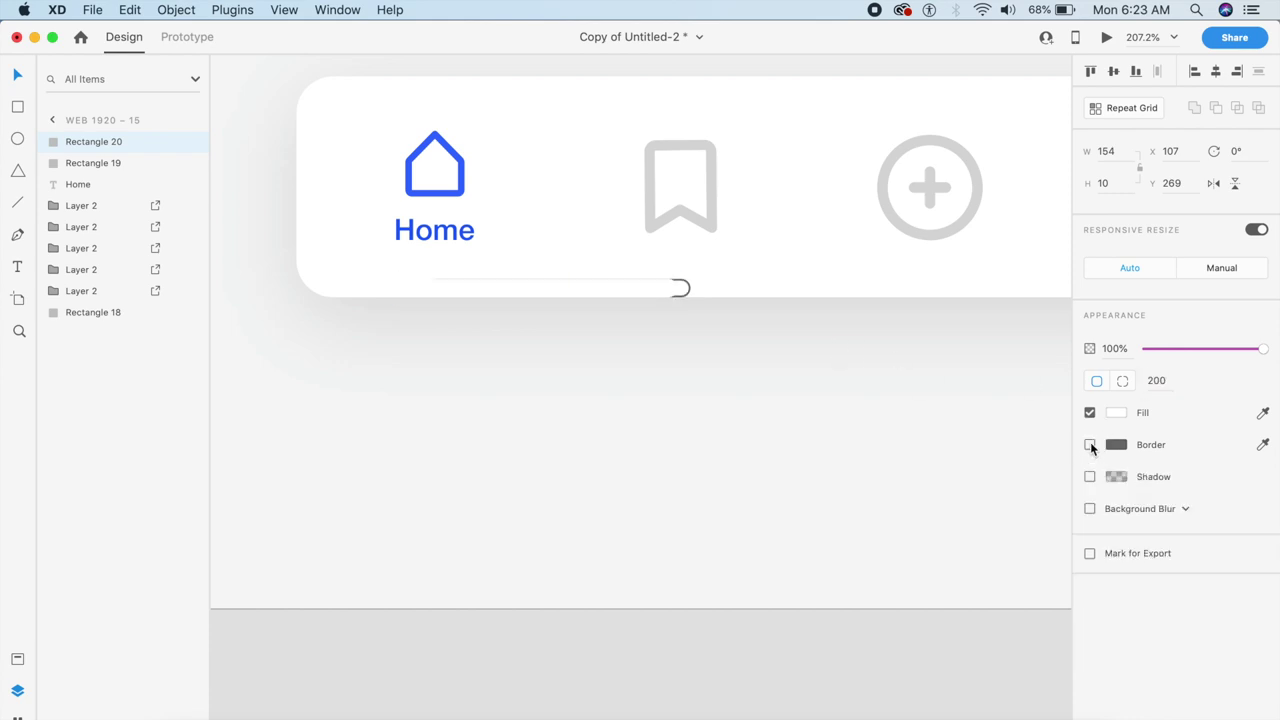
click(1263, 413)
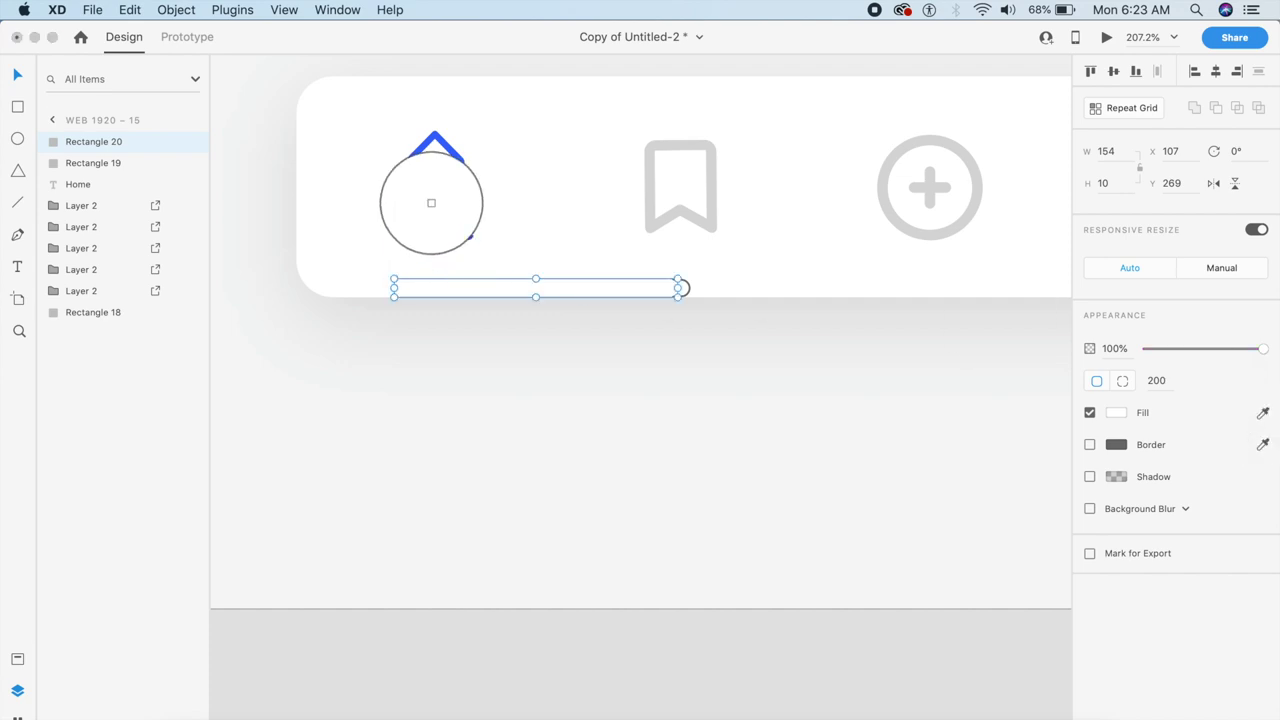
click(410, 196)
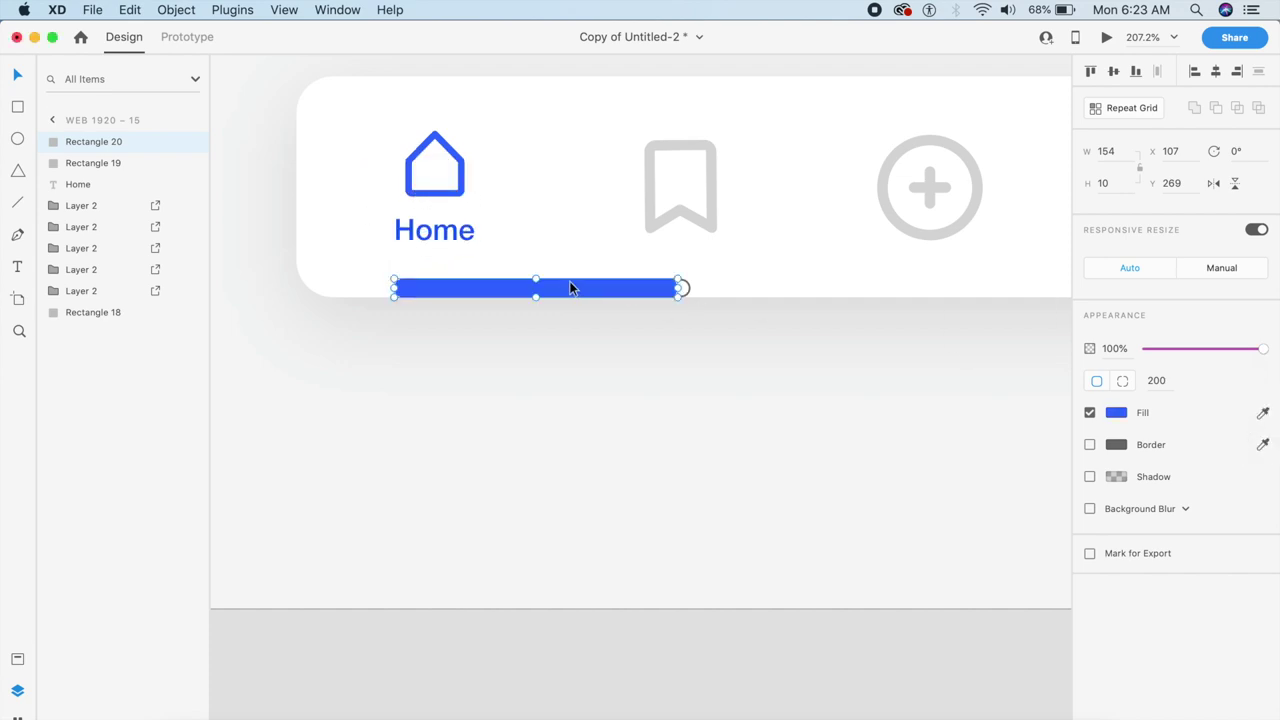
Move the blue bar left to X -16 so only its end overlaps the outlined rectangle, and send it backward.
drag(571, 284, 346, 283)
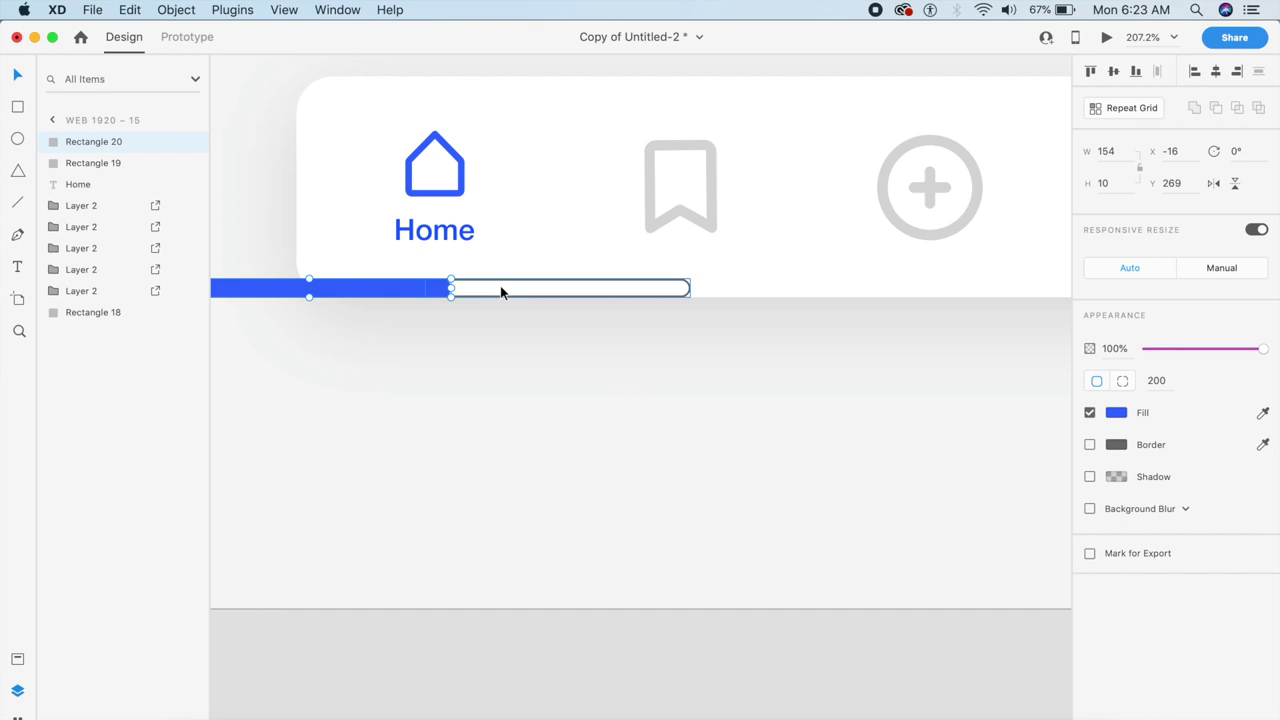
key(super+bracketleft)
click(523, 317)
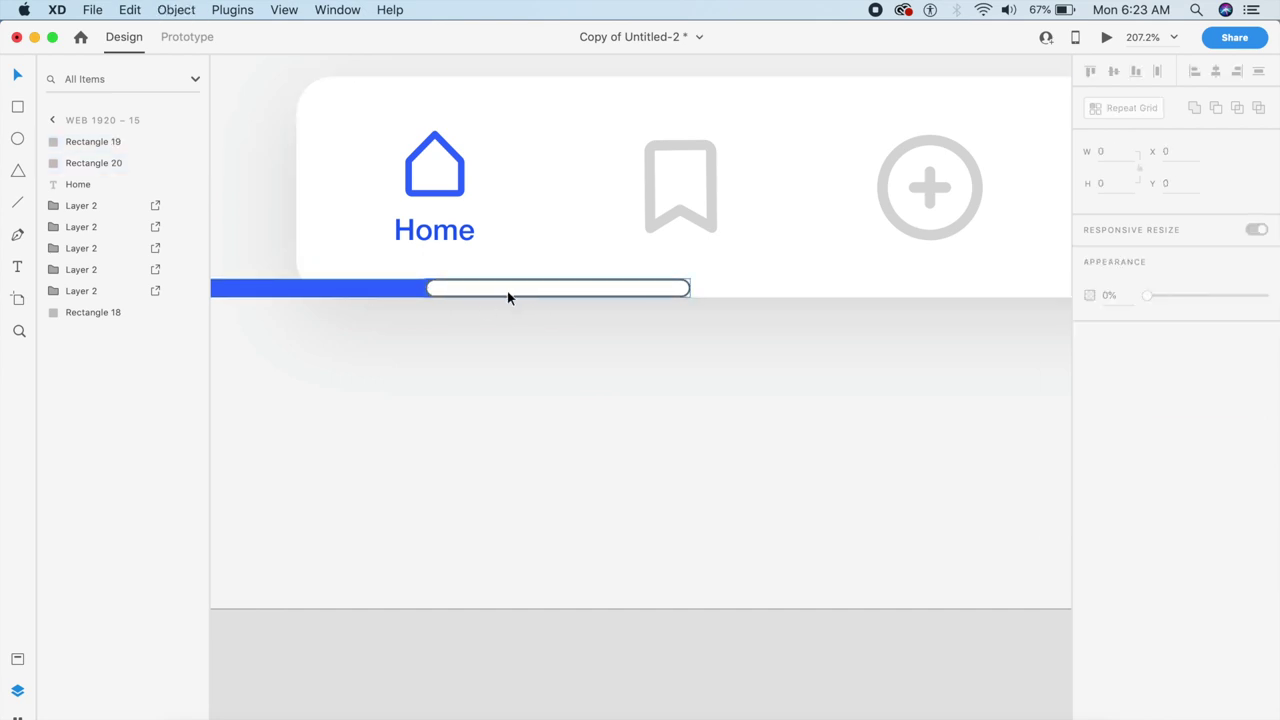
Mask the blue bar with the outlined rounded rectangle.
click(508, 293)
shift+click(360, 295)
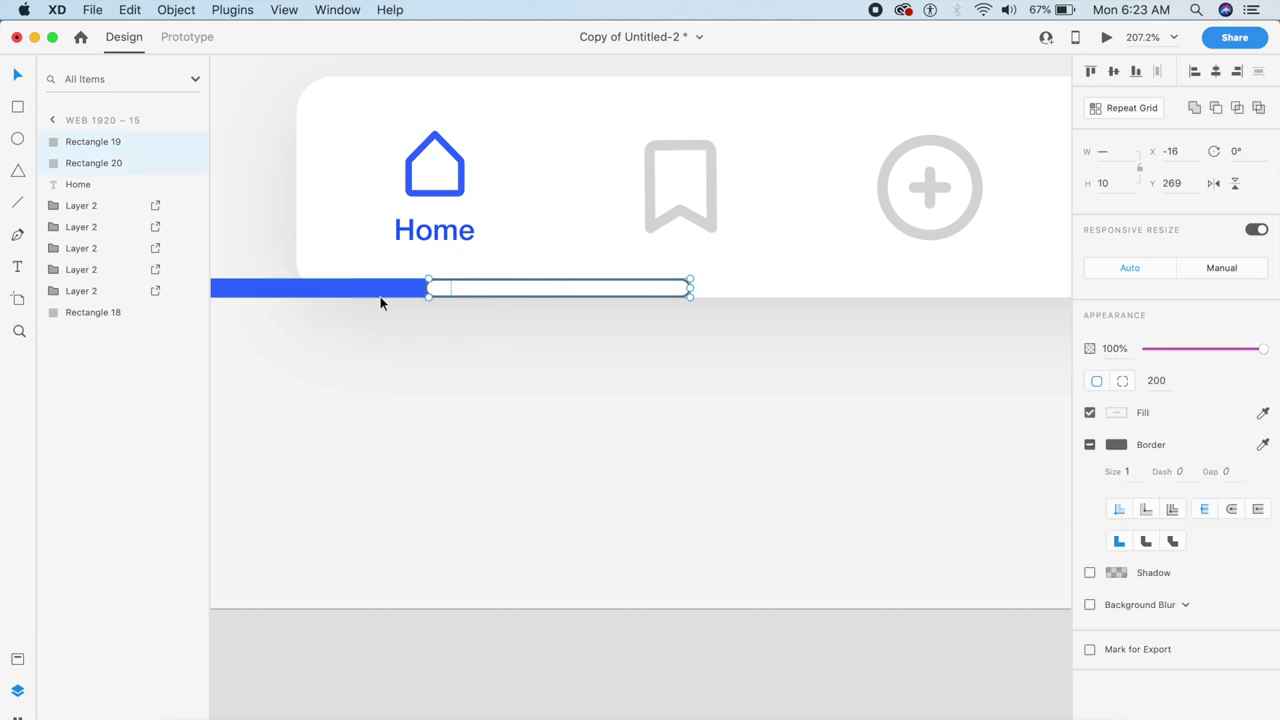
key(super+shift+m)
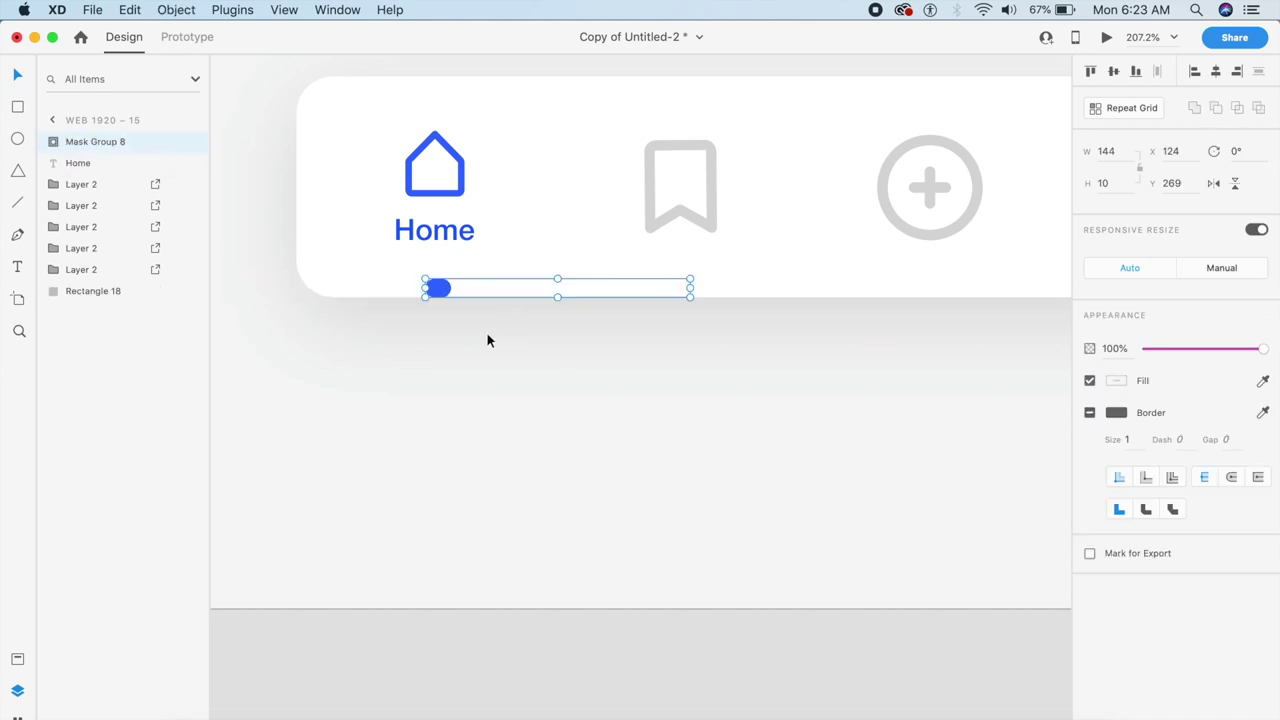
key(Escape)
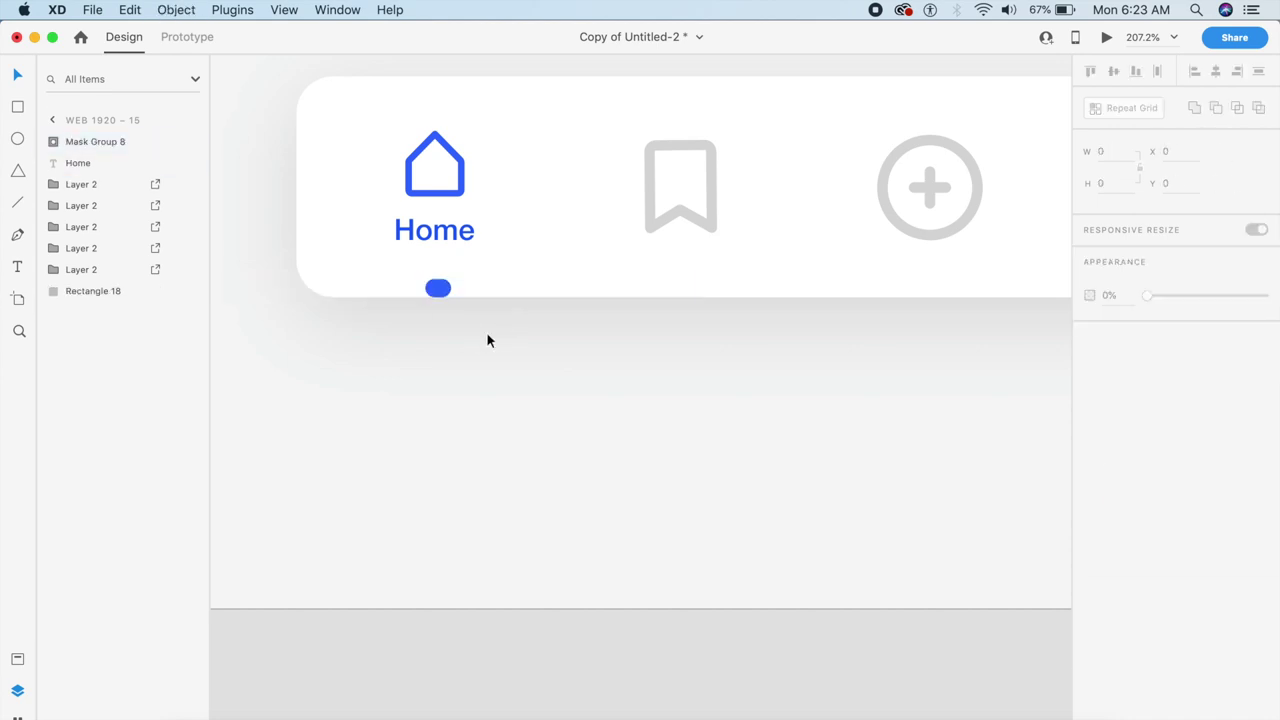
Nudge the masked blue indicator to X 123, centring it beneath the Home label.
click(433, 293)
drag(435, 296, 433, 295)
key(Right)
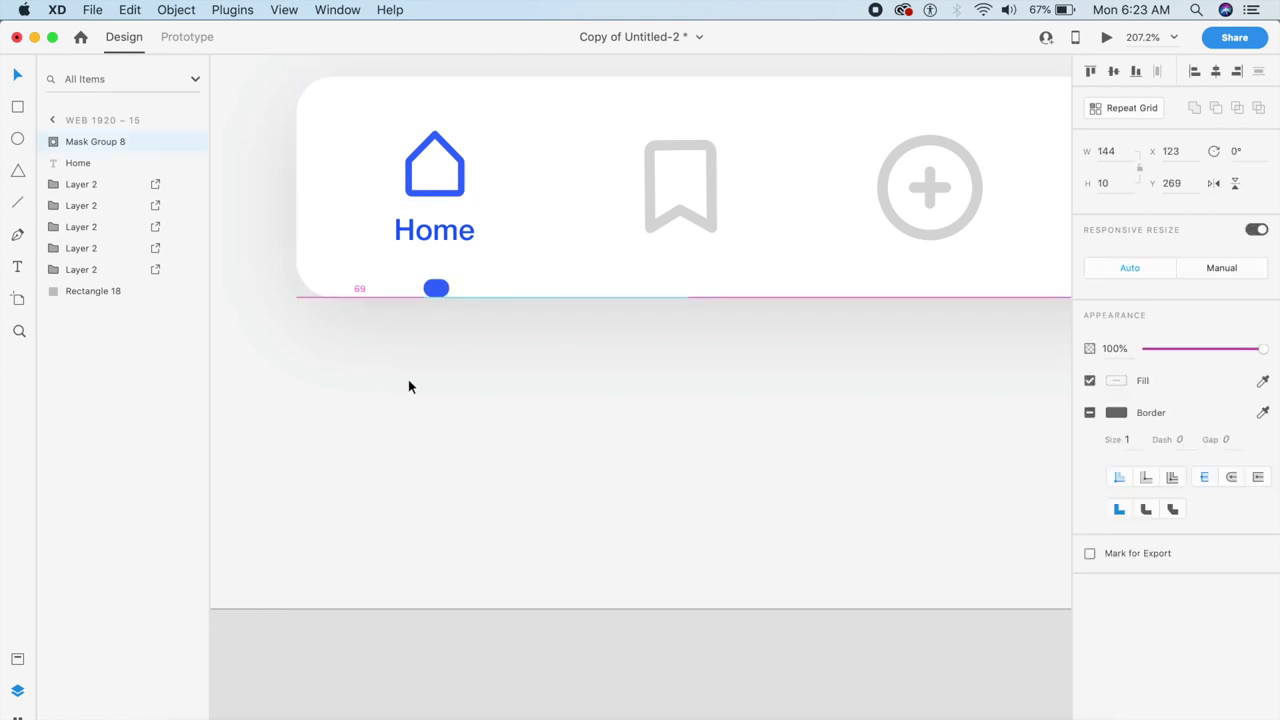
click(428, 325)
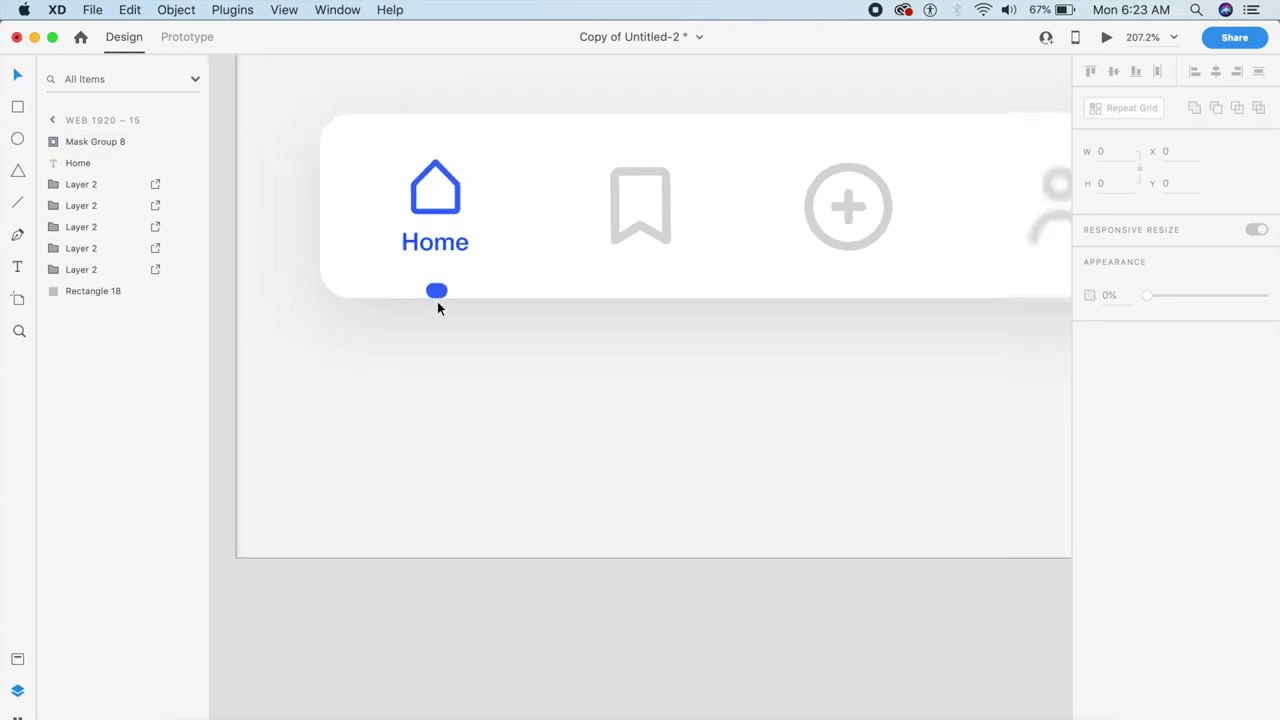
Reposition the shapes inside the mask group so the blue indicator shows at the mask's right end, beneath Home.
scroll(437, 302, down, 5)
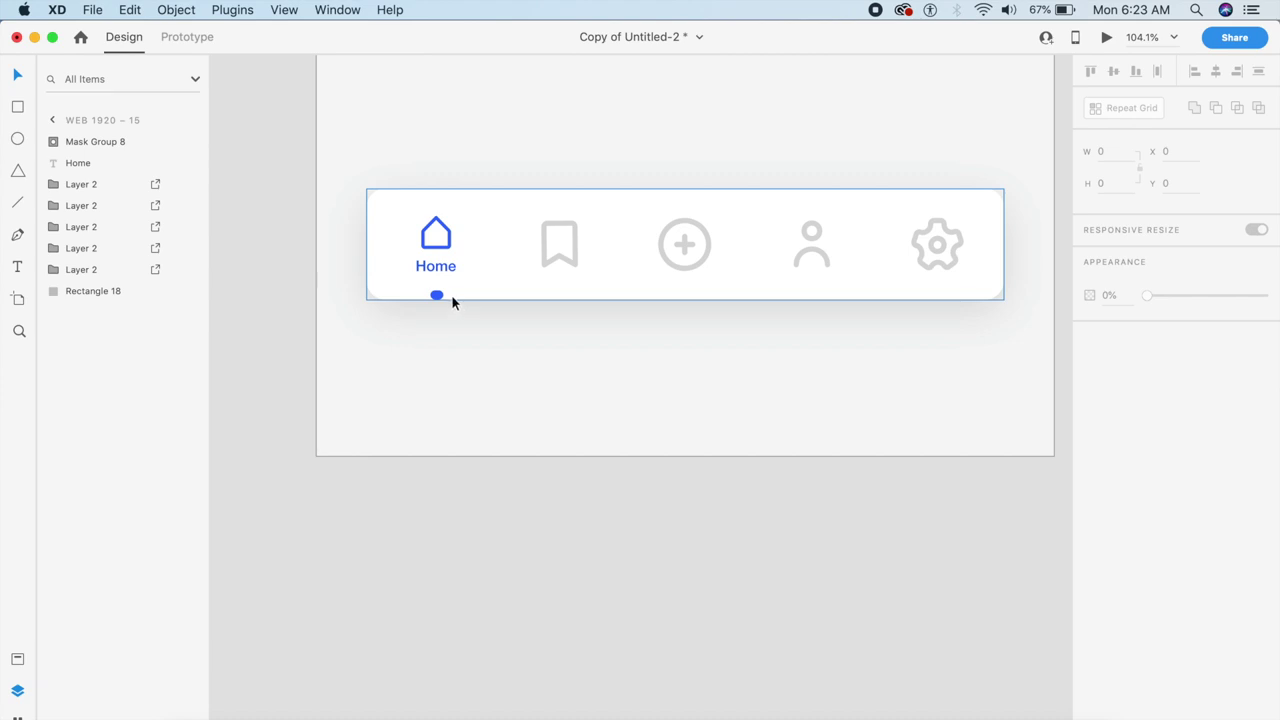
double_click(440, 295)
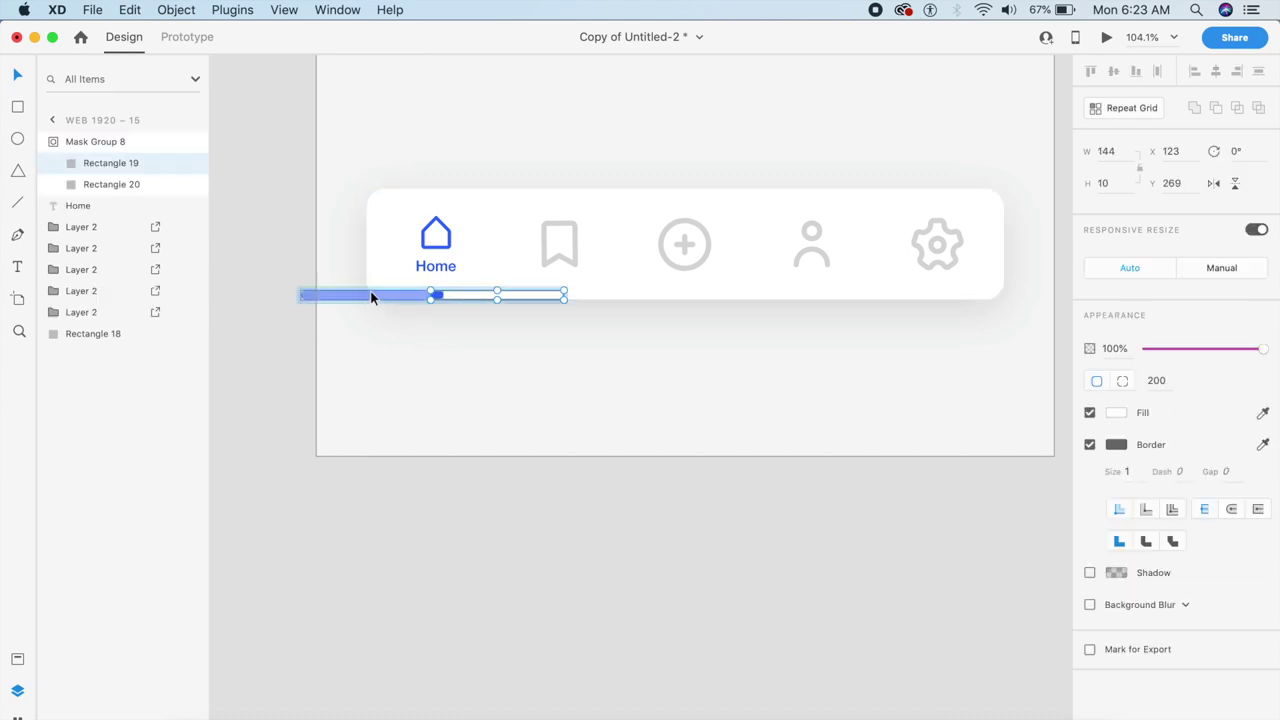
mouse_move(482, 296)
mouse_down()
mouse_move(354, 294)
mouse_move(476, 299)
mouse_up()
click(459, 337)
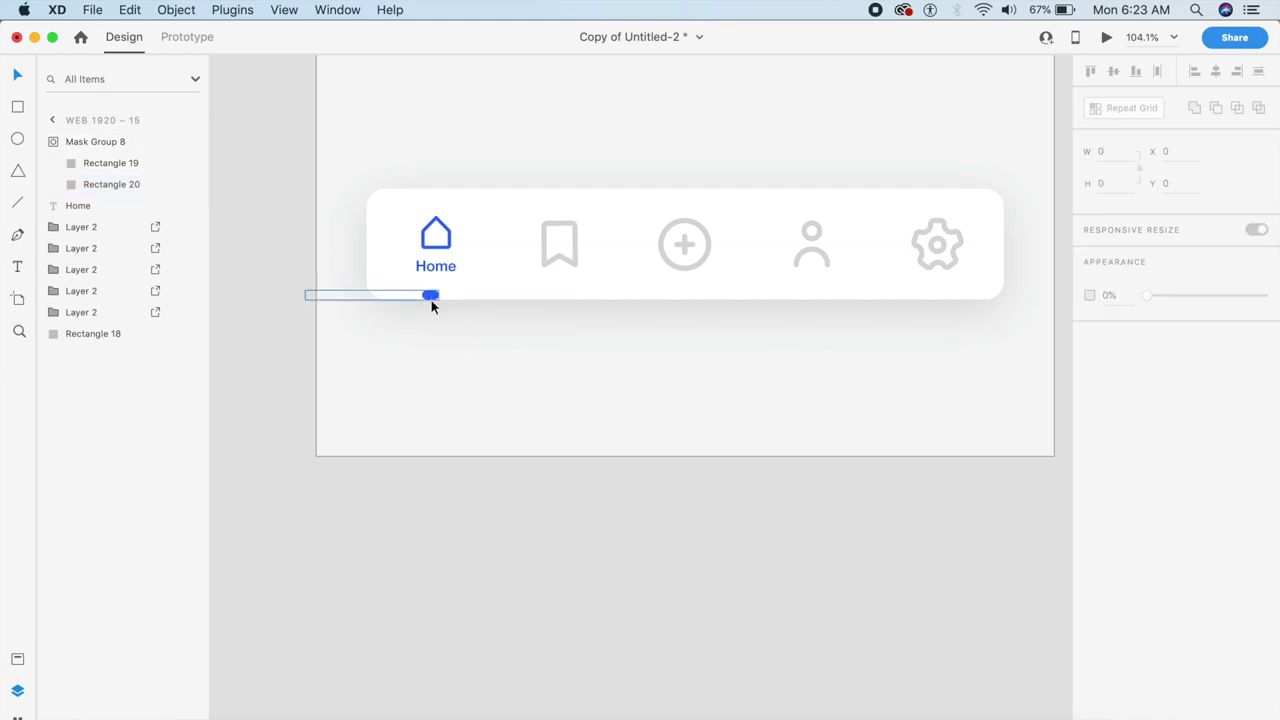
Move the mask group to about X -5 so the blue indicator is centred under the Home label.
click(432, 298)
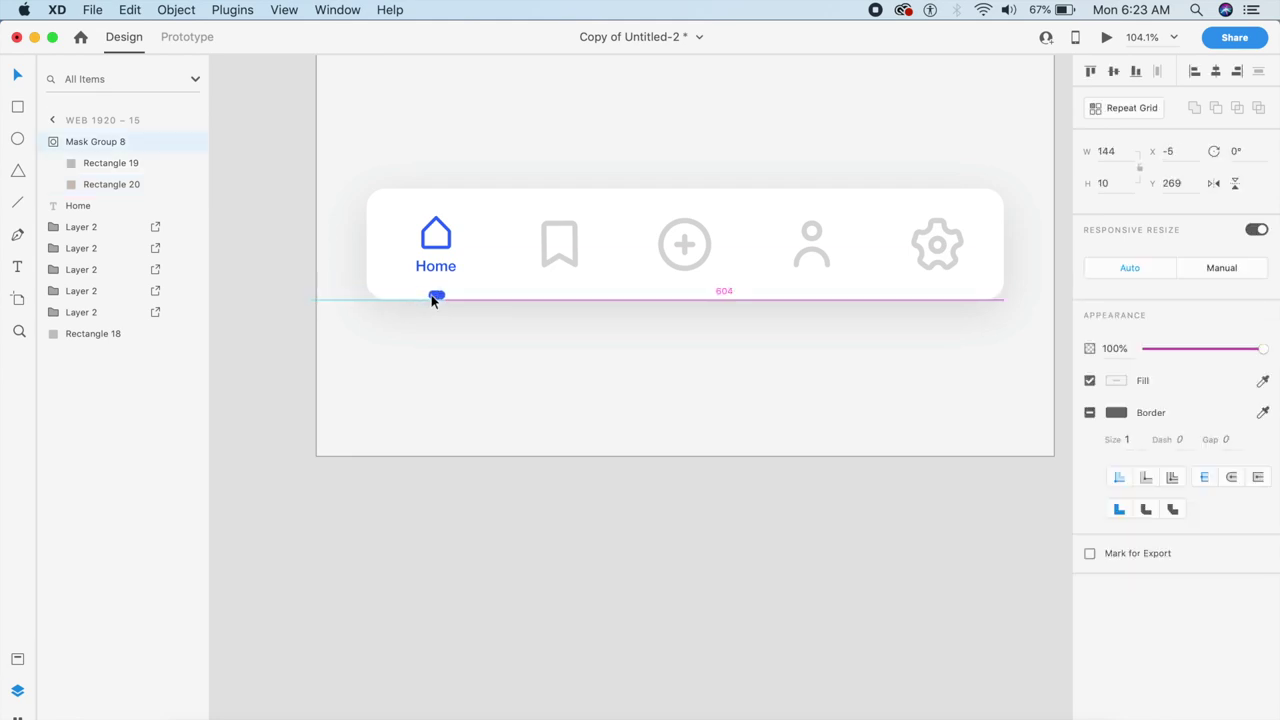
drag(432, 298, 434, 295)
click(461, 346)
Duplicate the Web 1920 – 15 artboard.
scroll(461, 346, up, 2)
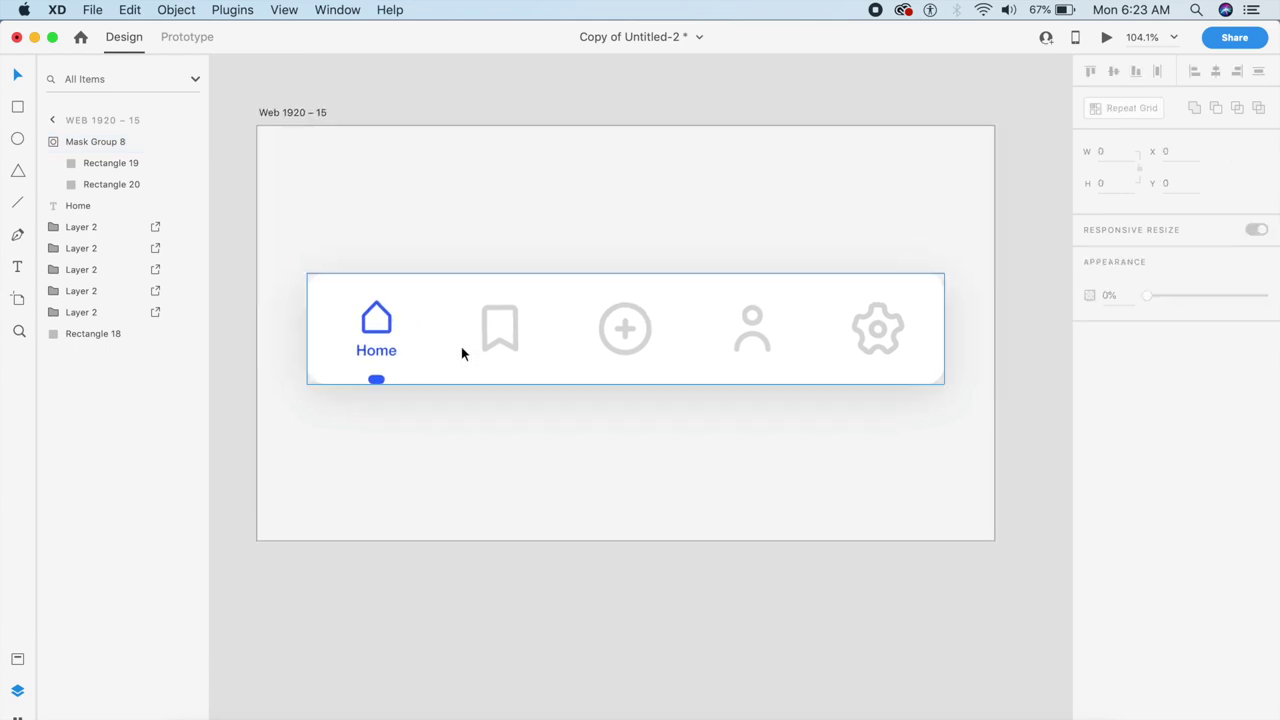
click(280, 110)
key(super+d)
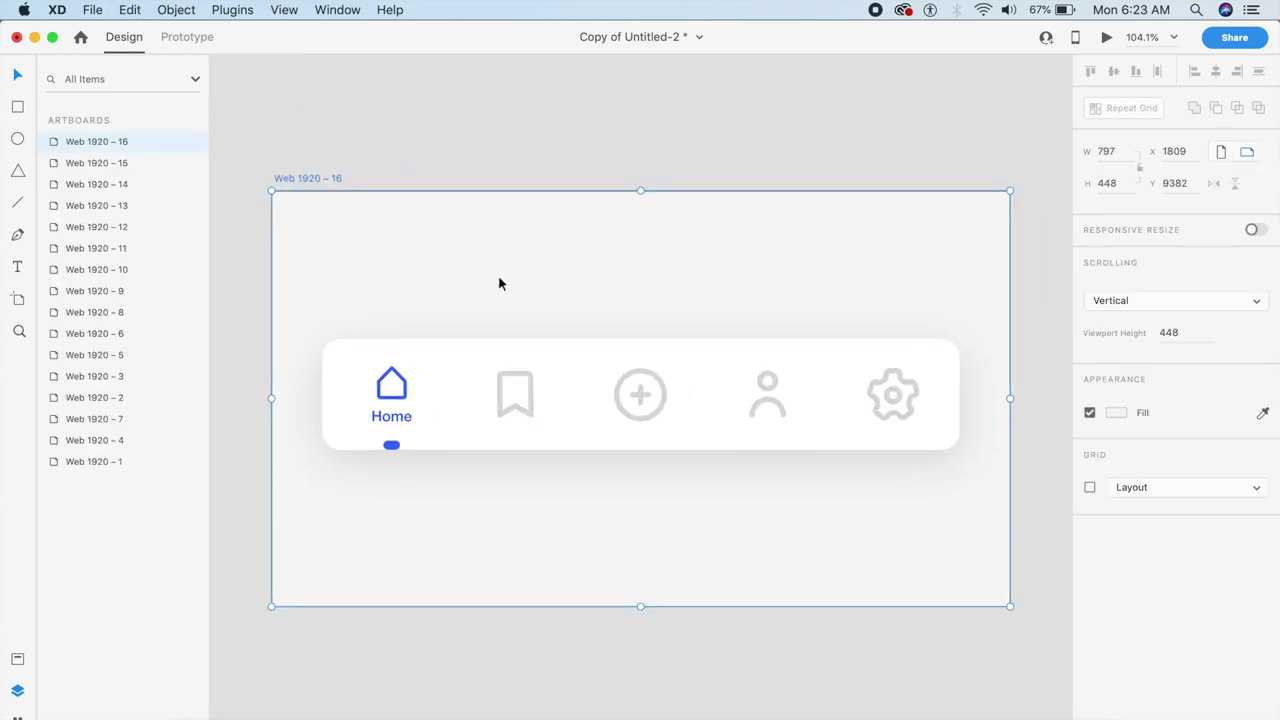
Change the copied artboard's Home label to "Bookmarks" and centre it below the bookmark icon.
double_click(403, 385)
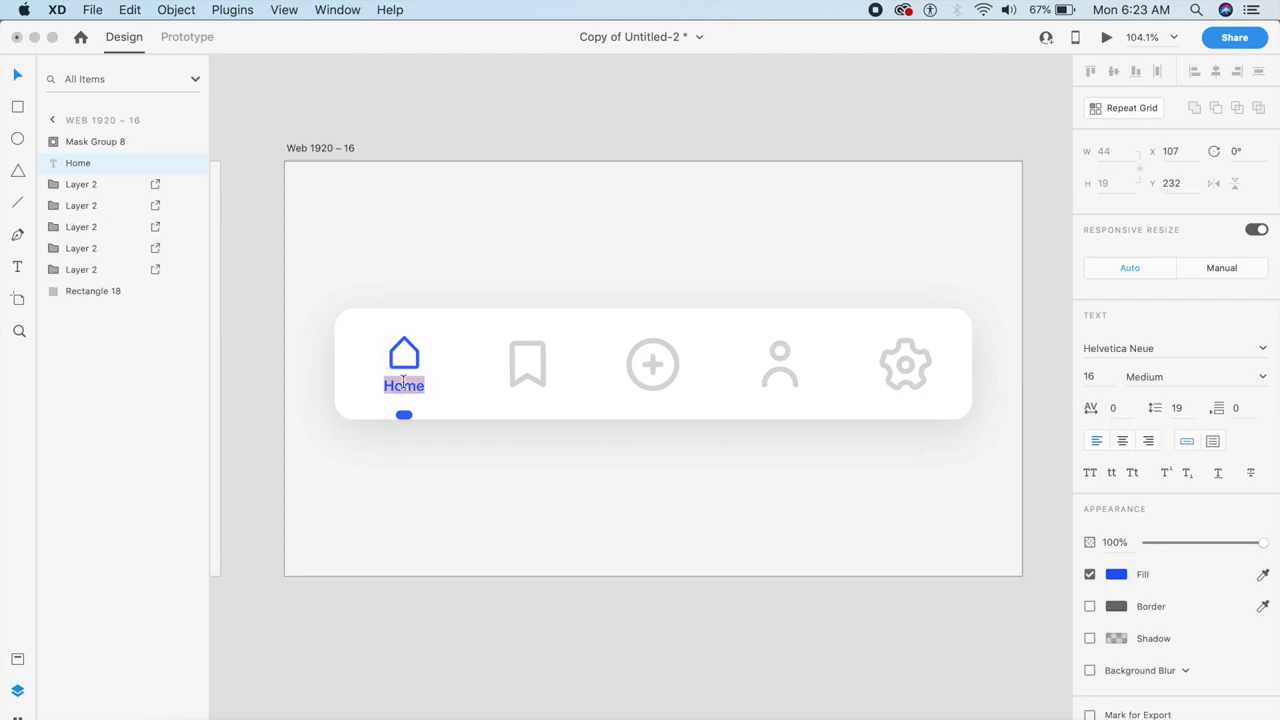
text(Bookmarks)
key(Escape)
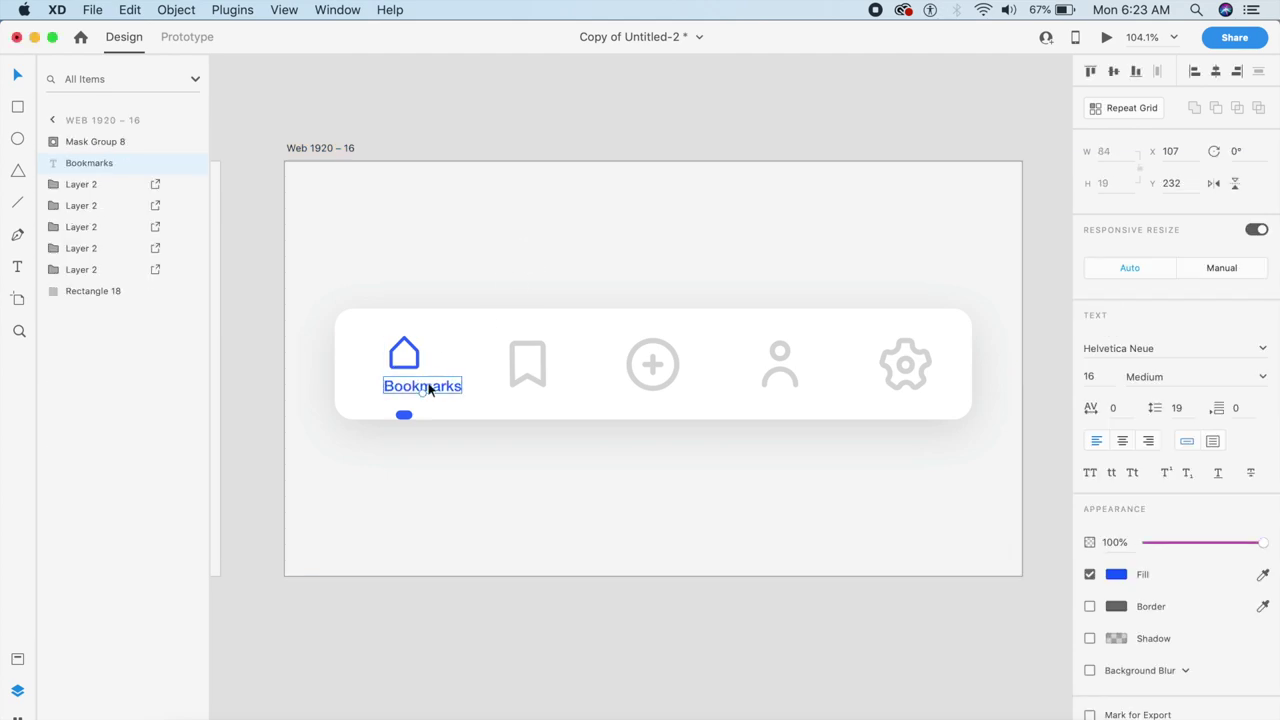
drag(437, 386, 540, 396)
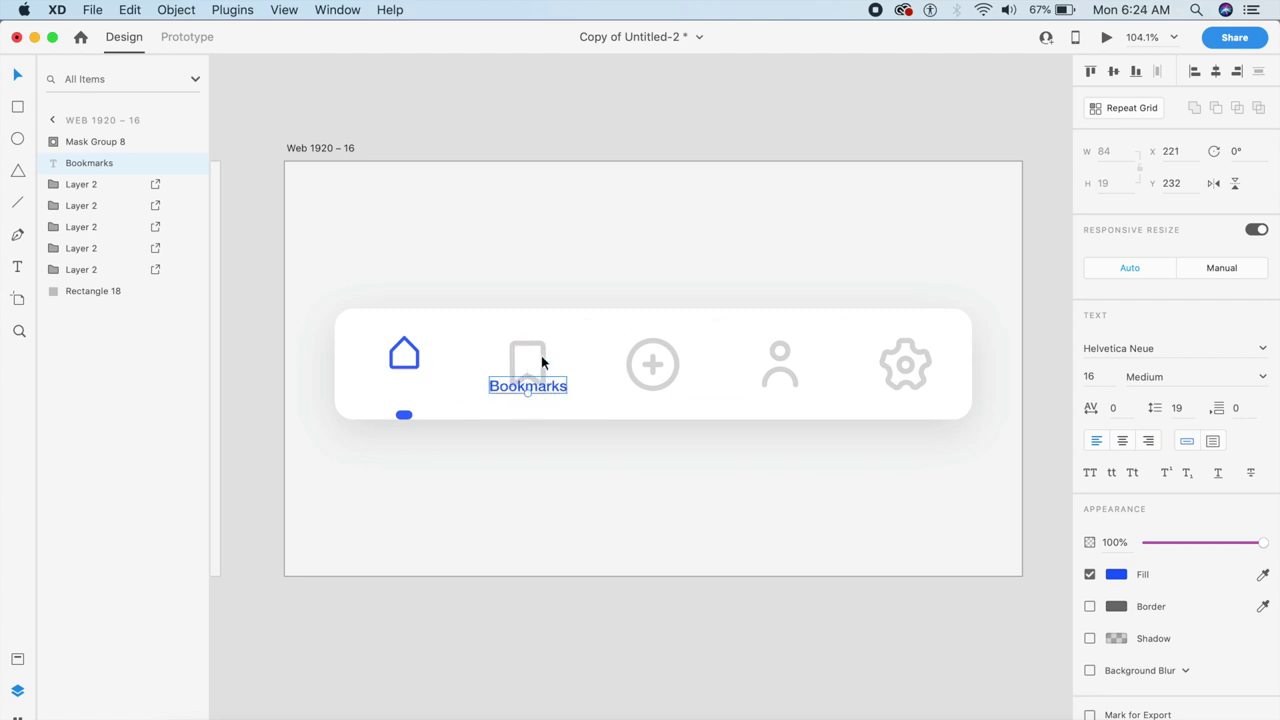
Shrink the bookmark icon proportionally to 42 × 42 and fill it with the home icon's blue.
click(529, 352)
drag(529, 396, 532, 372)
click(1264, 381)
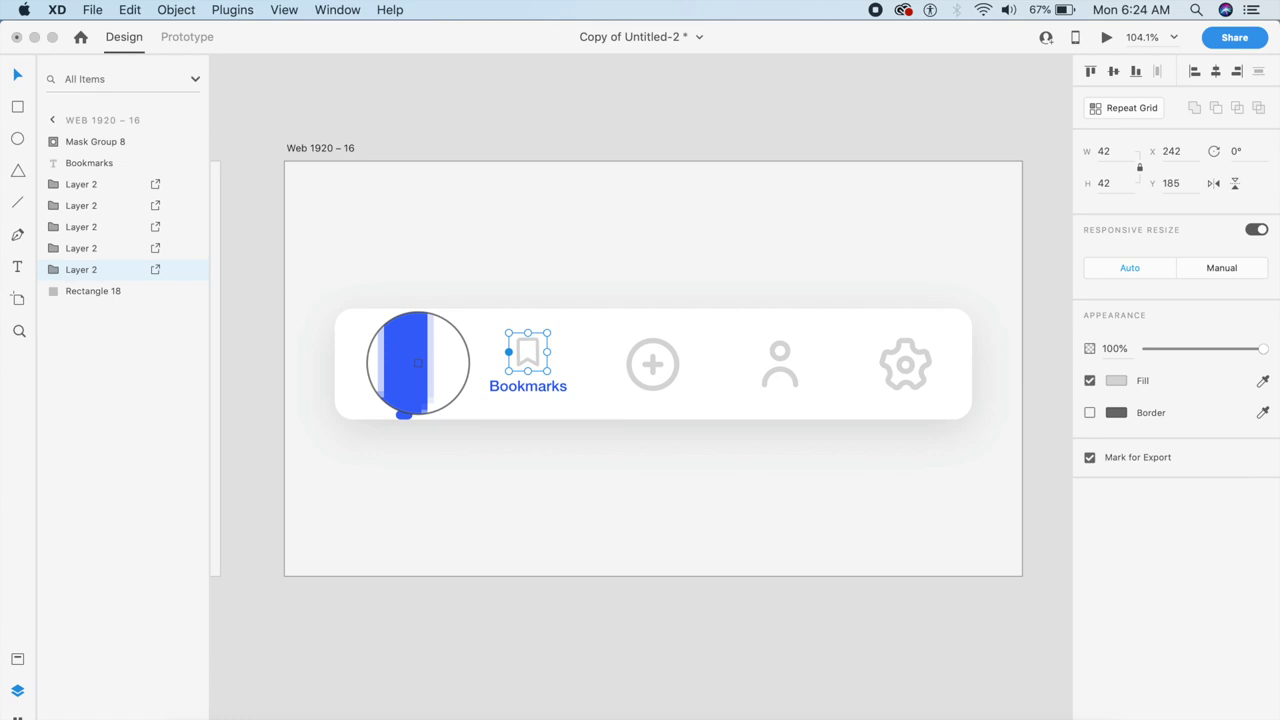
click(418, 363)
Enlarge the home icon on the copied artboard proportionally to about 68 × 68, keeping its upper edge in place.
click(405, 372)
drag(405, 371, 407, 386)
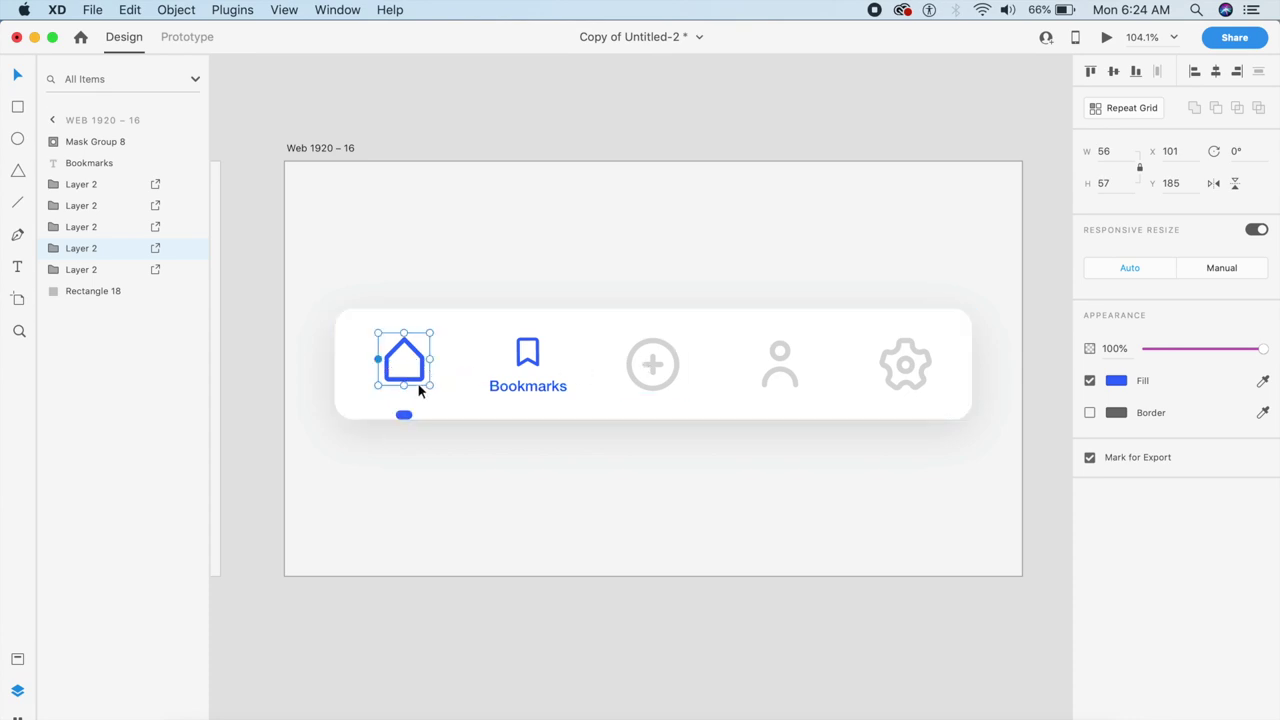
drag(405, 388, 406, 396)
click(535, 480)
click(404, 364)
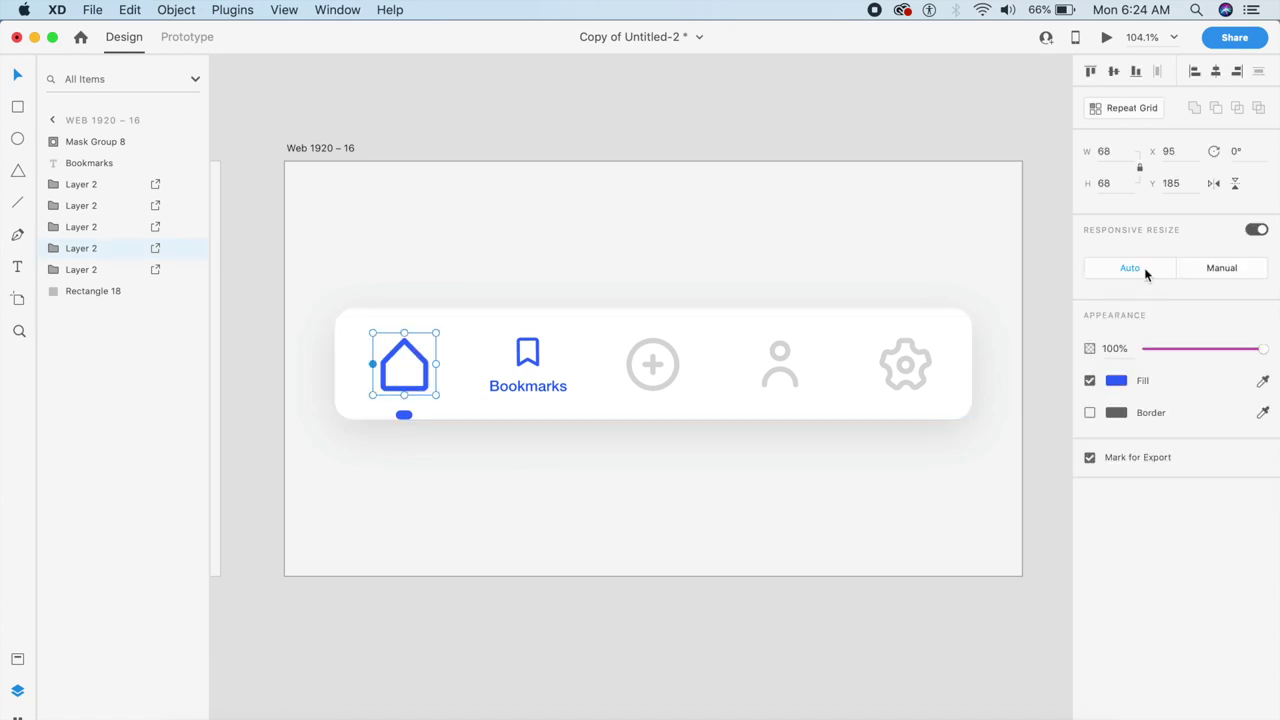
Fill the home icon on the Web 1920 – 16 artboard with the grey sampled from the person icon.
click(603, 651)
scroll(603, 651, right, 1)
click(388, 367)
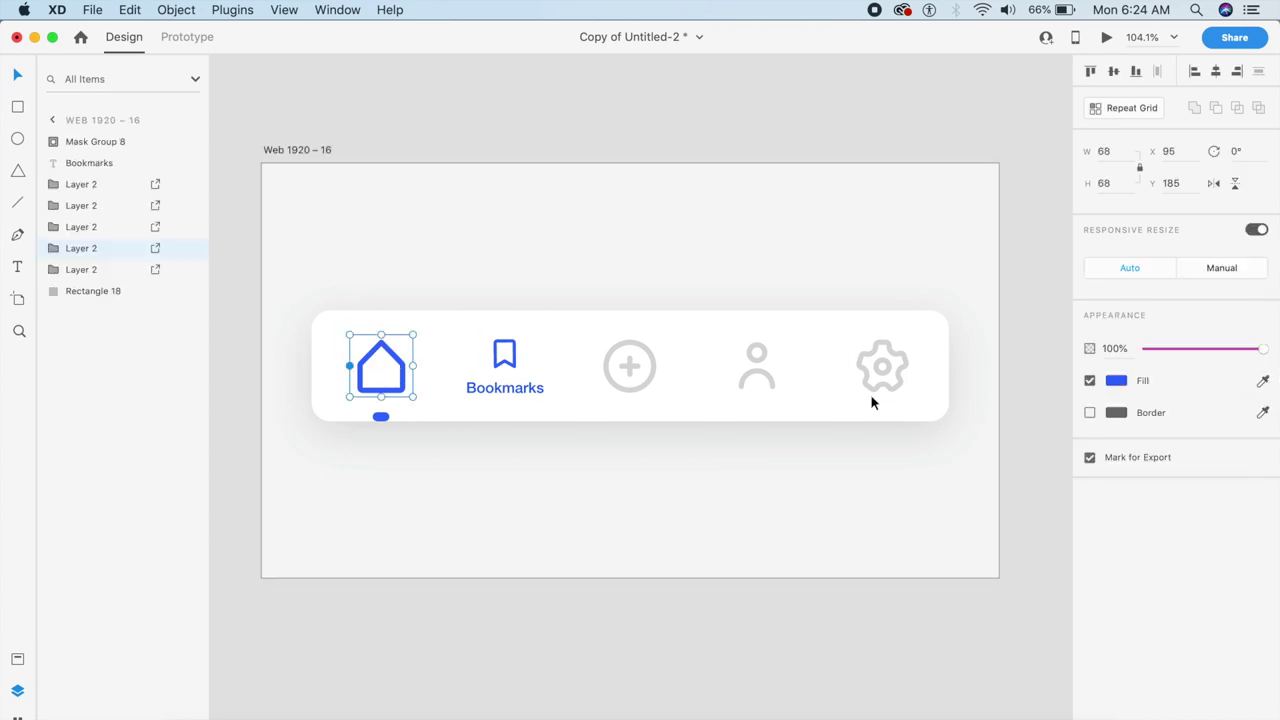
click(1262, 382)
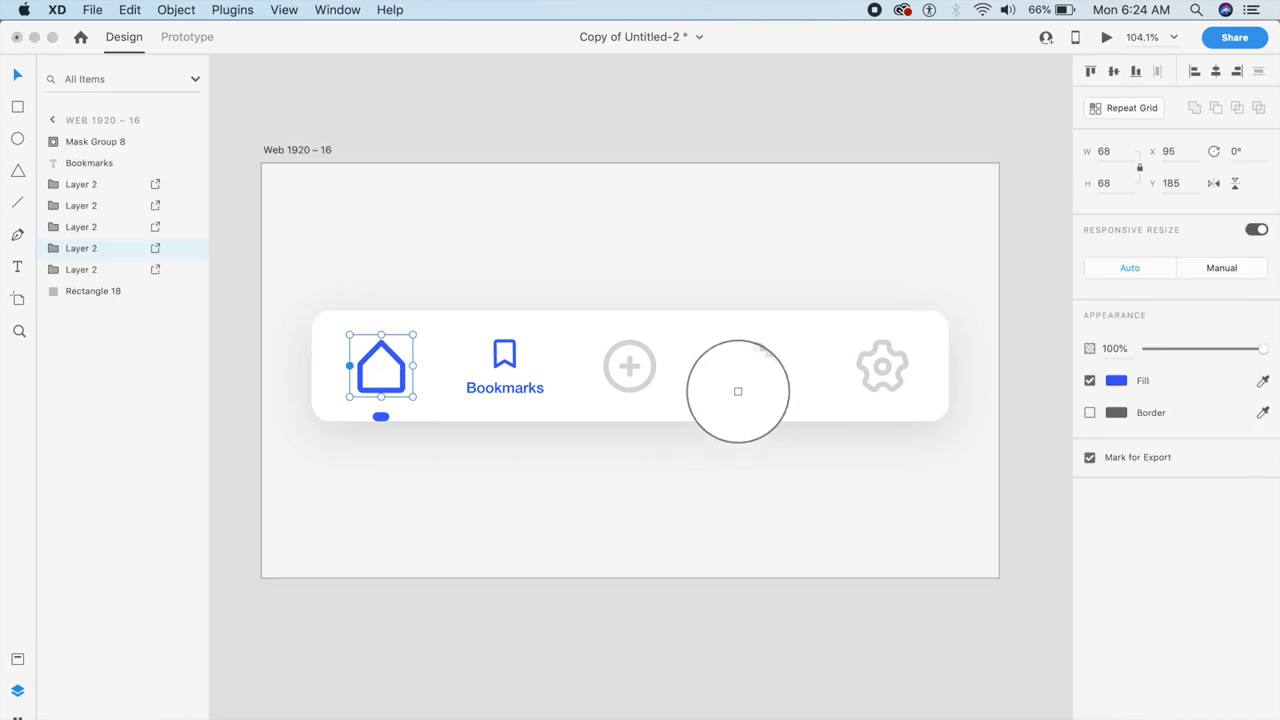
click(756, 362)
Shift the white rectangle within the indicator's mask group and align the blue indicator below the Bookmarks label.
drag(256, 411, 383, 418)
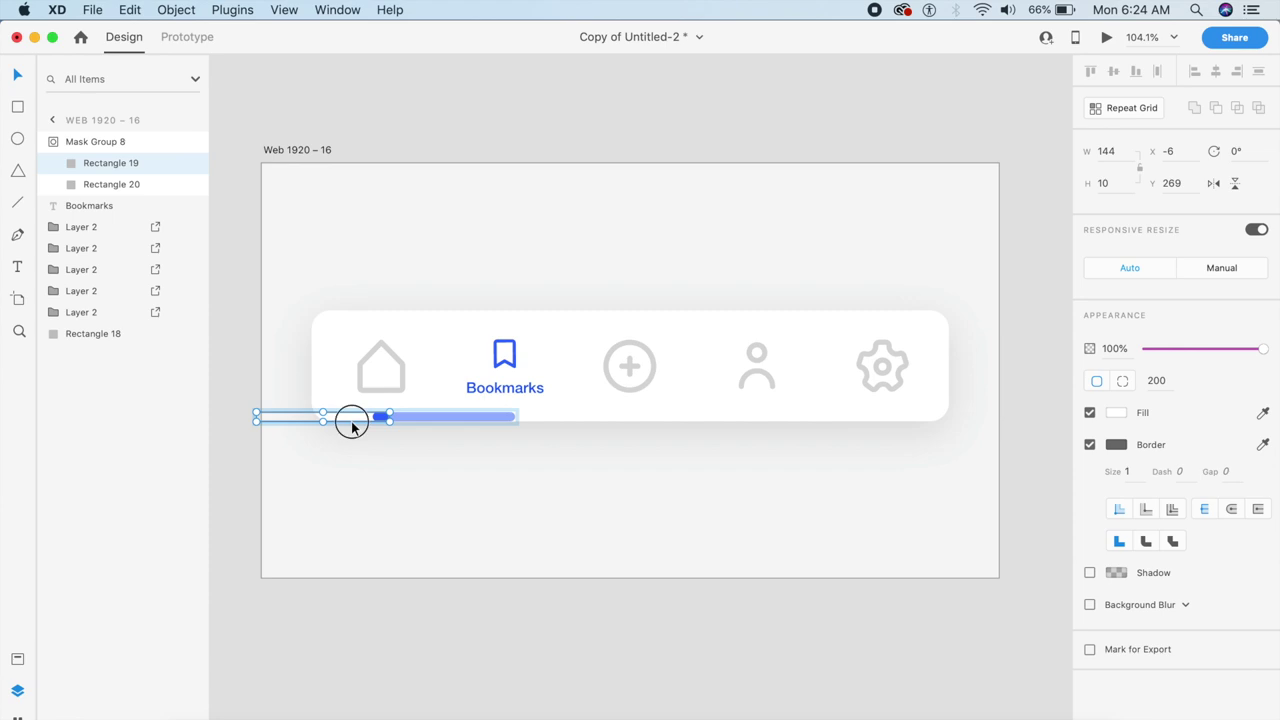
drag(351, 421, 590, 426)
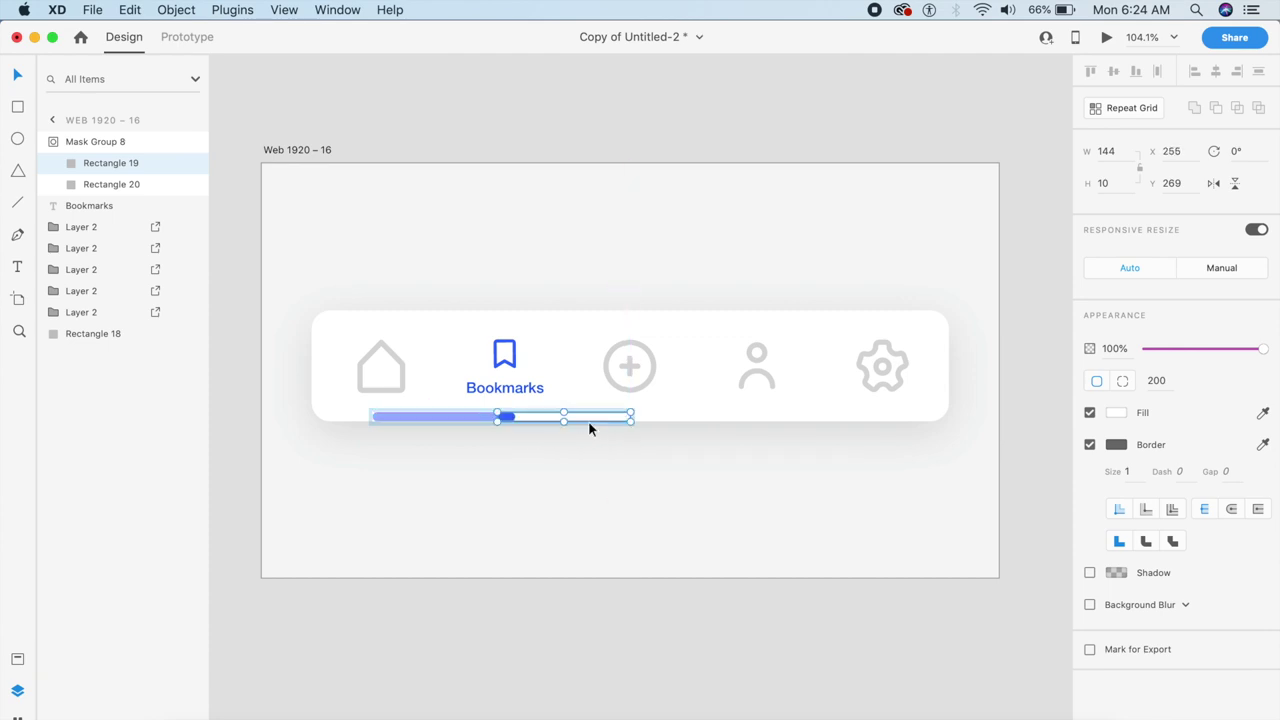
click(531, 503)
click(503, 423)
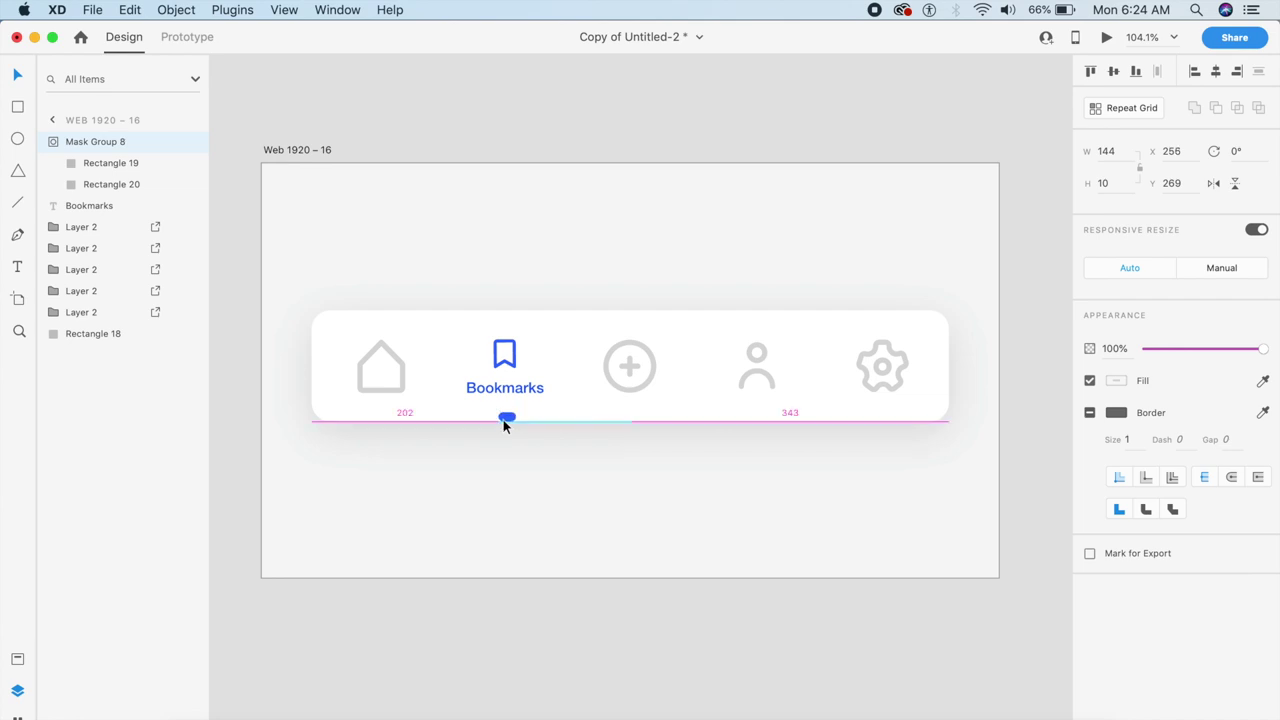
click(486, 508)
Link the bookmark icon on the Web 1920 – 15 artboard to the Web 1920 – 16 artboard as a prototype interaction.
scroll(486, 516, down, 5)
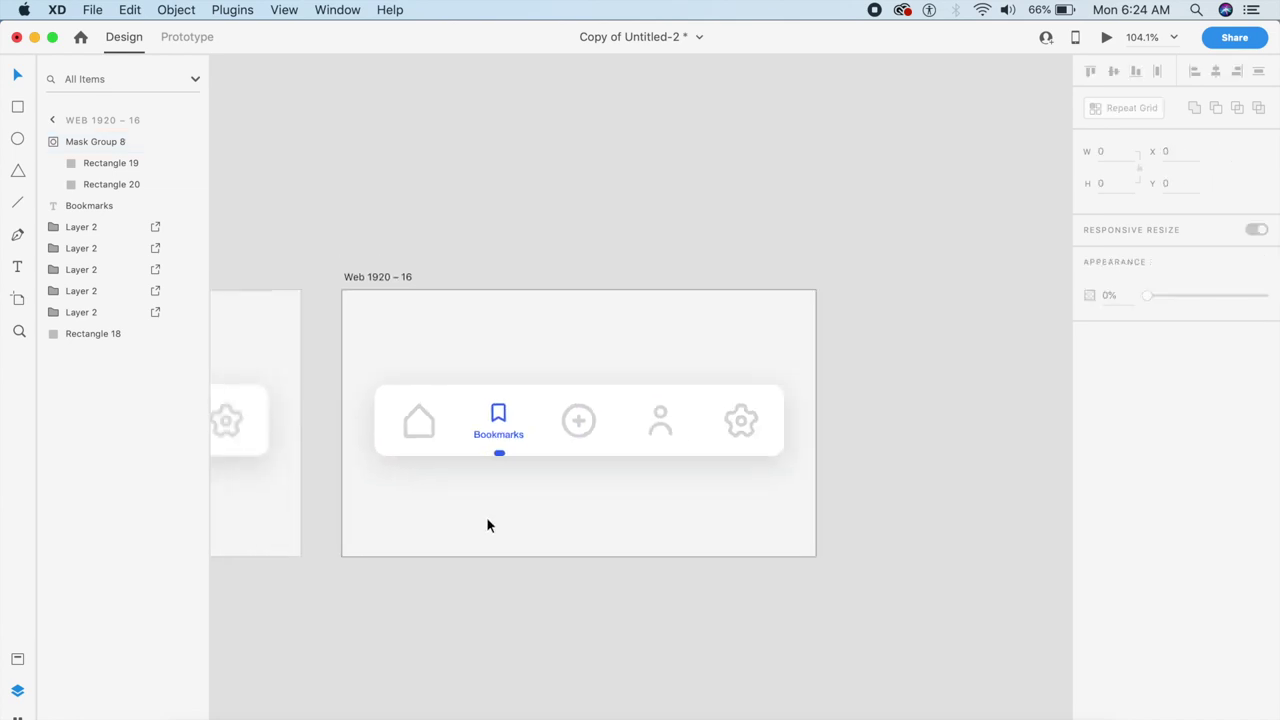
scroll(486, 523, left, 5)
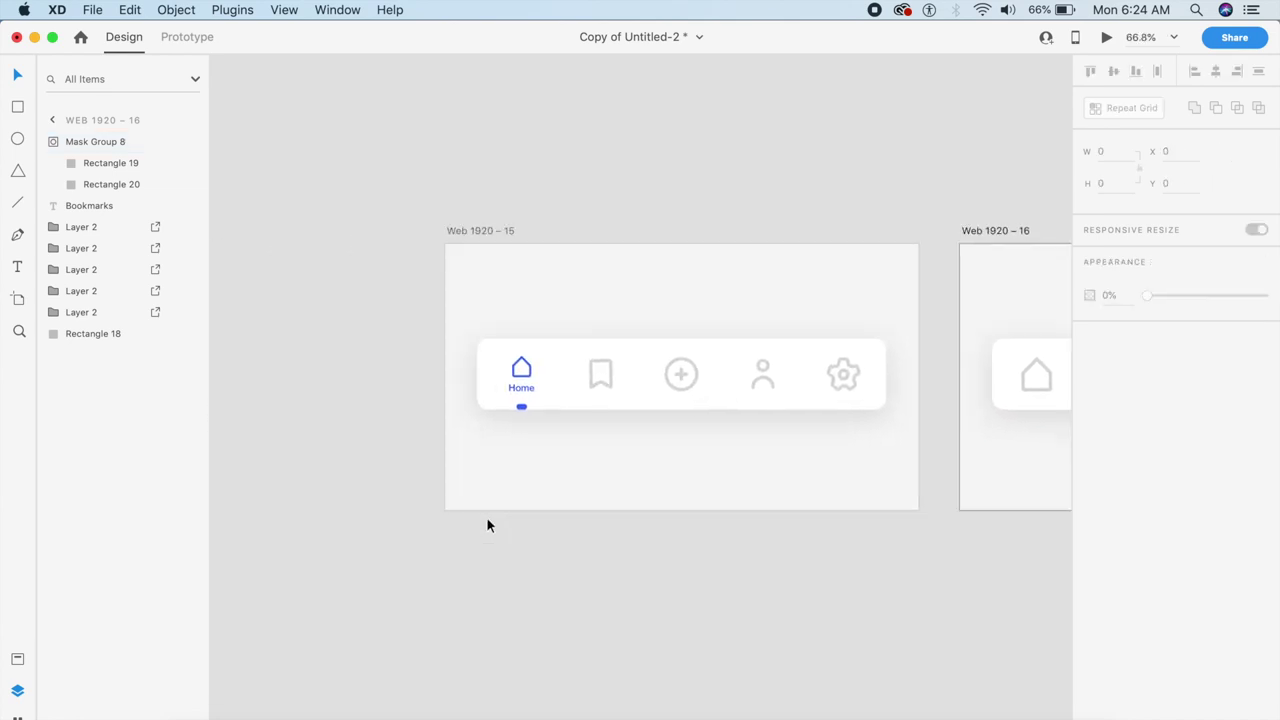
click(176, 37)
scroll(617, 212, right, 3)
click(503, 379)
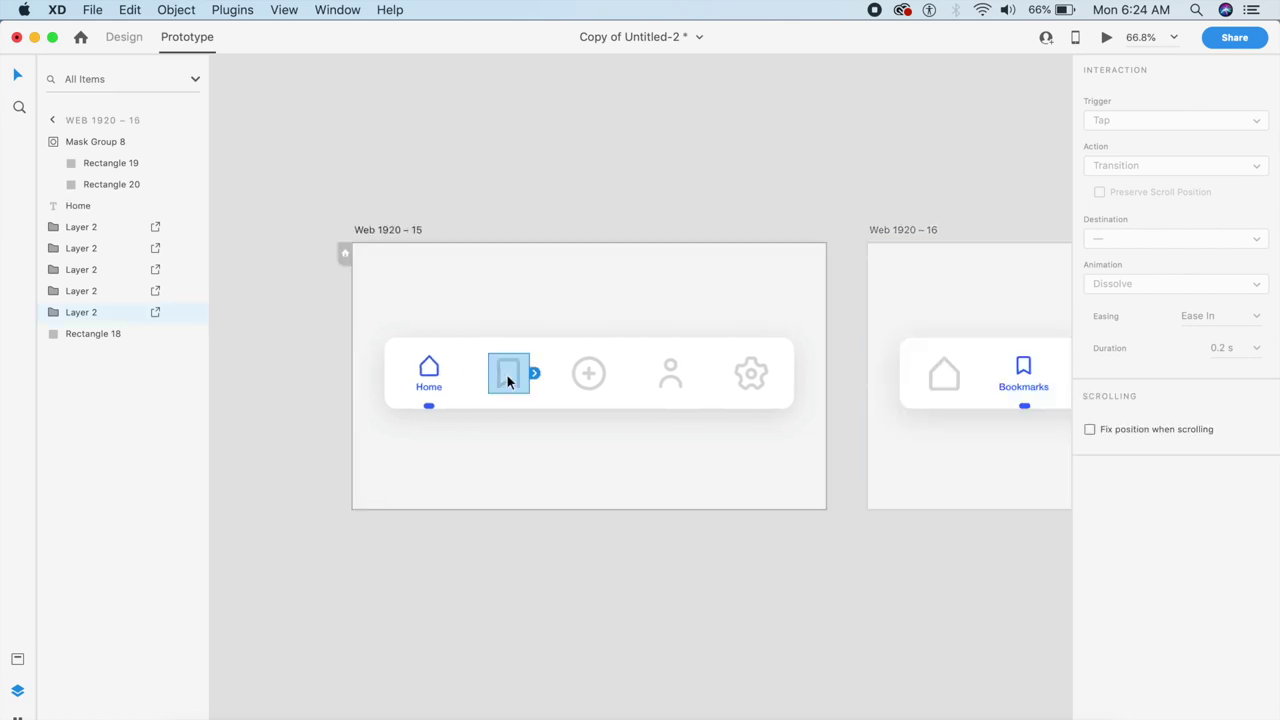
drag(533, 374, 921, 304)
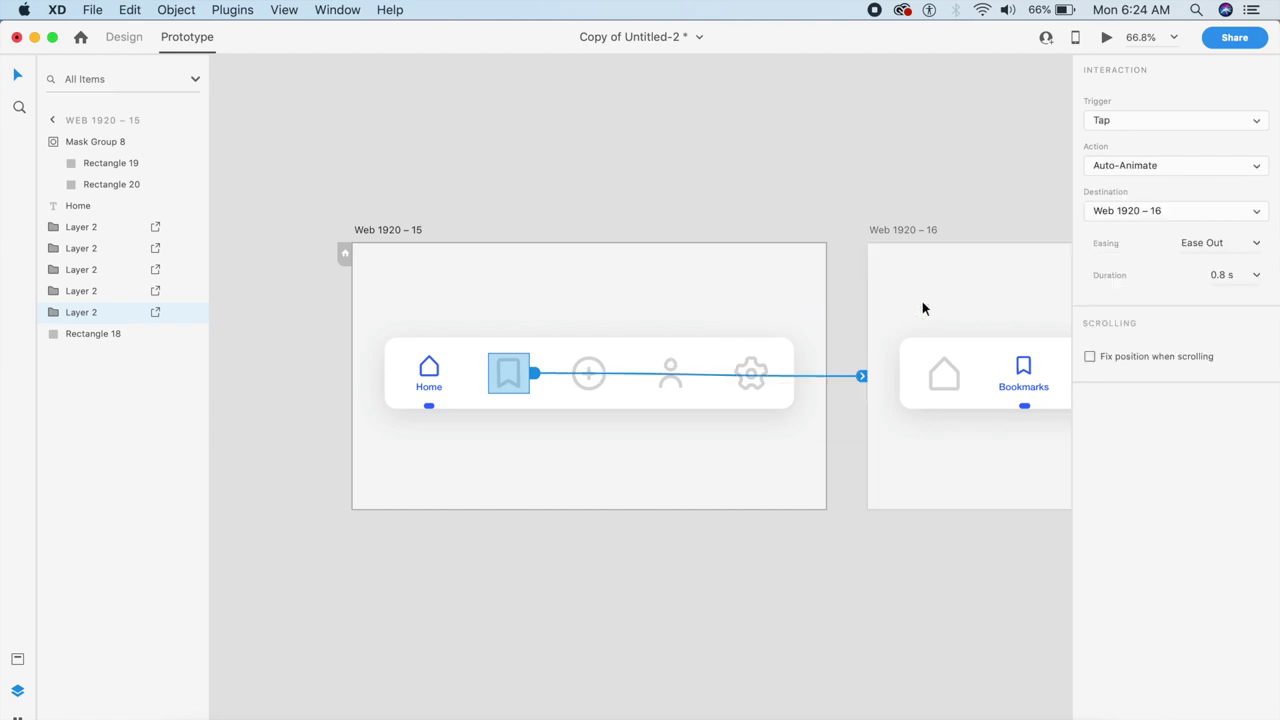
Keep the link's action as Auto-Animate and set its easing to Ease In-Out.
click(1195, 166)
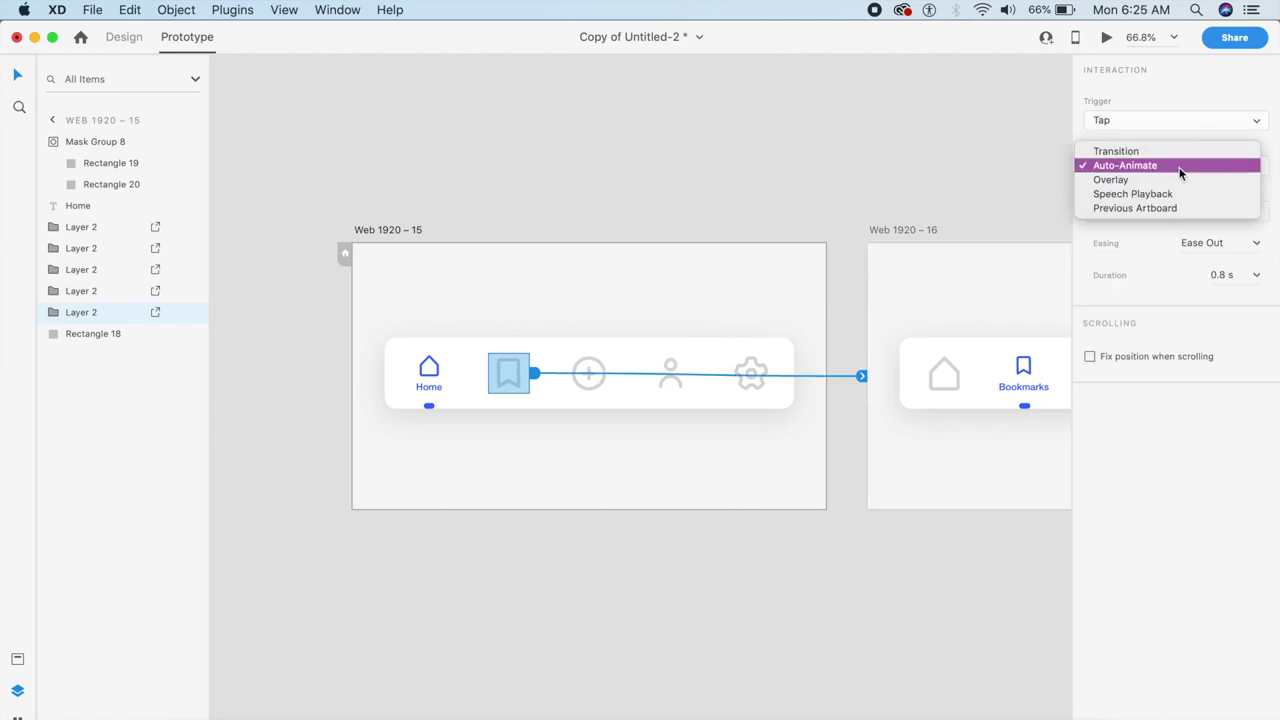
click(1177, 167)
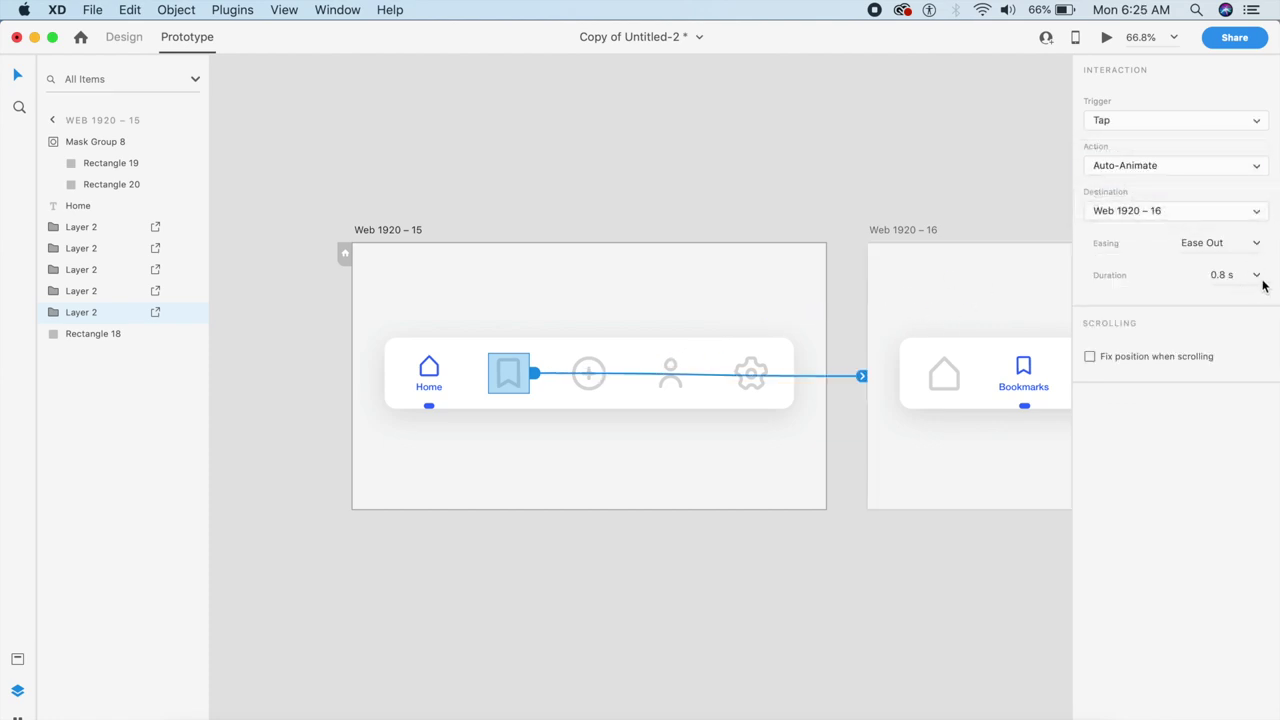
click(1250, 247)
click(1210, 313)
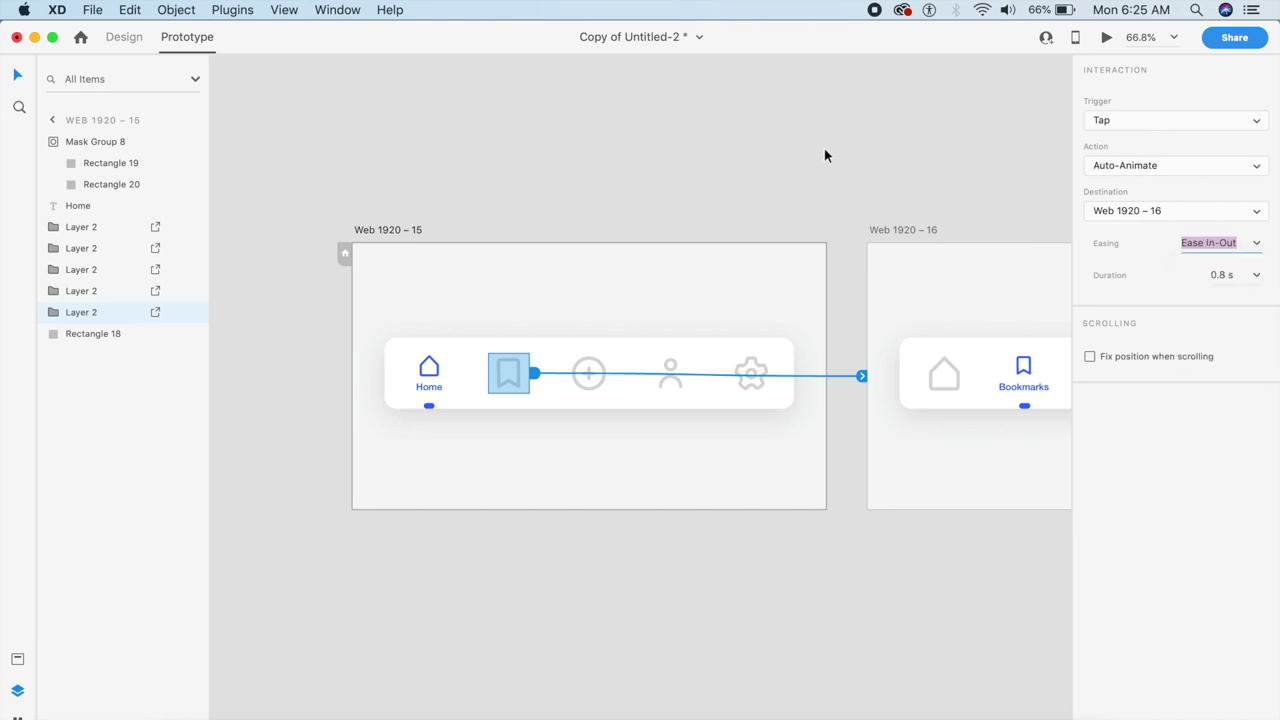
Preview the prototype from the Web 1920 – 15 artboard, test the bookmark icon's transition and close the preview.
click(711, 270)
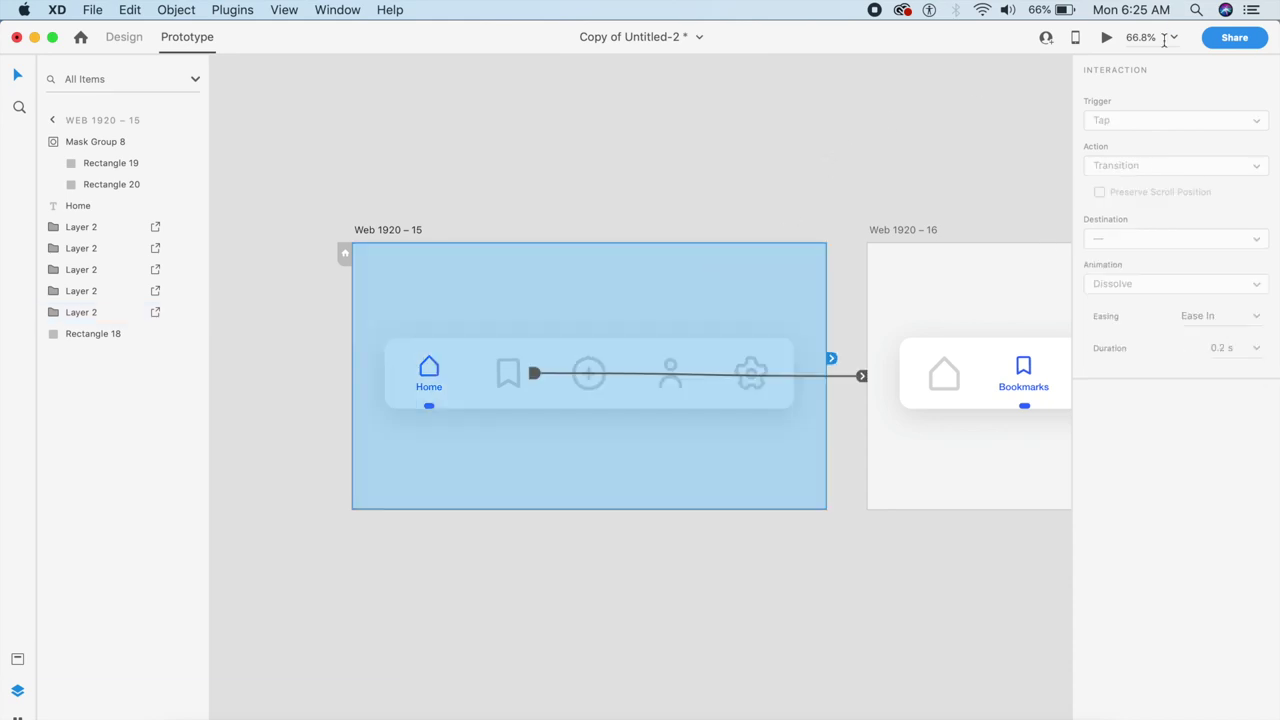
click(1106, 38)
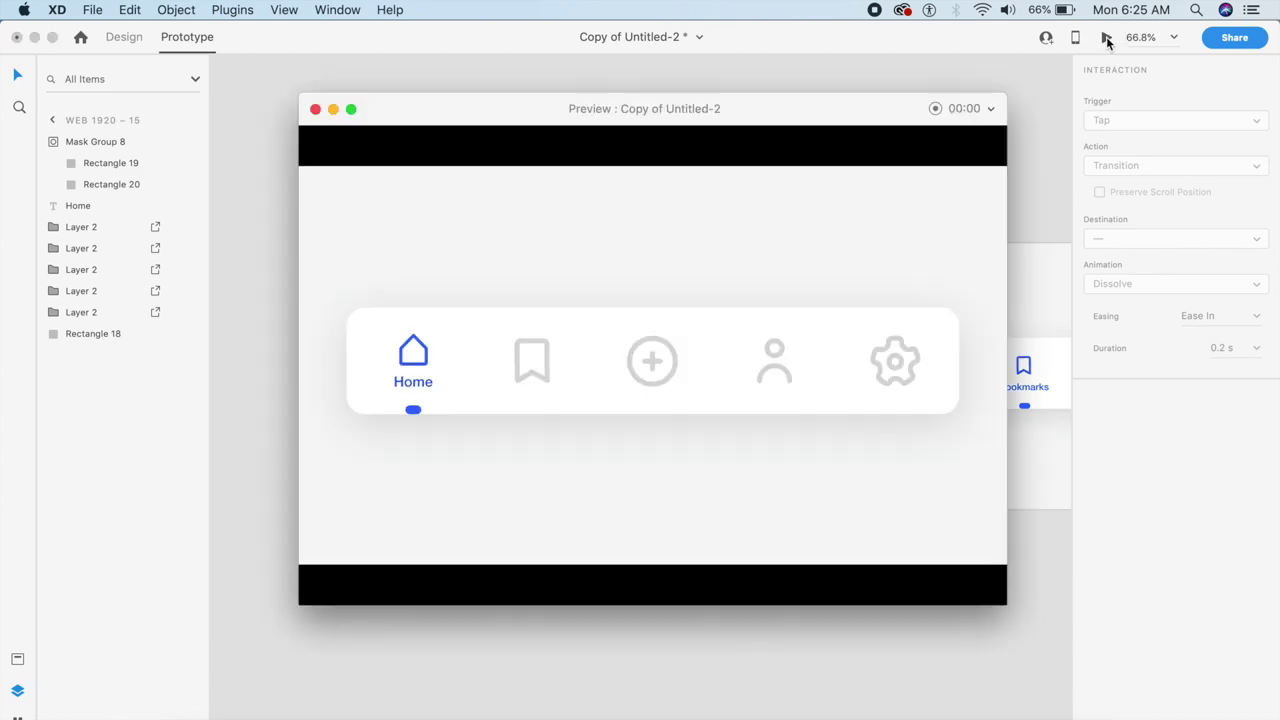
click(533, 367)
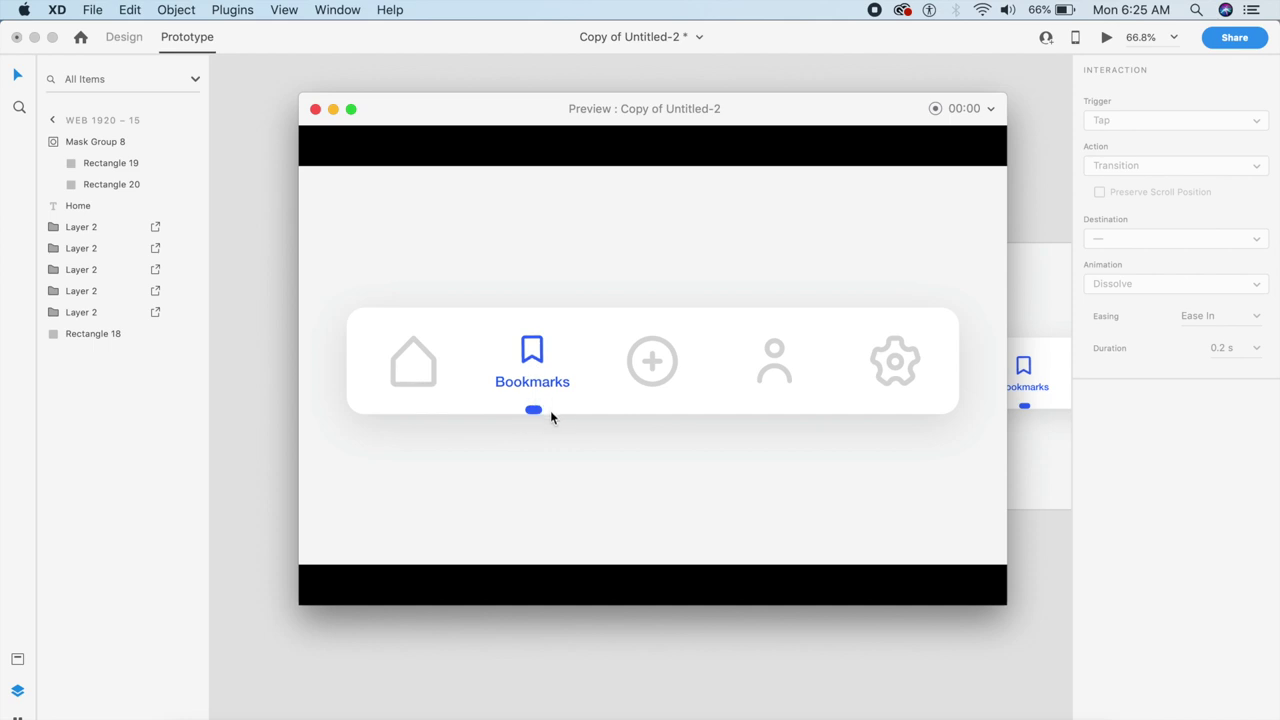
click(315, 110)
Duplicate the Web 1920 – 16 artboard.
scroll(620, 179, right, 10)
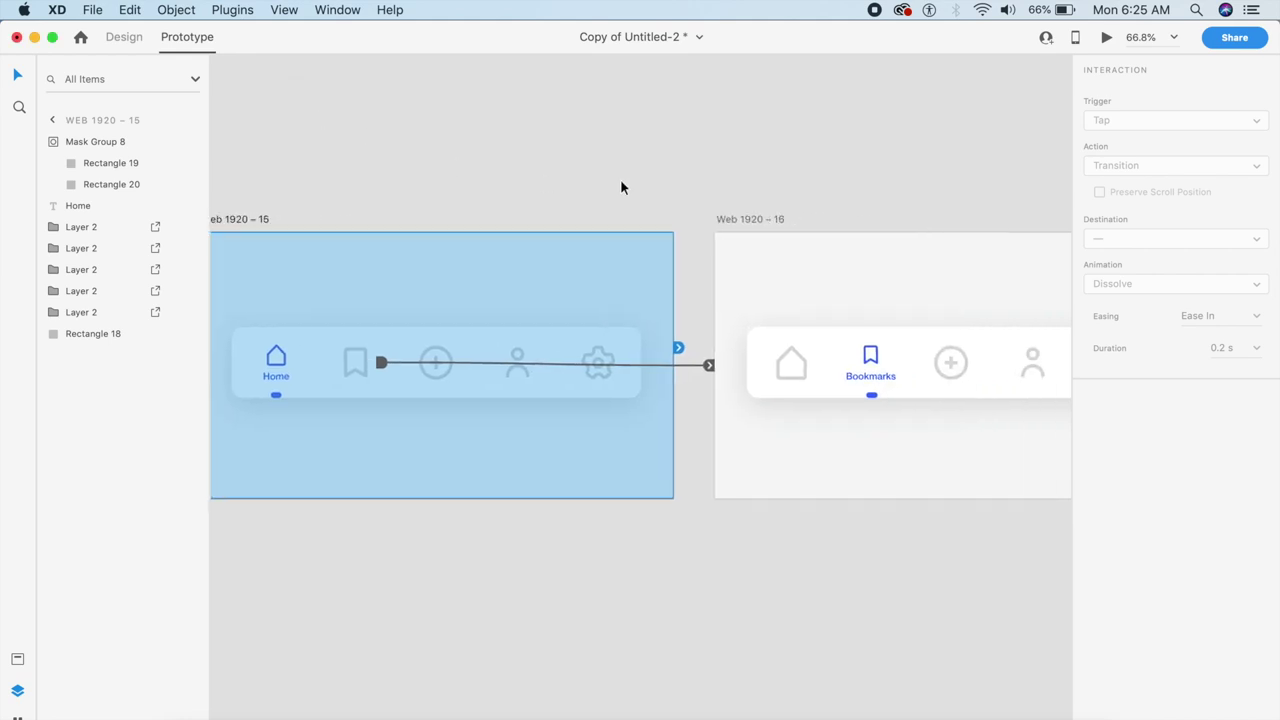
click(674, 262)
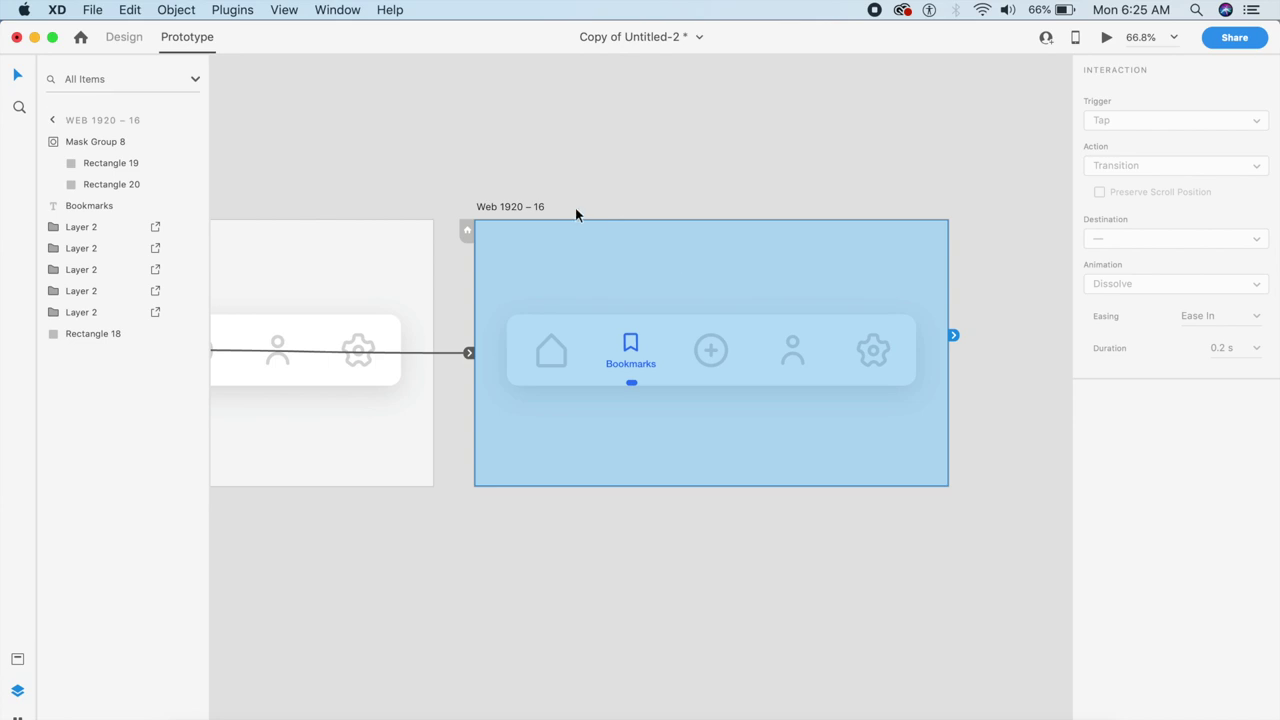
click(525, 212)
key(super+v)
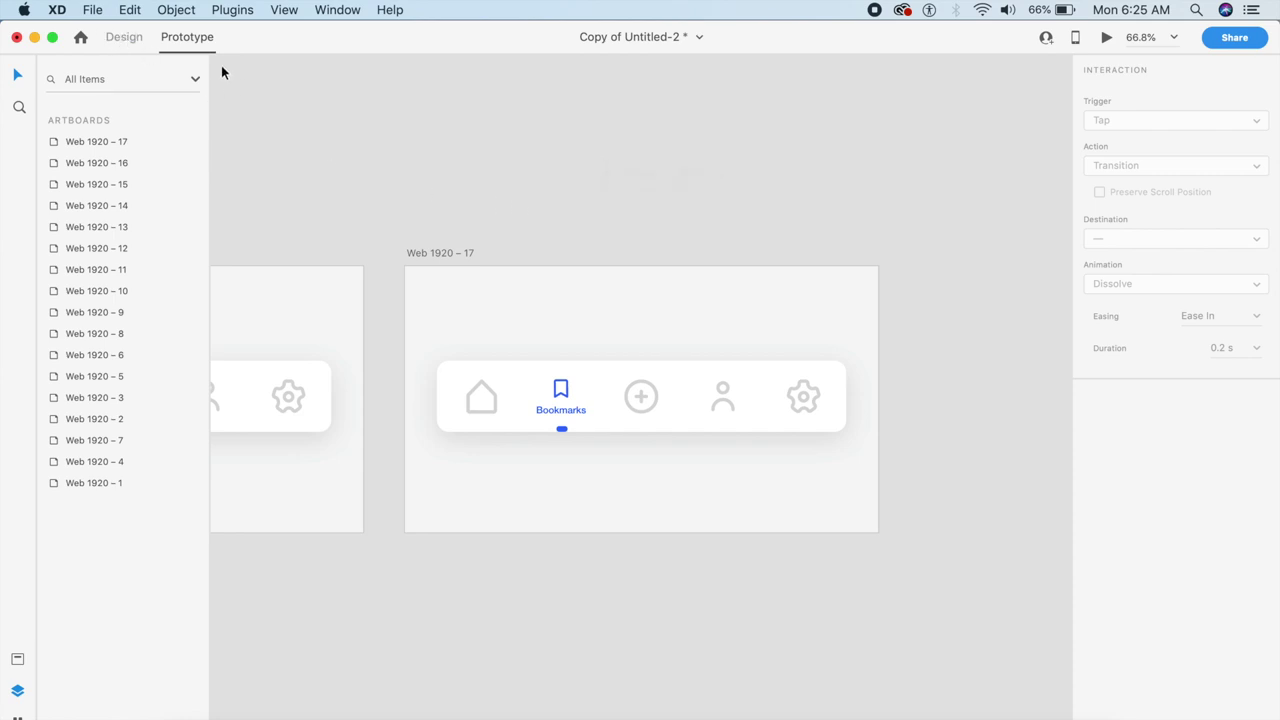
On the Web 1920 – 17 artboard, shift the rectangle inside the indicator's mask group and align the blue indicator below the plus icon.
click(122, 38)
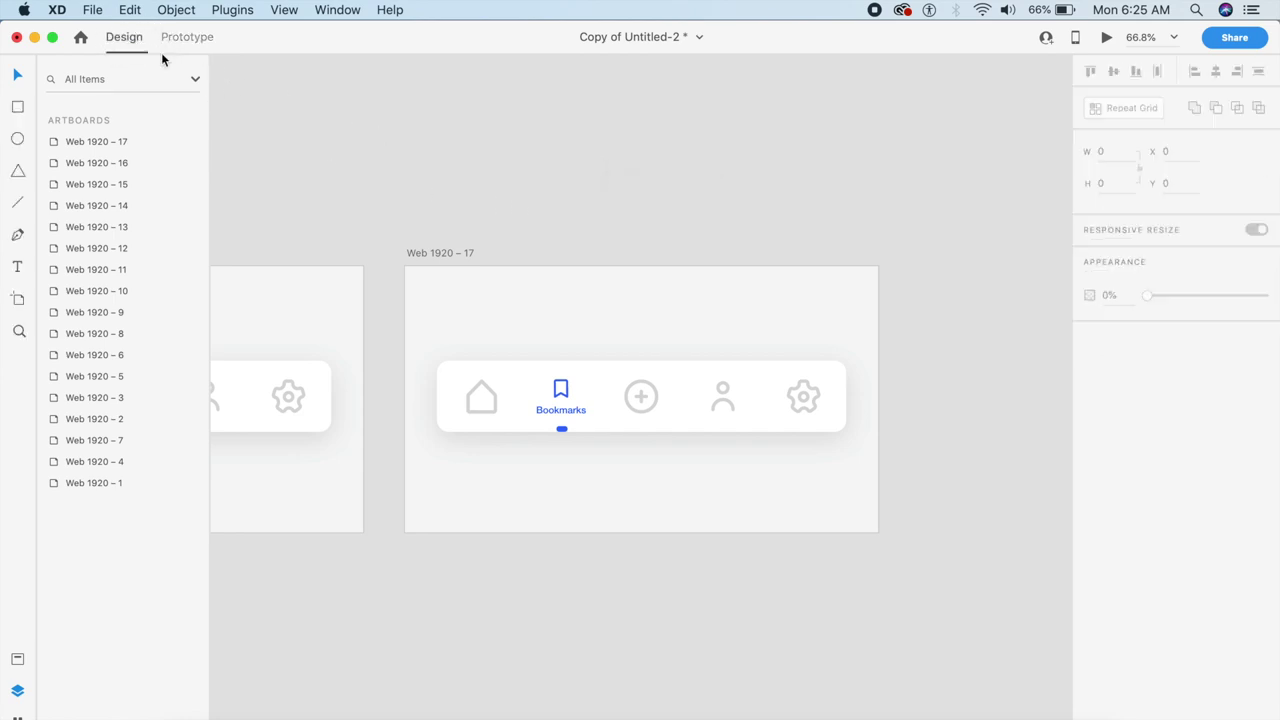
scroll(638, 397, up, 2)
click(629, 419)
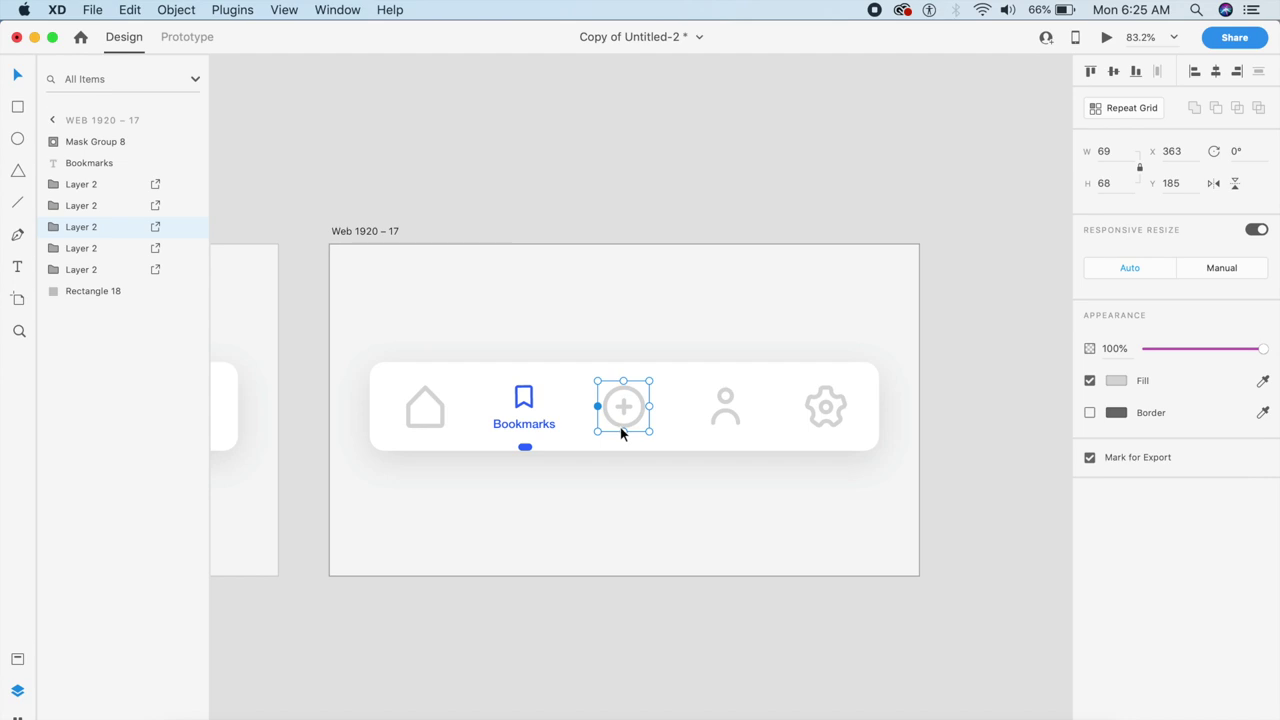
double_click(527, 447)
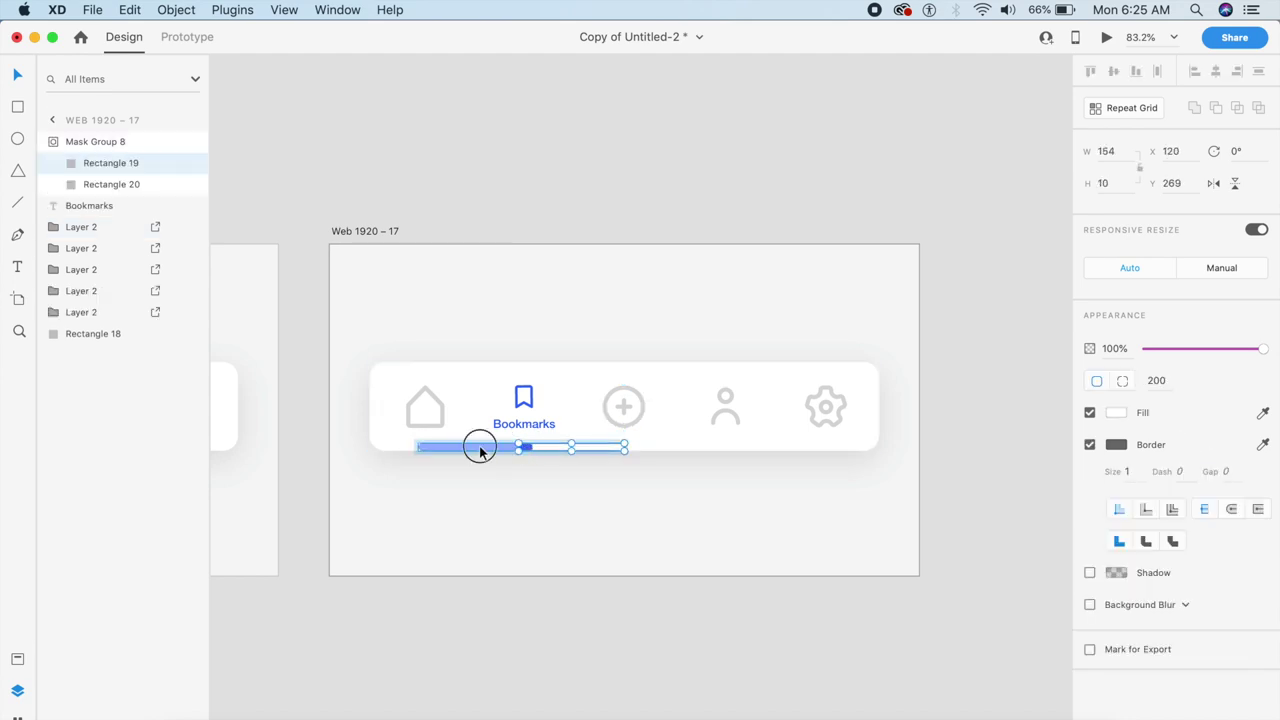
click(479, 448)
drag(479, 448, 672, 450)
click(623, 489)
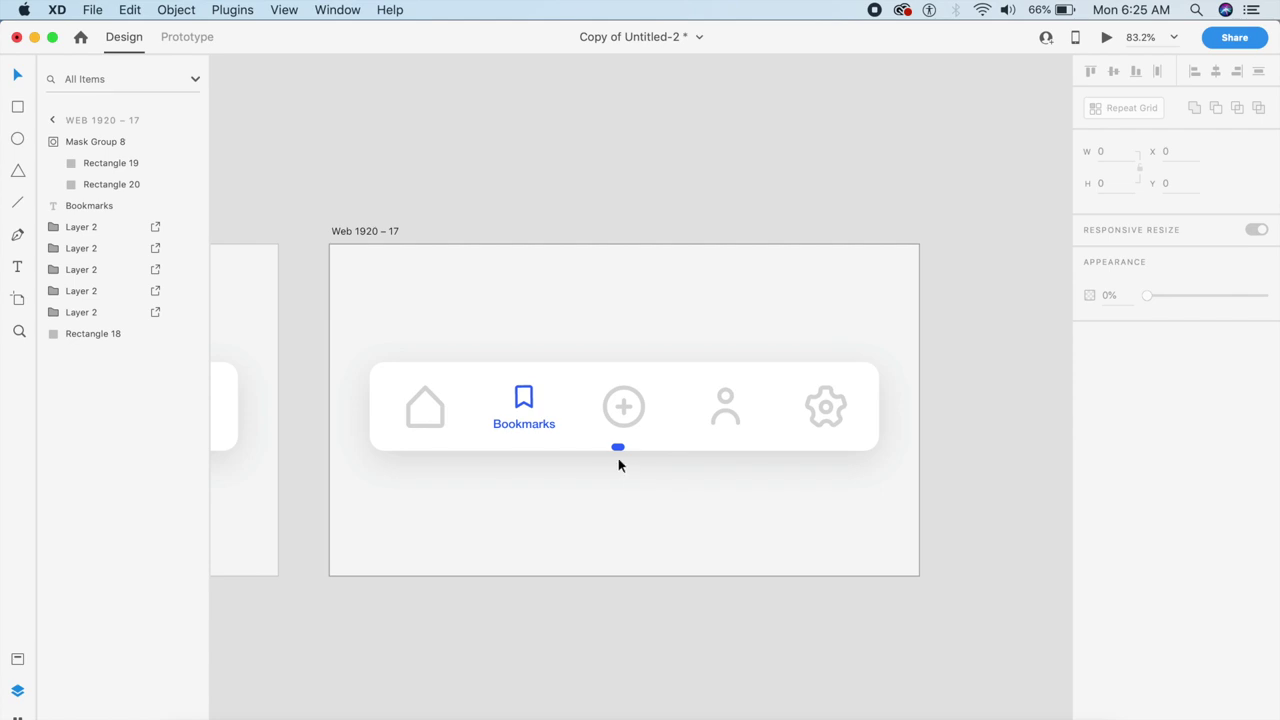
click(617, 449)
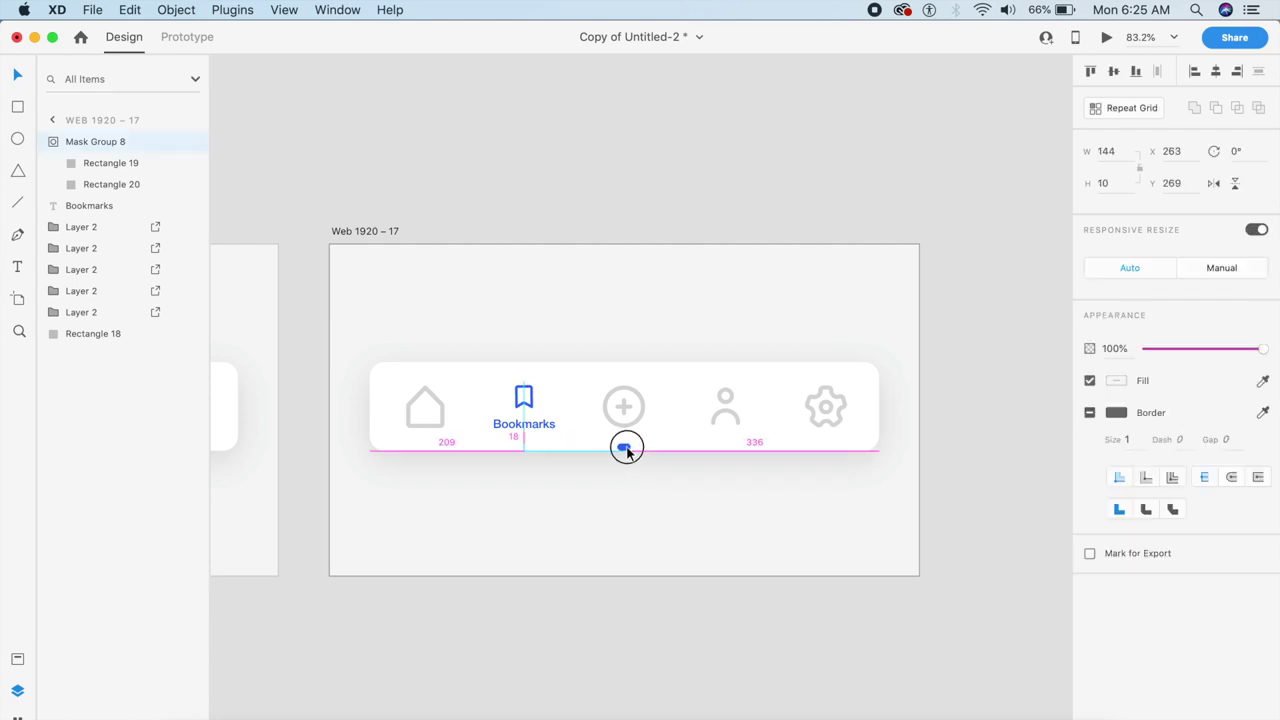
click(597, 474)
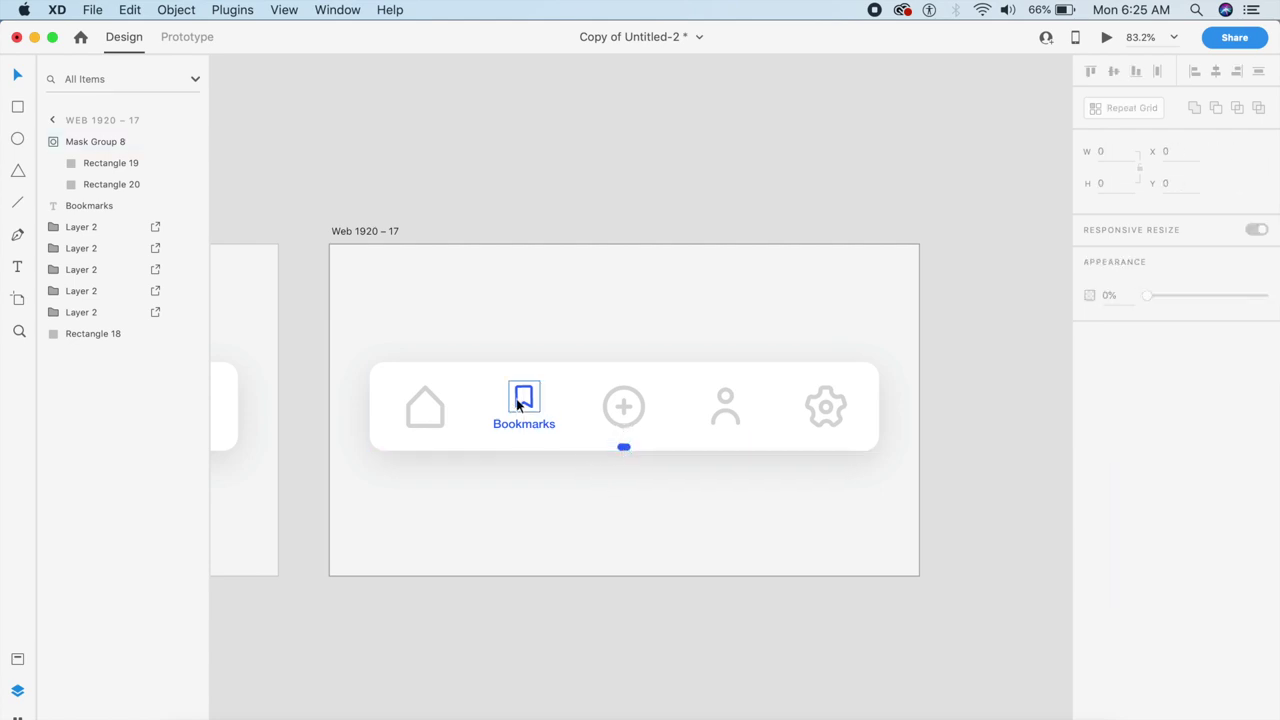
Fill the tab bar's background rectangle on the Web 1920 – 18 artboard with black.
scroll(500, 409, left, 5)
scroll(500, 409, down, 5)
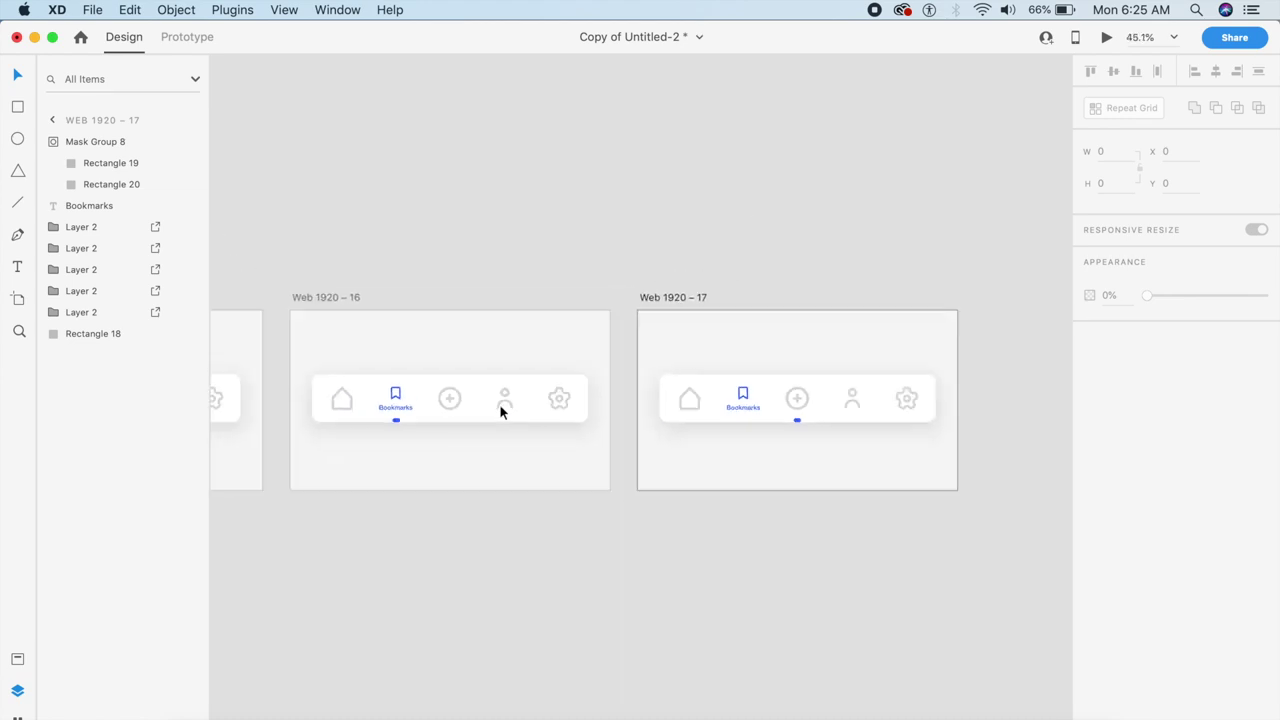
scroll(500, 412, down, 8)
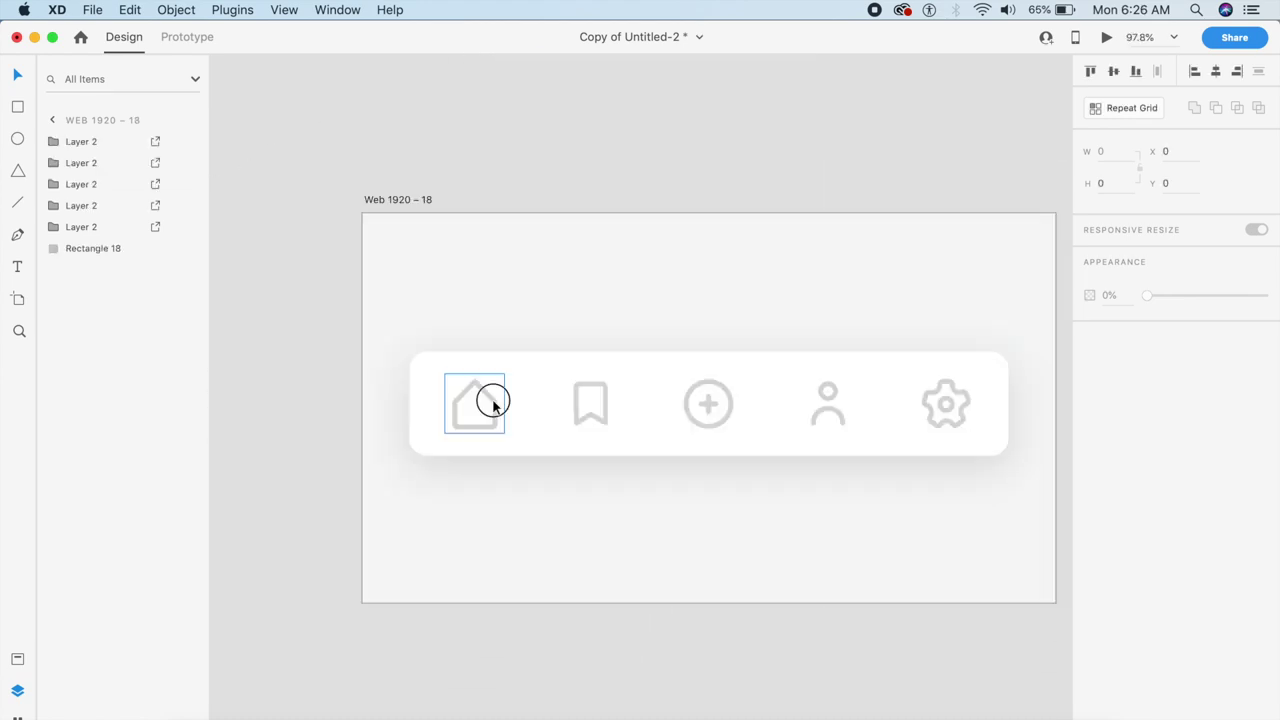
click(493, 405)
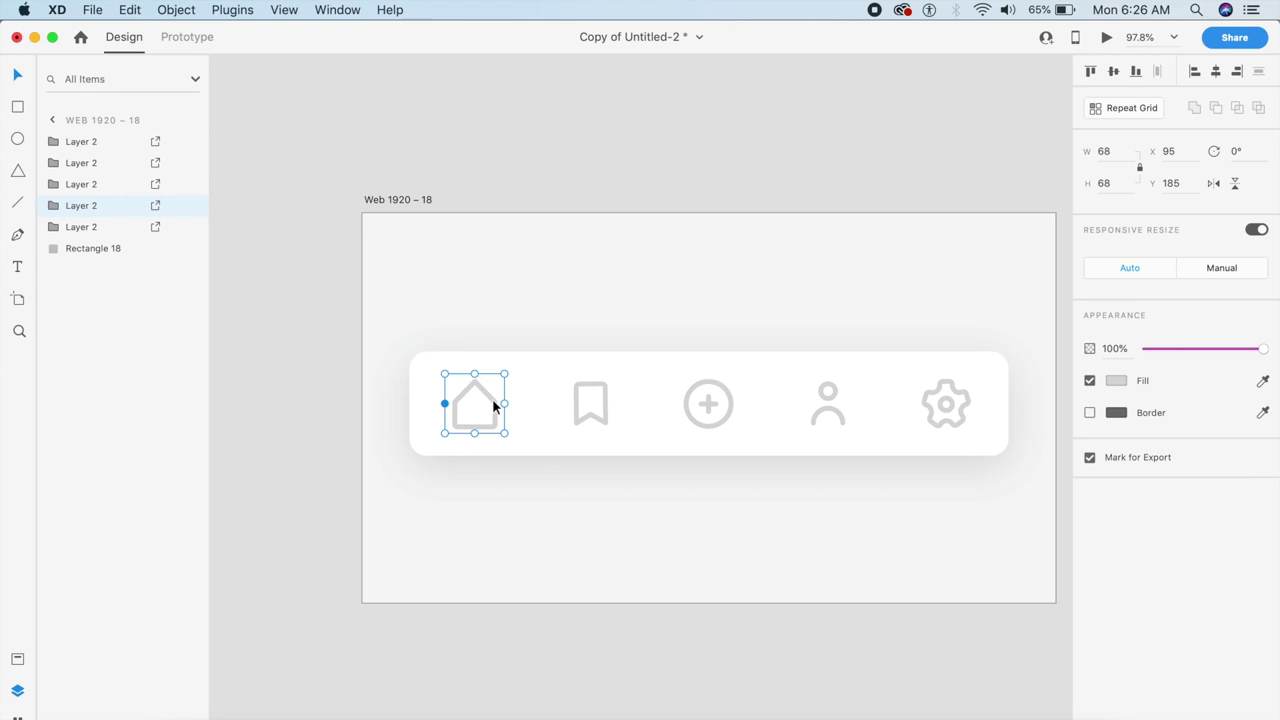
click(608, 328)
scroll(608, 328, right, 2)
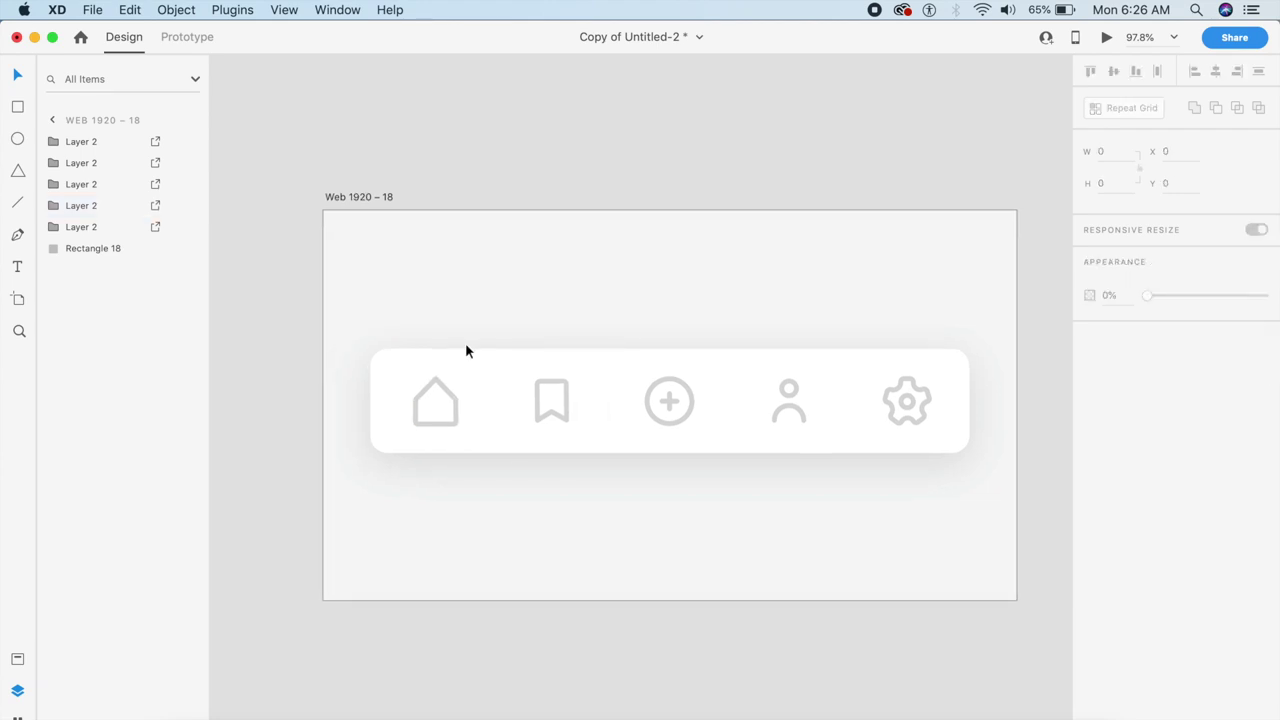
click(598, 452)
click(1117, 412)
click(986, 409)
drag(986, 409, 649, 637)
click(645, 647)
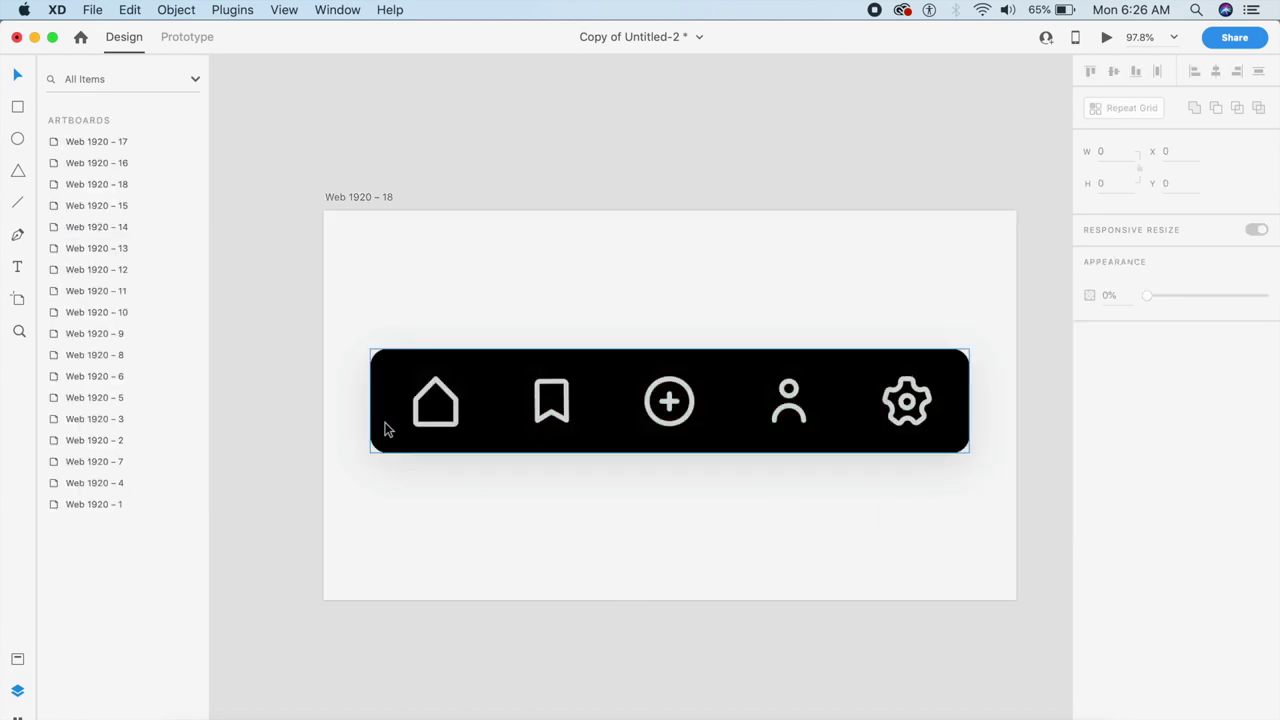
Select all five tab bar icons on the Web 1920 – 18 artboard and fill them with white.
click(447, 420)
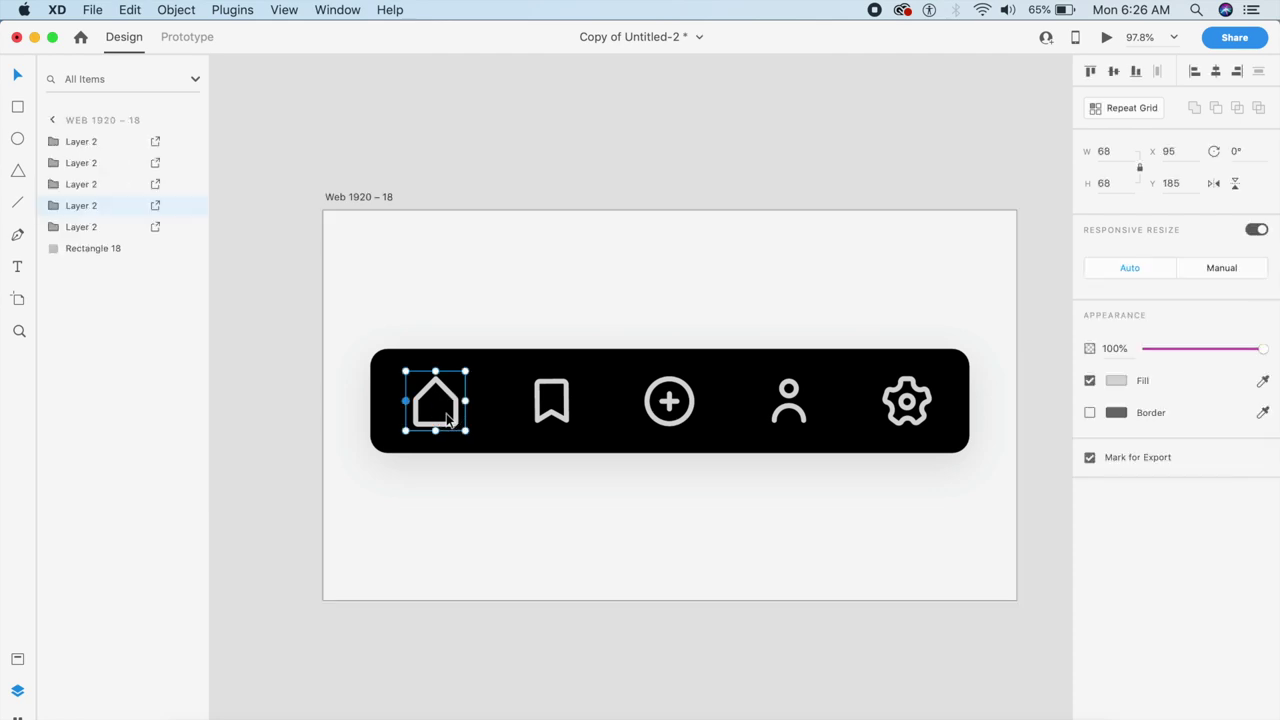
shift+click(552, 401)
shift+click(697, 399)
shift+click(812, 412)
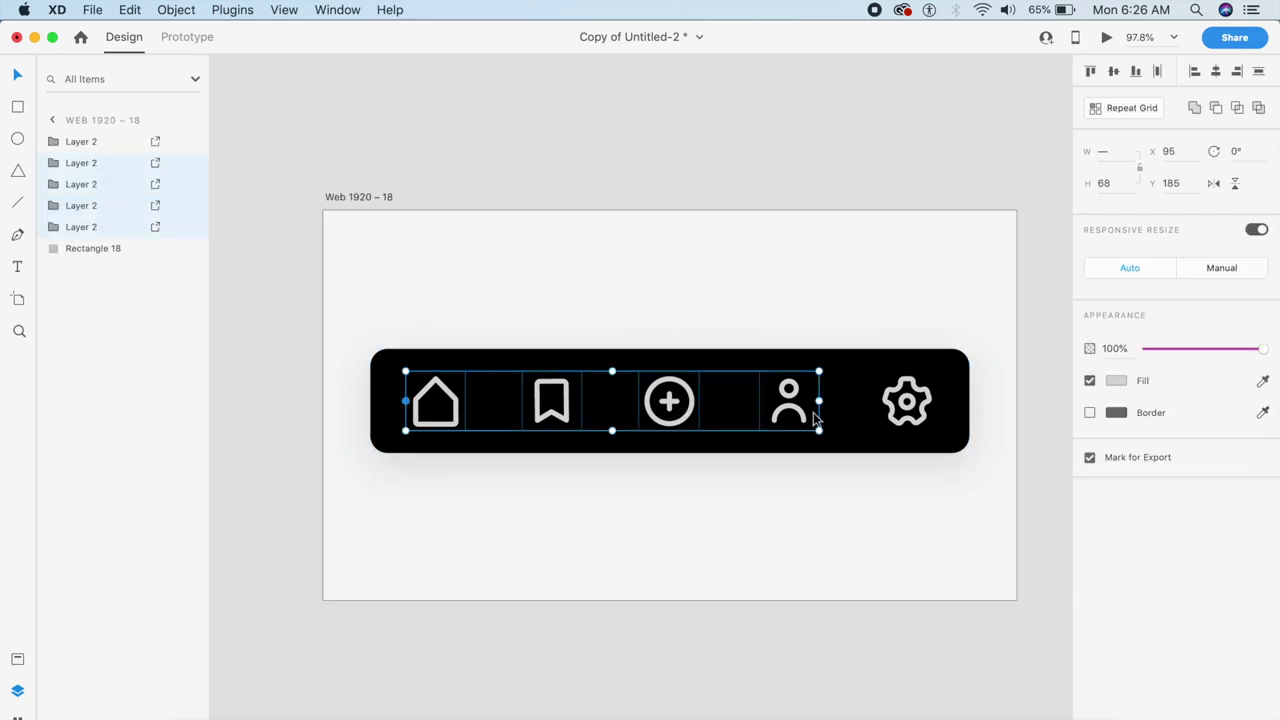
shift+click(925, 405)
click(1115, 381)
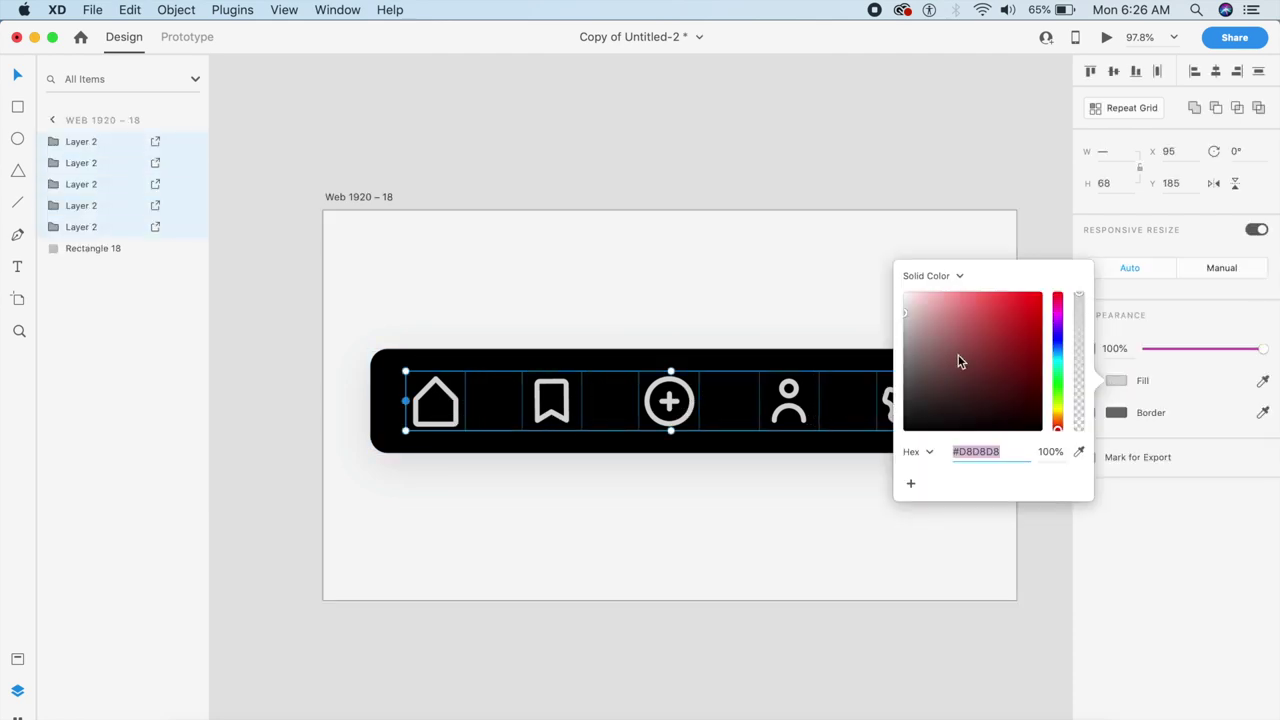
drag(958, 354, 797, 237)
Set the opacity of the five white icons to 35%.
click(1128, 351)
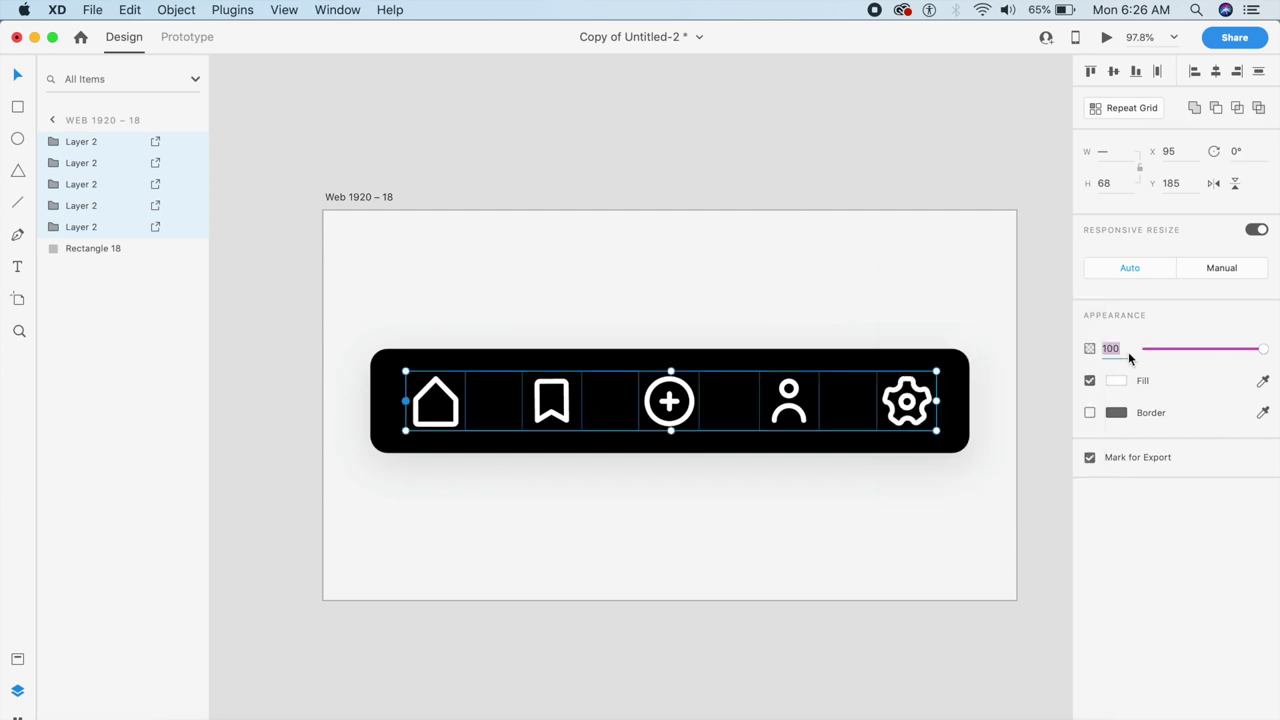
text(25)
key(Return)
click(1129, 351)
text(3)
key(Return)
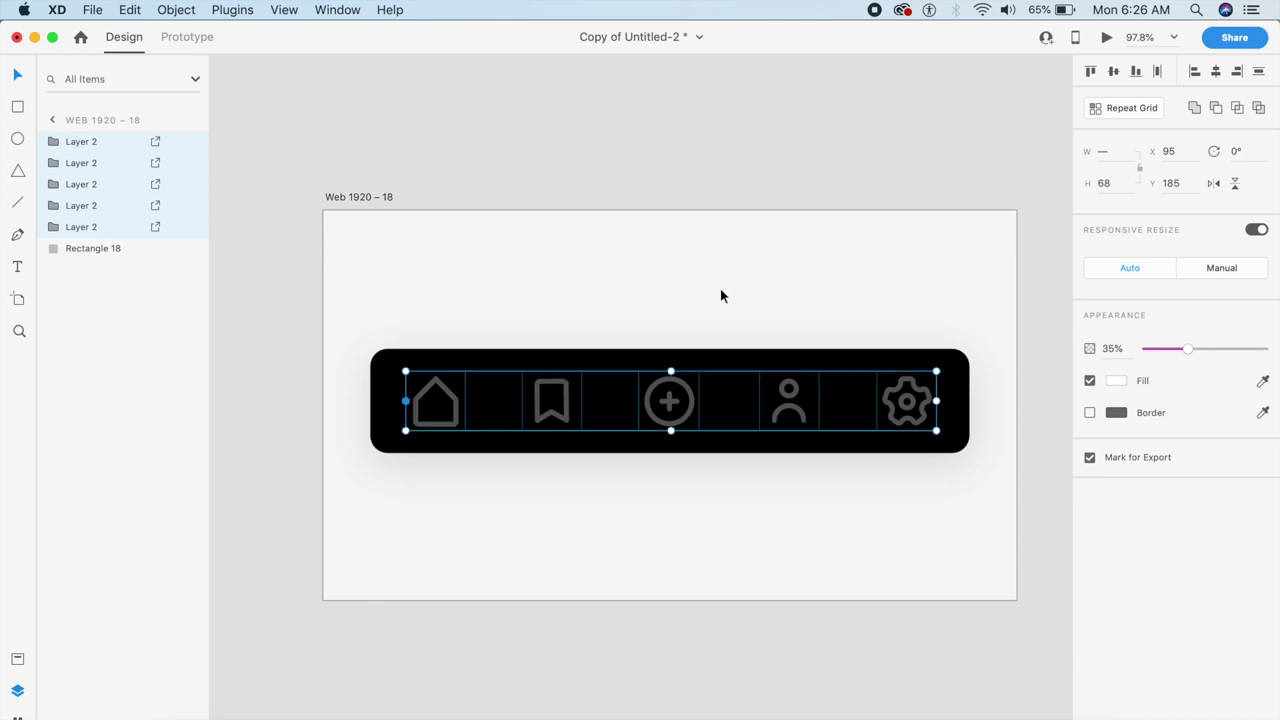
click(725, 266)
Draw a rectangle about 76 by 9 above the home icon at the bar's upper edge on the Web 1920 – 18 artboard.
scroll(726, 268, left, 2)
key(r)
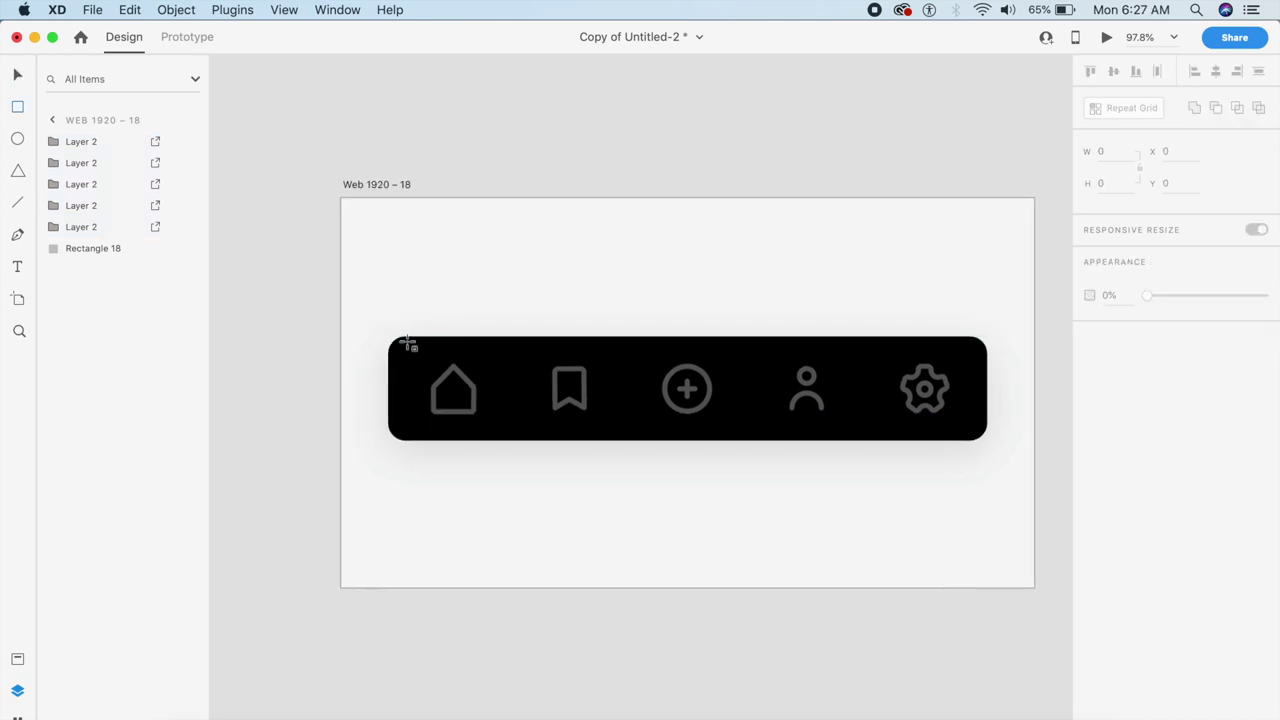
mouse_move(424, 342)
mouse_down()
mouse_move(494, 346)
mouse_move(466, 343)
mouse_up()
key(Escape)
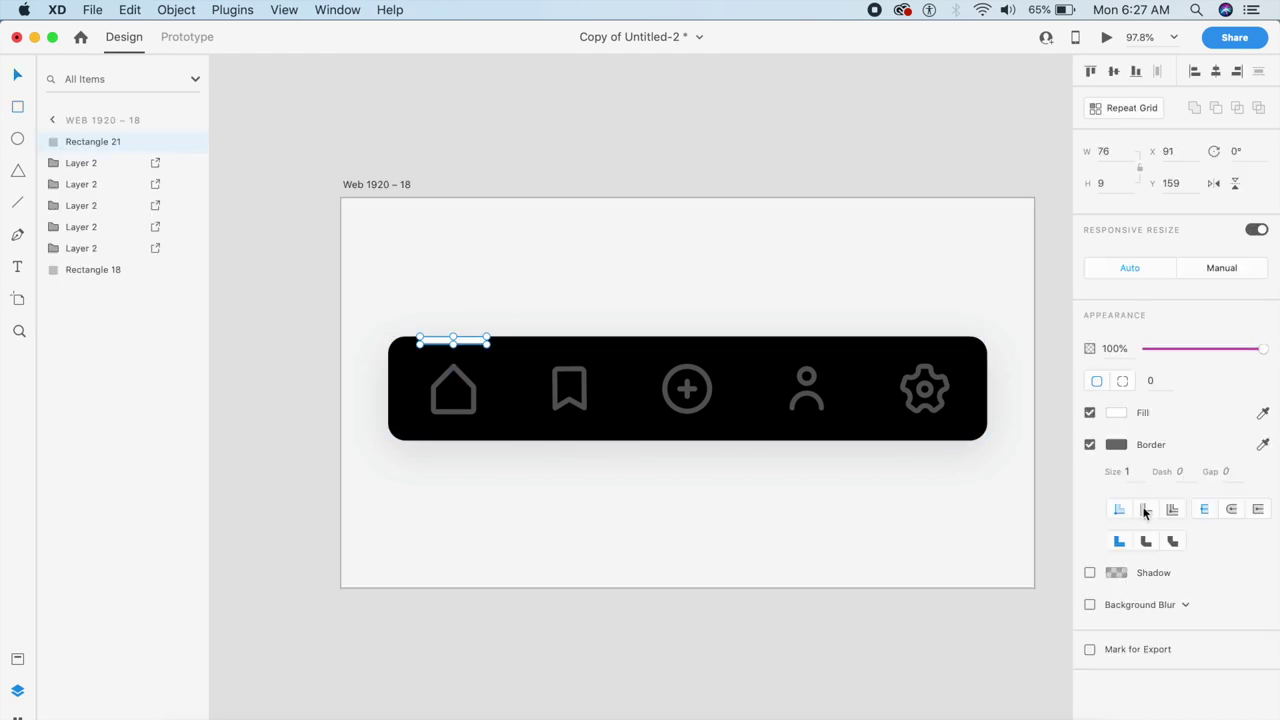
Remove the border of the small rectangle above the home icon and set its corner radius to 100.
click(1090, 446)
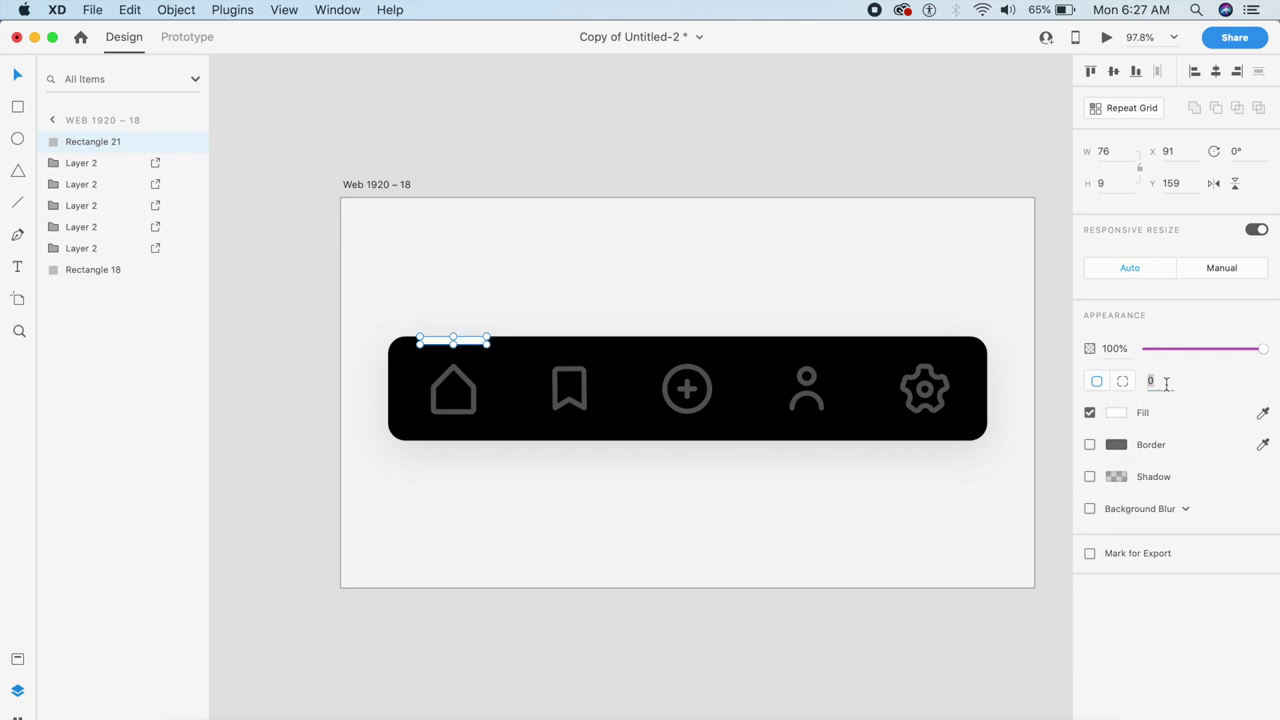
text(100)
key(Return)
Reduce the height of the white indicator above the home icon to 7, keeping it flush with the bar's upper edge.
scroll(451, 285, up, 5)
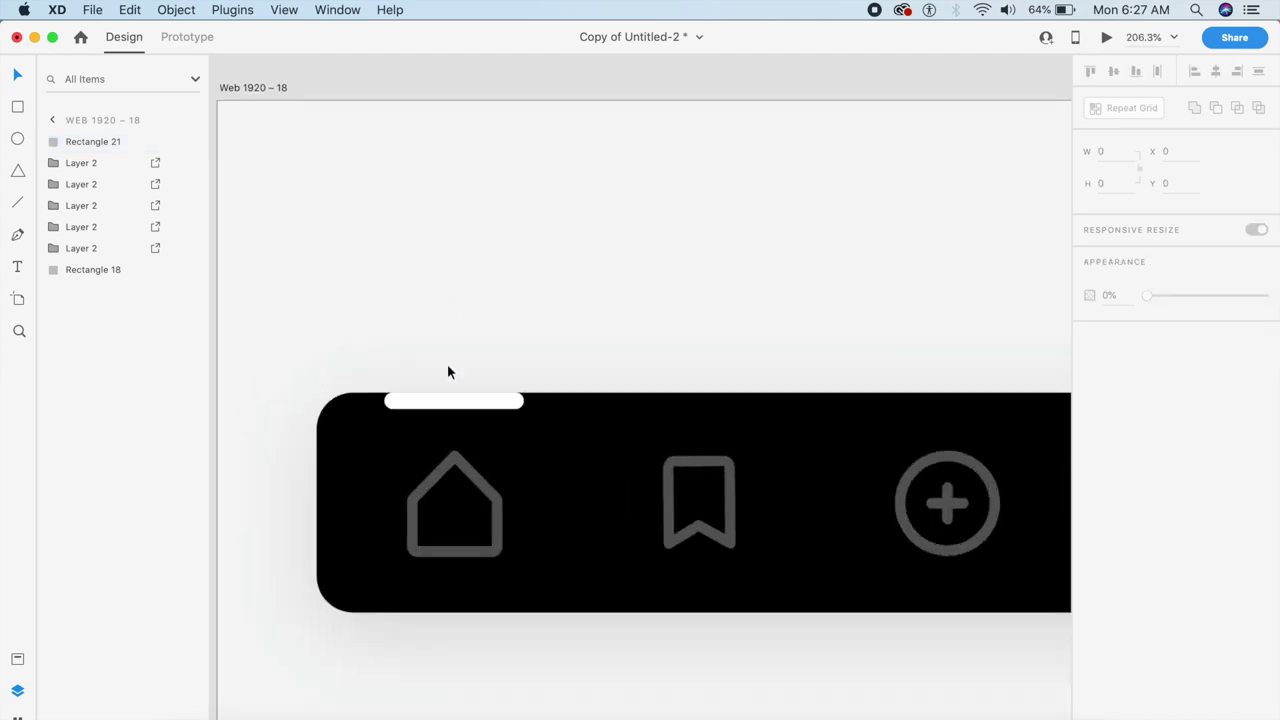
click(457, 405)
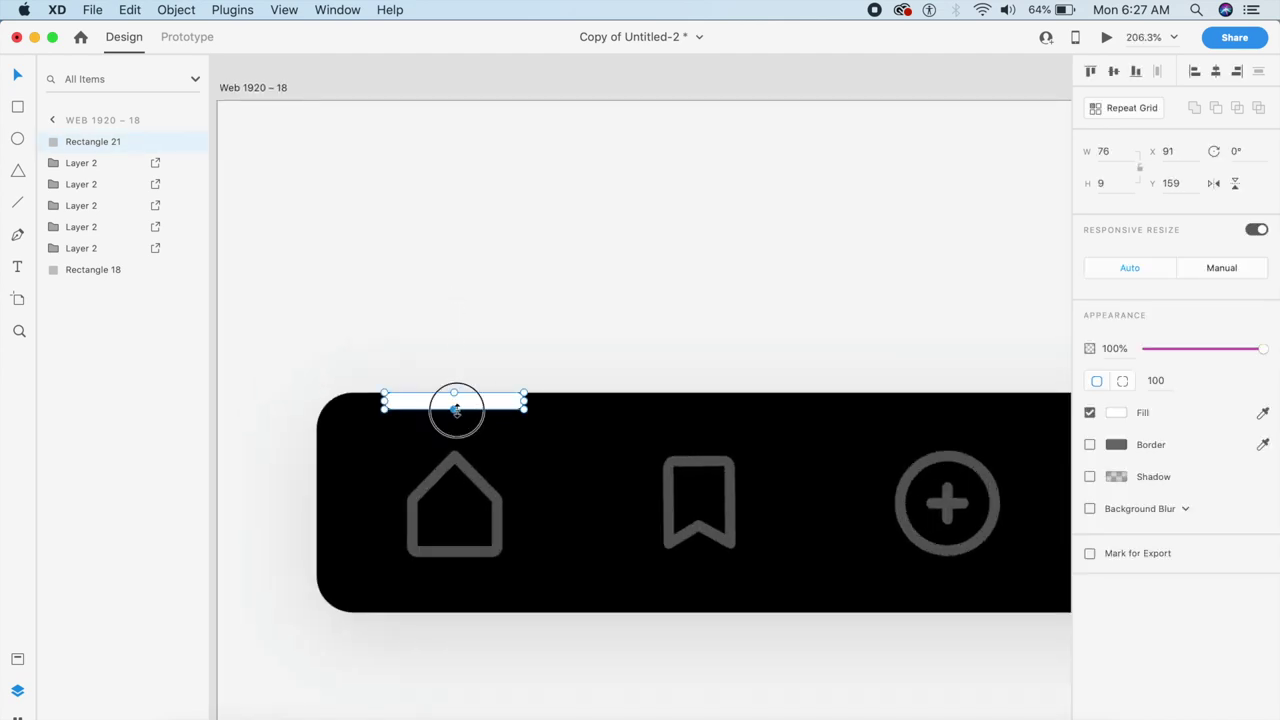
click(628, 265)
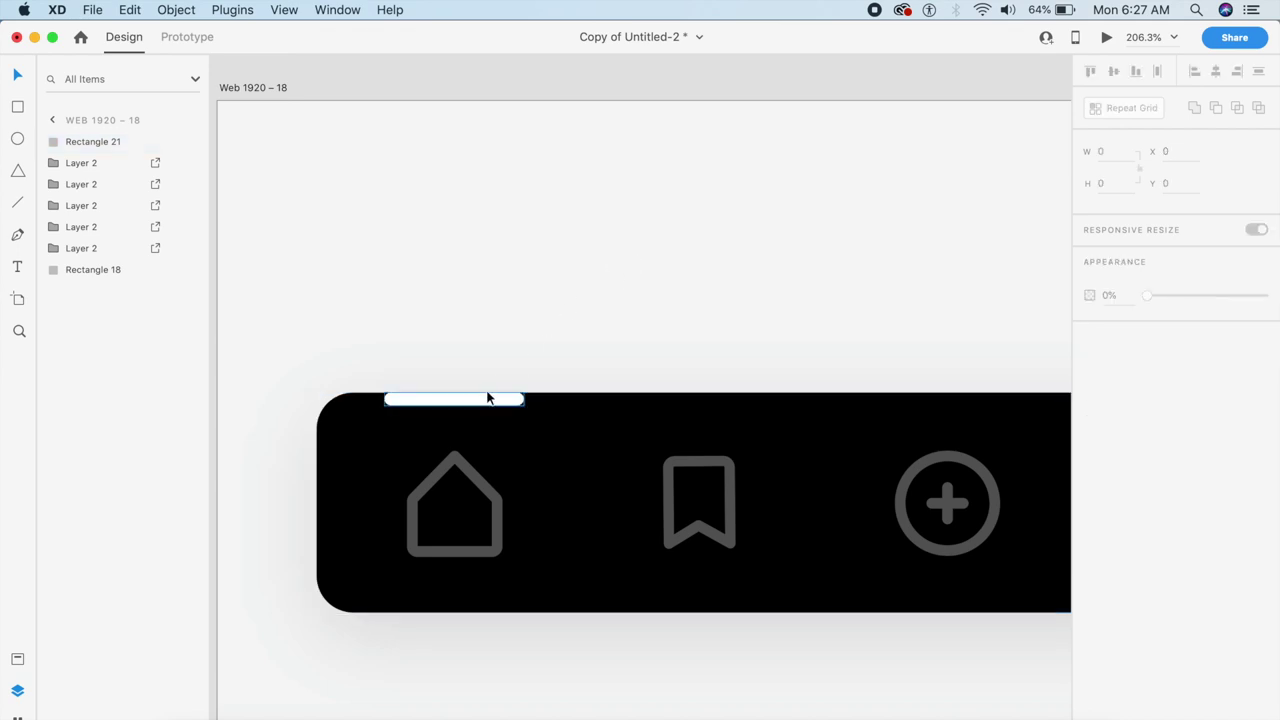
Draw a closed trapezoid with the Pen tool, widening from the white indicator's ends down to the bar's lower edge around the home icon.
click(31, 225)
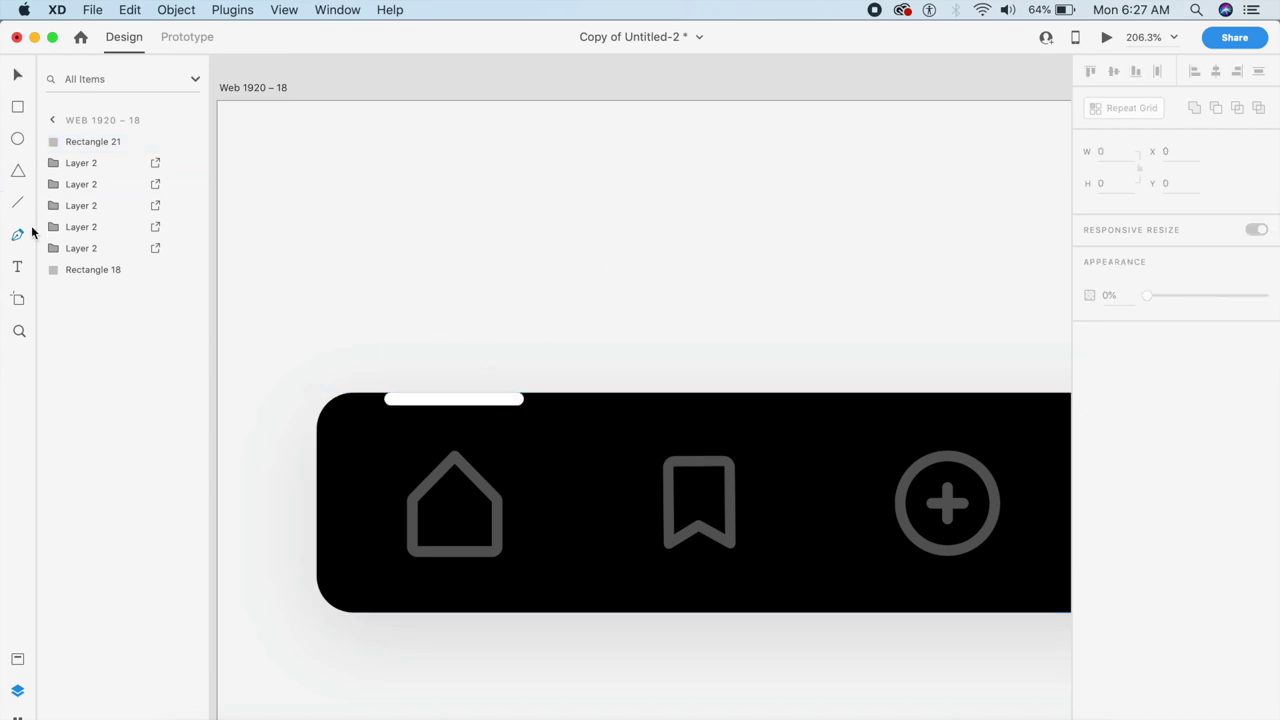
click(385, 400)
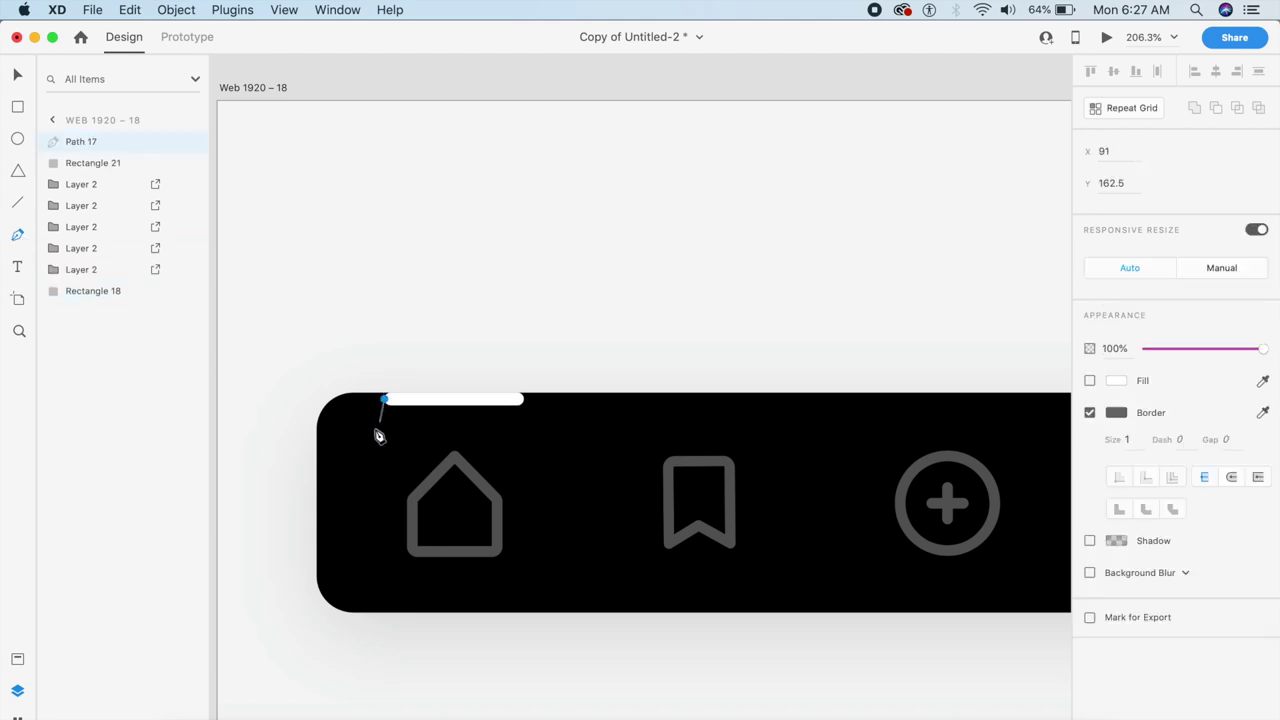
click(343, 610)
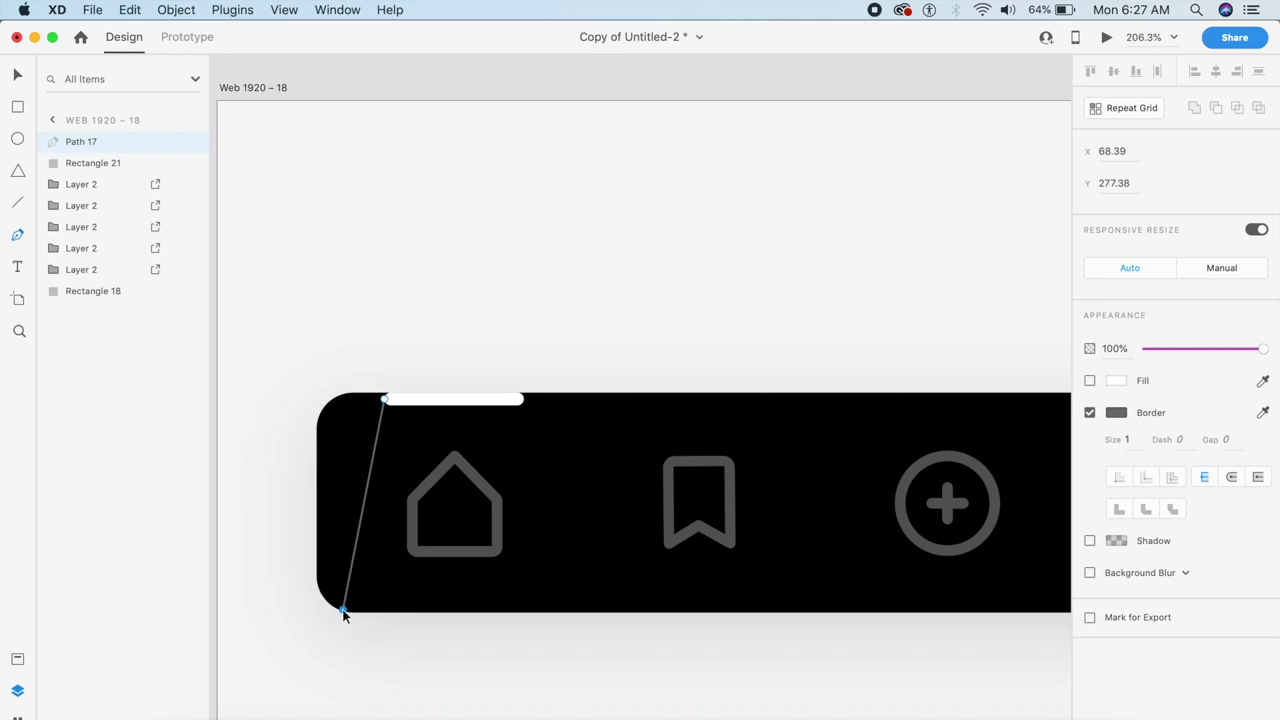
click(565, 609)
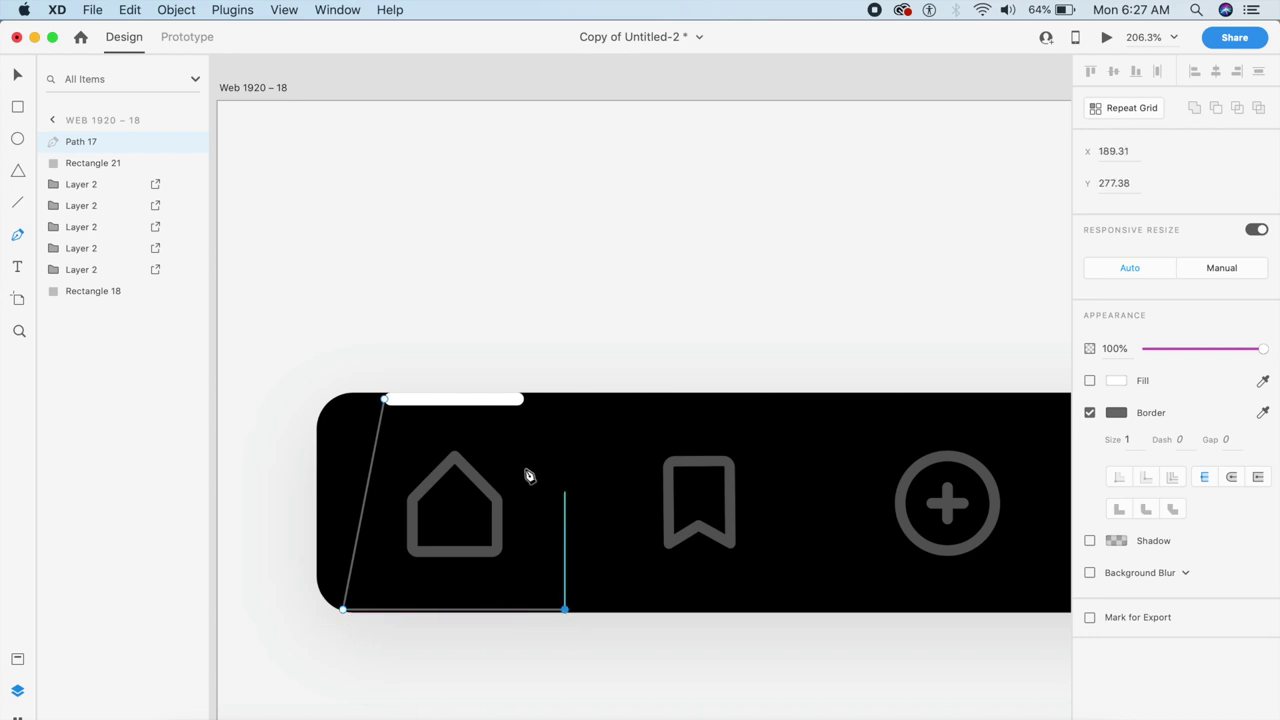
click(524, 401)
click(385, 400)
key(Escape)
key(Escape)
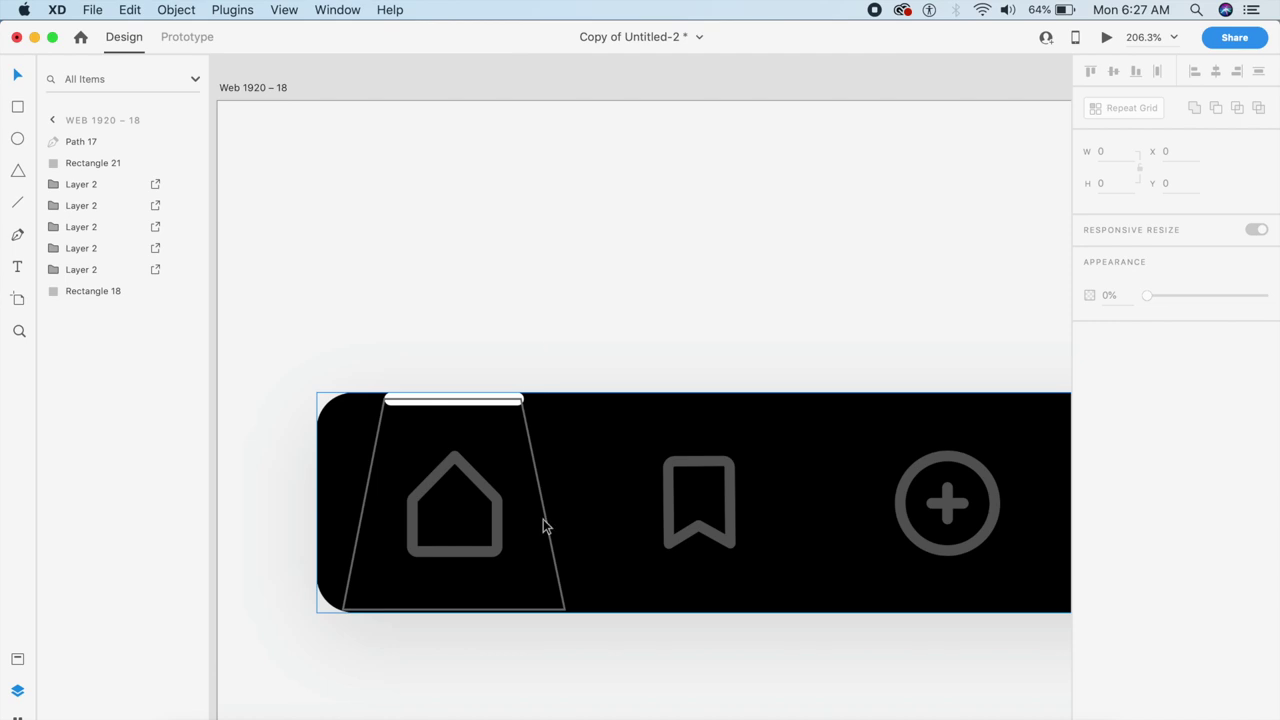
Nudge the trapezoid path 1 px to the right under the white indicator.
click(526, 418)
key(Right)
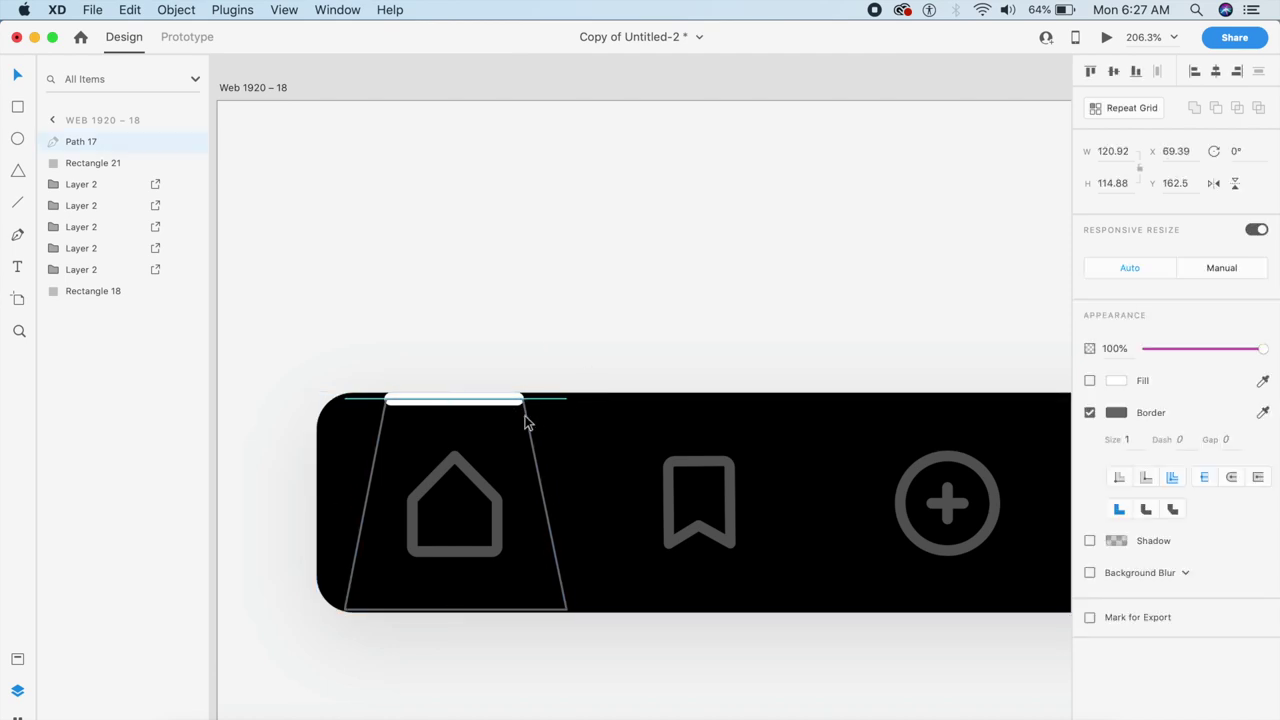
key(Escape)
Remove the trapezoid's border and turn on its white fill.
click(543, 500)
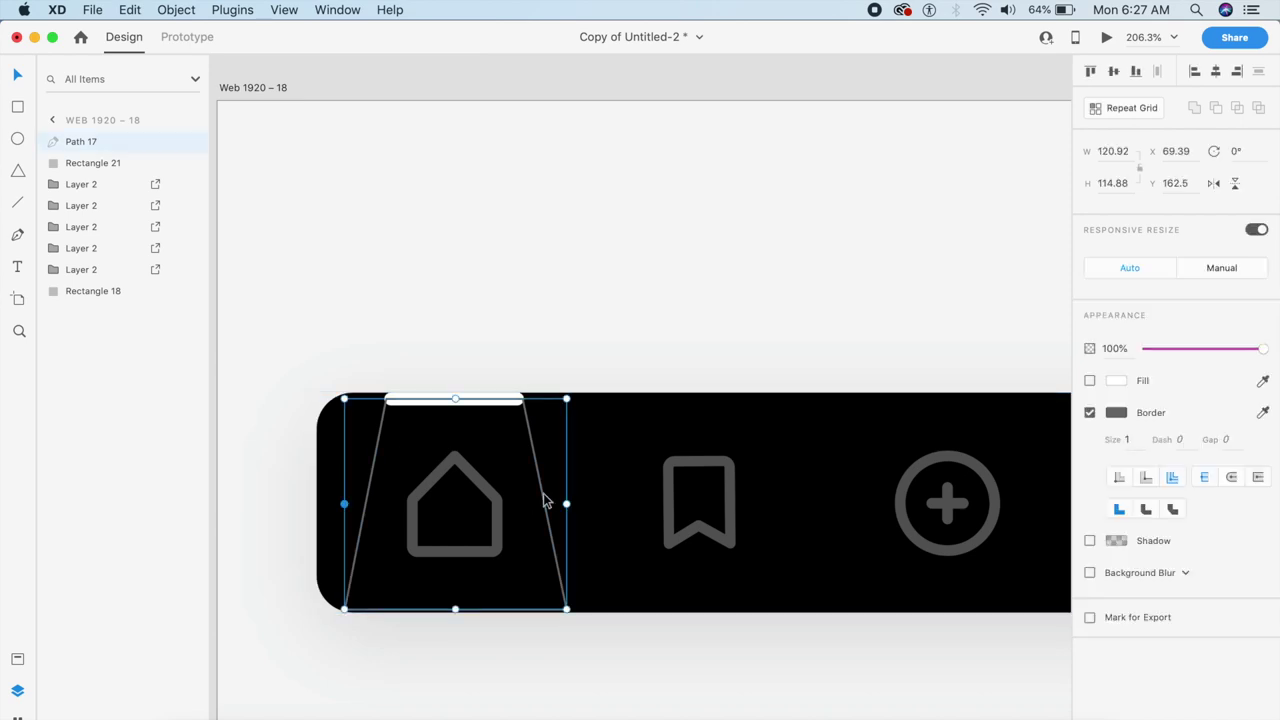
click(1089, 412)
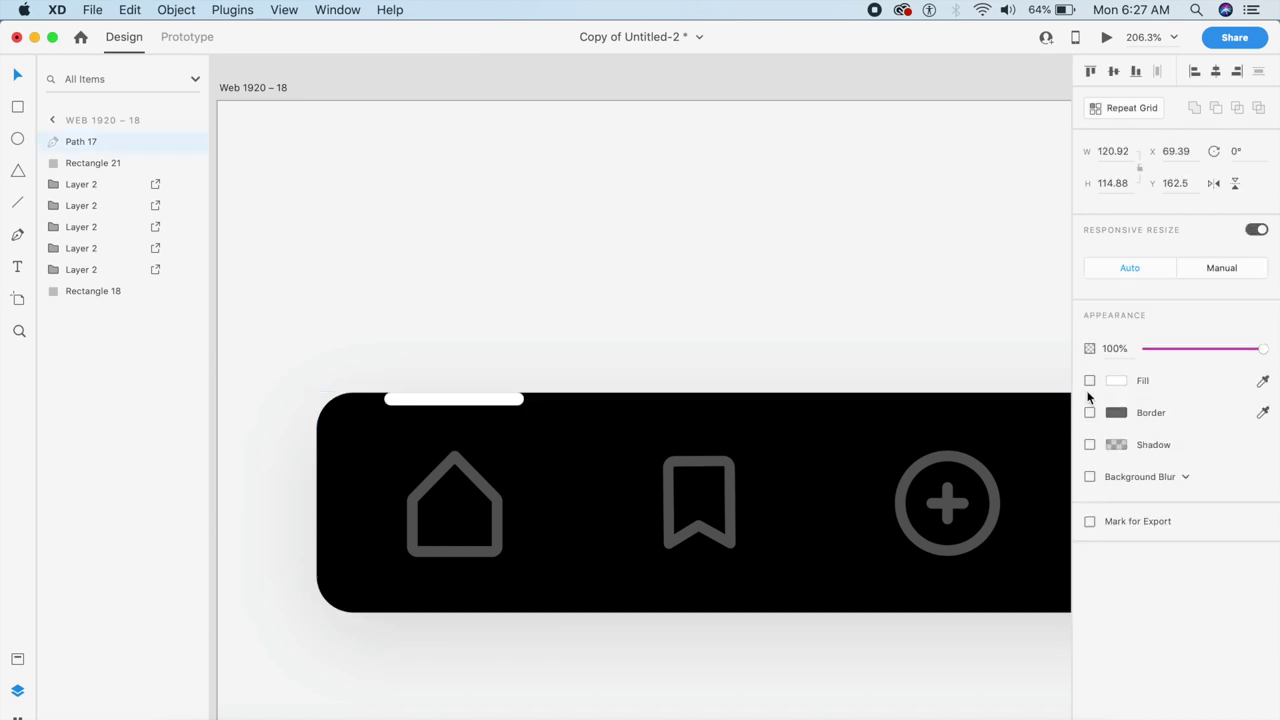
click(1089, 380)
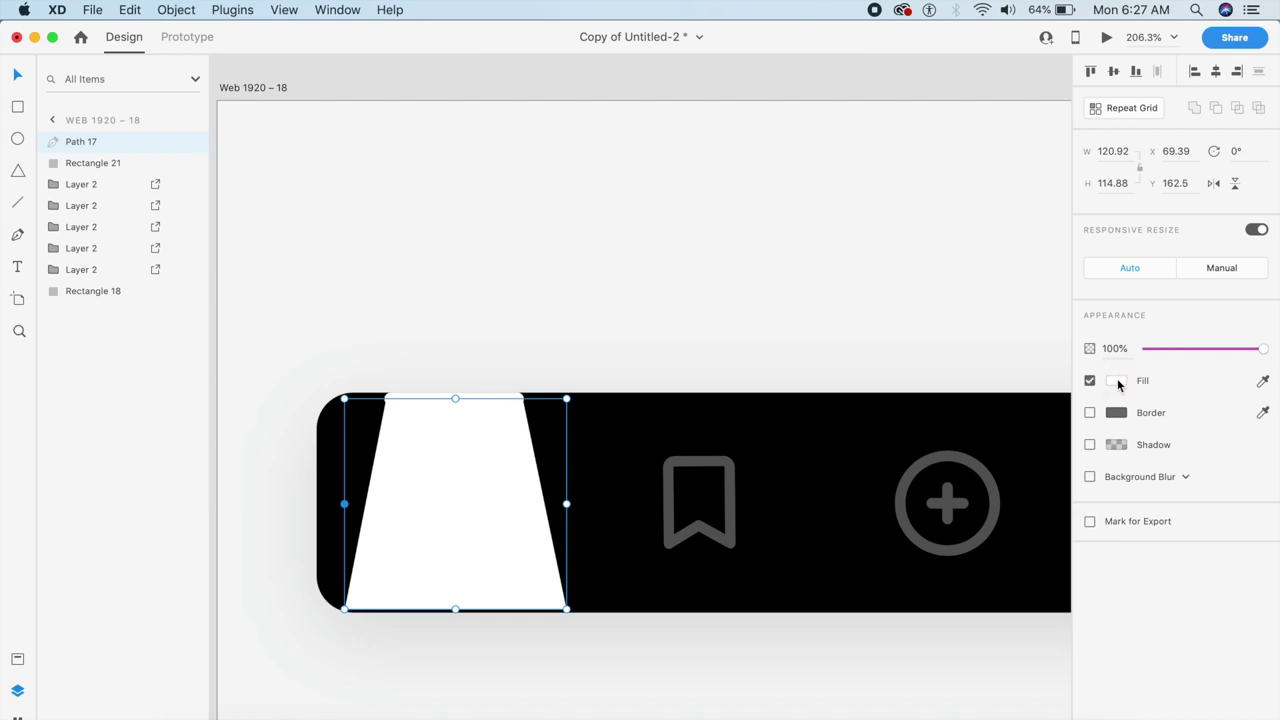
Change the trapezoid's fill to a linear gradient whose lower stop is #FFFFFF at 0% opacity.
click(1116, 381)
click(928, 275)
click(926, 276)
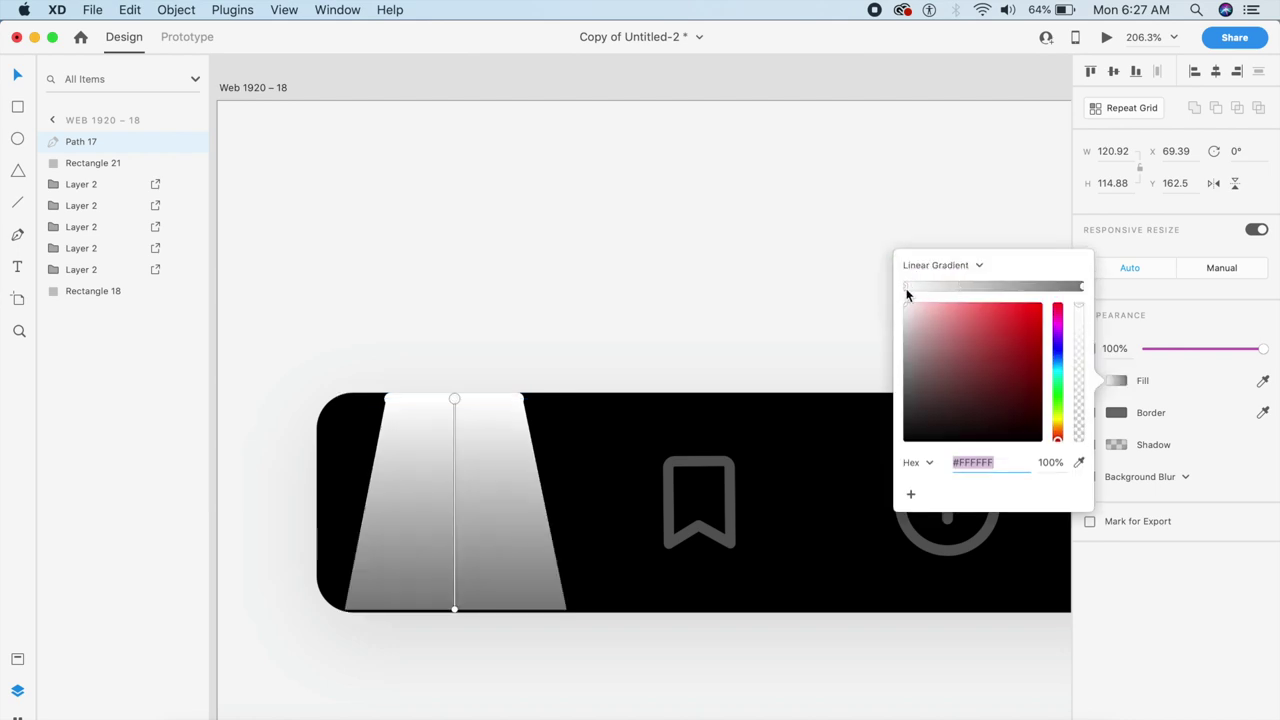
click(452, 612)
drag(1003, 323, 717, 221)
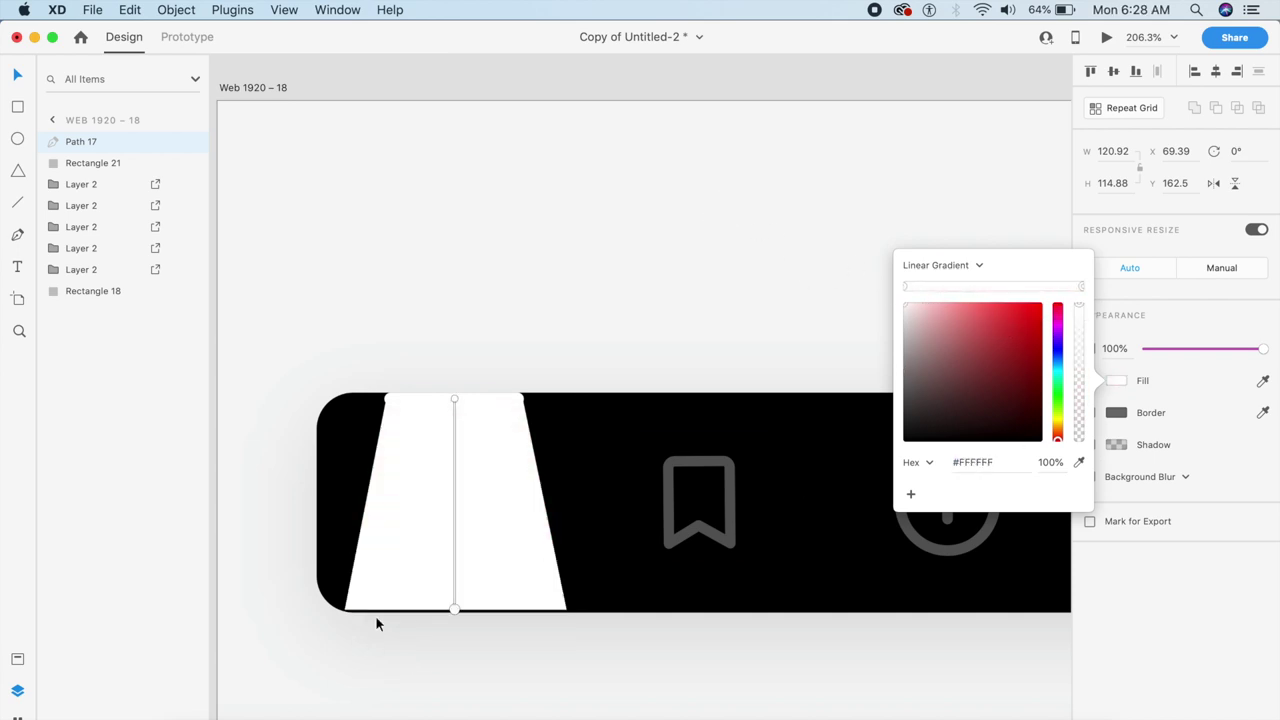
click(1050, 462)
text(0)
key(Return)
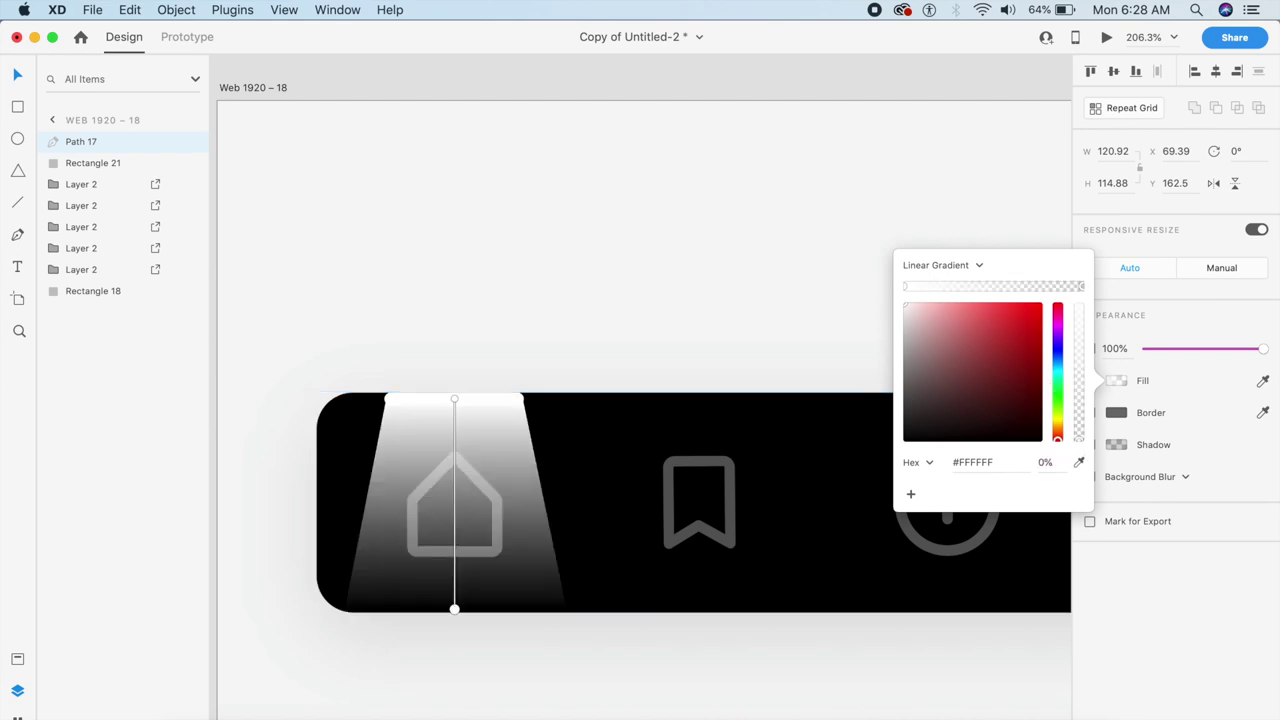
Try 50% opacity on the gradient trapezoid, then set it to 35%.
click(608, 362)
click(479, 477)
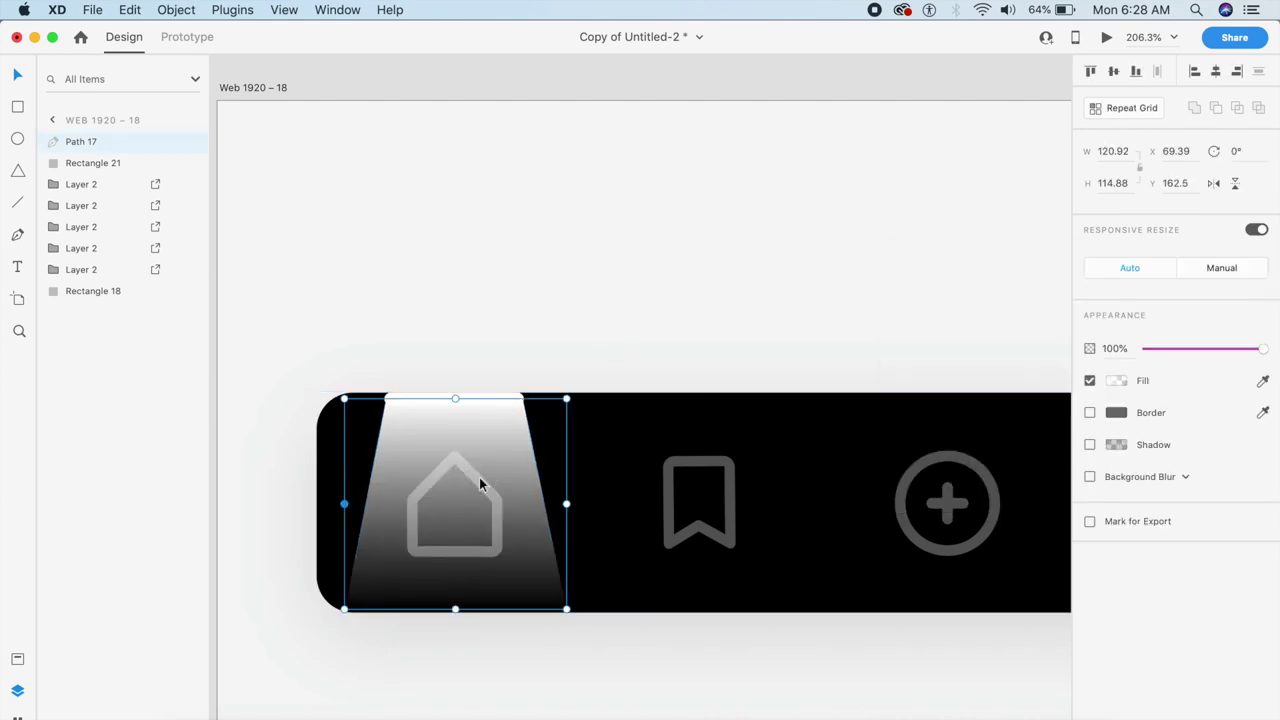
click(1126, 349)
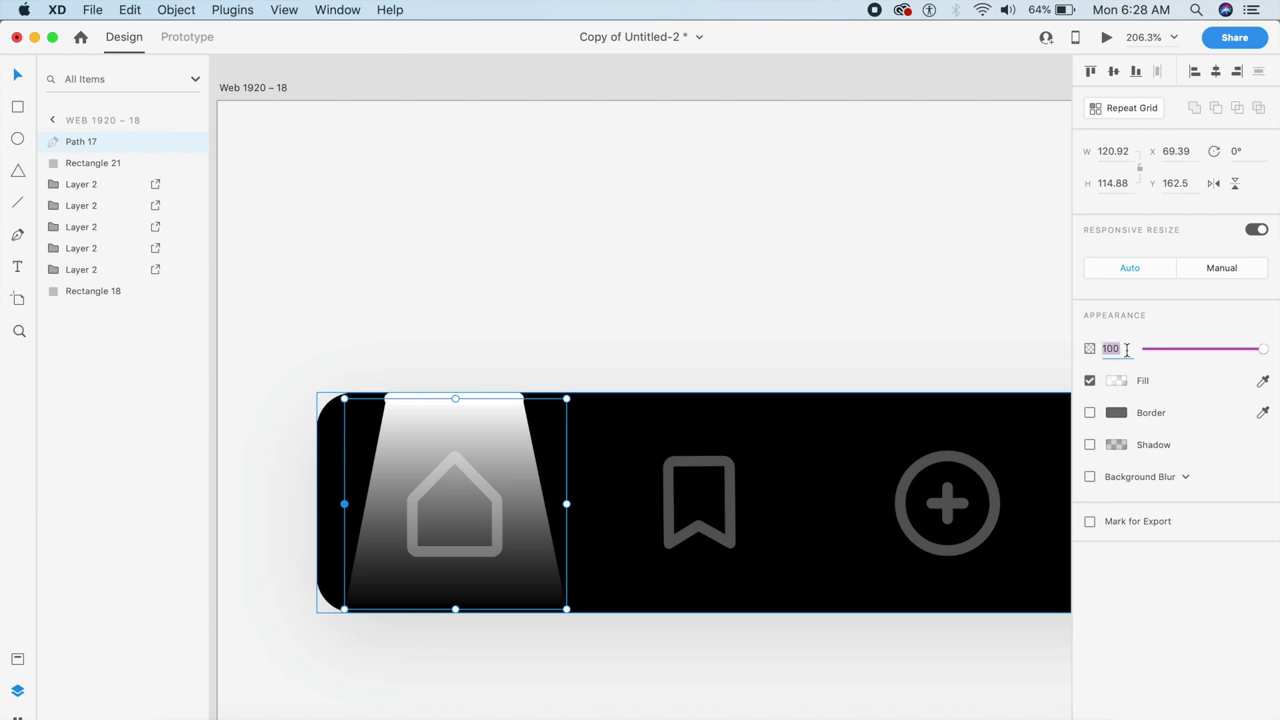
text(50)
key(Return)
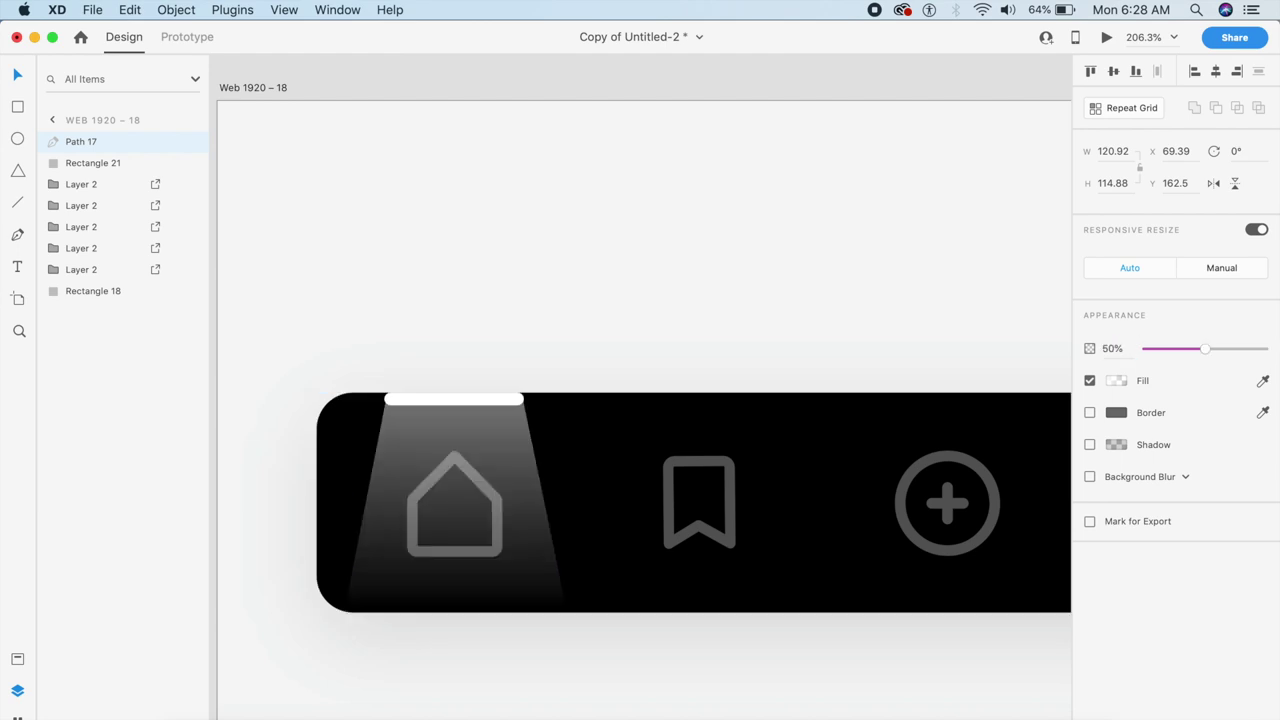
text(35)
key(Return)
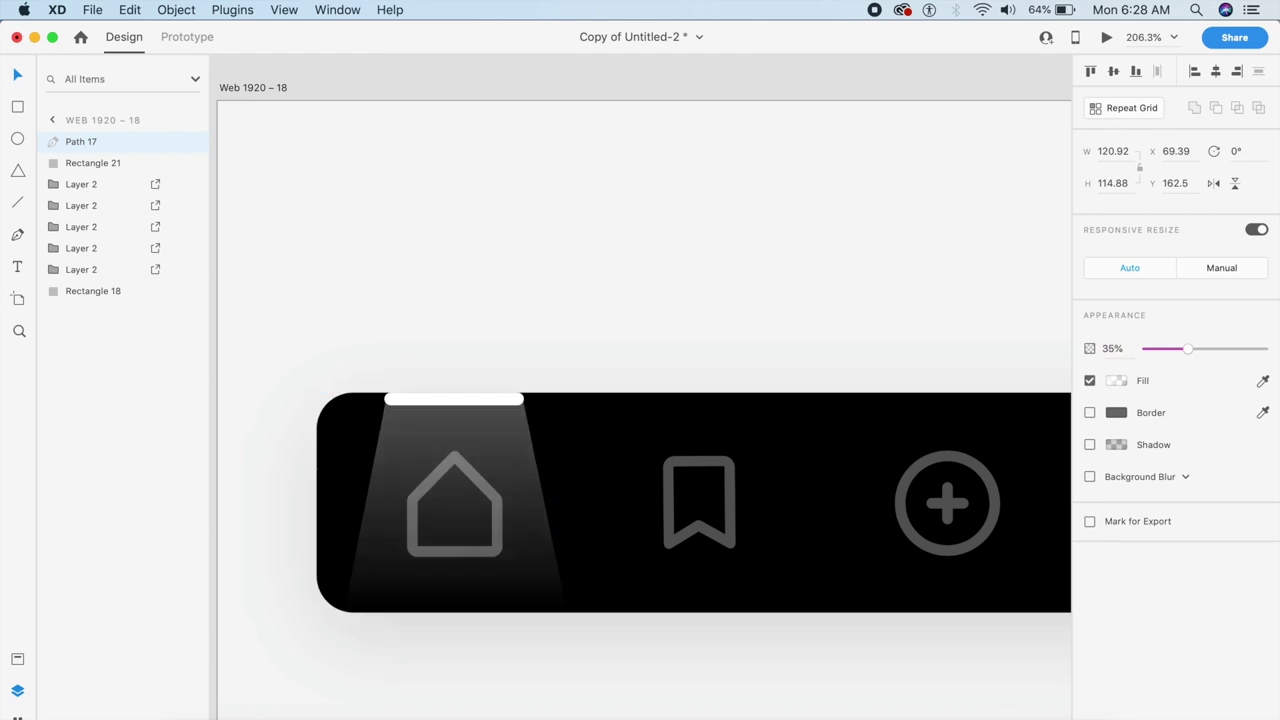
Select the home icon beneath the light beam and set its opacity to 80%.
click(478, 489)
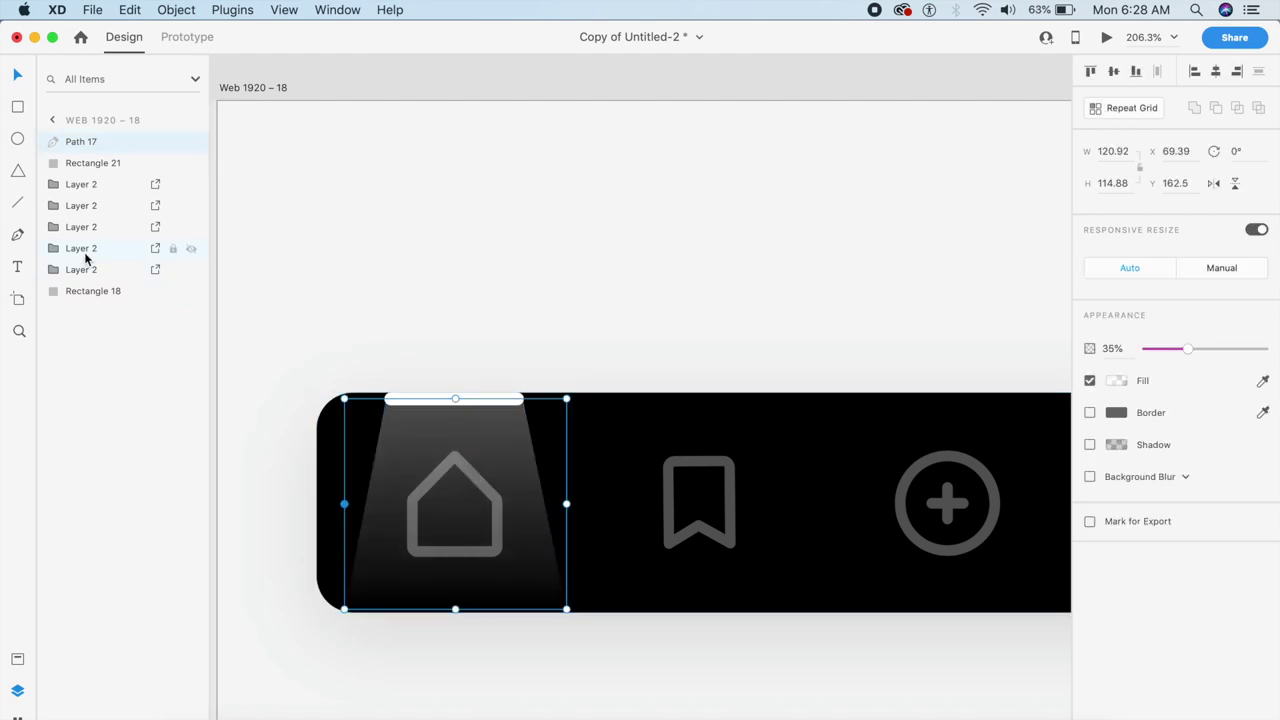
click(97, 268)
click(97, 248)
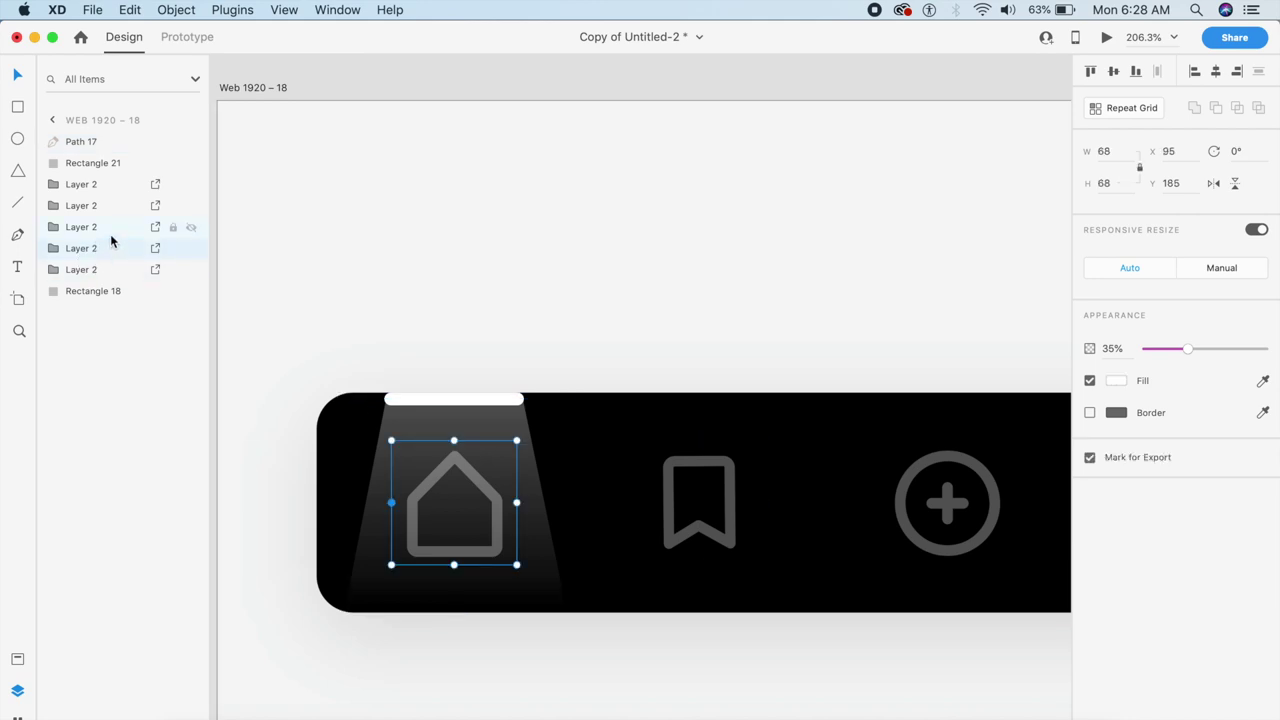
click(1129, 350)
key(Return)
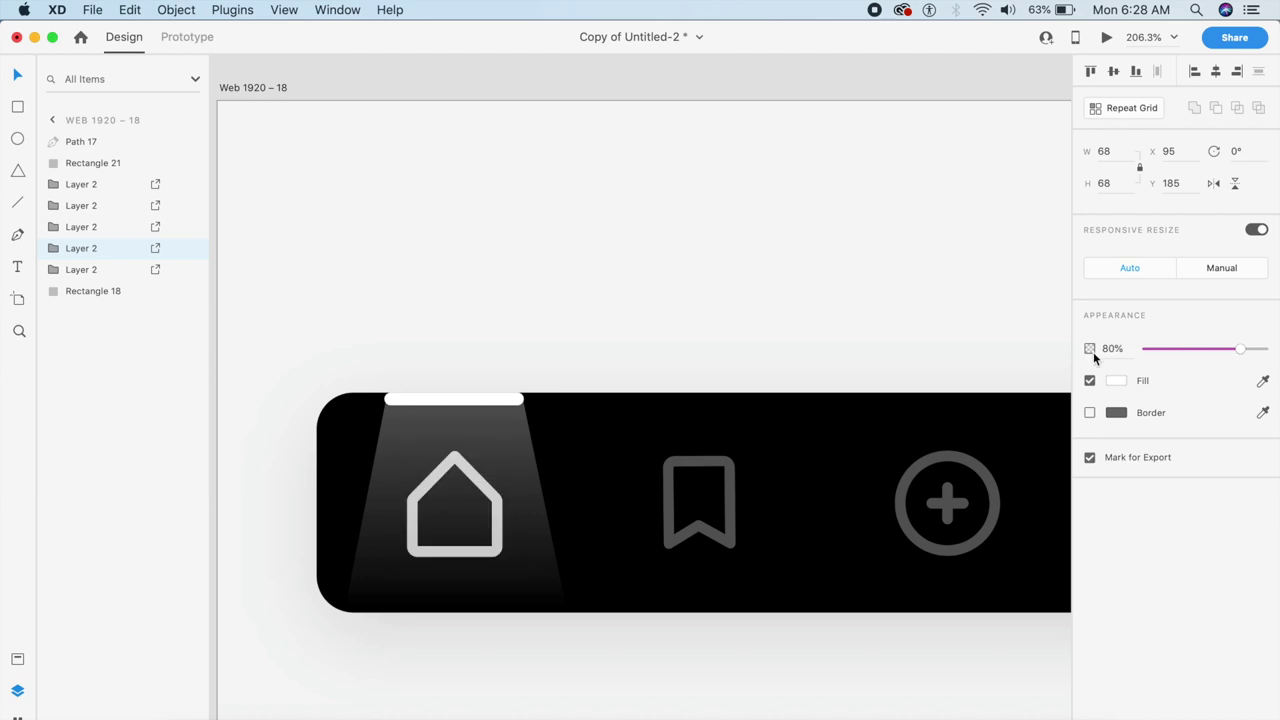
click(614, 258)
scroll(614, 258, down, 5)
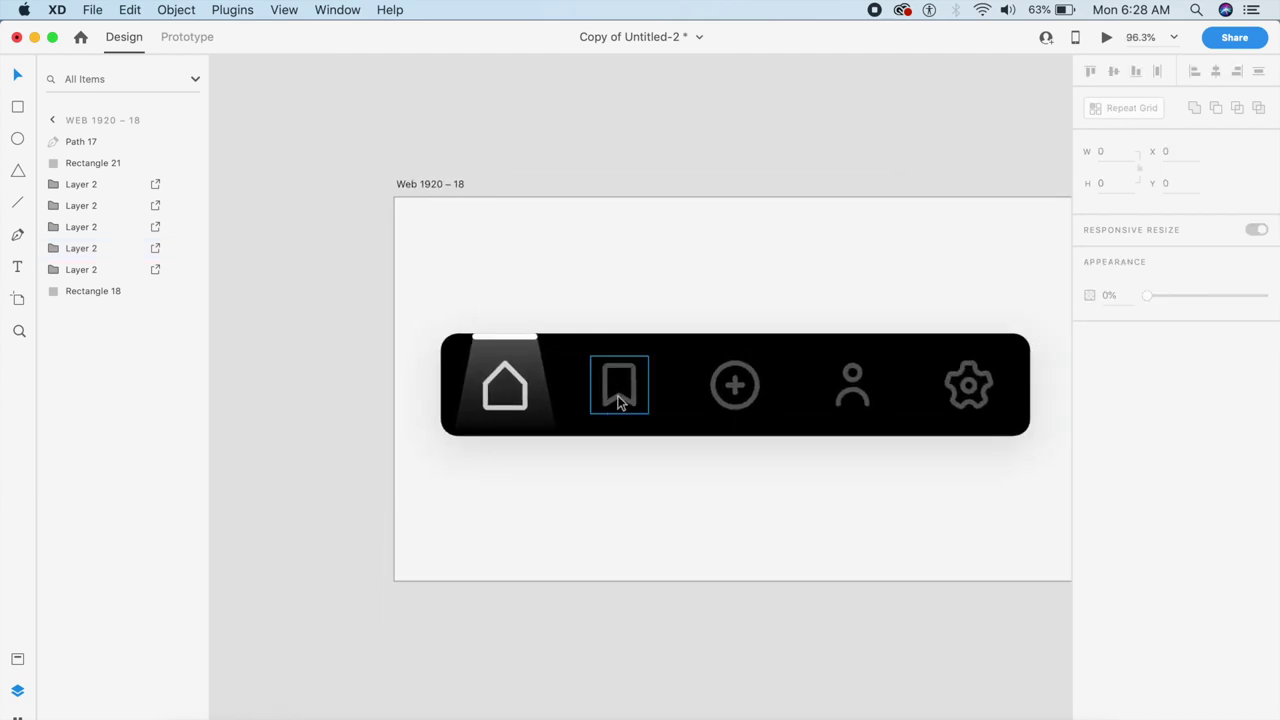
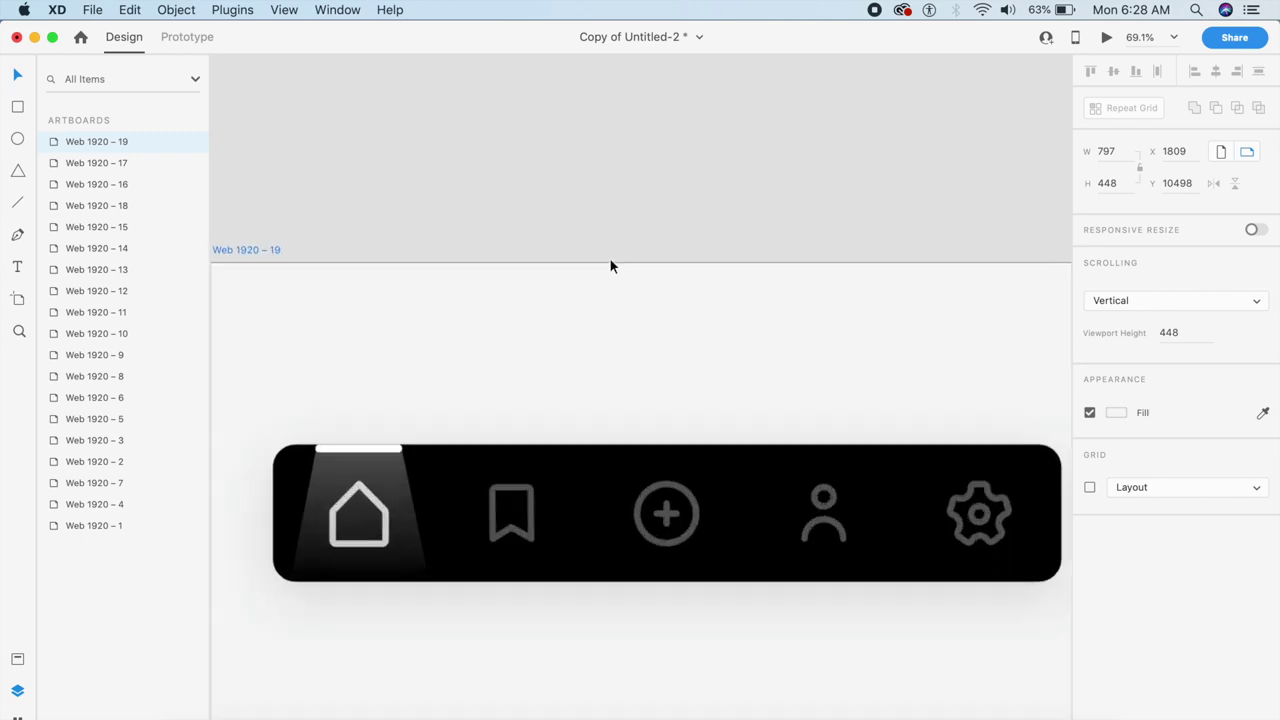
Move the white indicator and its light beam together from the home icon to the bookmark icon on the Web 1920 – 19 artboard.
click(454, 357)
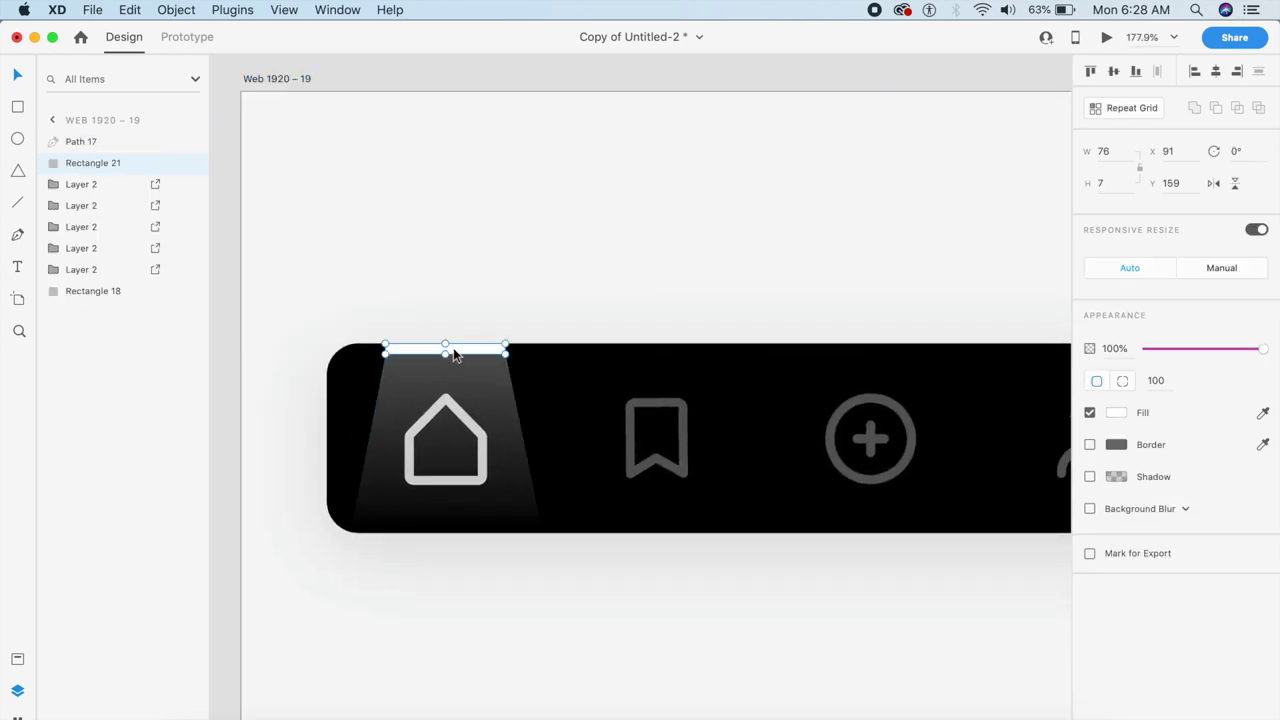
shift+click(483, 383)
drag(483, 383, 681, 397)
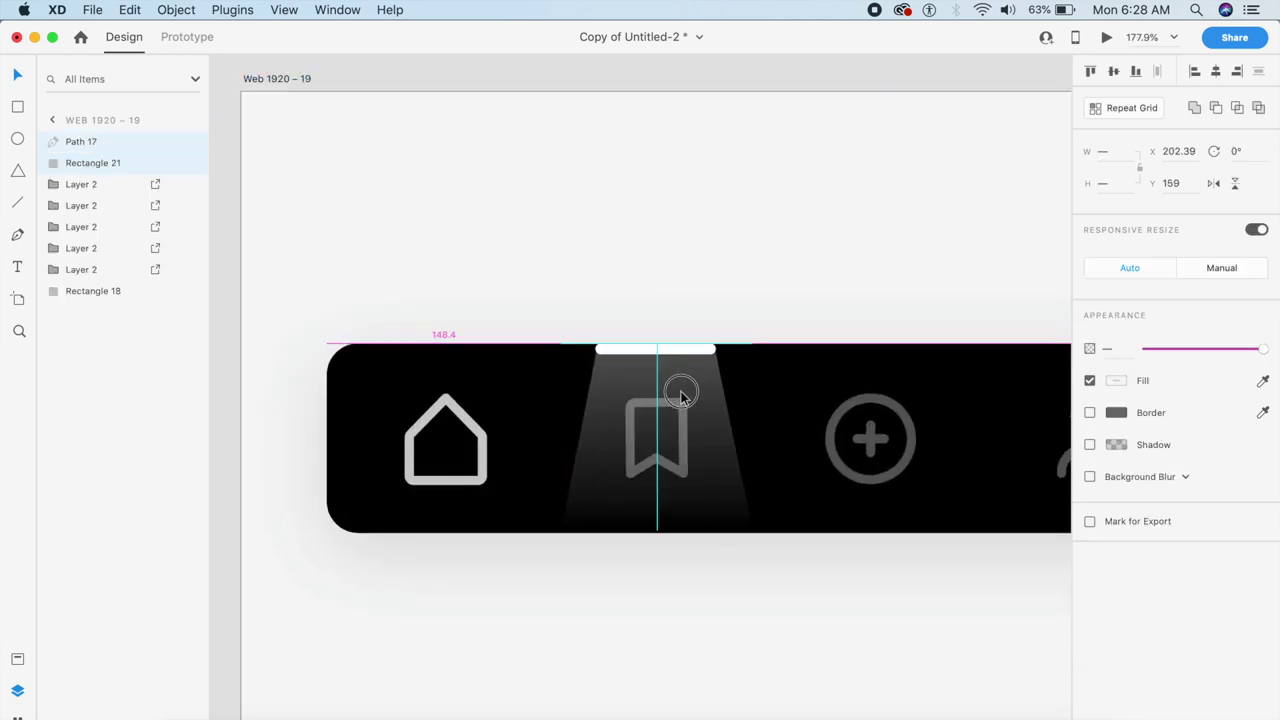
click(791, 211)
Try to collapse the light beam's height up to the bar's upper edge on the Web 1920 – 19 artboard.
click(724, 428)
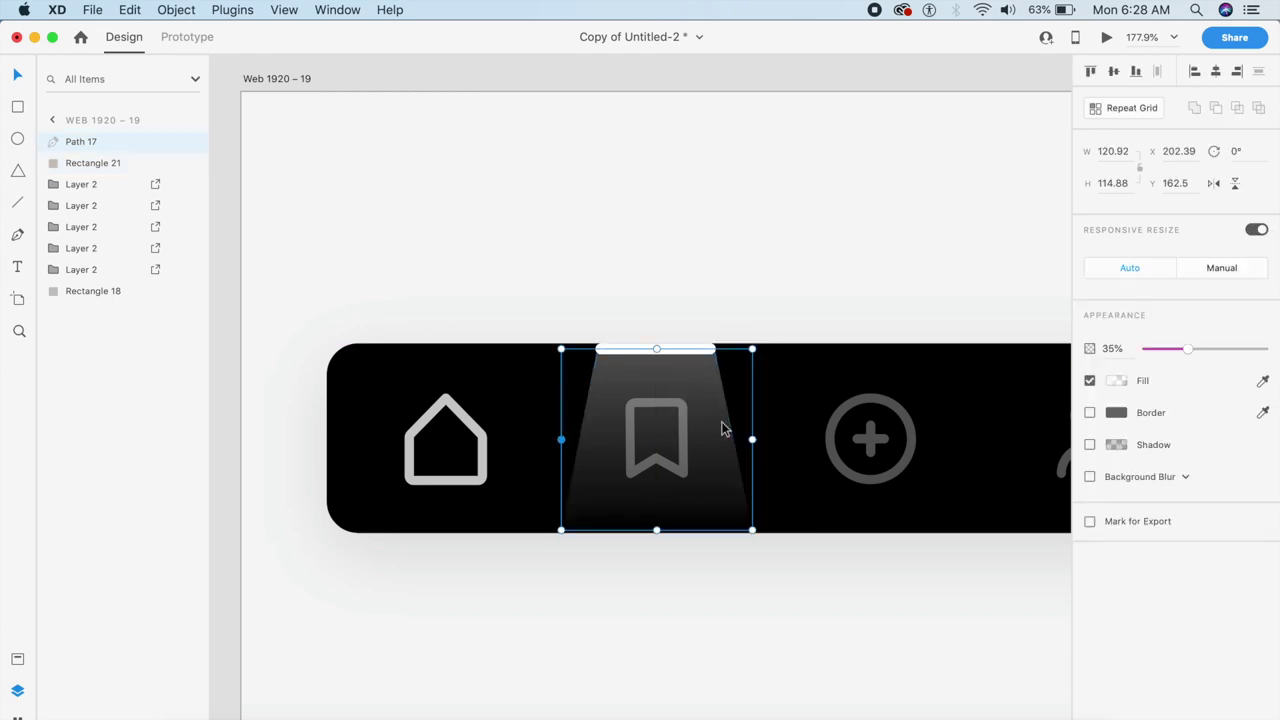
drag(656, 531, 662, 343)
key(super+z)
key(super+z)
Move the light beam on the Web 1920 – 19 artboard from the home icon to beneath the indicator at the bookmark icon.
key(super+minus)
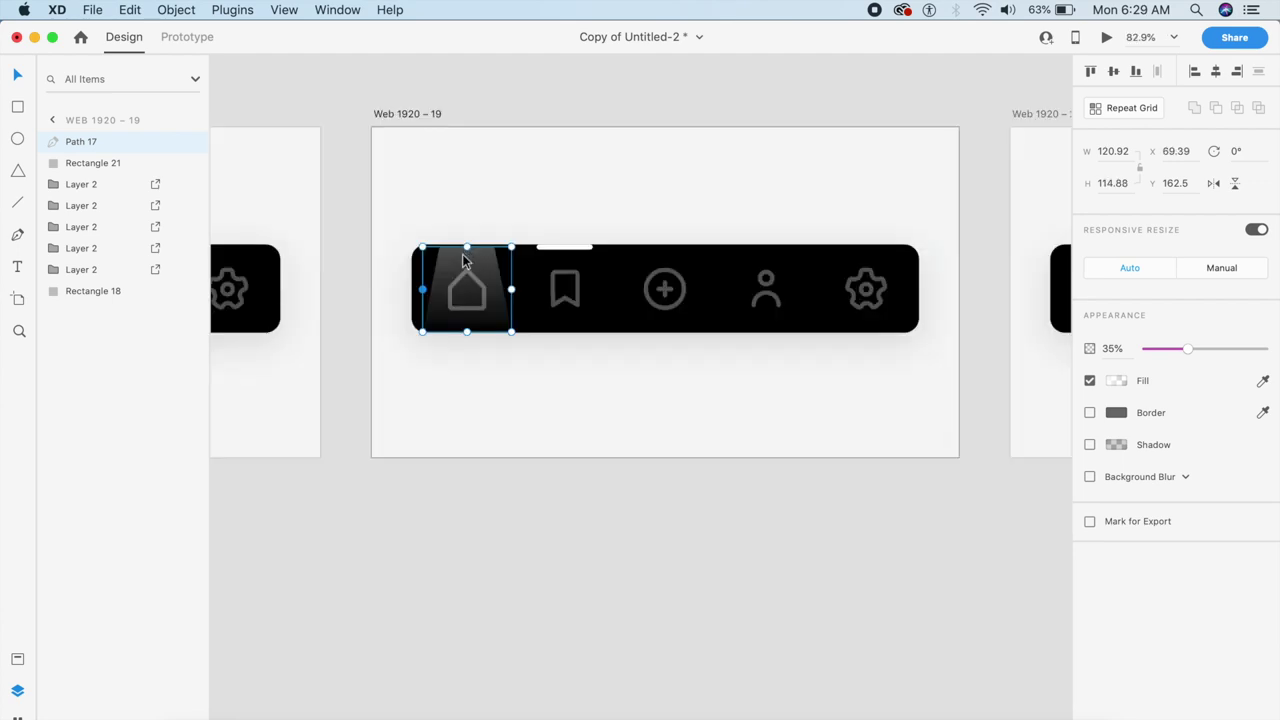
drag(466, 283, 564, 285)
click(656, 143)
Set the height of the light beam over the bookmark icon on the Web 1920 – 19 artboard to 1.
click(585, 265)
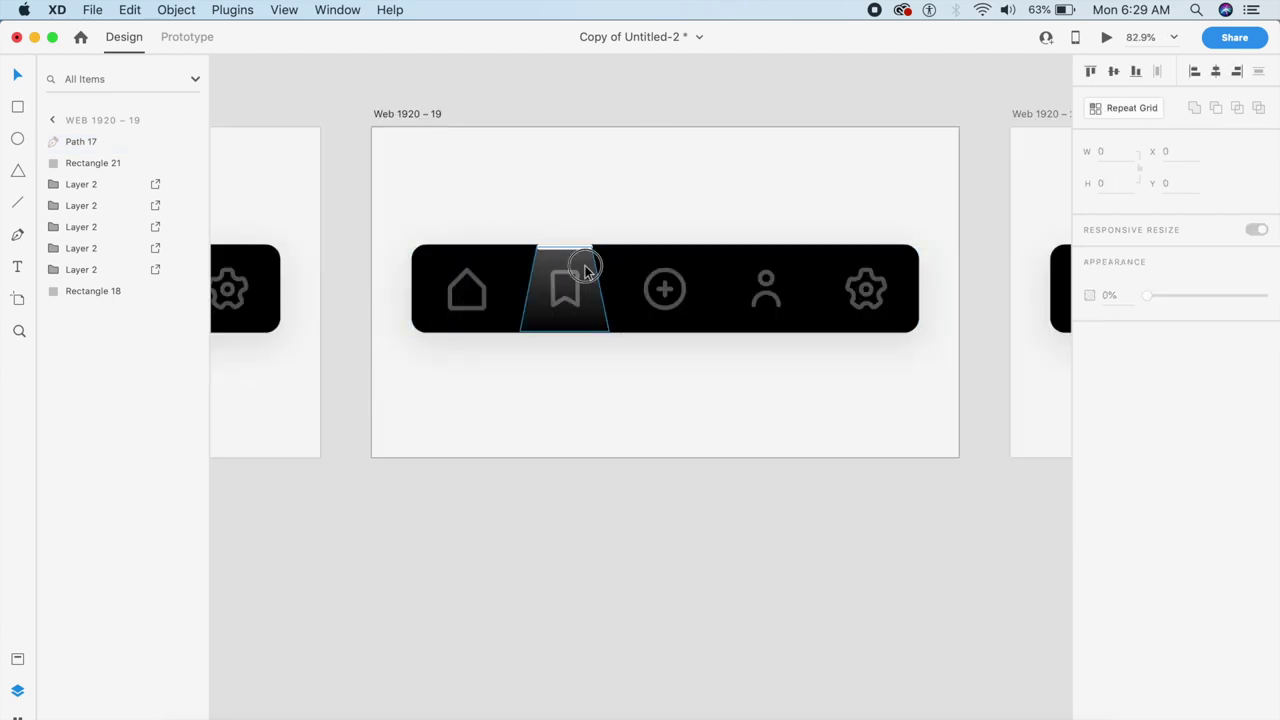
click(1130, 186)
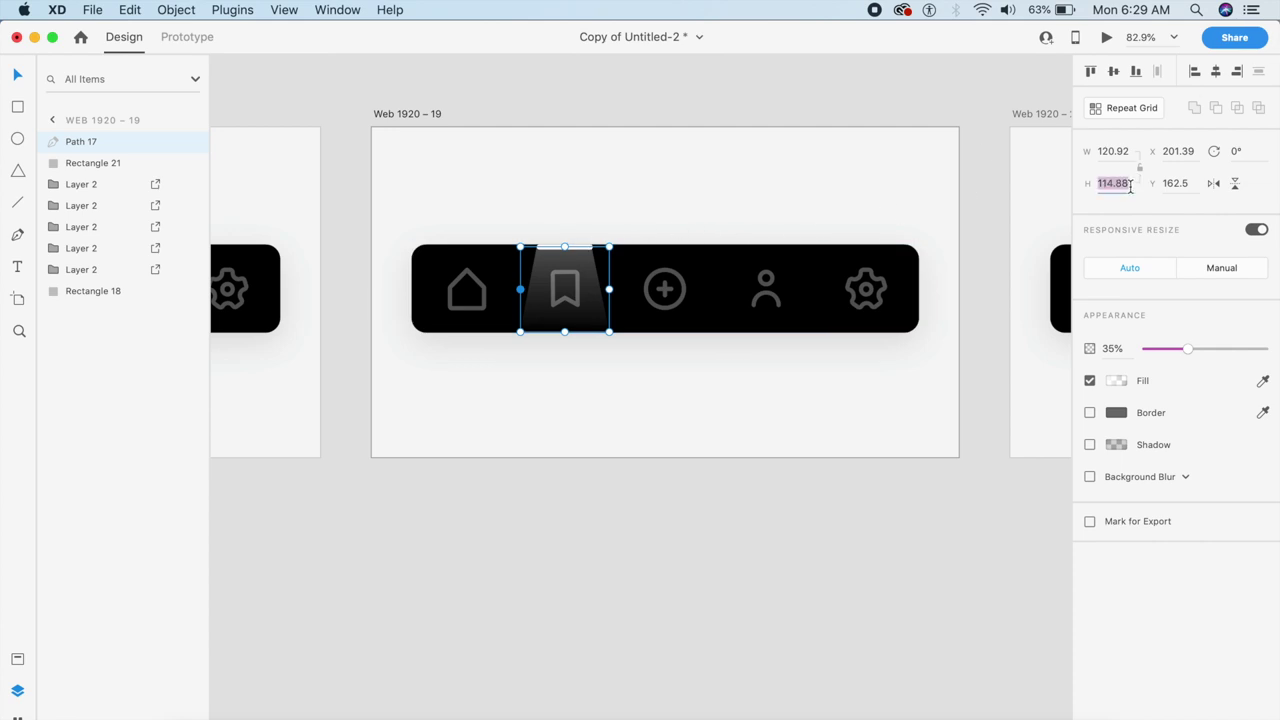
text(1)
key(Return)
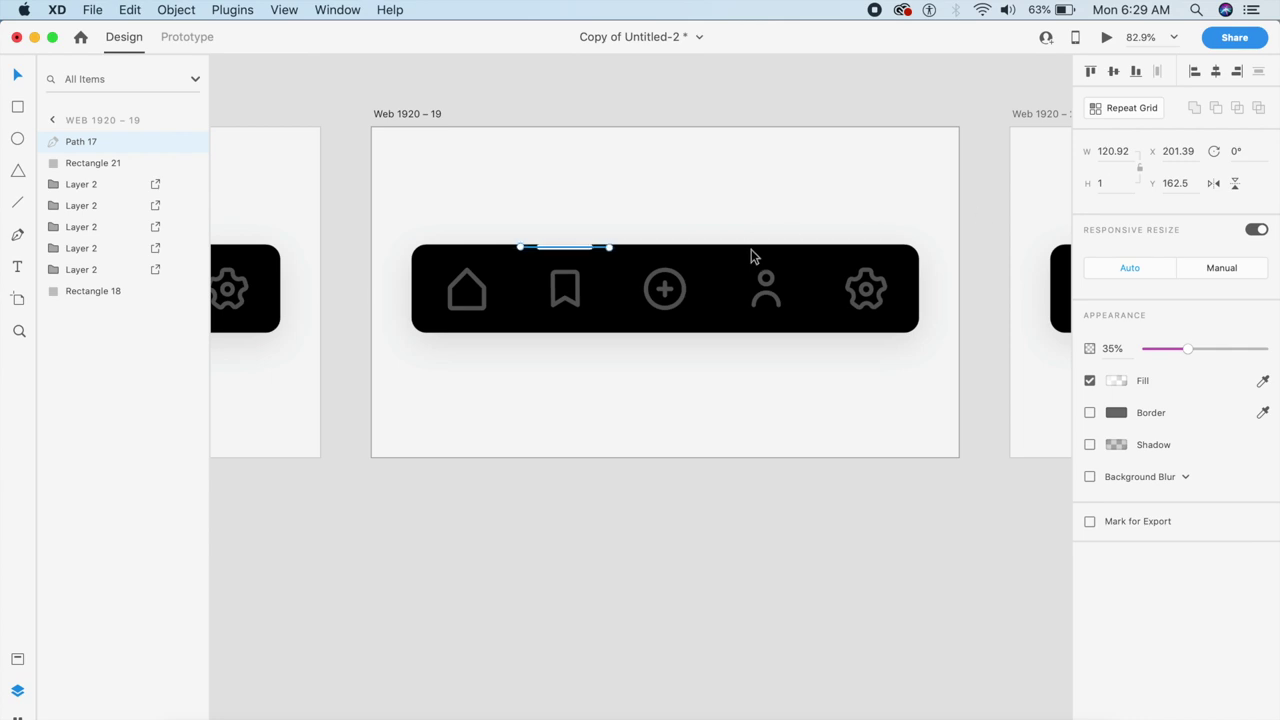
scroll(765, 247, left, 3)
scroll(543, 274, right, 8)
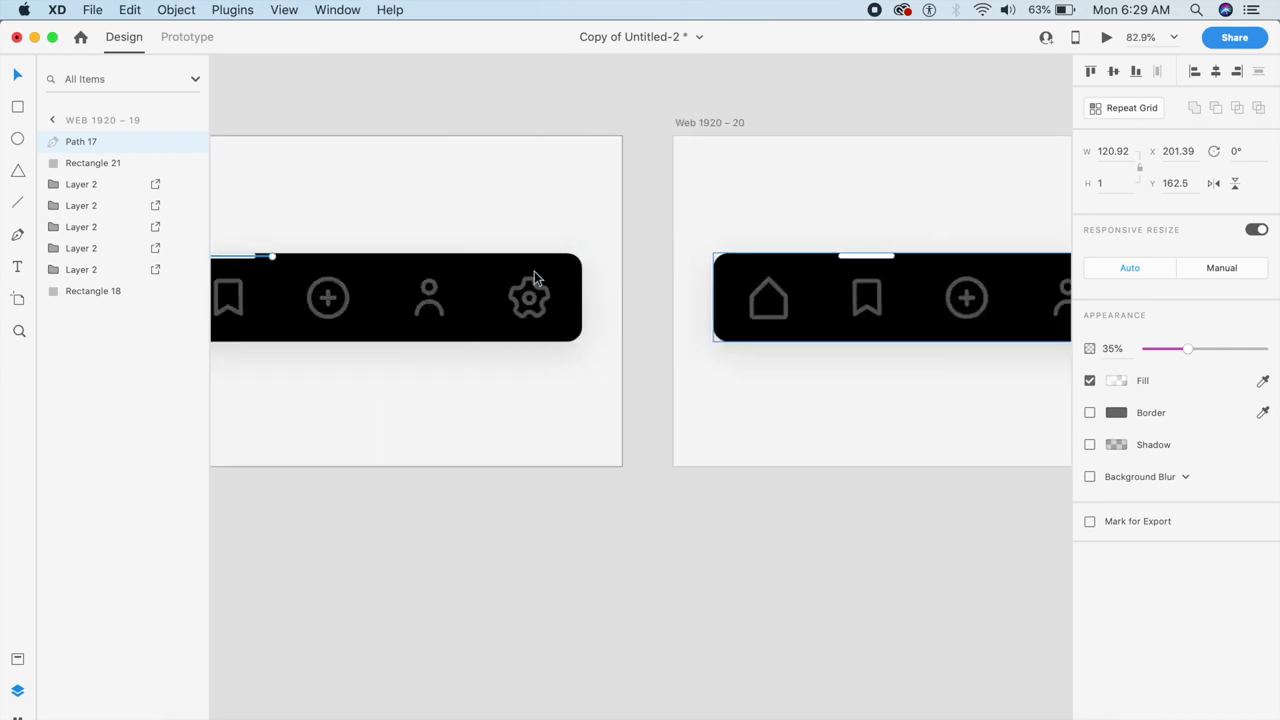
Try deleting the collapsed light beam from the Web 1920 – 20 artboard, and undo the deletion.
scroll(534, 278, left, 5)
scroll(534, 278, right, 5)
click(543, 250)
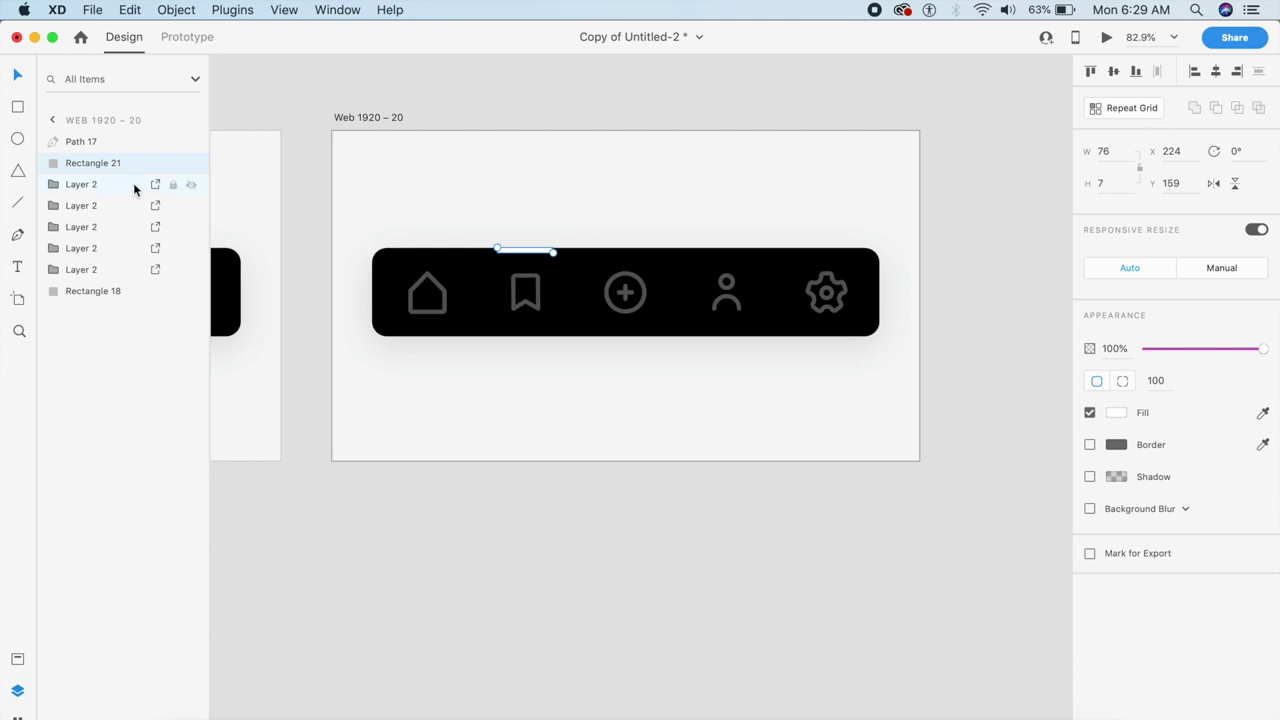
click(97, 142)
key(Delete)
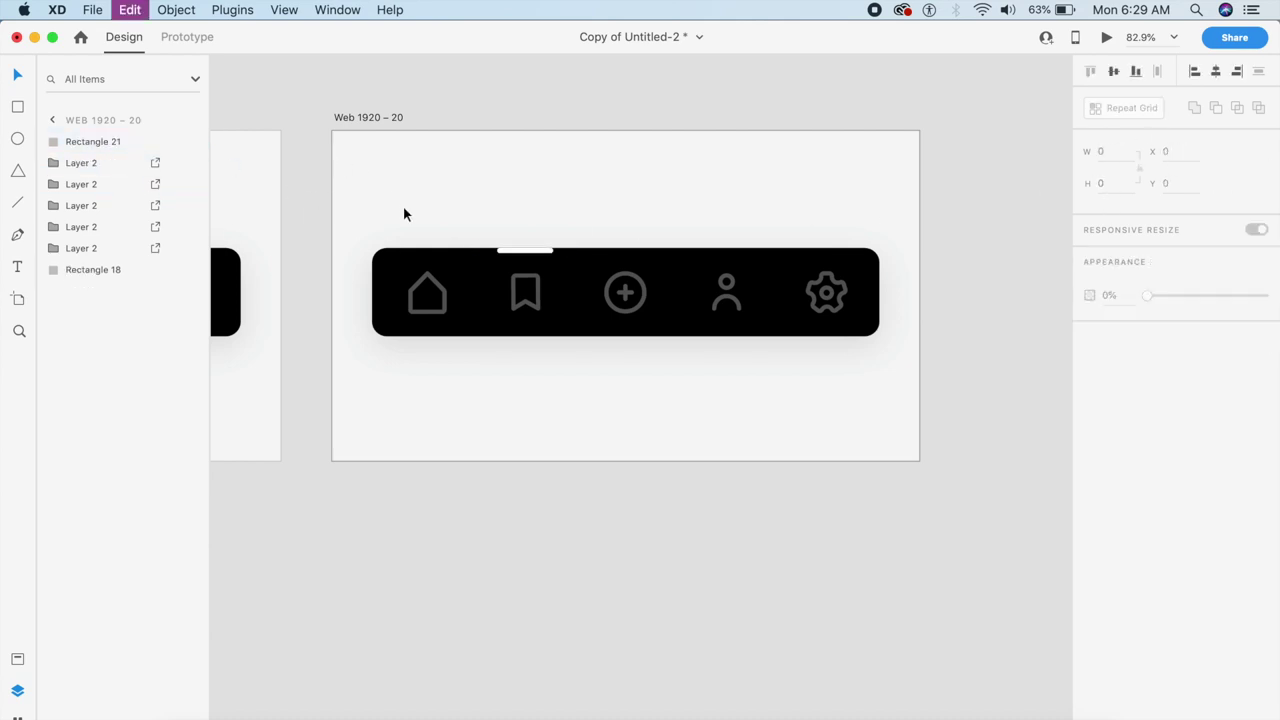
key(super+z)
Set the light beam's height on the Web 1920 – 20 artboard to 100 and stretch it down to the bar's lower edge.
click(1102, 181)
key(Return)
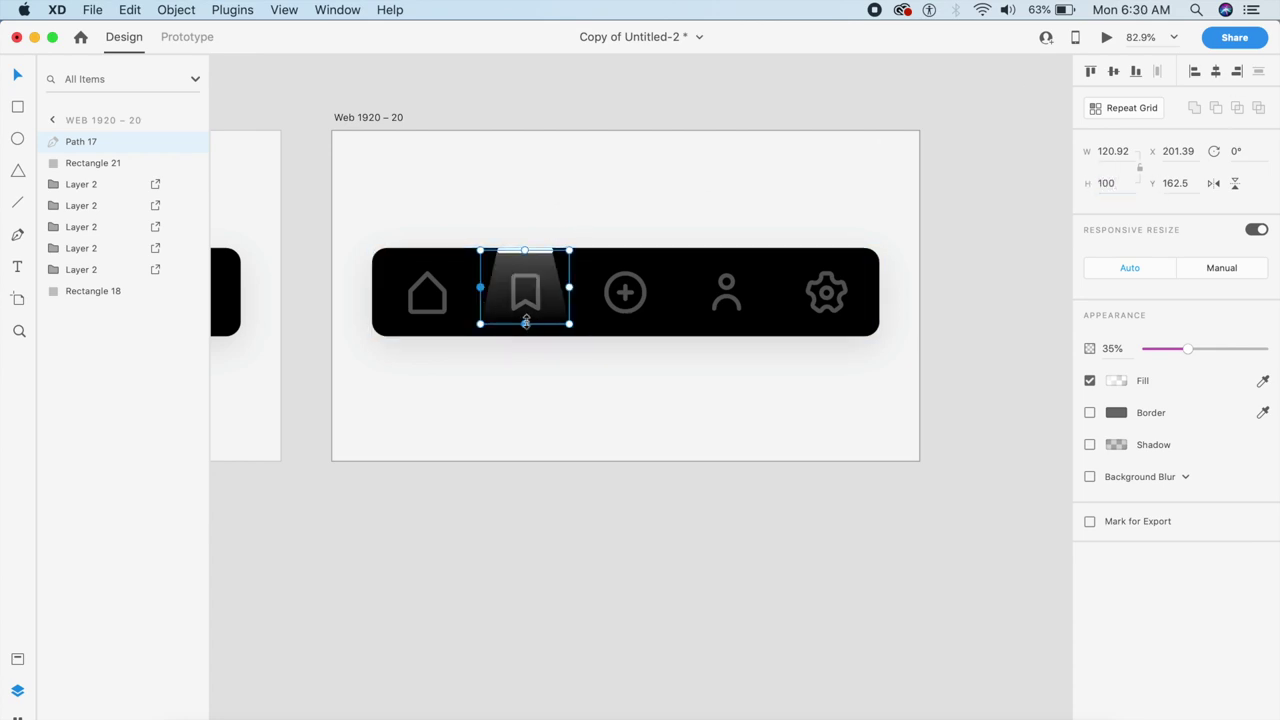
drag(525, 322, 526, 336)
click(550, 390)
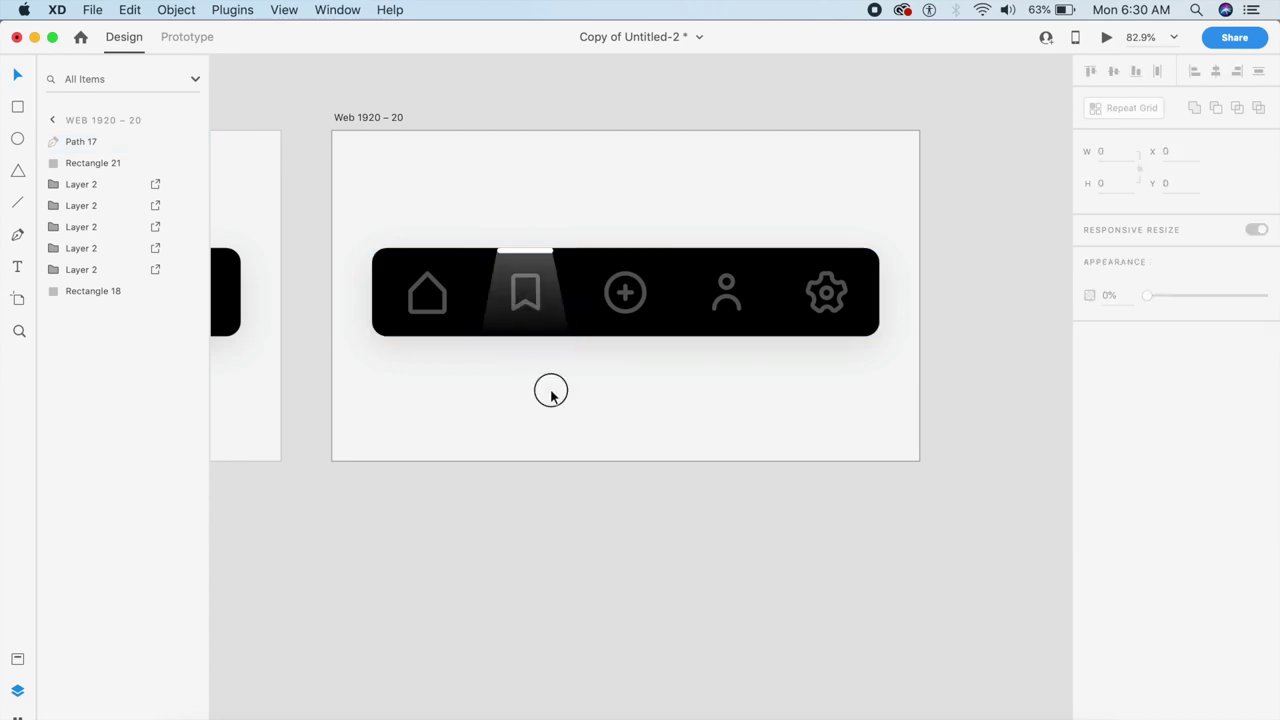
Prototype a Tap Auto-Animate link from the bookmark icon on Web 1920 – 18 to Web 1920 – 19, Ease In-Out, 0.6 s.
scroll(550, 388, left, 5)
scroll(550, 388, down, 5)
scroll(554, 415, left, 4)
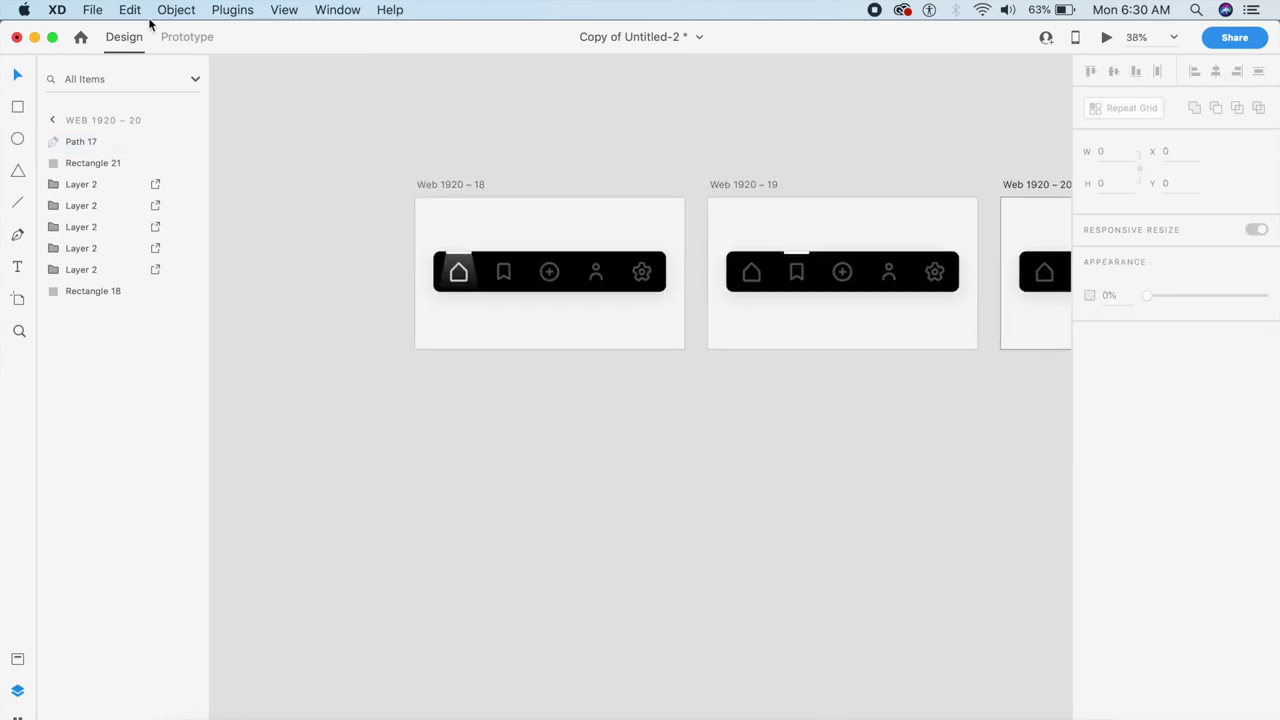
click(187, 36)
scroll(619, 261, right, 3)
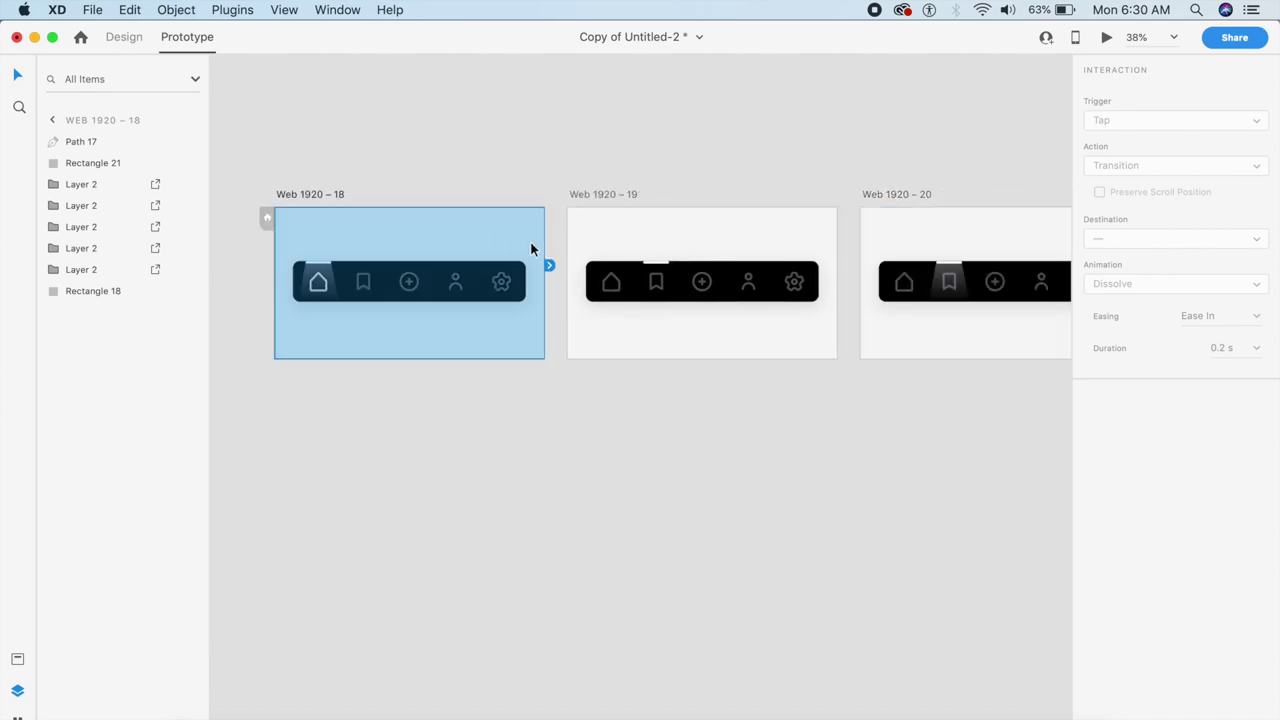
click(362, 285)
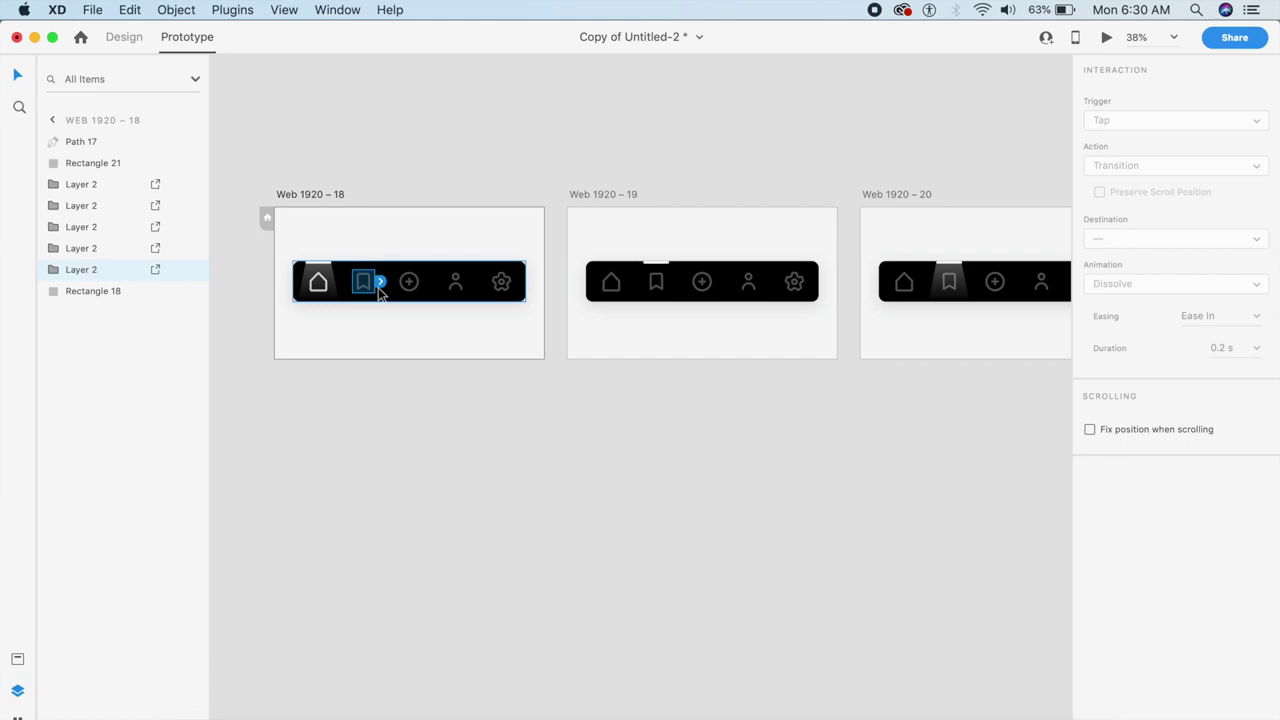
drag(380, 283, 718, 301)
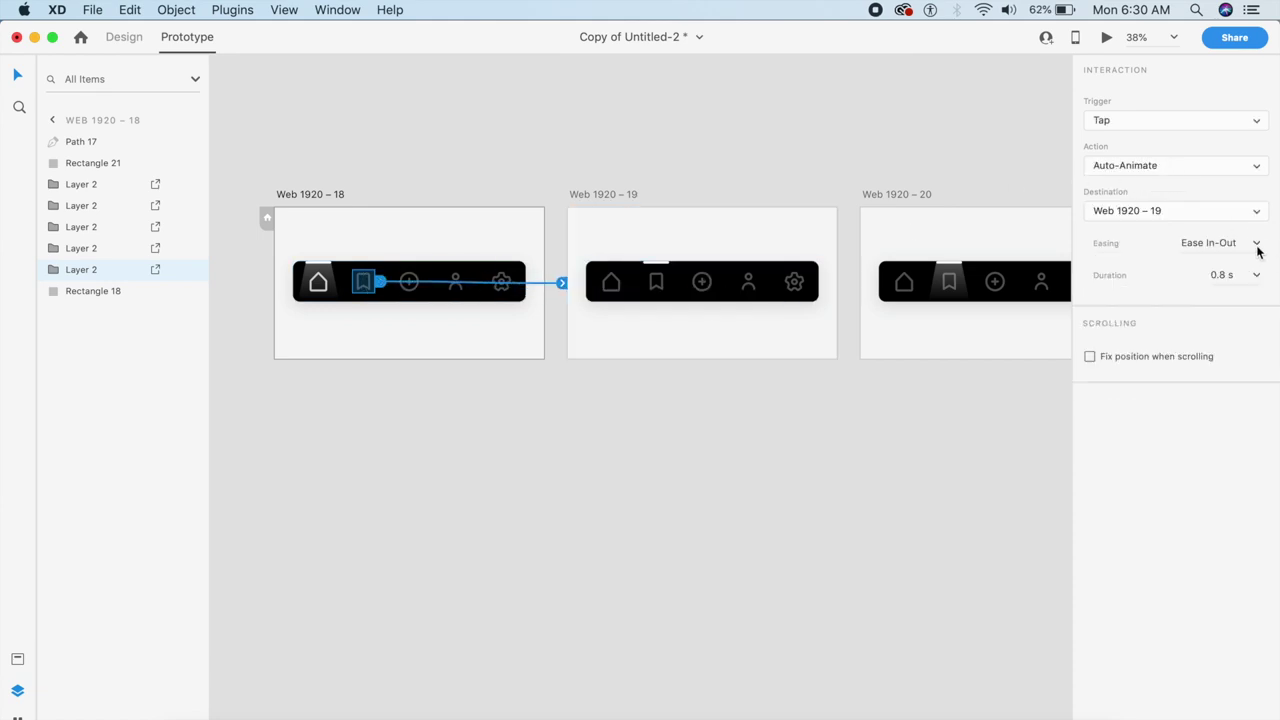
click(1246, 276)
click(752, 226)
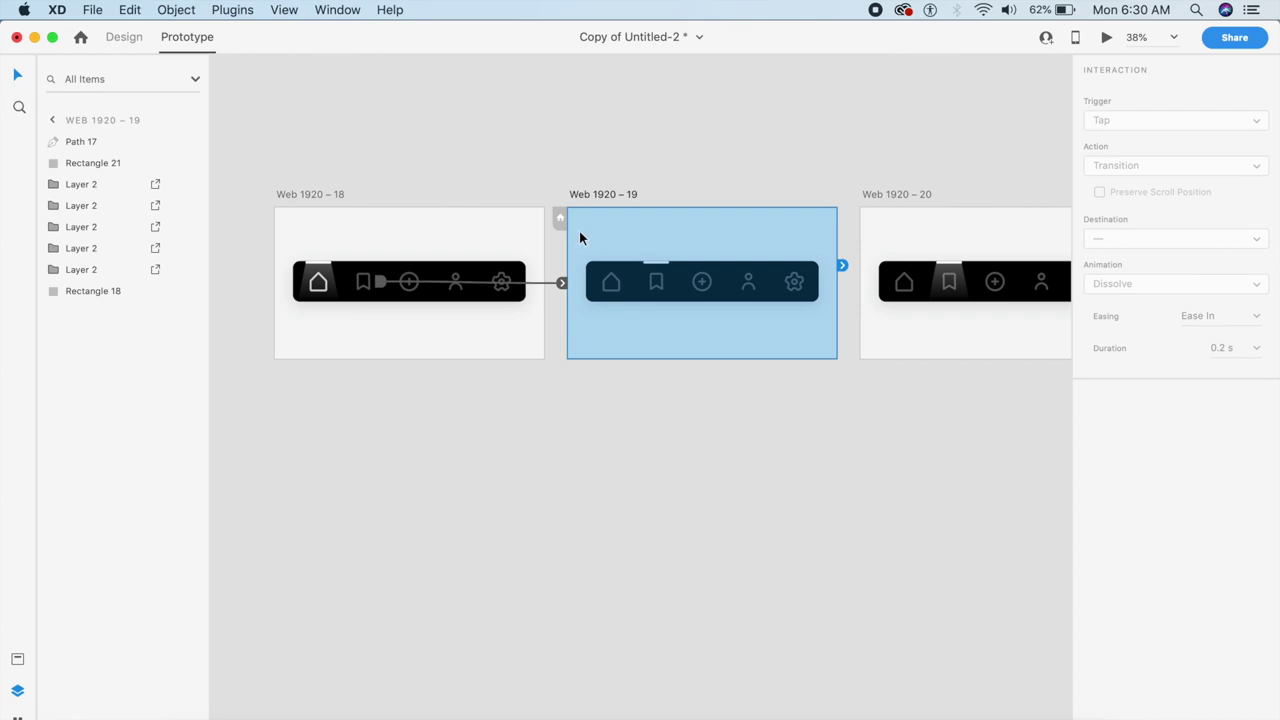
Link the whole Web 1920 – 19 artboard to Web 1920 – 20 with a Time trigger.
click(602, 199)
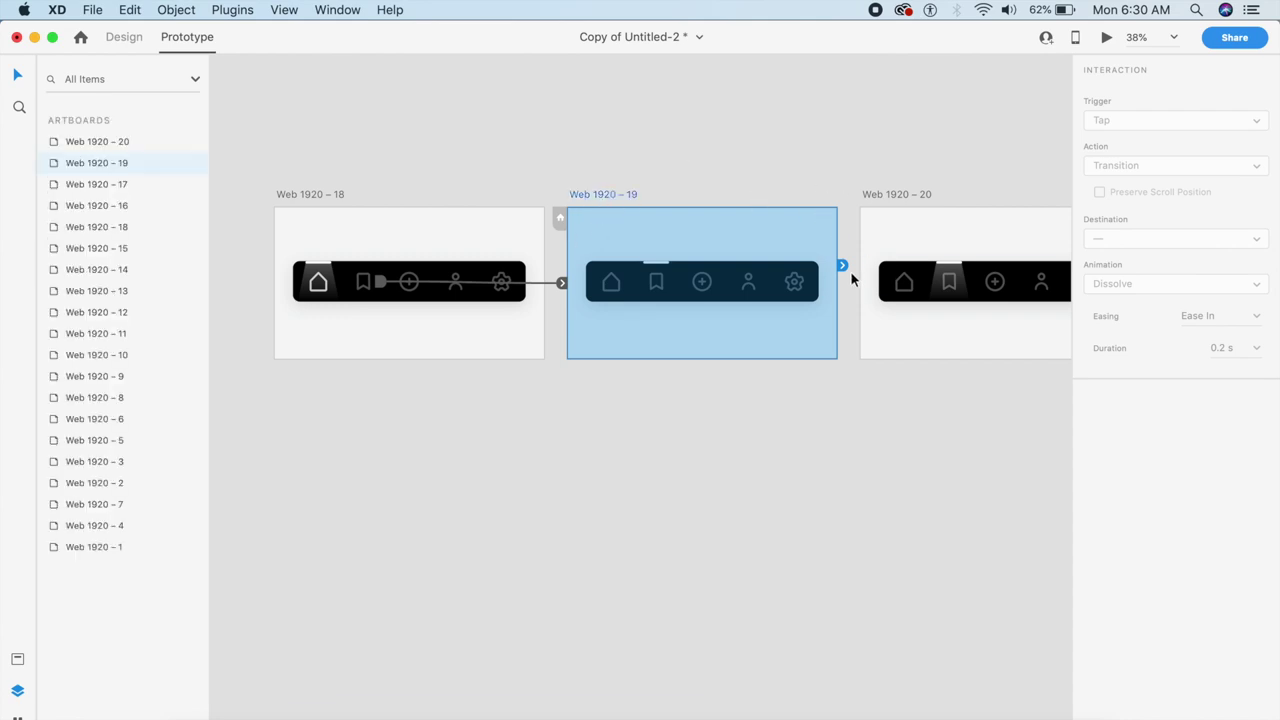
drag(843, 267, 921, 259)
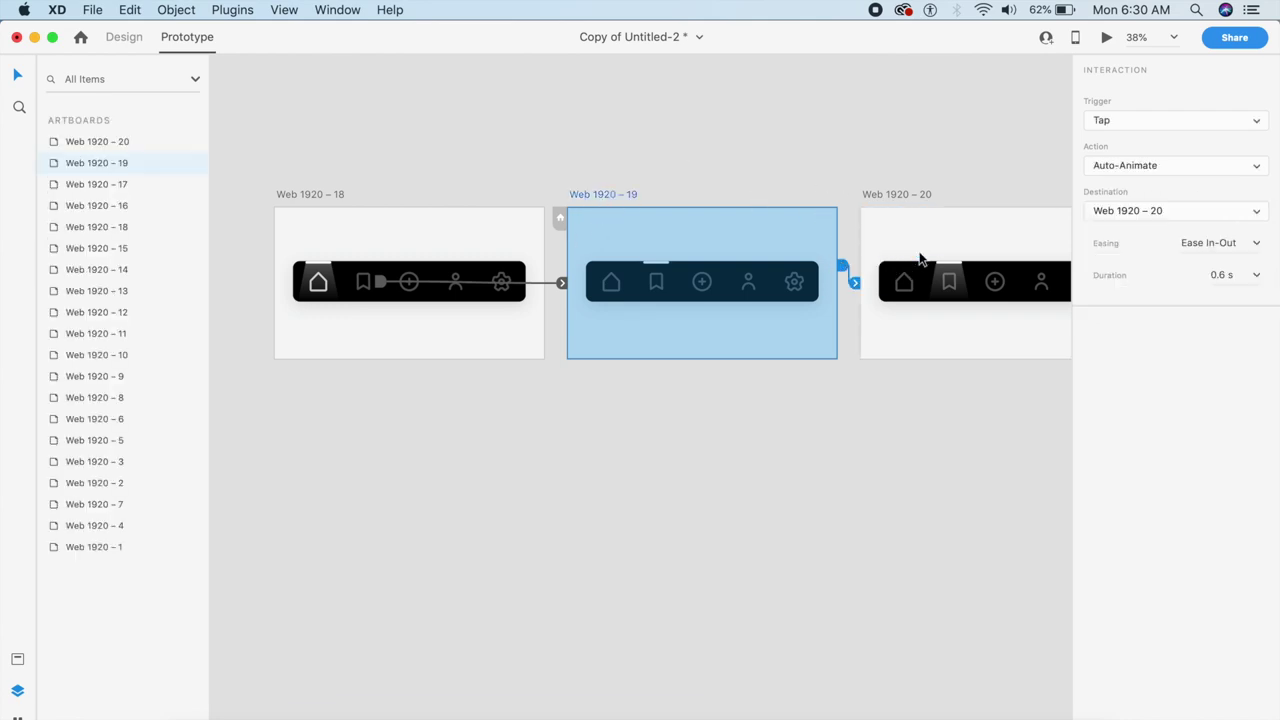
click(1134, 120)
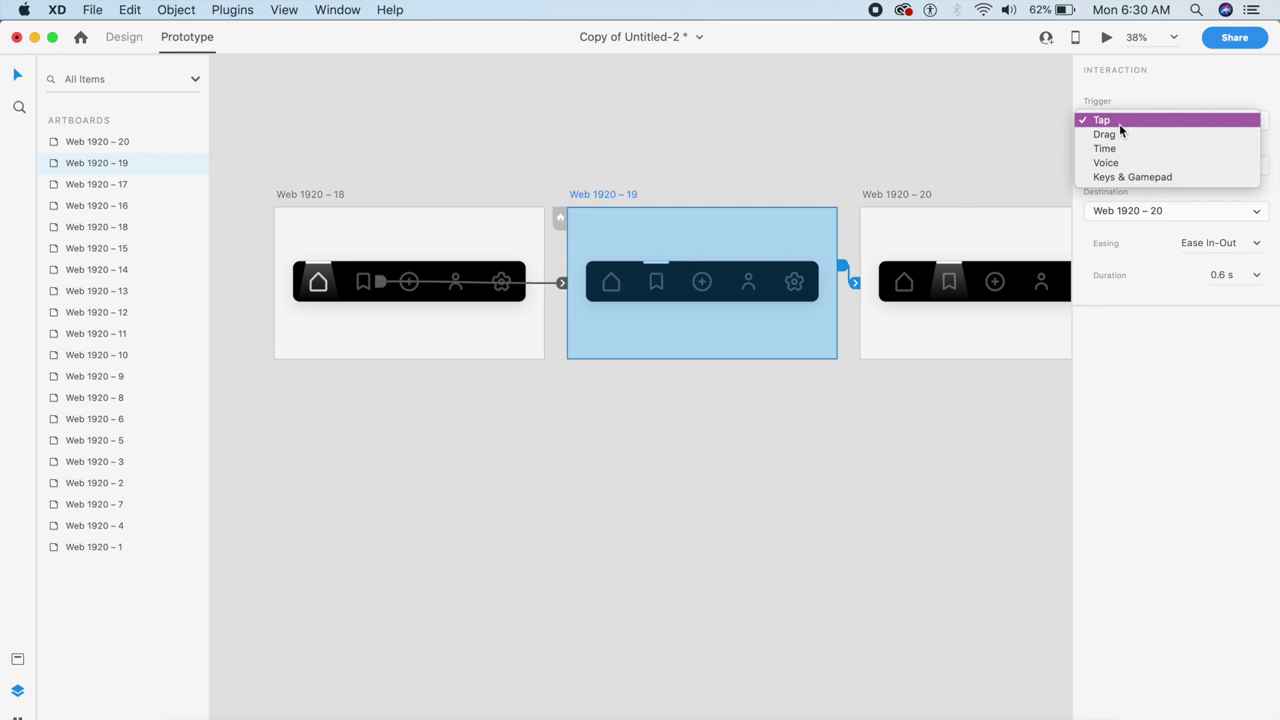
click(1113, 150)
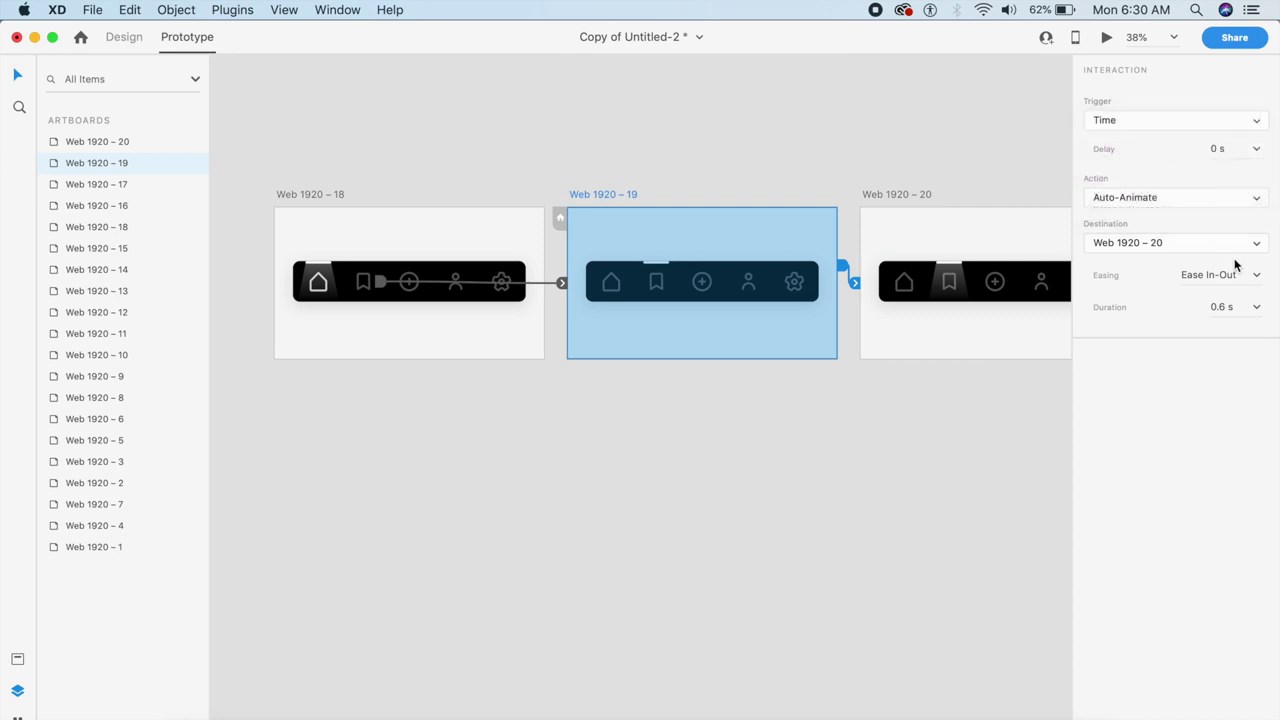
Set the transition from Web 1920 – 19 to Web 1920 – 20 to a 0.2 s duration with Ease Out easing.
click(1258, 306)
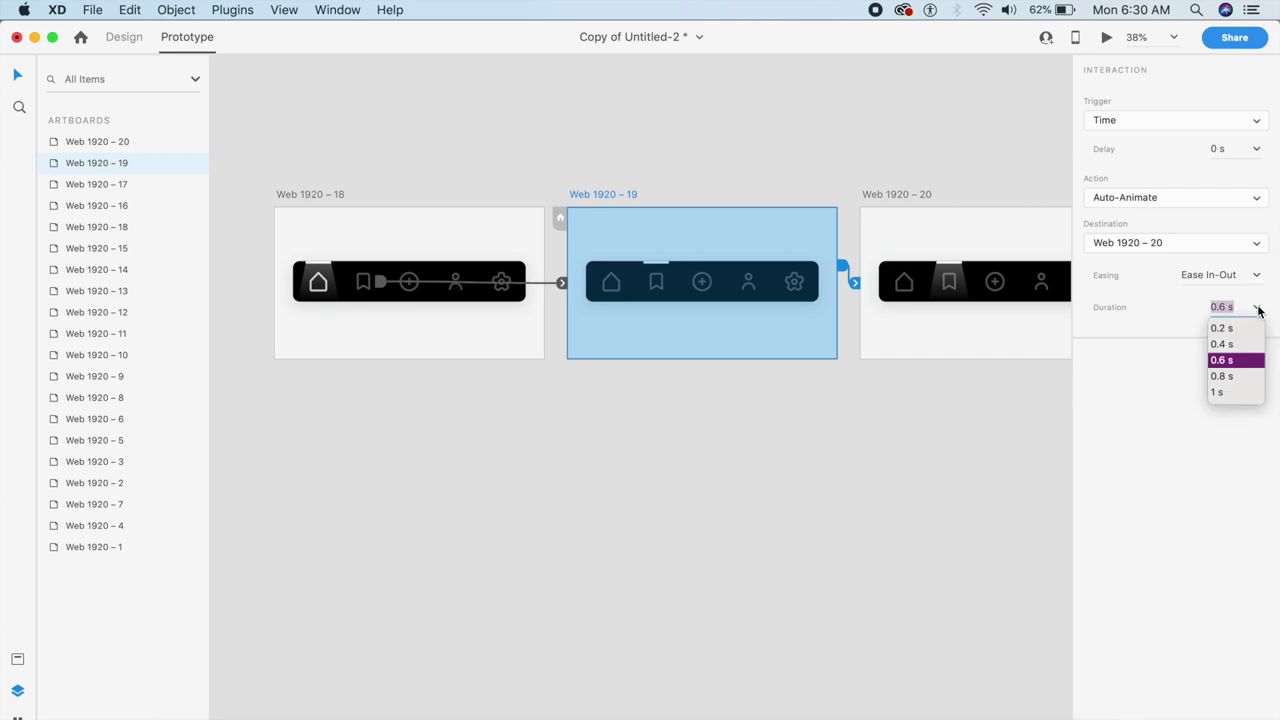
click(1248, 330)
click(1251, 274)
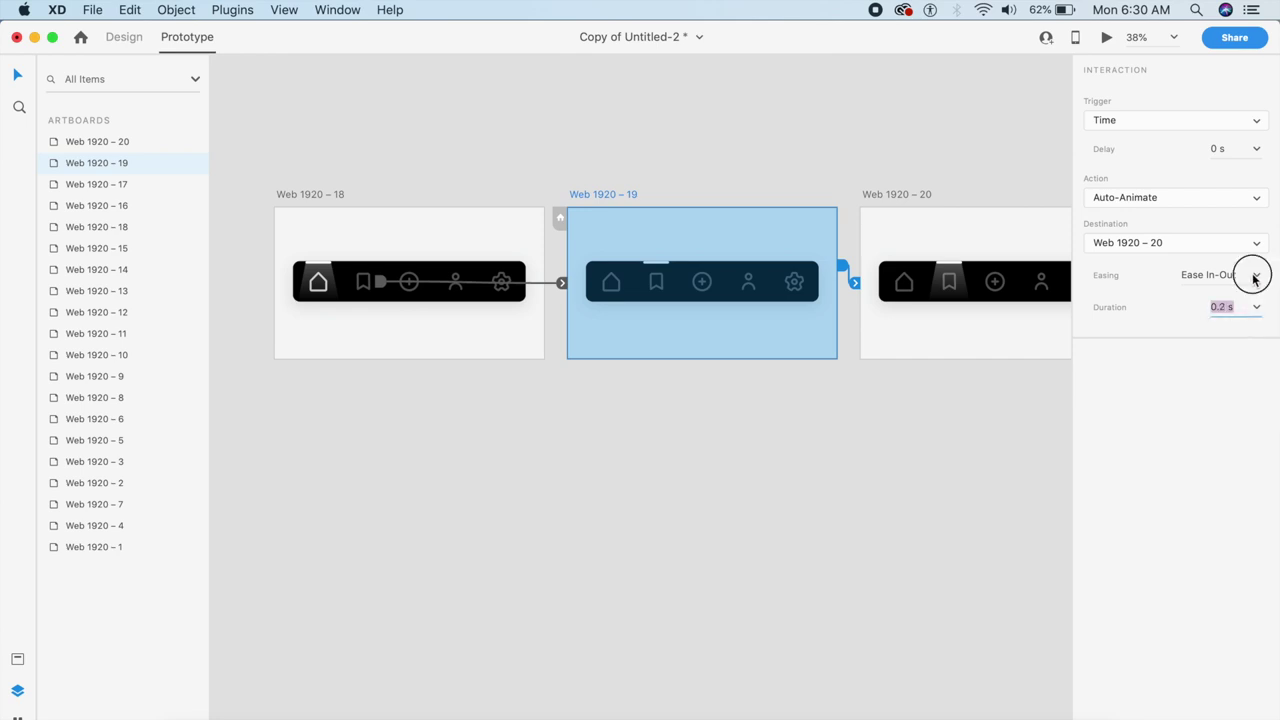
click(1227, 315)
click(454, 217)
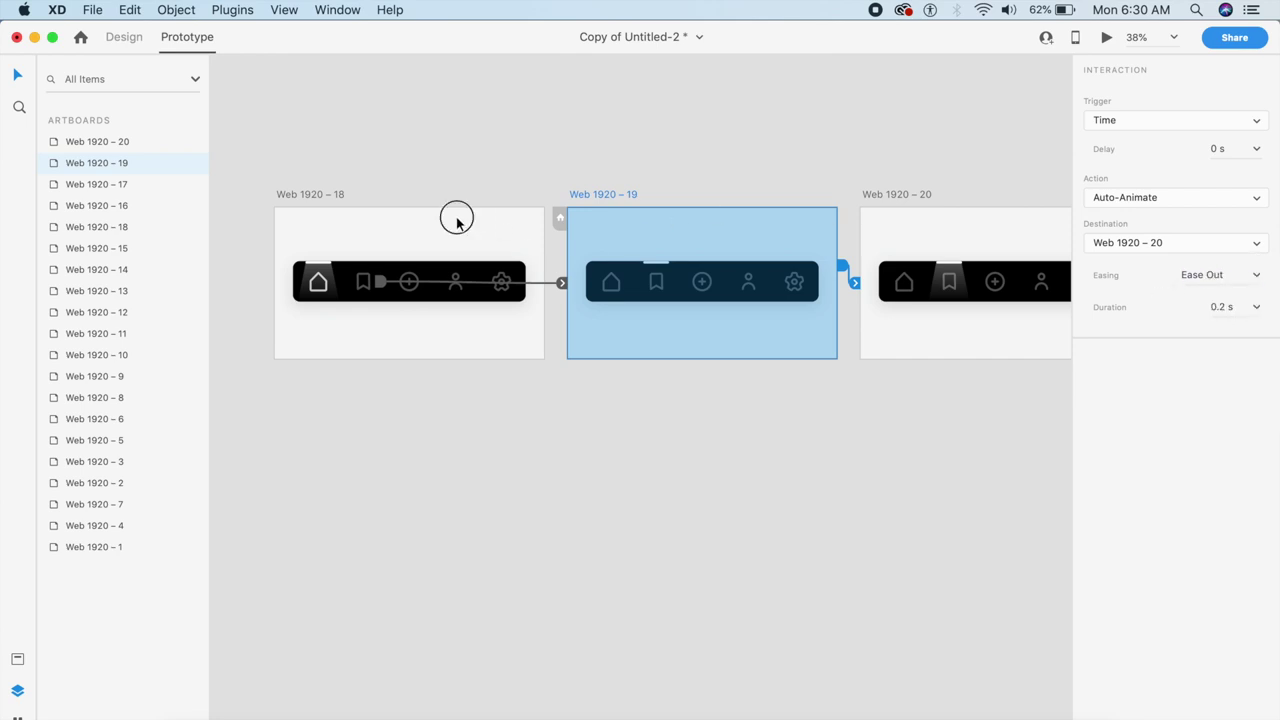
Preview the prototype from Web 1920 – 18, test the bookmark icon's transition, and close the preview.
click(1110, 38)
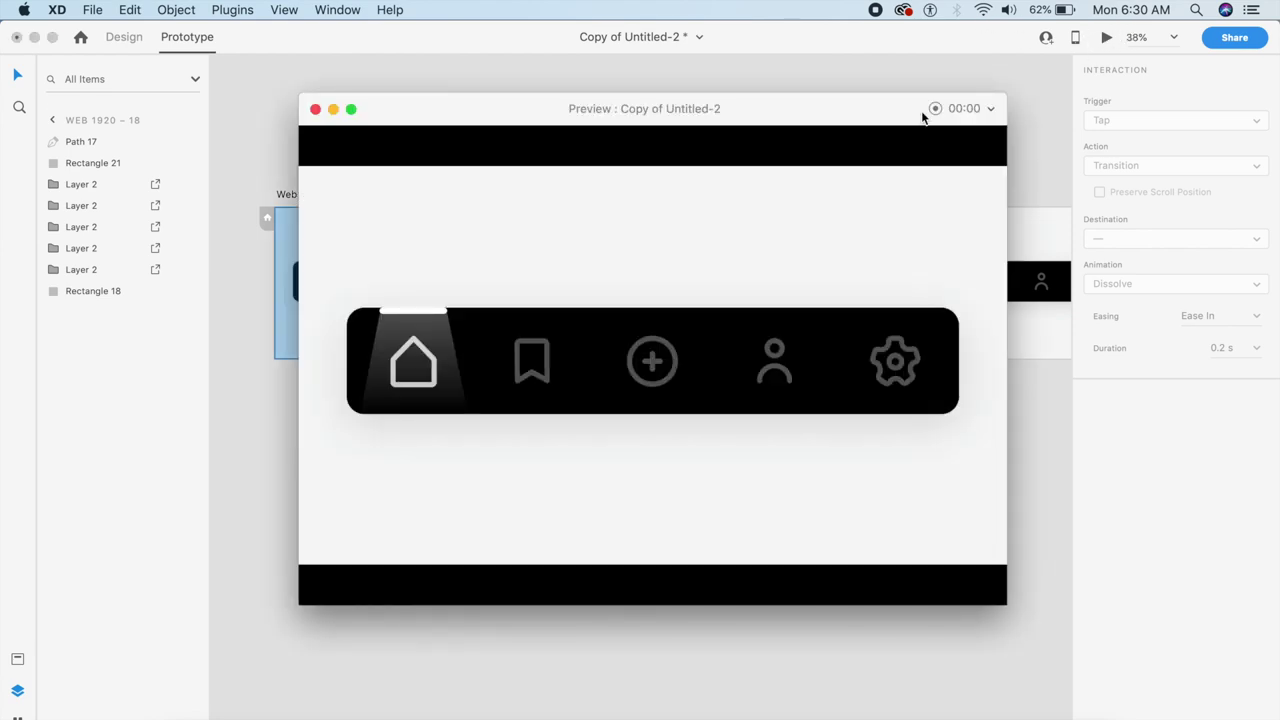
click(544, 383)
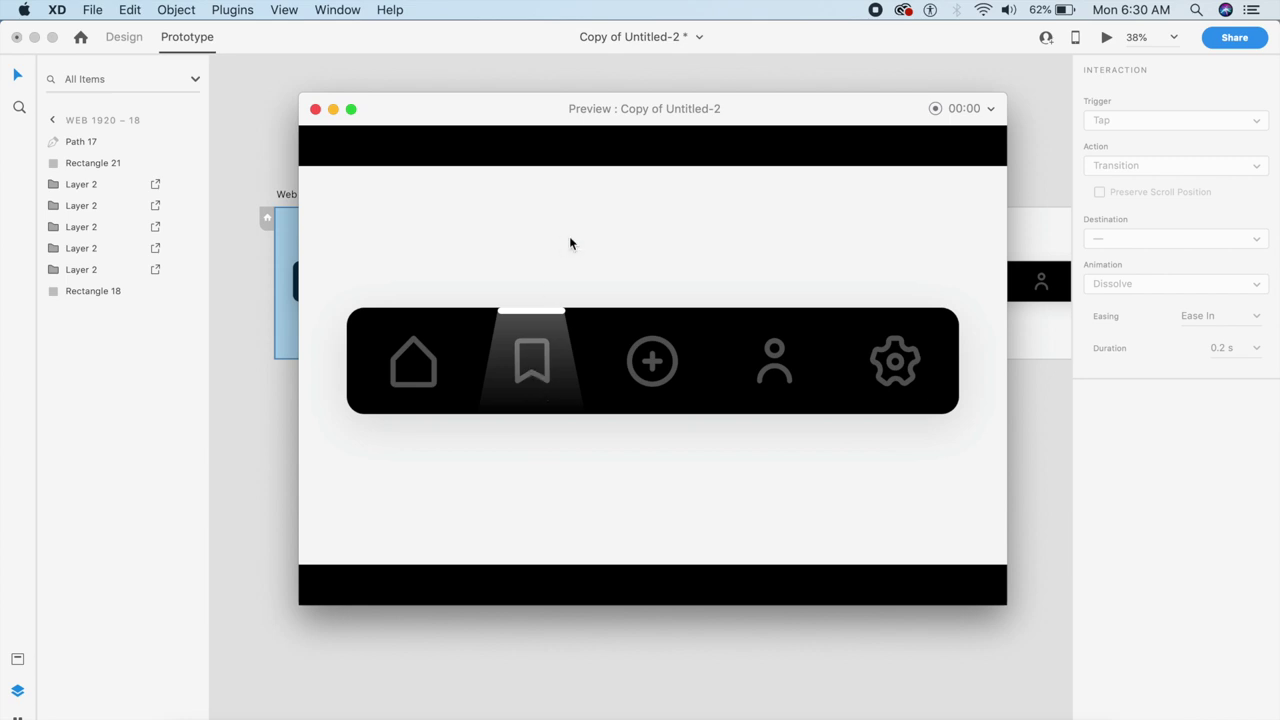
click(316, 110)
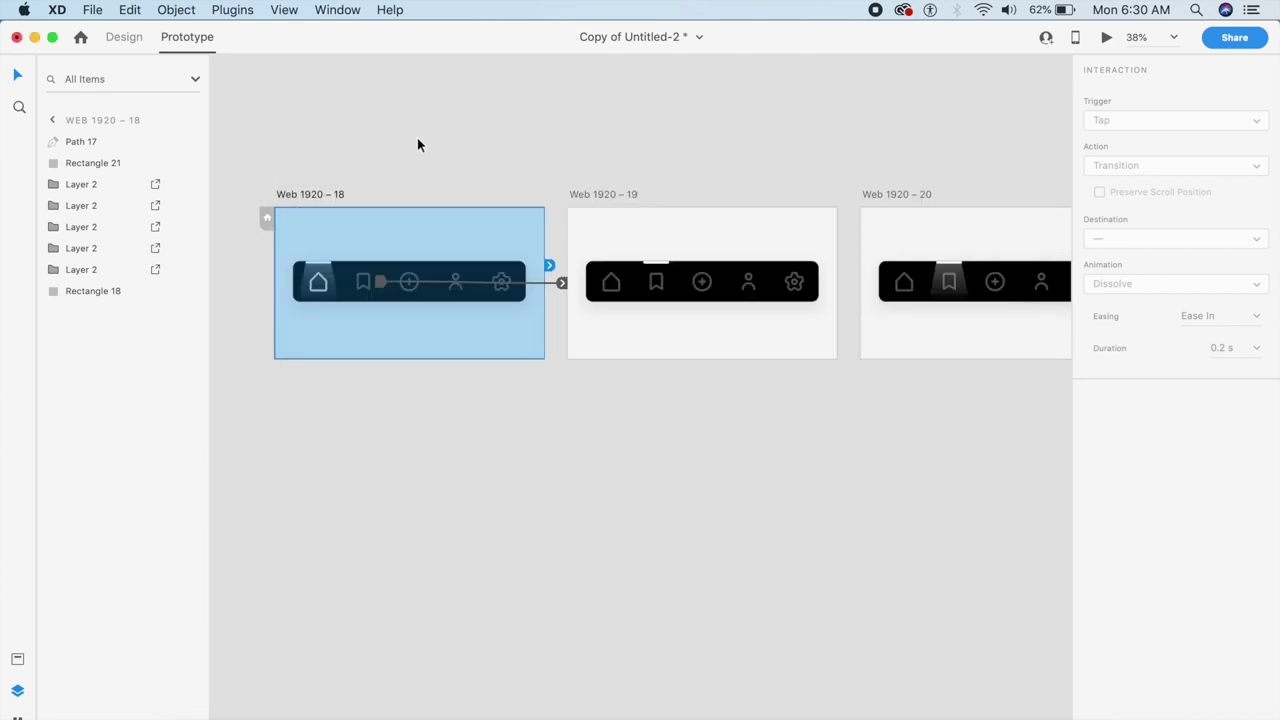